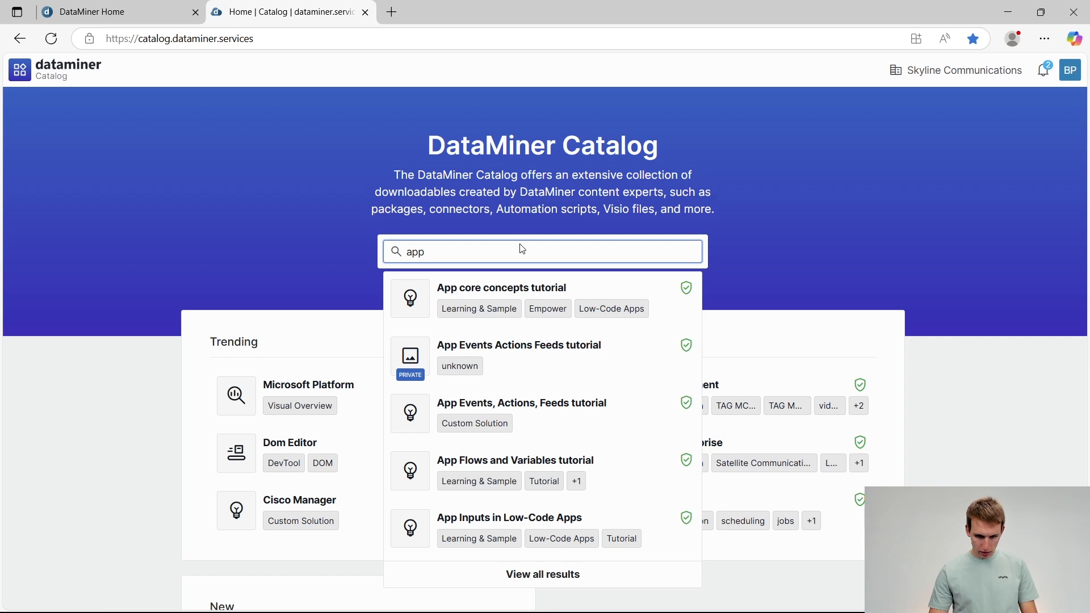
Search the catalog for "app build" and open the App Building an enhanced timeline in LCA package
key(alt+Tab)
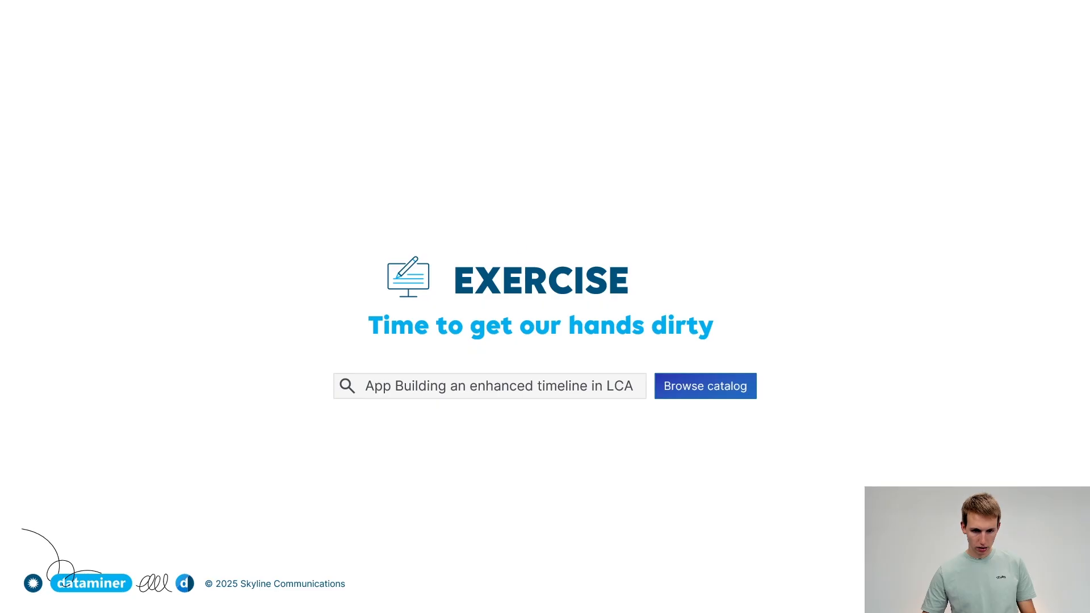
key(alt+Tab)
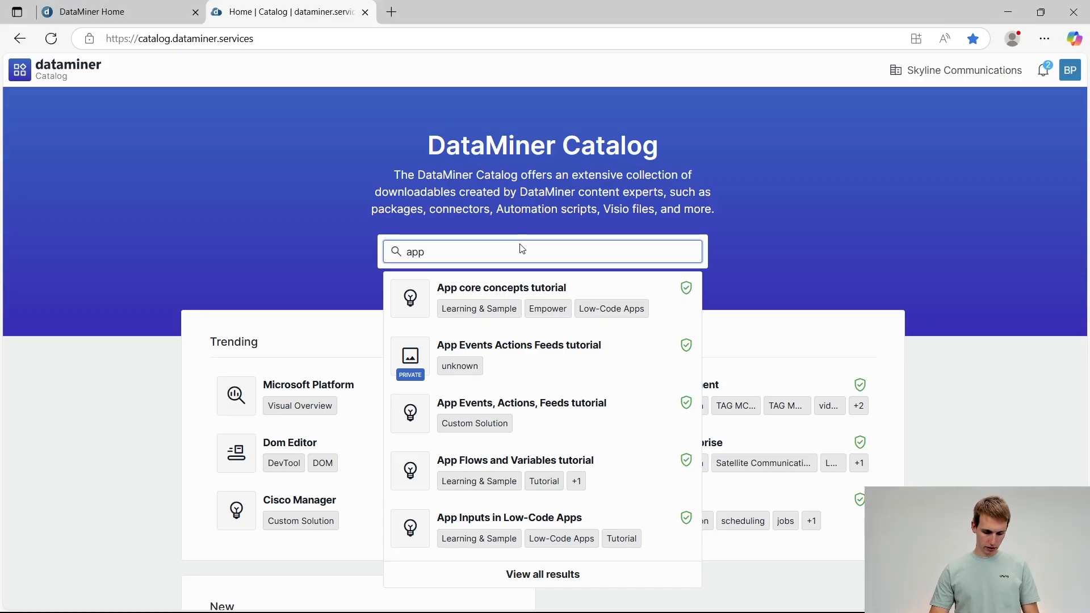
text(d)
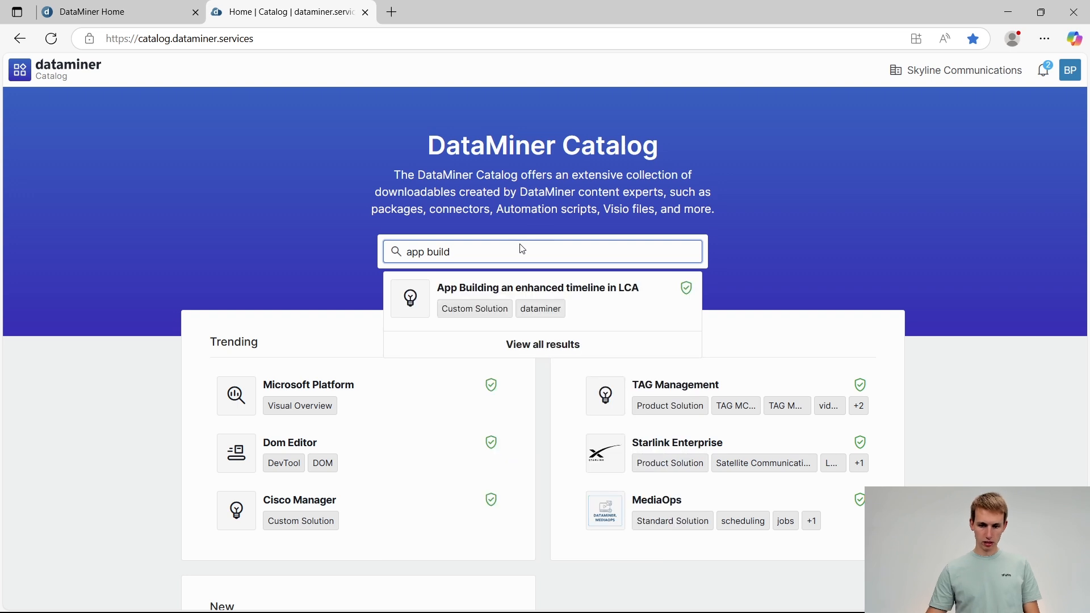
click(597, 311)
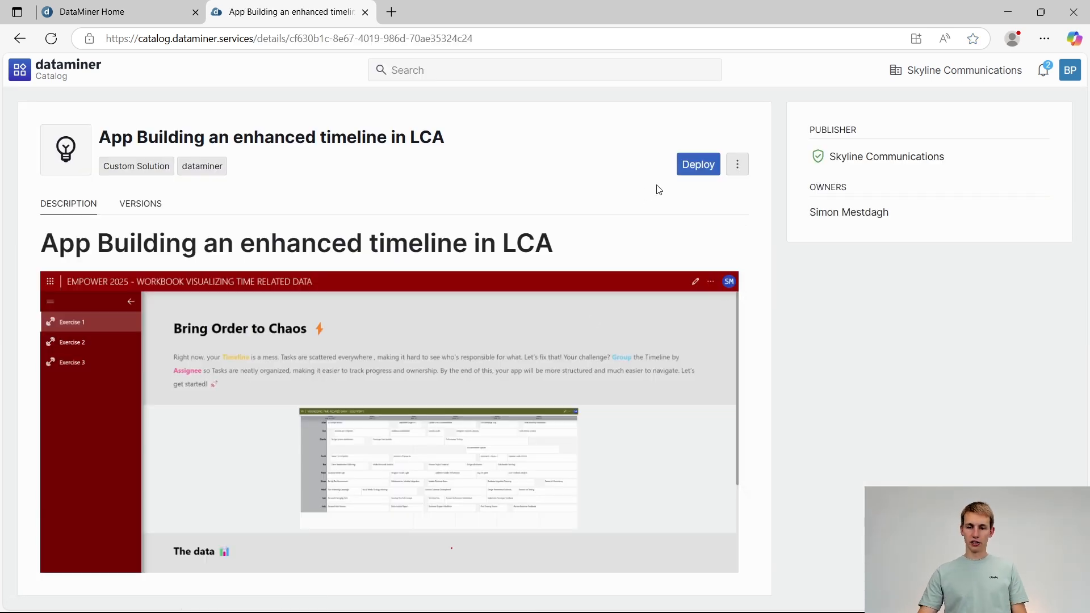
Deploy the App Building an enhanced timeline in LCA package to the BPA DataMiner System
click(703, 163)
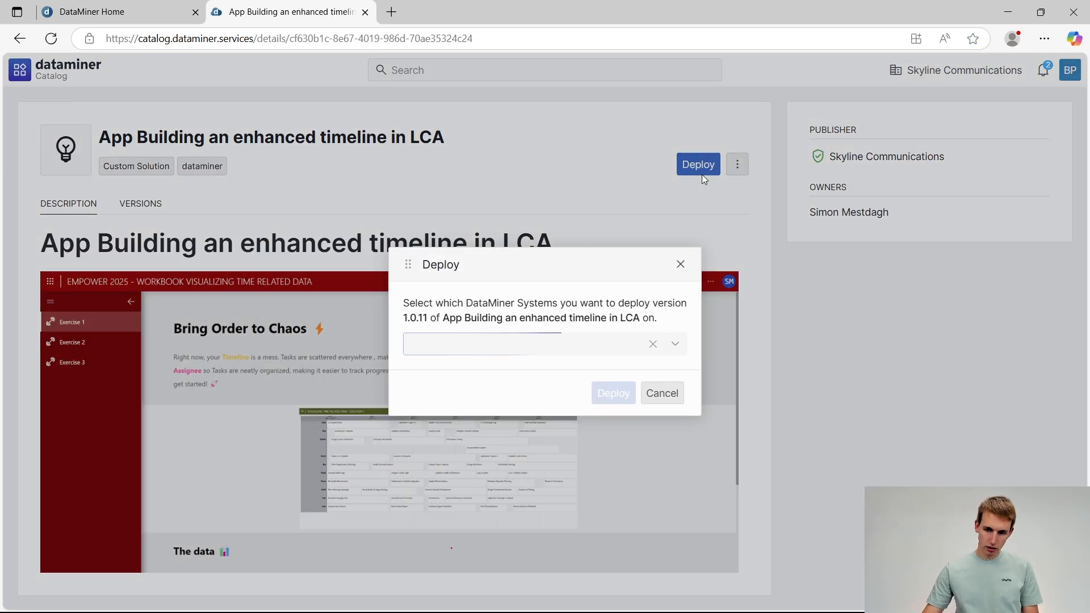
click(674, 345)
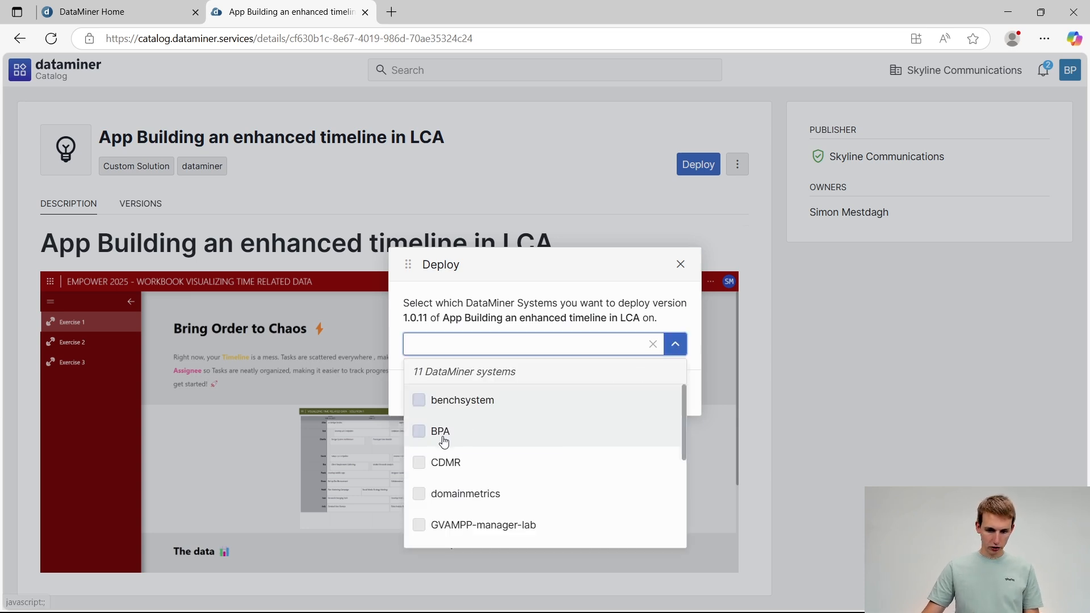
click(419, 432)
click(397, 406)
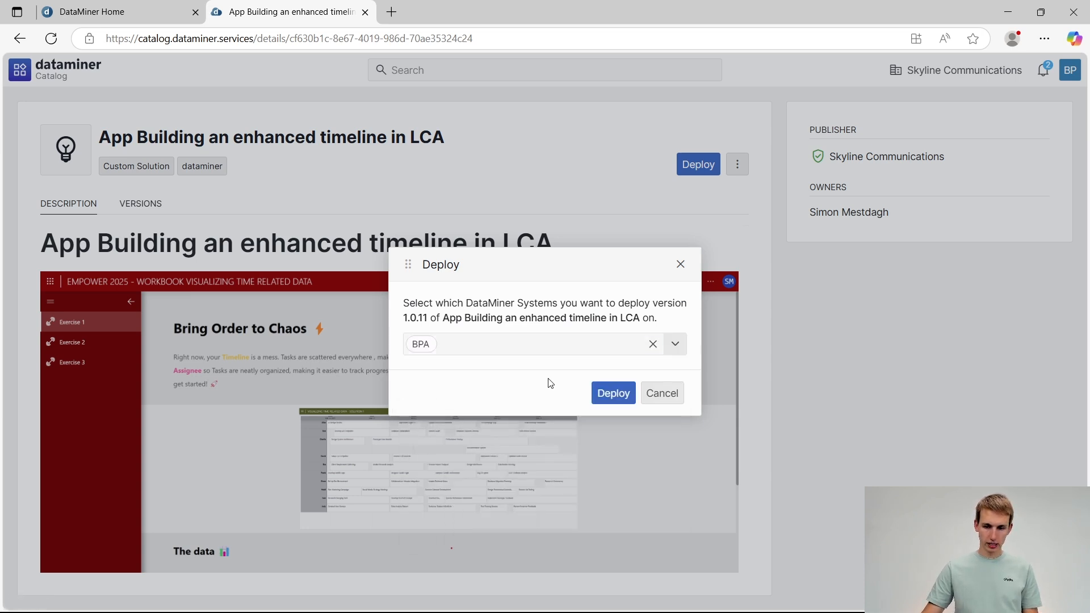
click(620, 402)
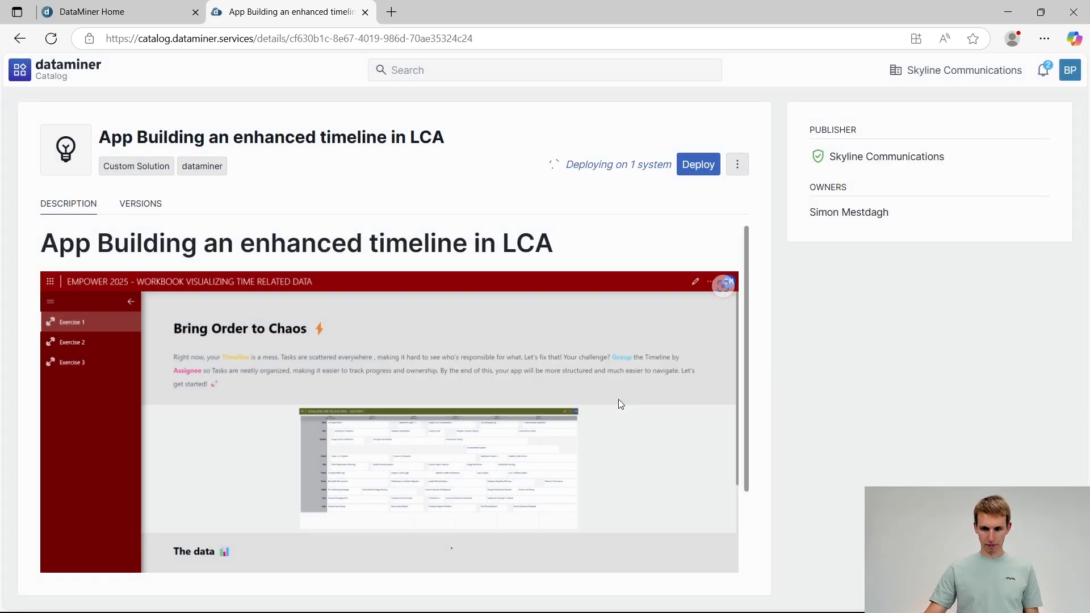
key(alt+Tab)
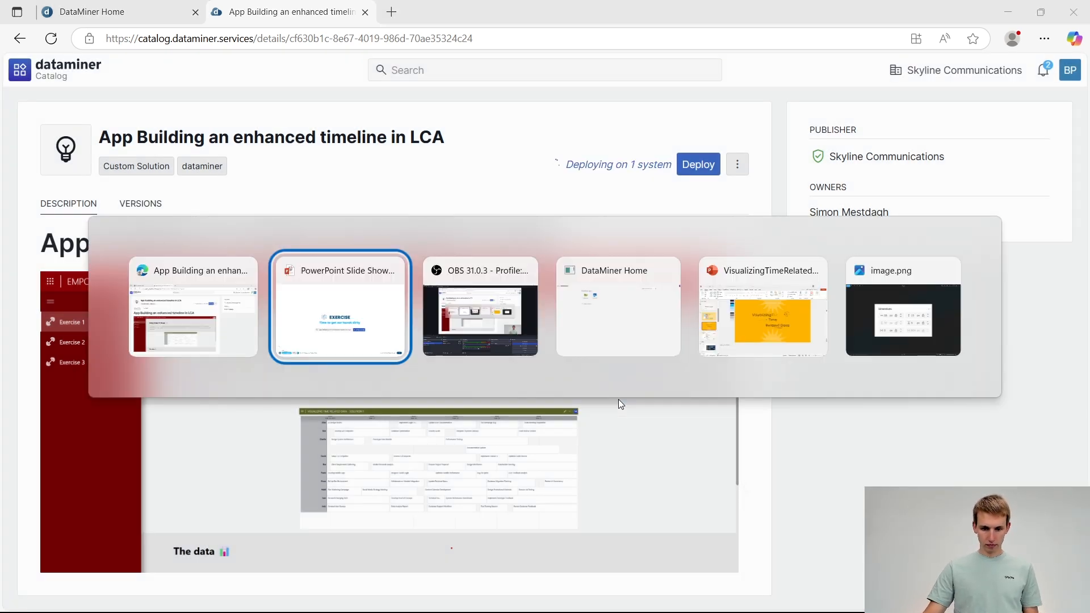
key(Right)
key(Right)
key(Right)
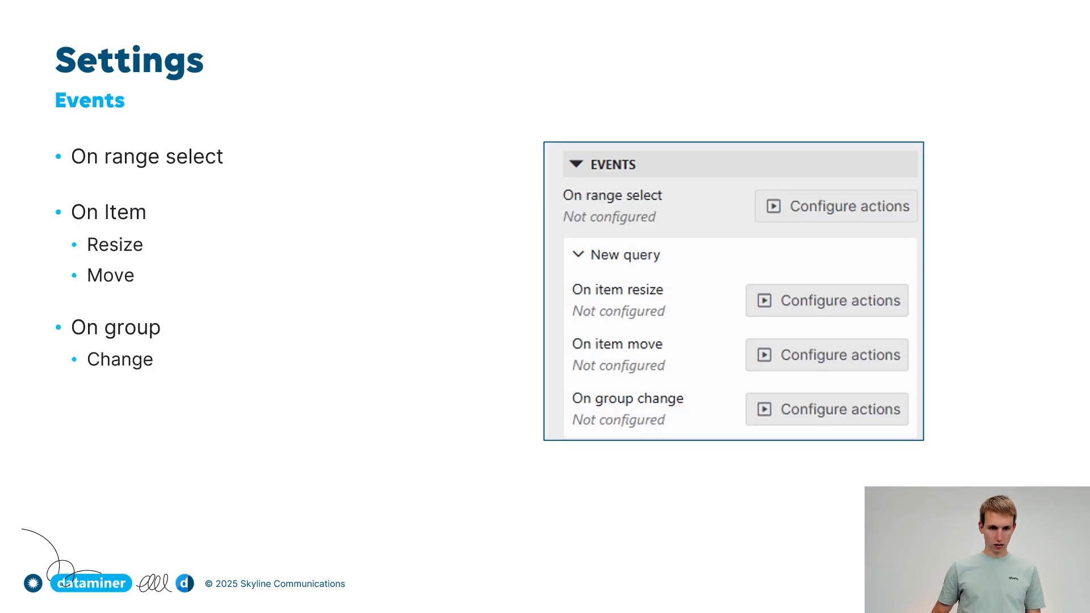
key(Left)
key(Left)
key(Left)
key(alt+Tab)
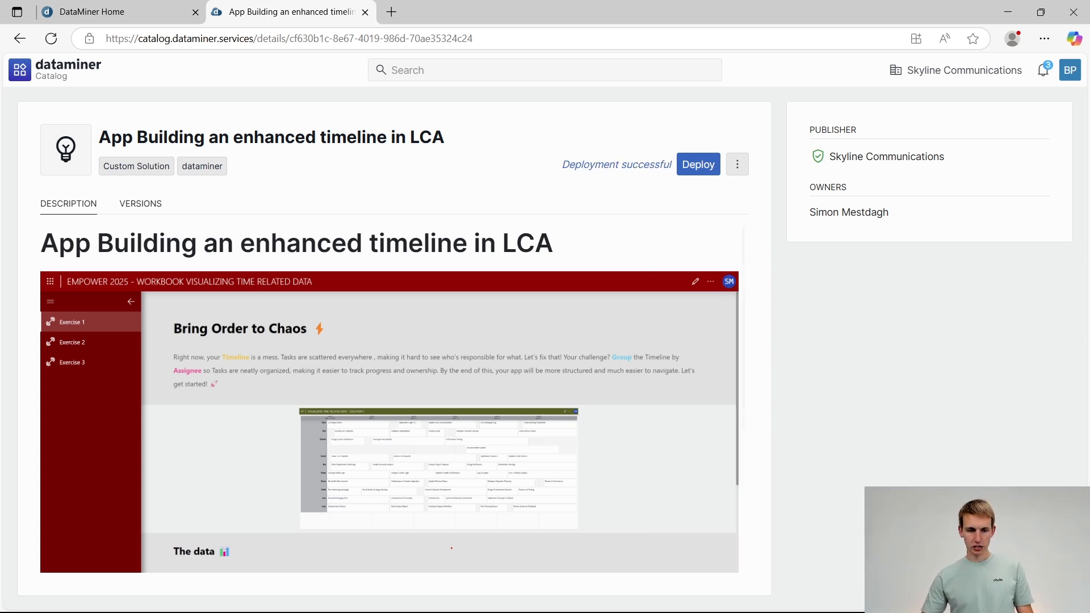
Open the dataminer.services home page in a new browser tab
click(114, 12)
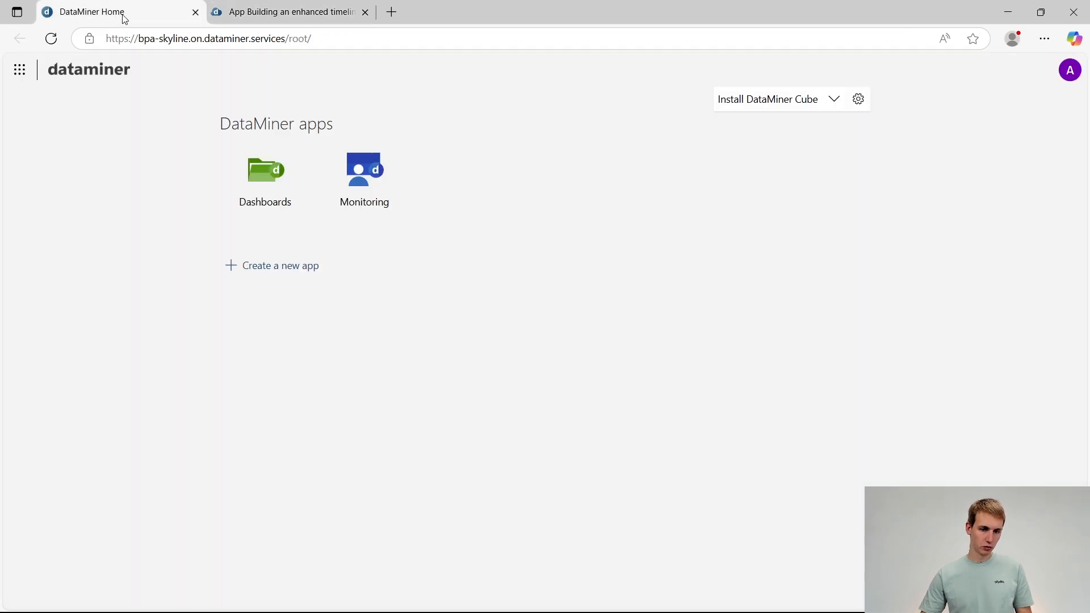
click(394, 15)
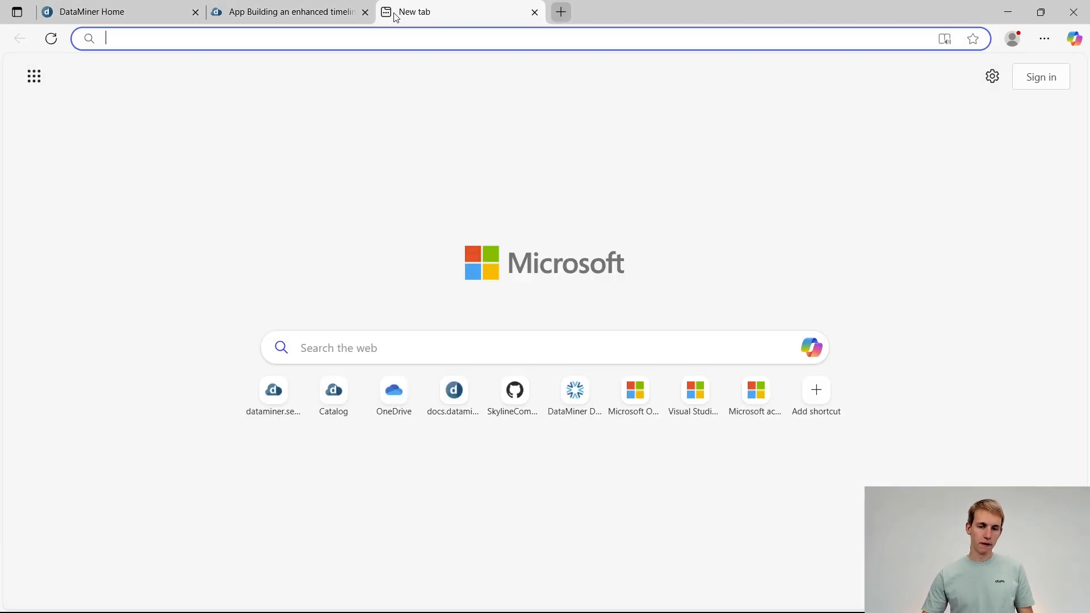
text(dataminer.services)
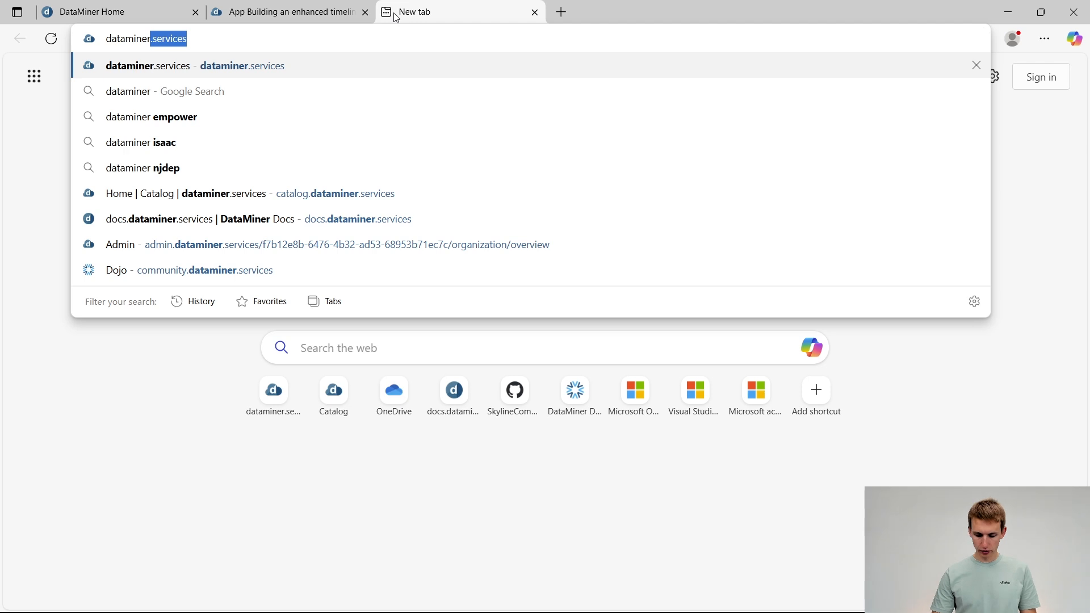
key(Return)
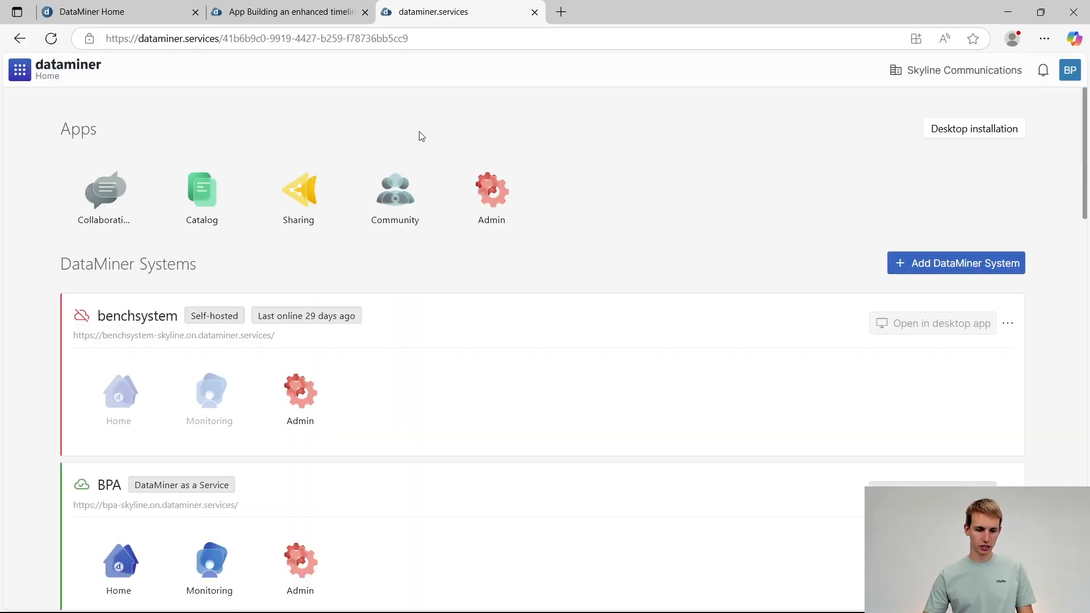
Switch the organization to BPAEmpower2025 and return to Skyline Communications
click(967, 70)
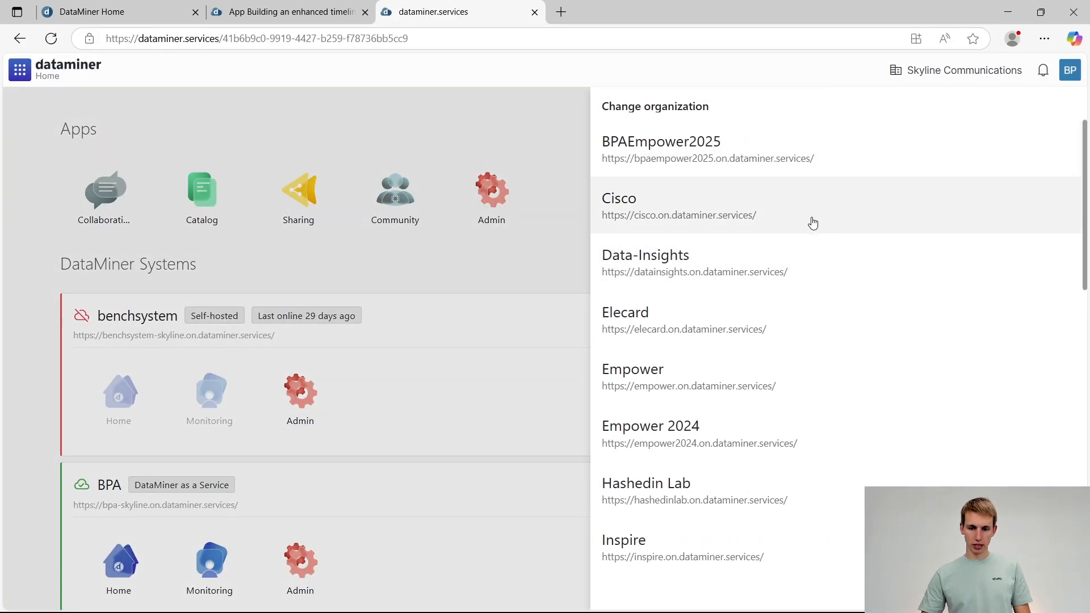
click(655, 163)
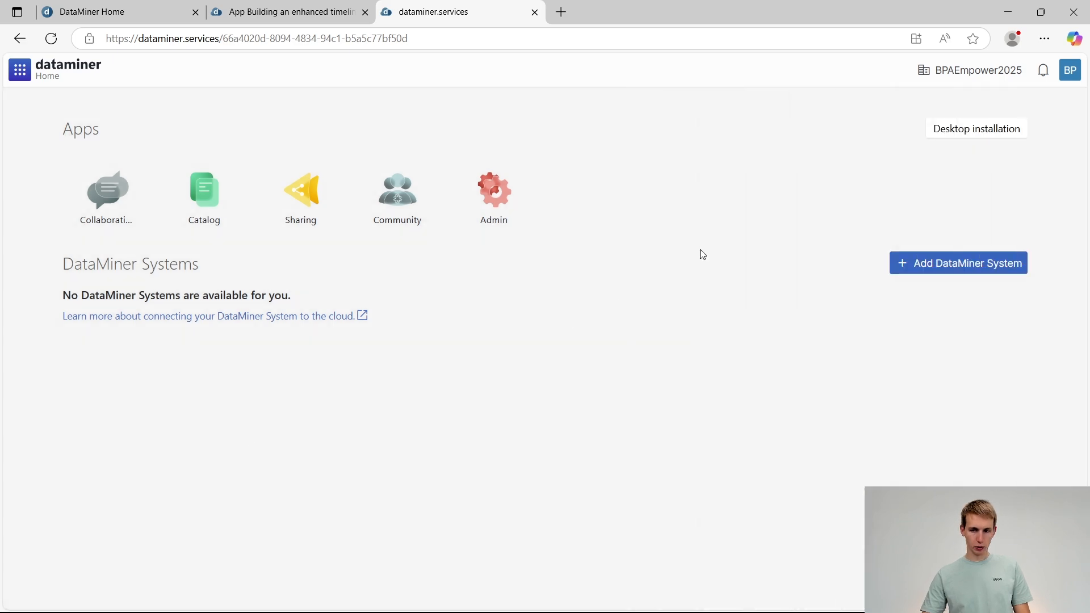
click(954, 70)
scroll(824, 397, down, 7)
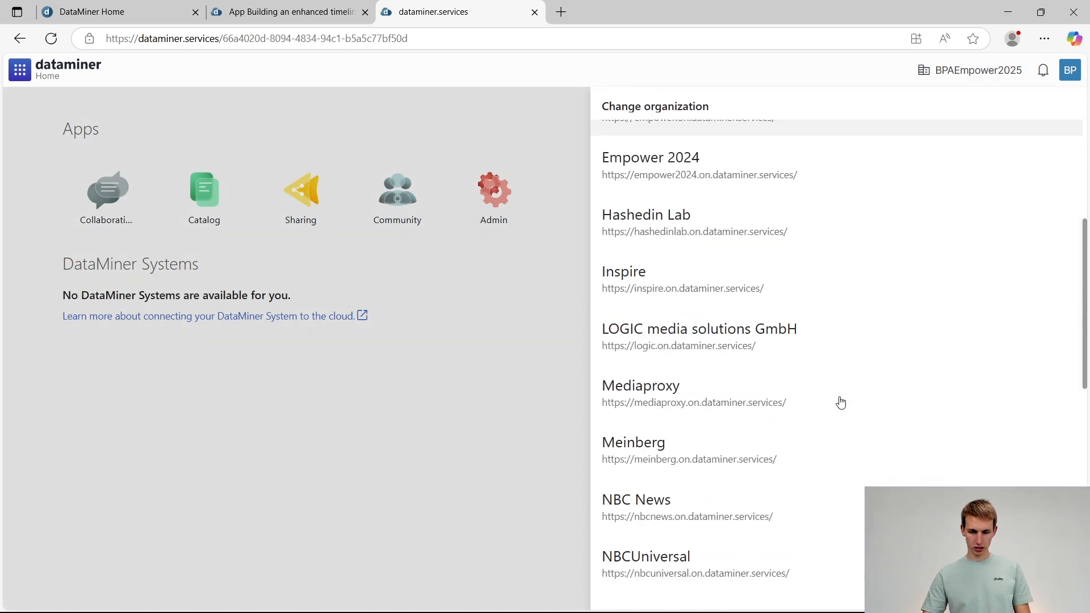
scroll(803, 385, down, 6)
click(739, 261)
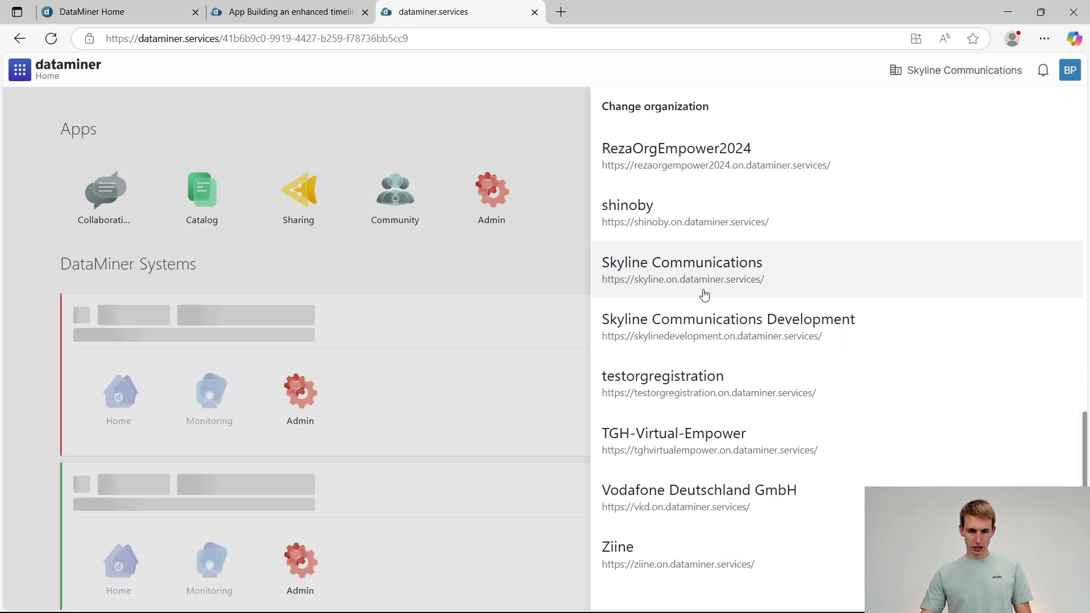
Open the home page of the BPA system and close the outdated DataMiner Home tab
scroll(34, 417, down, 5)
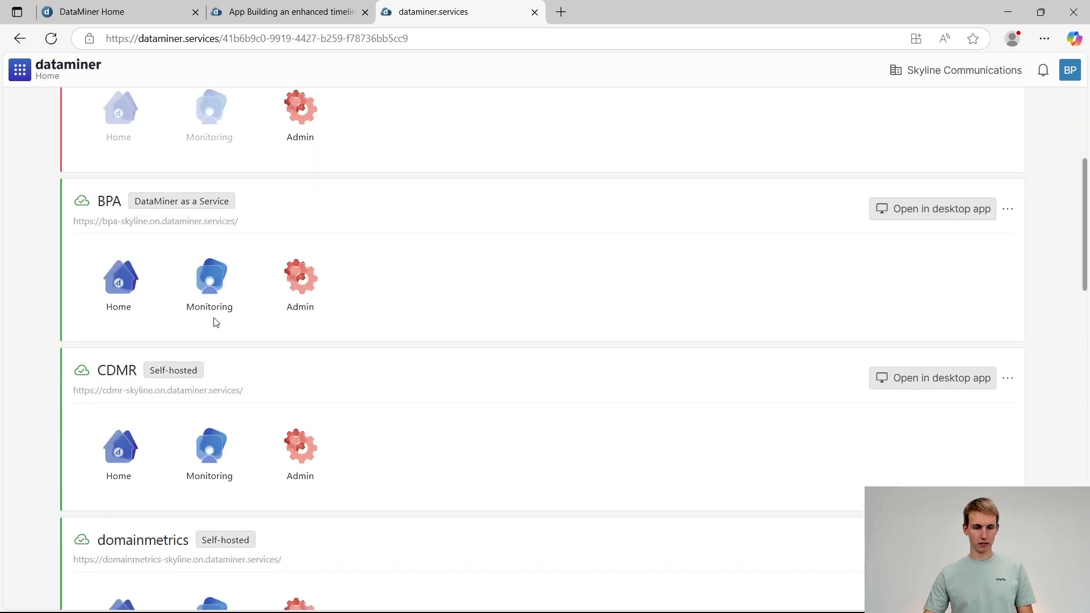
click(120, 306)
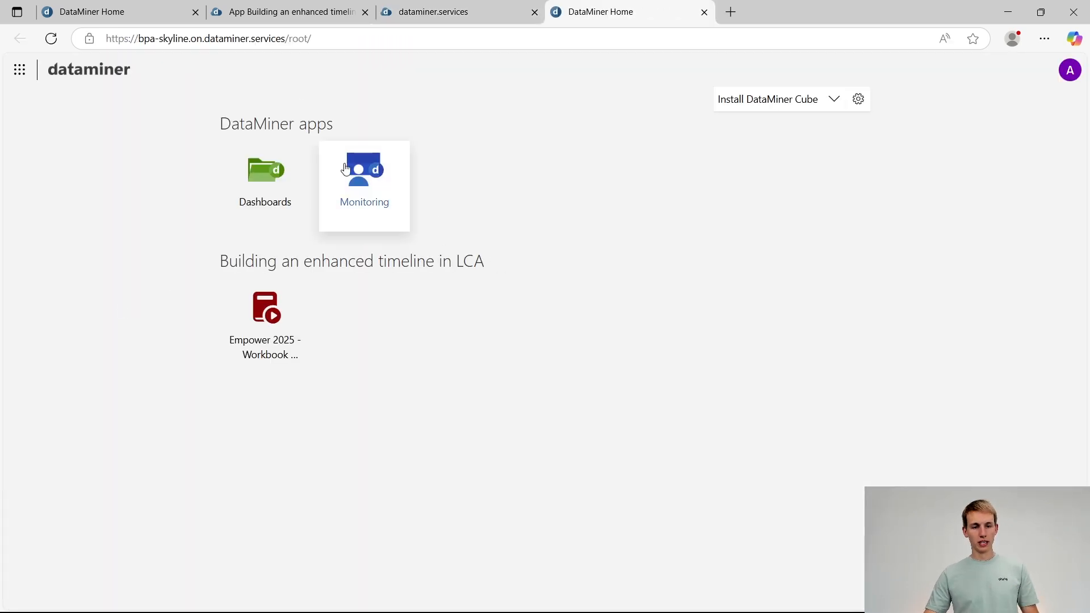
click(195, 14)
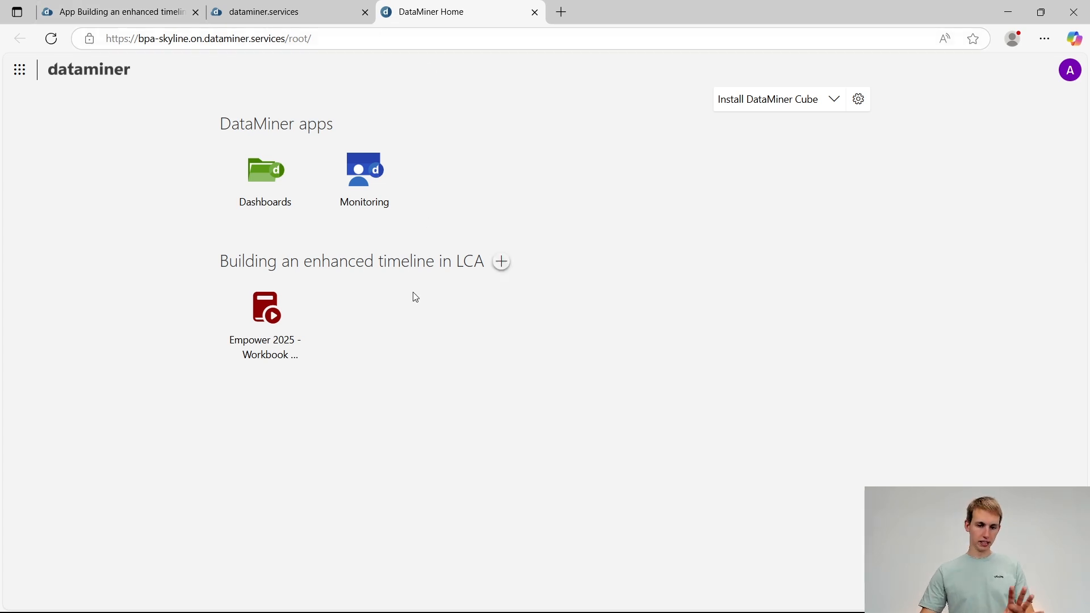
Open the Empower 2025 workbook app under Building an enhanced timeline in LCA and expand its exercise navigation
drag(224, 268, 506, 270)
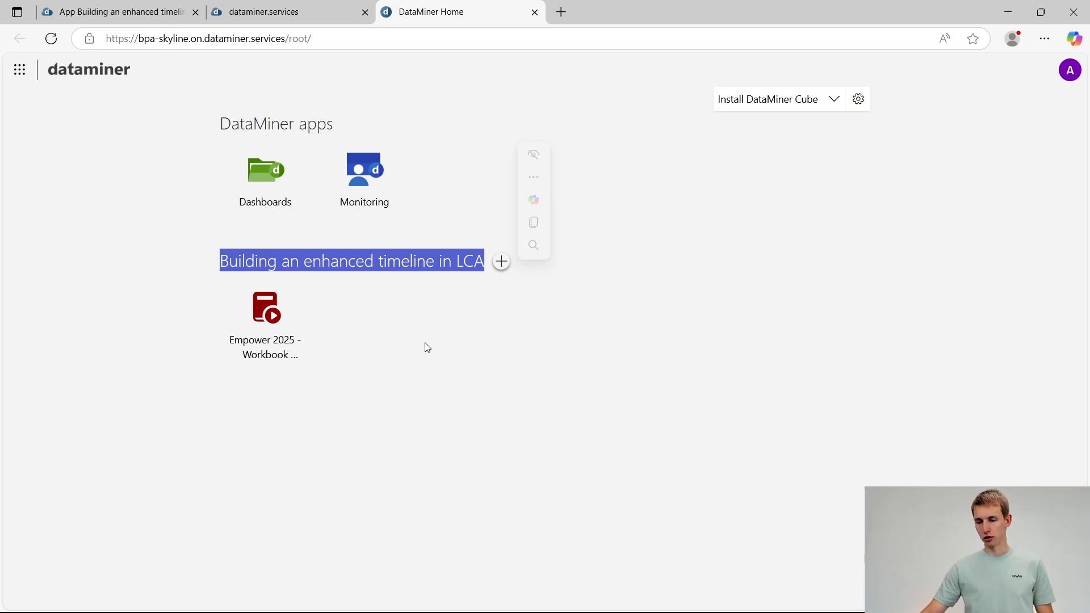
click(259, 331)
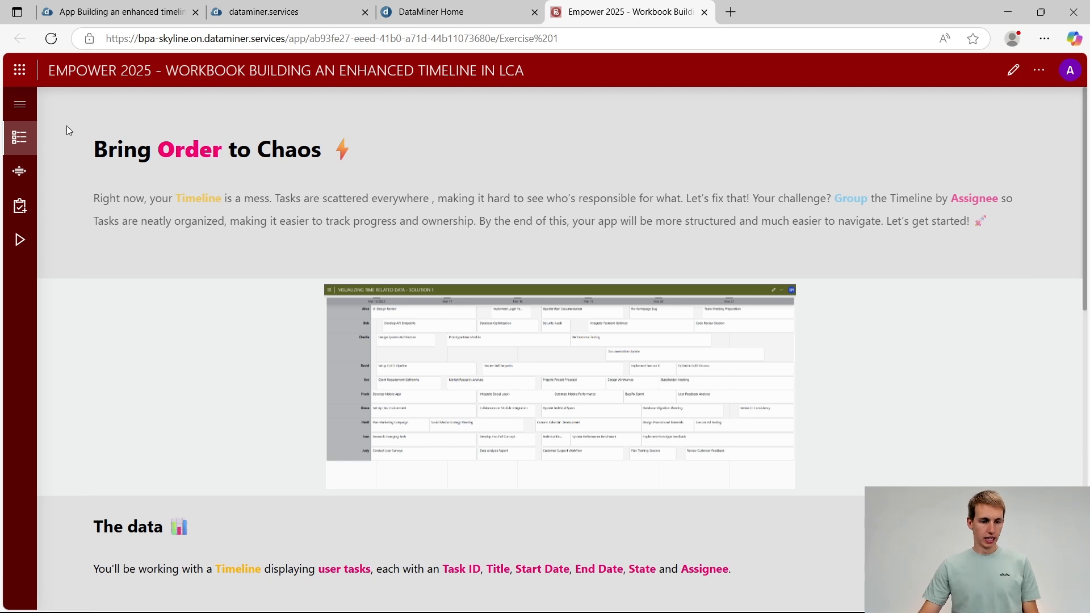
click(20, 104)
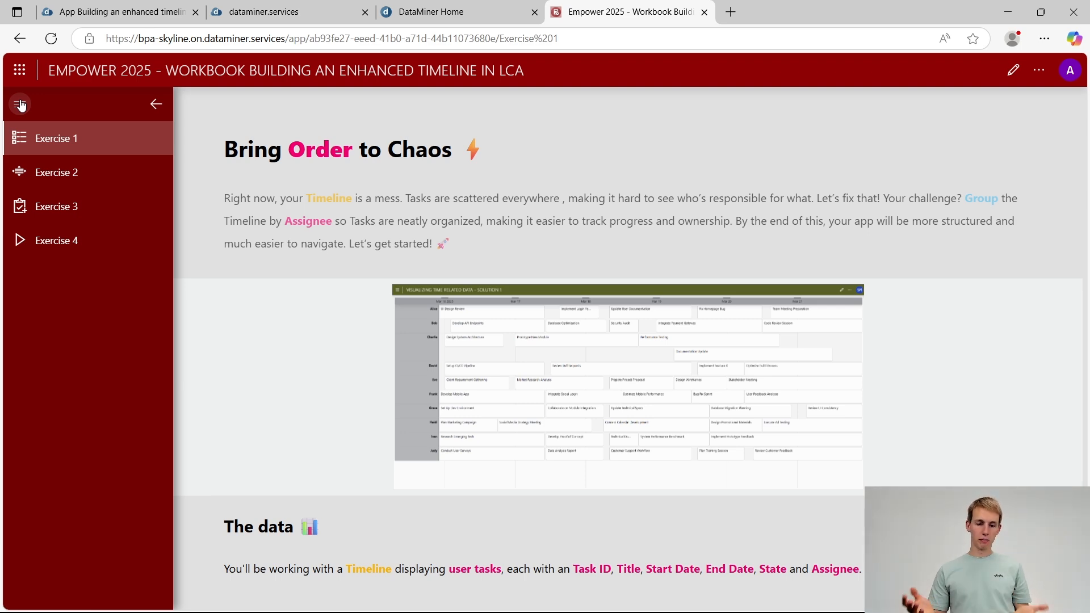
Review the task data, setup and assignment sections of Exercise 1
scroll(387, 260, down, 5)
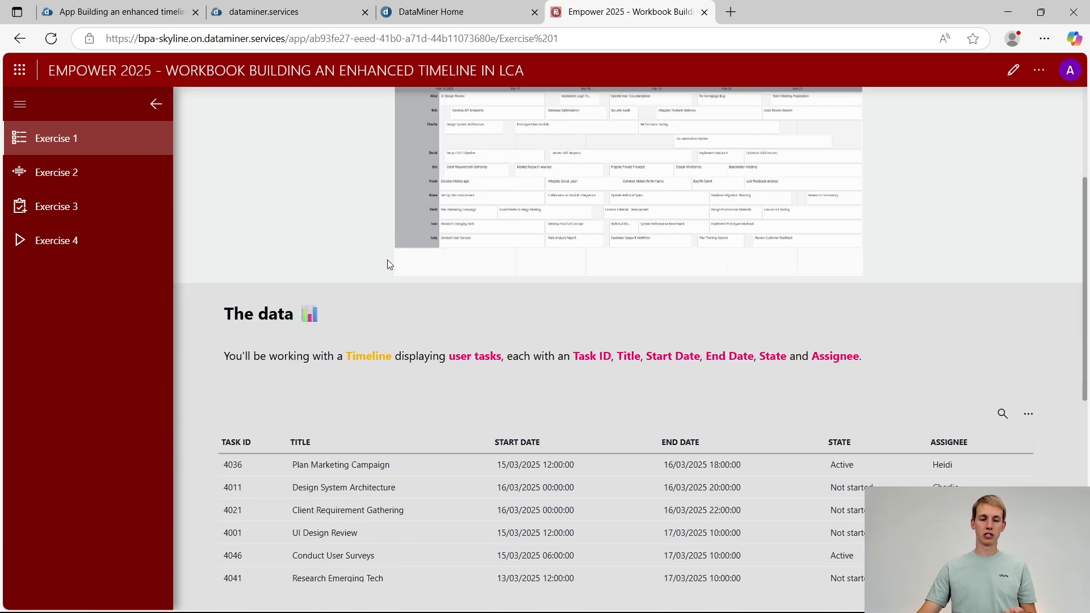
scroll(387, 264, down, 3)
scroll(385, 255, up, 1)
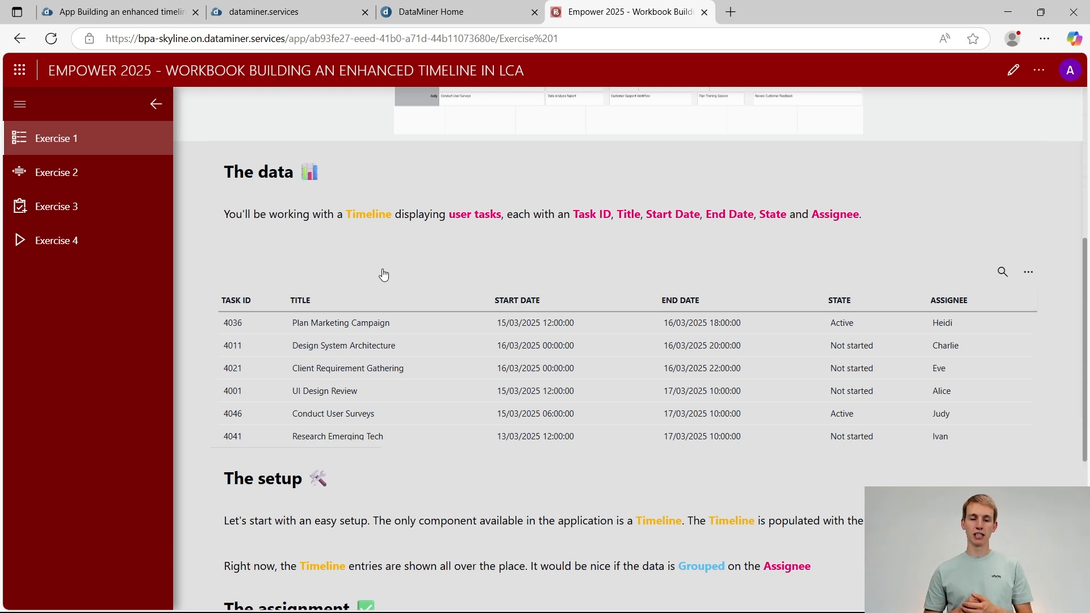
scroll(504, 389, down, 10)
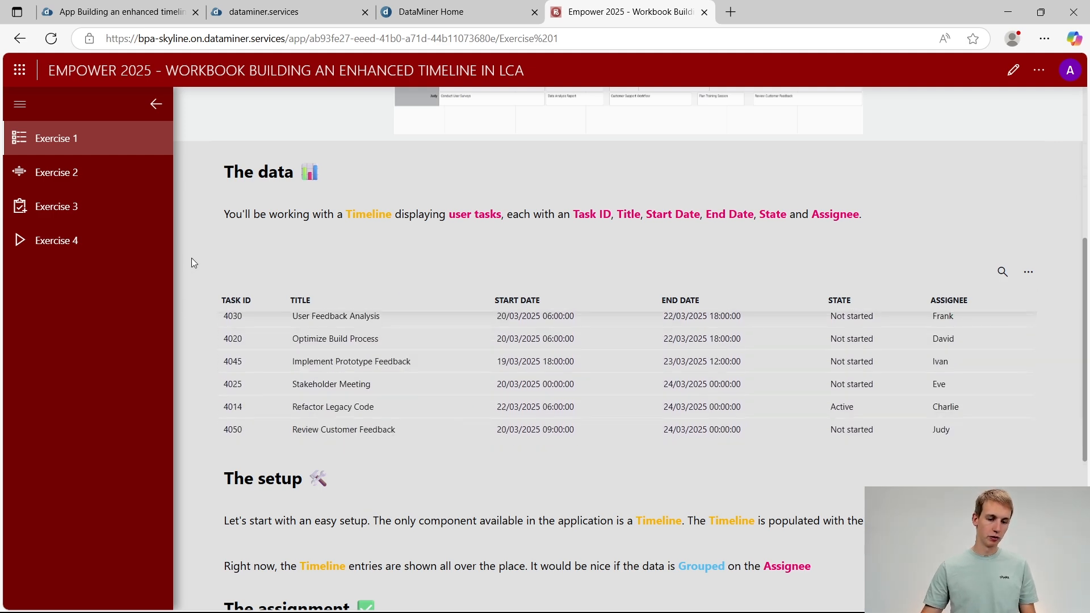
scroll(192, 257, down, 5)
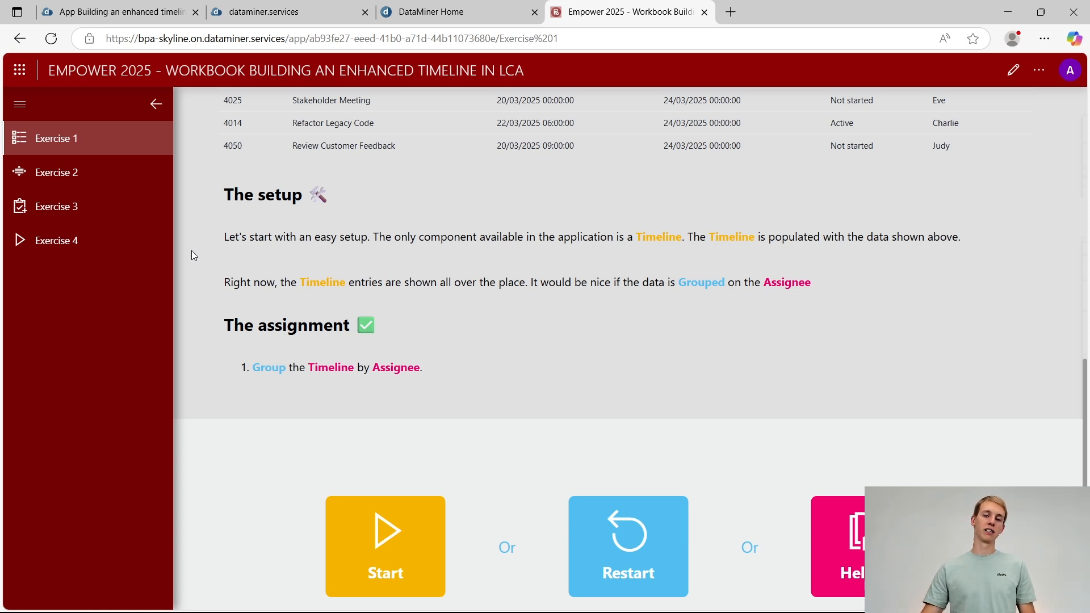
scroll(191, 256, down, 1)
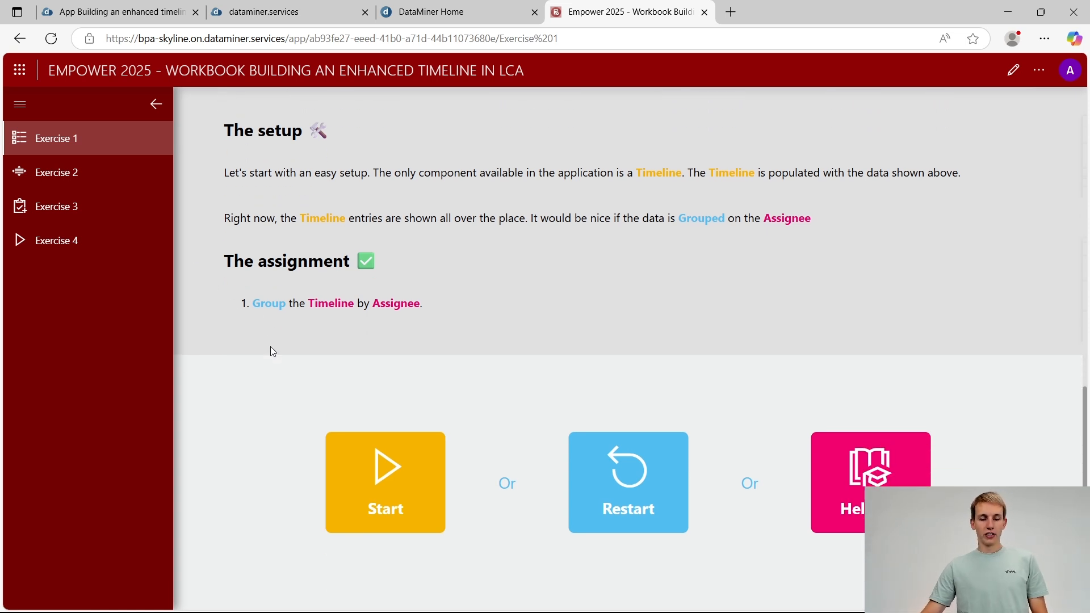
drag(259, 304, 396, 319)
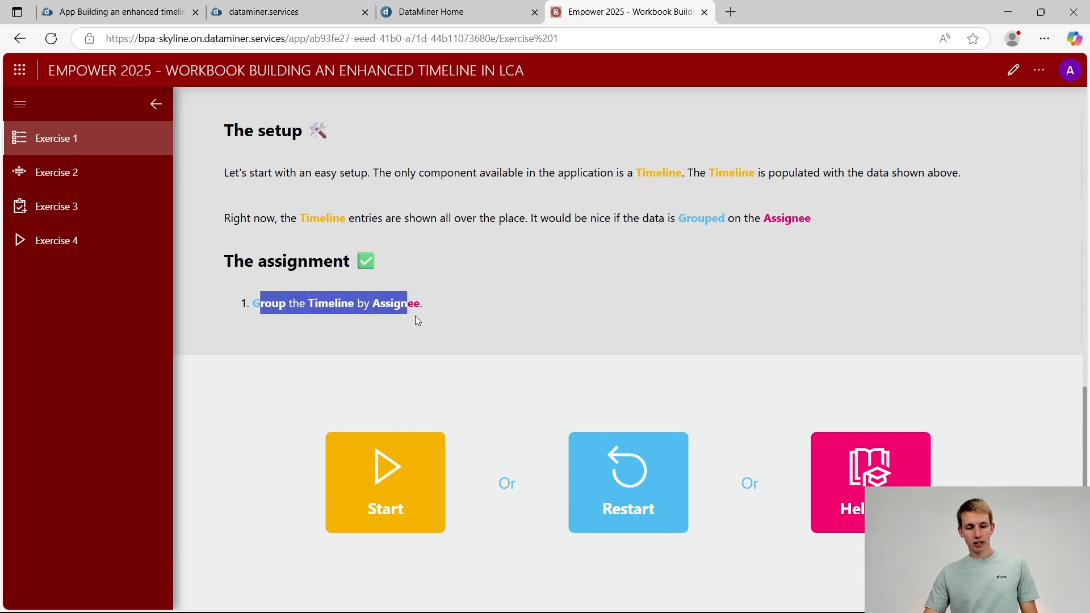
click(473, 318)
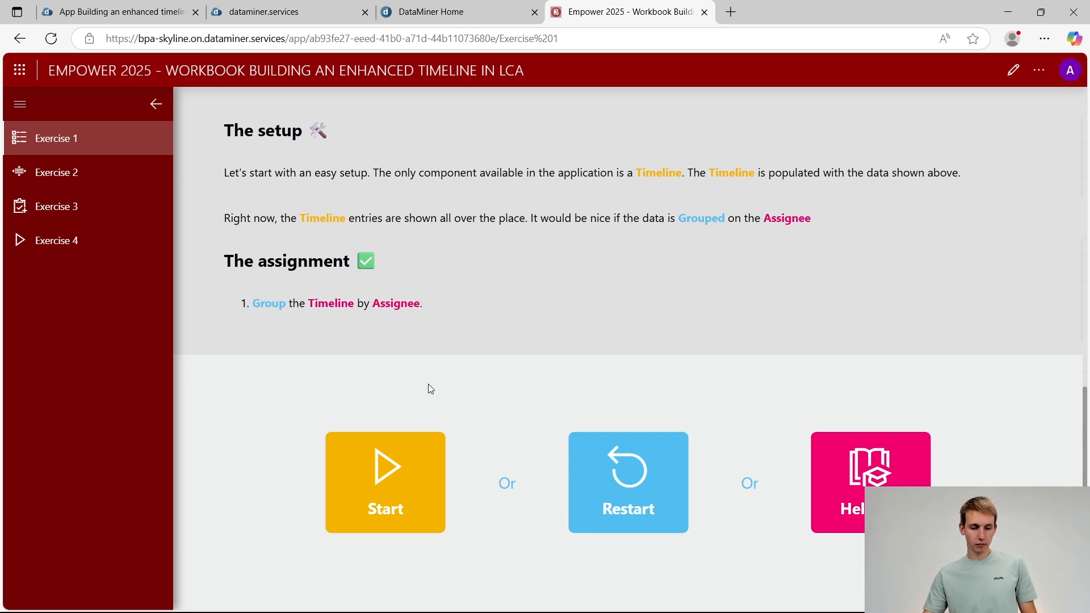
Start Exercise 1, dismiss the draft app's color and icon introduction, and collapse the page navigation to view the timeline
click(388, 503)
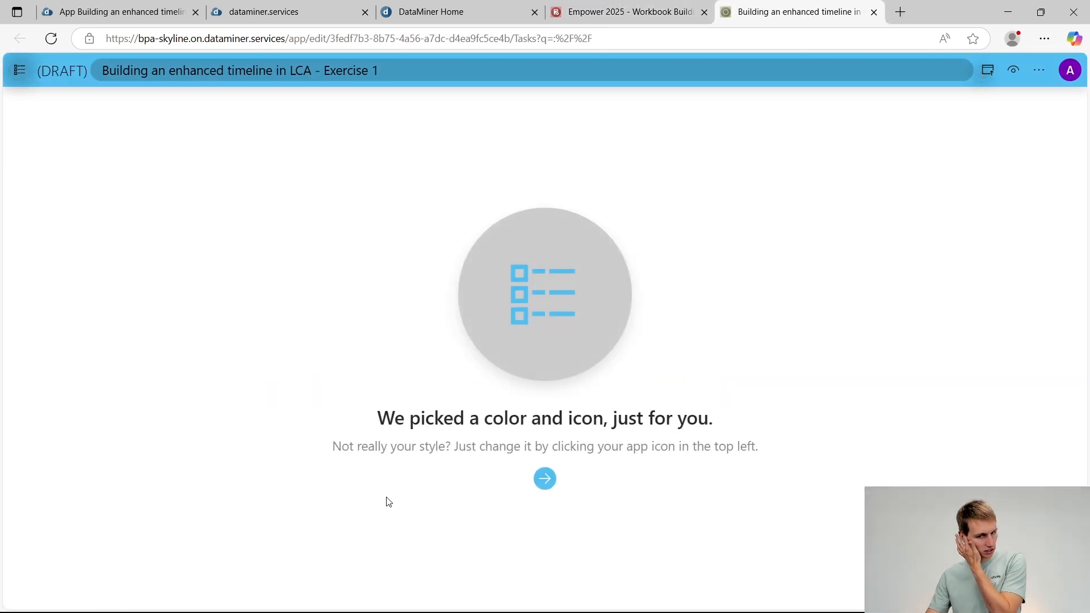
click(544, 480)
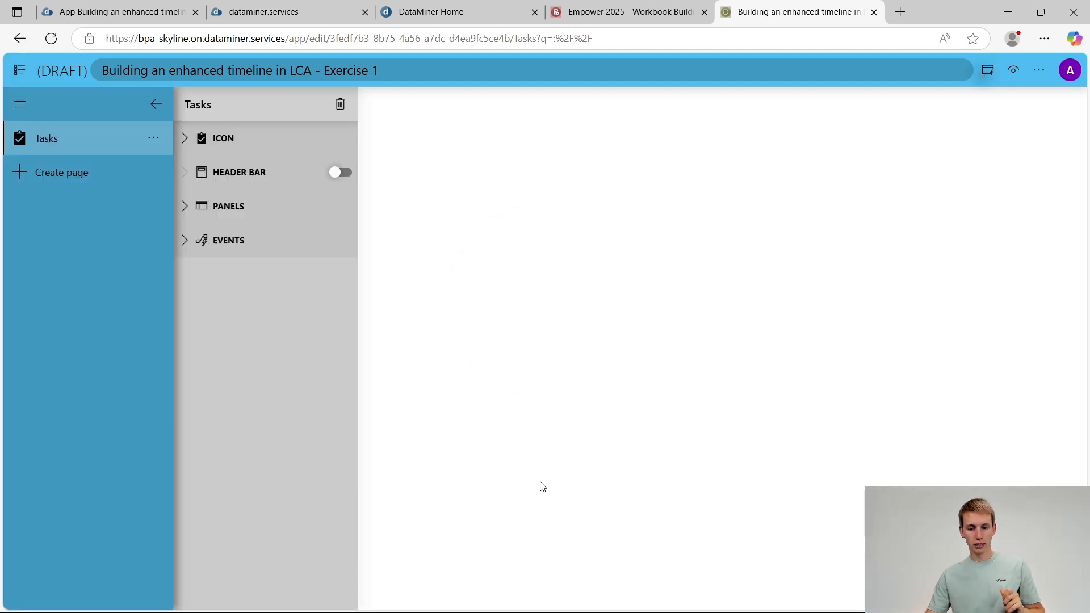
click(156, 104)
scroll(609, 278, up, 2)
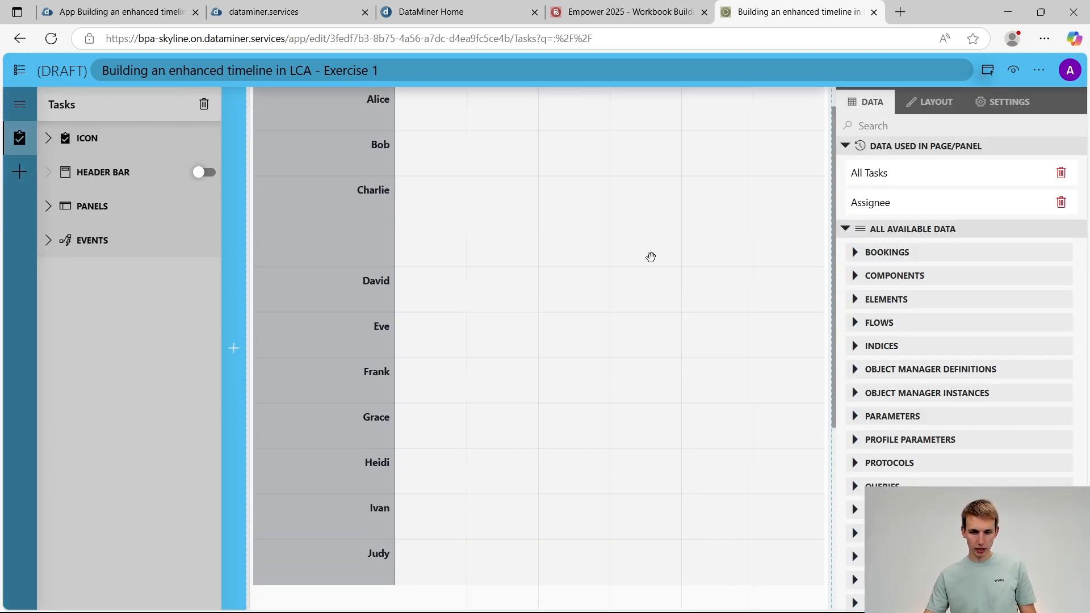
Examine the timeline grouped by assignee to locate the period in which the task entries are scheduled
scroll(650, 258, up, 1)
scroll(650, 257, down, 2)
scroll(650, 257, up, 2)
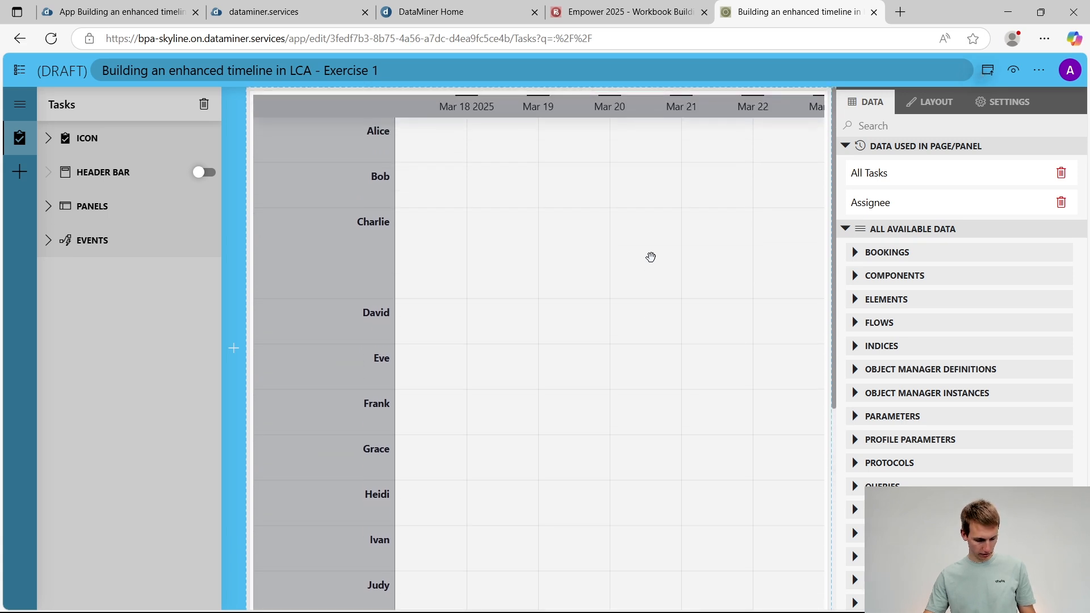
scroll(651, 257, down, 2)
scroll(651, 257, up, 1)
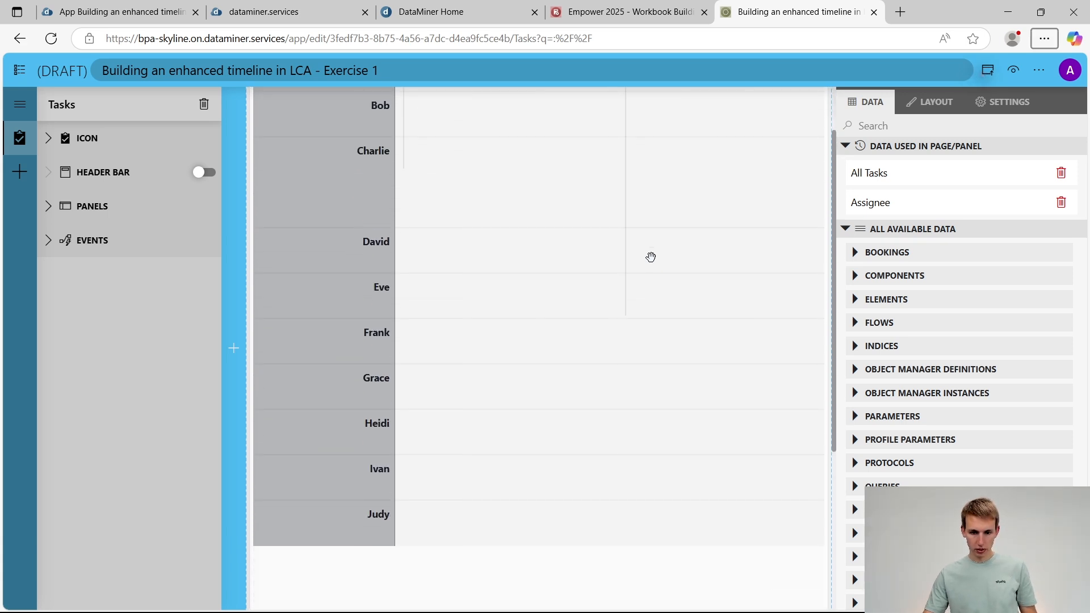
scroll(650, 258, down, 6)
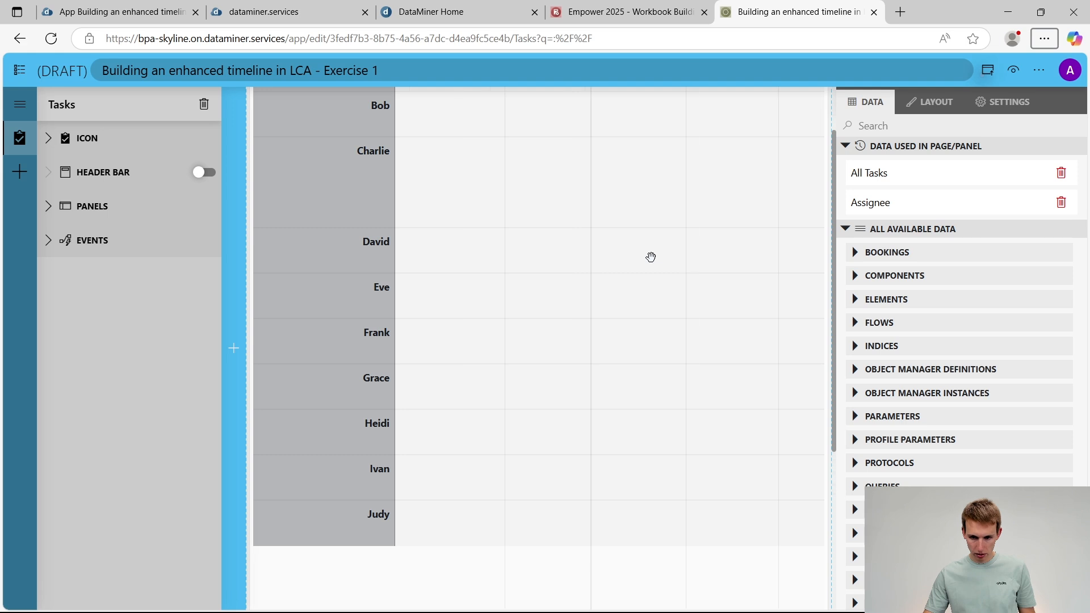
scroll(788, 304, down, 3)
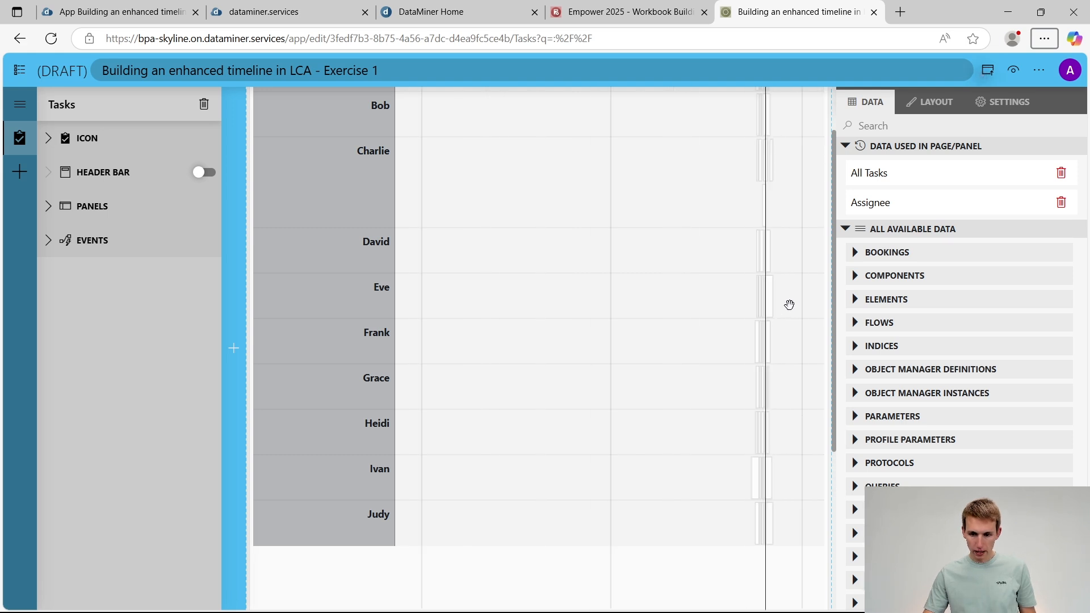
scroll(789, 305, up, 5)
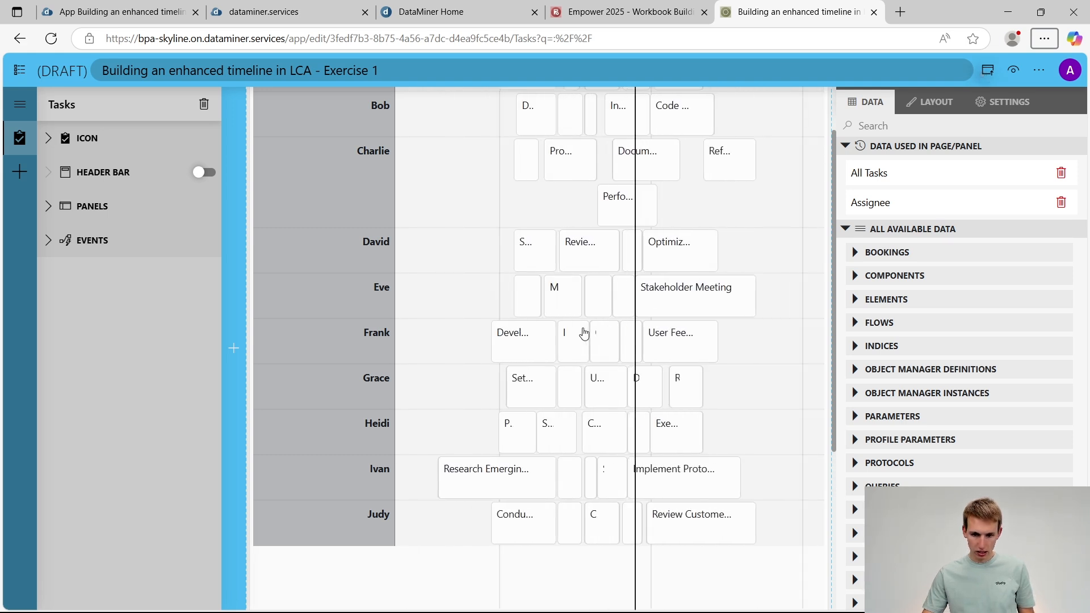
scroll(701, 322, up, 2)
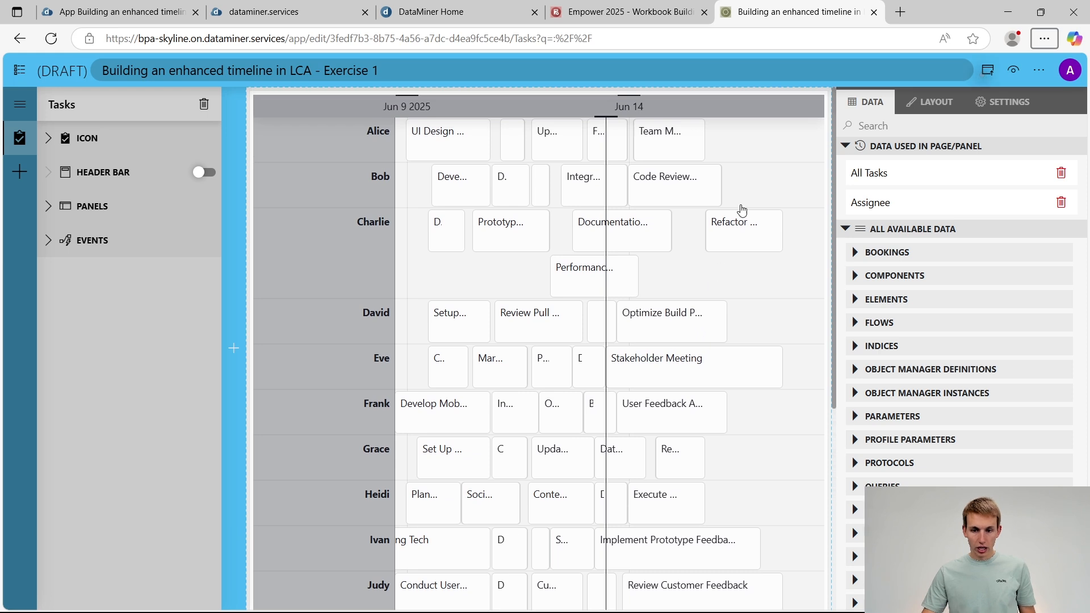
Set the grouped timeline component's default time range to Still busy, Today
click(767, 130)
click(934, 128)
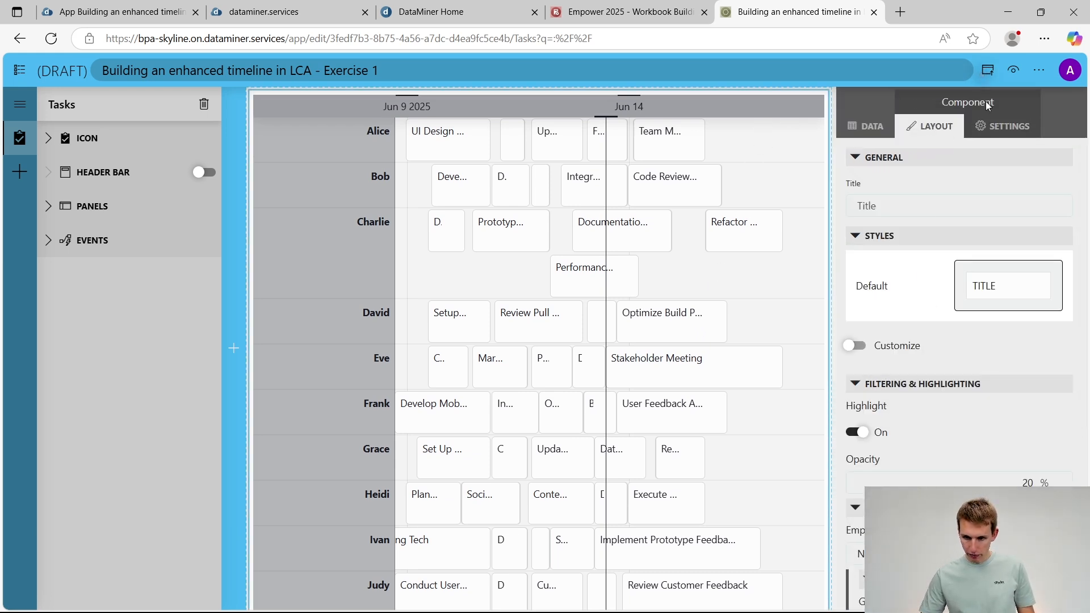
click(1017, 128)
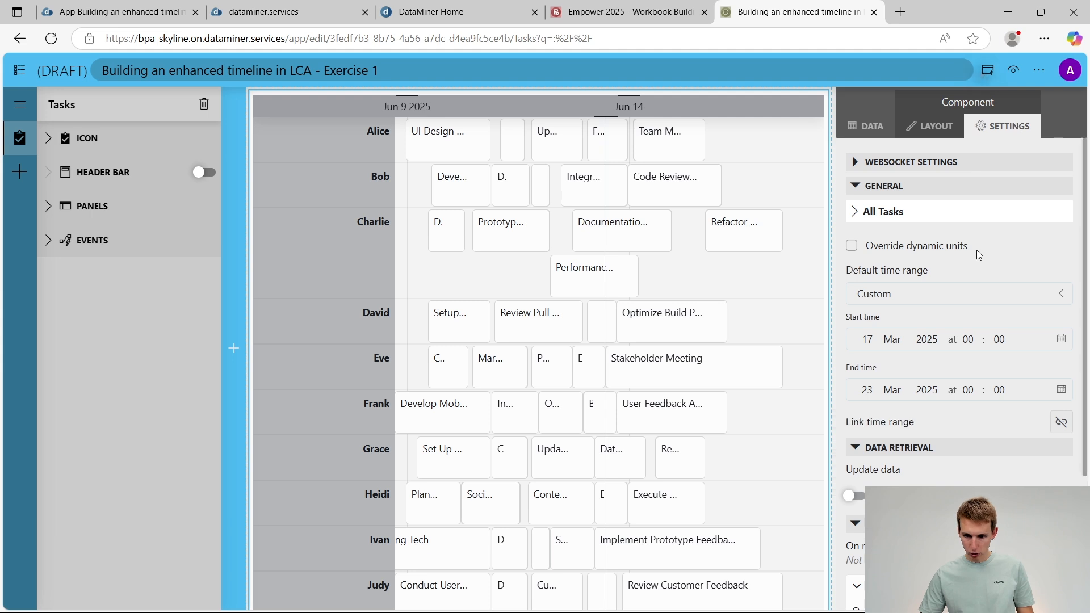
click(887, 297)
click(886, 368)
click(886, 394)
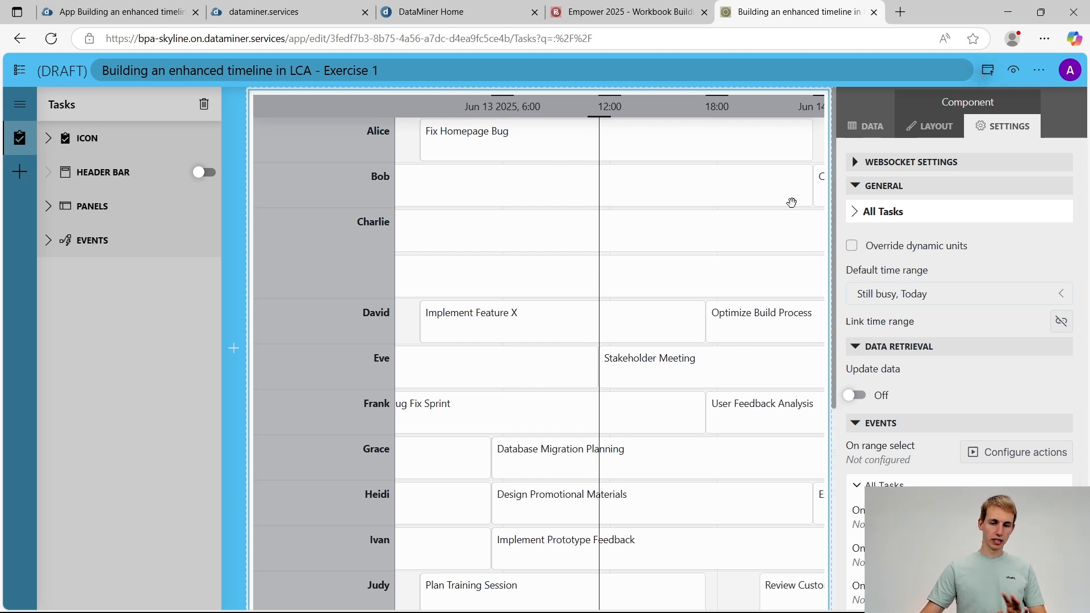
scroll(605, 290, down, 10)
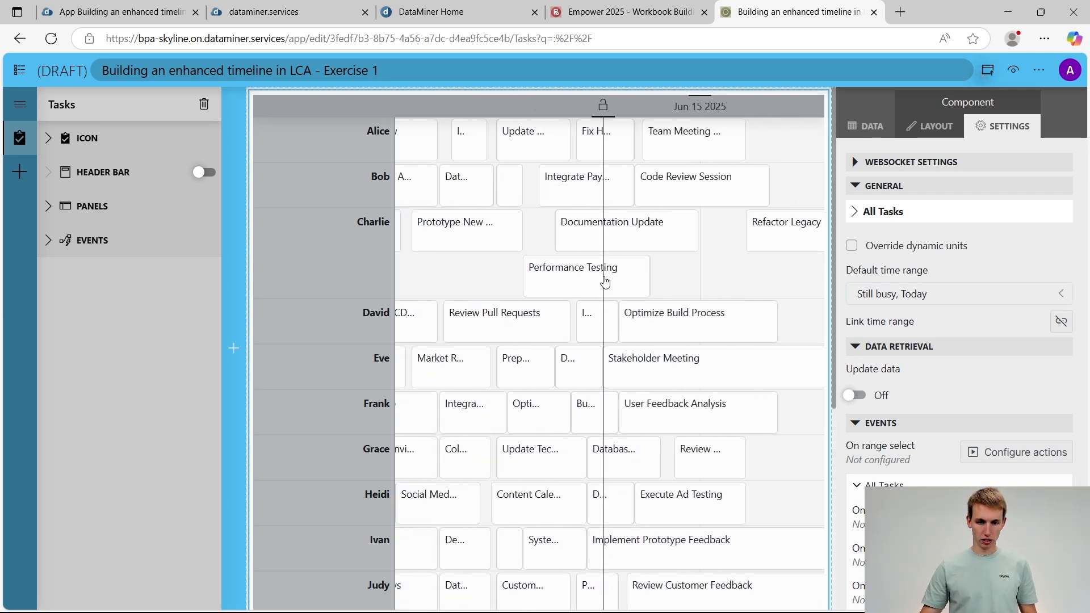
Restart Exercise 1 from the workbook app and close the surplus tab of the draft app
click(623, 7)
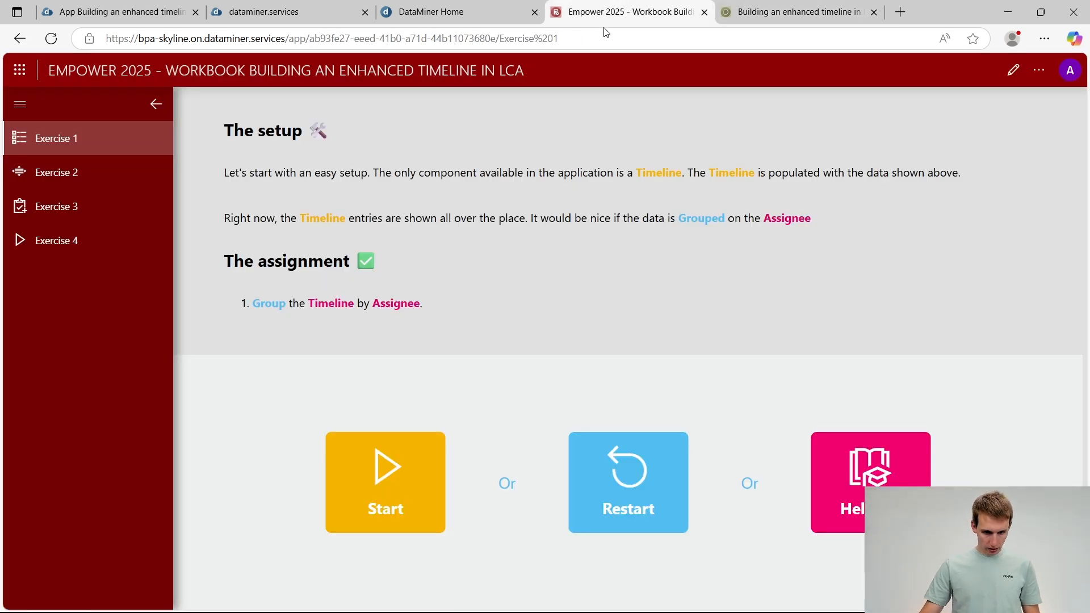
click(629, 496)
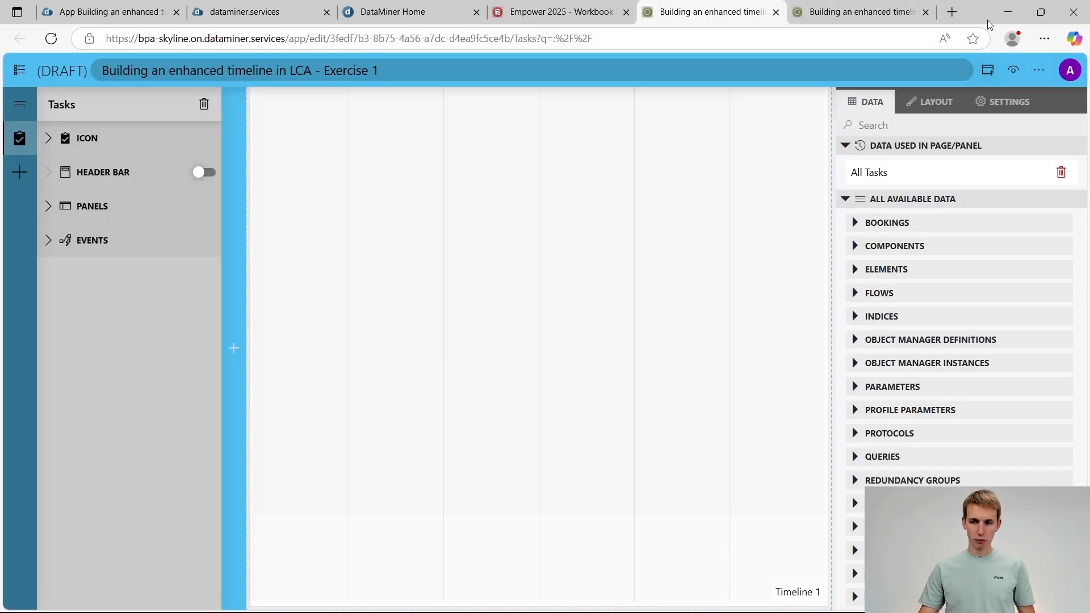
click(926, 12)
Change the default time range of the restarted exercise's ungrouped timeline to Still busy, Today
click(1014, 109)
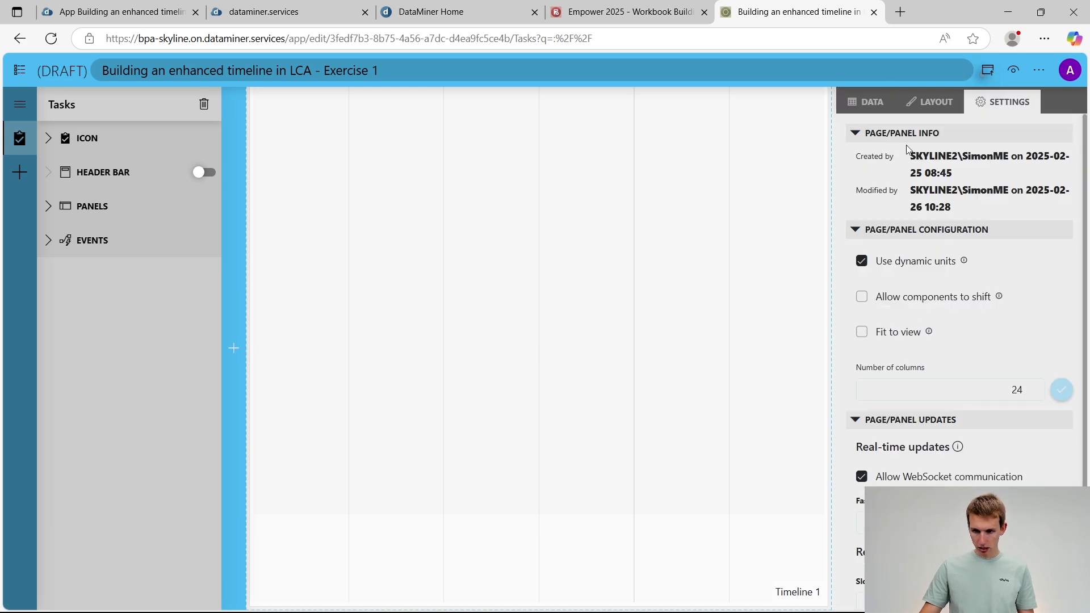
click(783, 146)
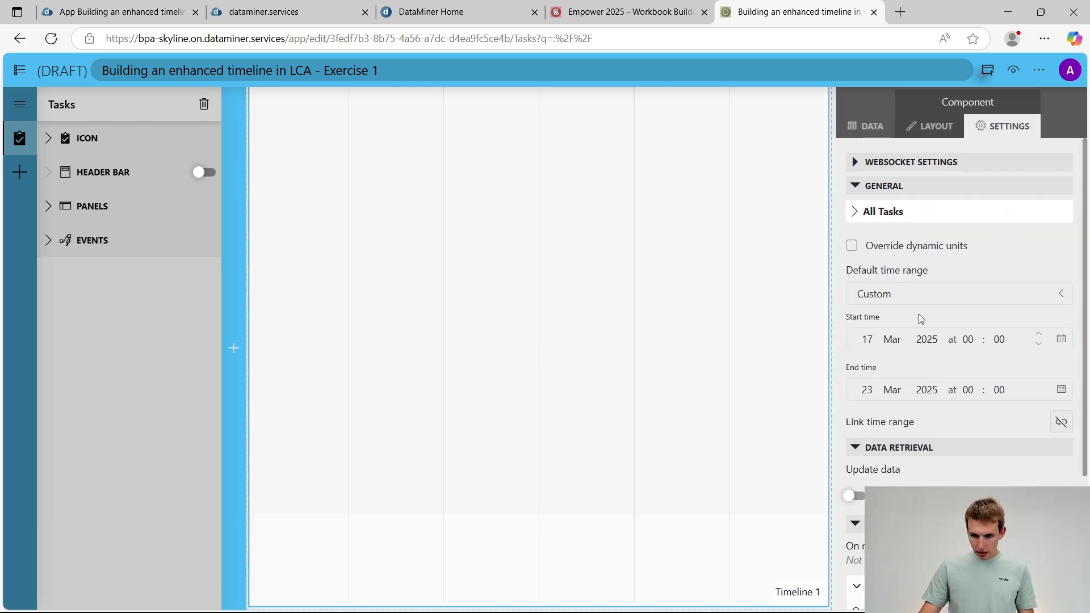
click(919, 294)
click(869, 396)
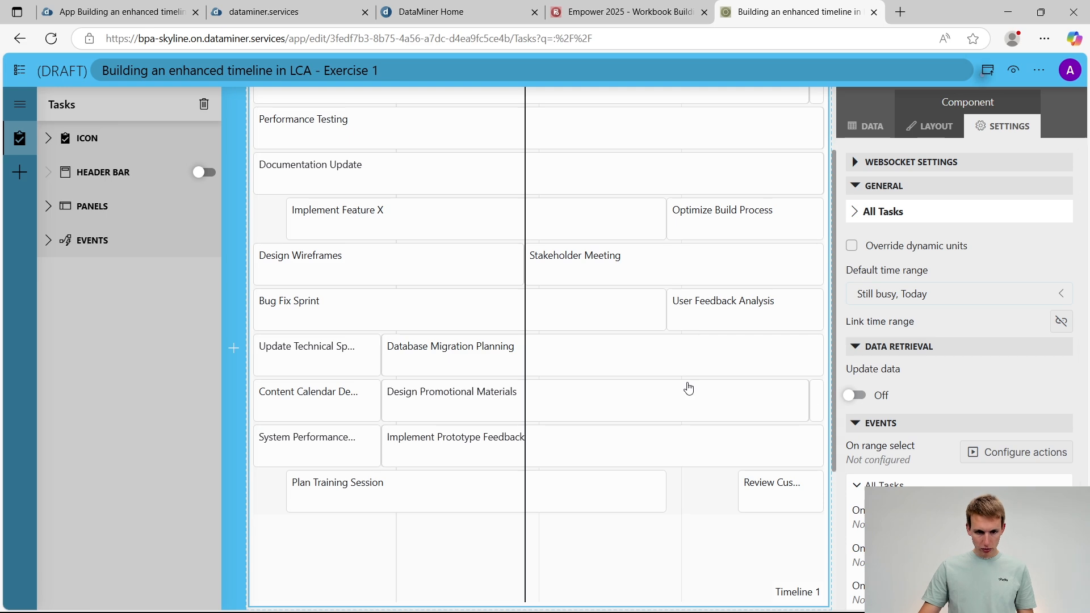
scroll(635, 315, down, 6)
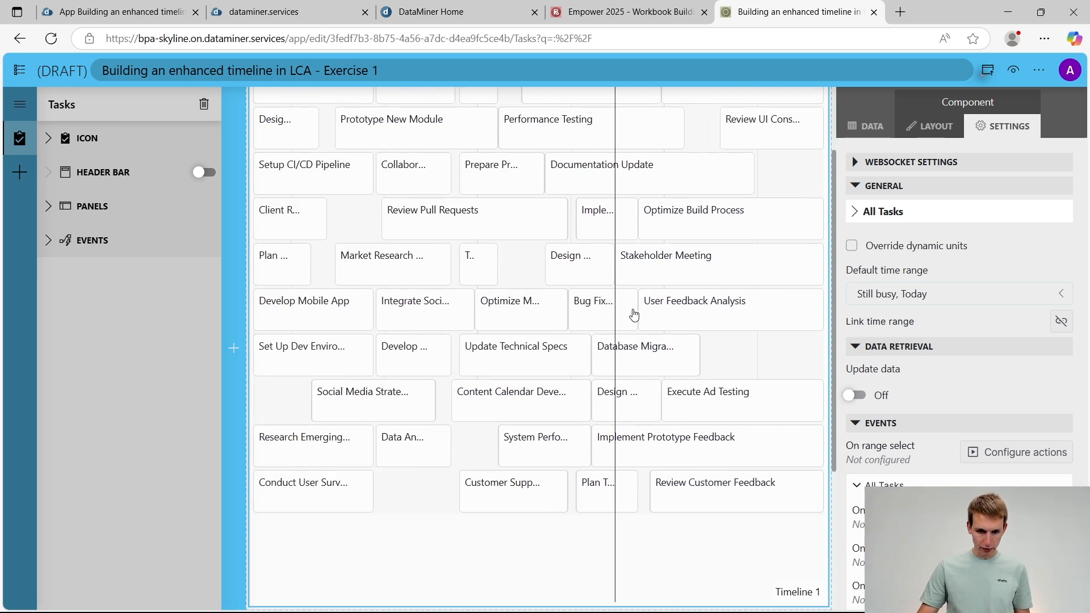
scroll(634, 314, down, 2)
scroll(634, 314, up, 2)
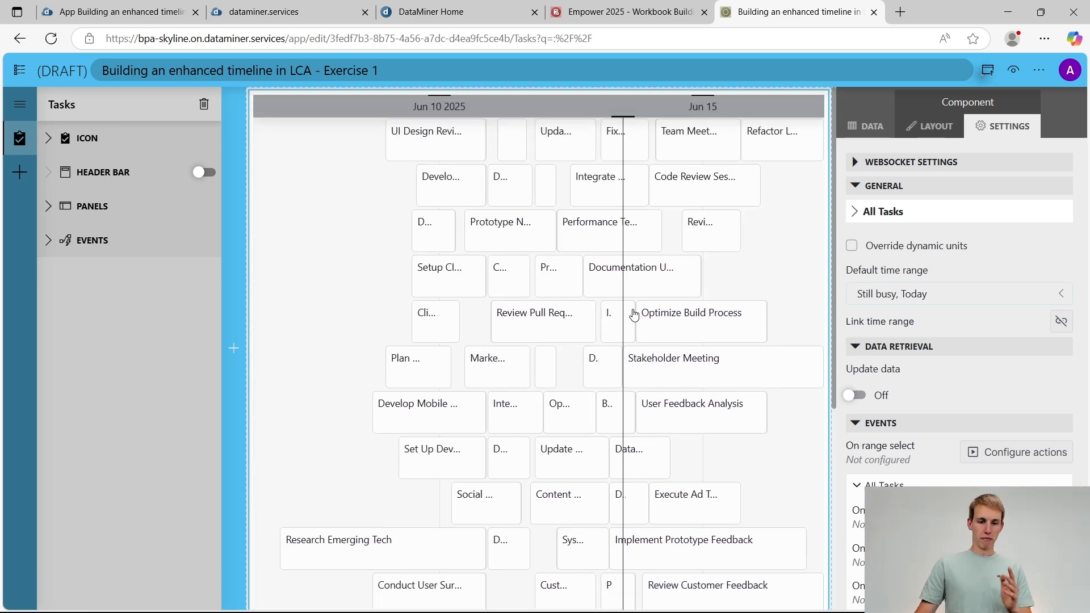
scroll(634, 315, down, 1)
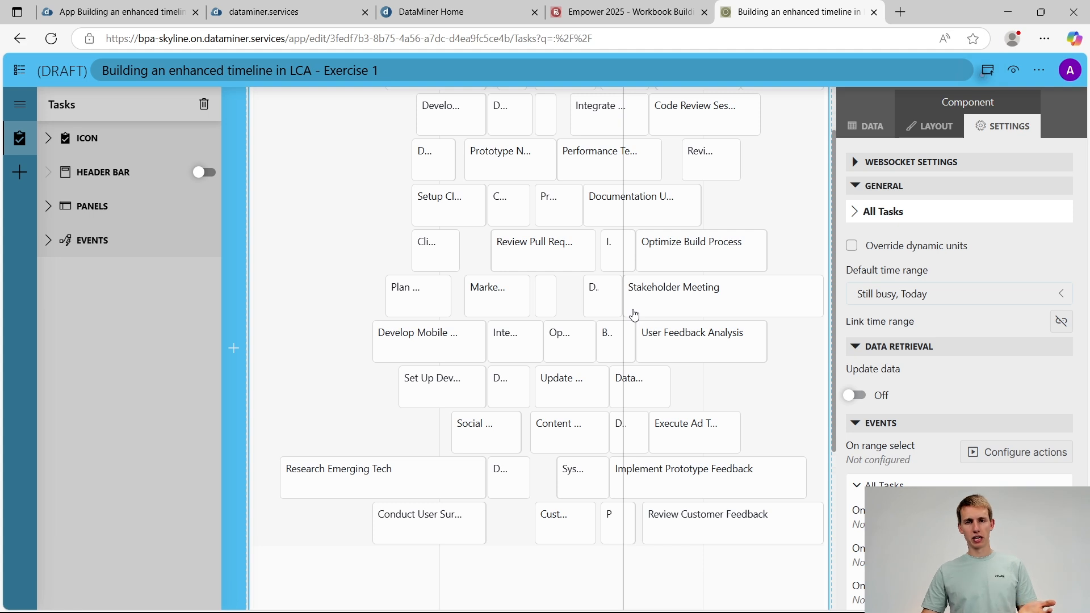
scroll(634, 315, up, 1)
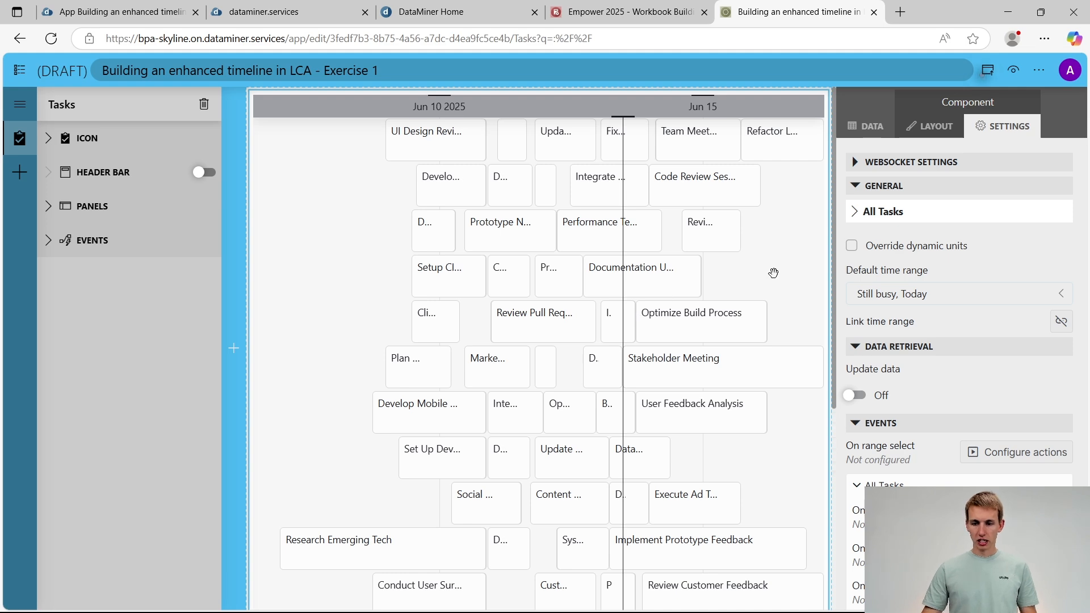
Group the timeline by the Assignee column of the All Tasks query and check the resulting assignee rows
click(873, 126)
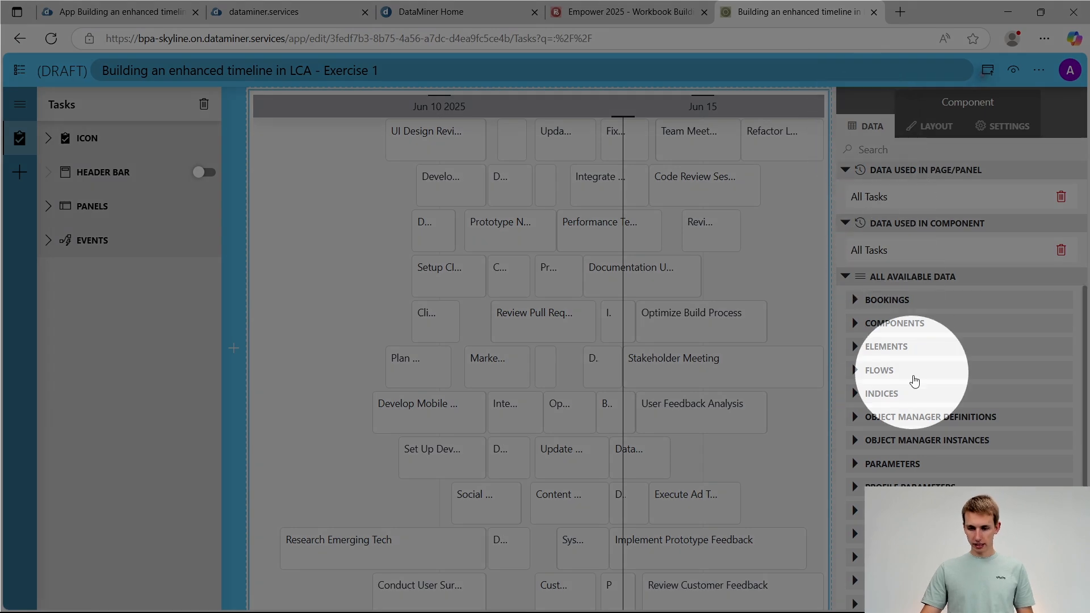
click(881, 533)
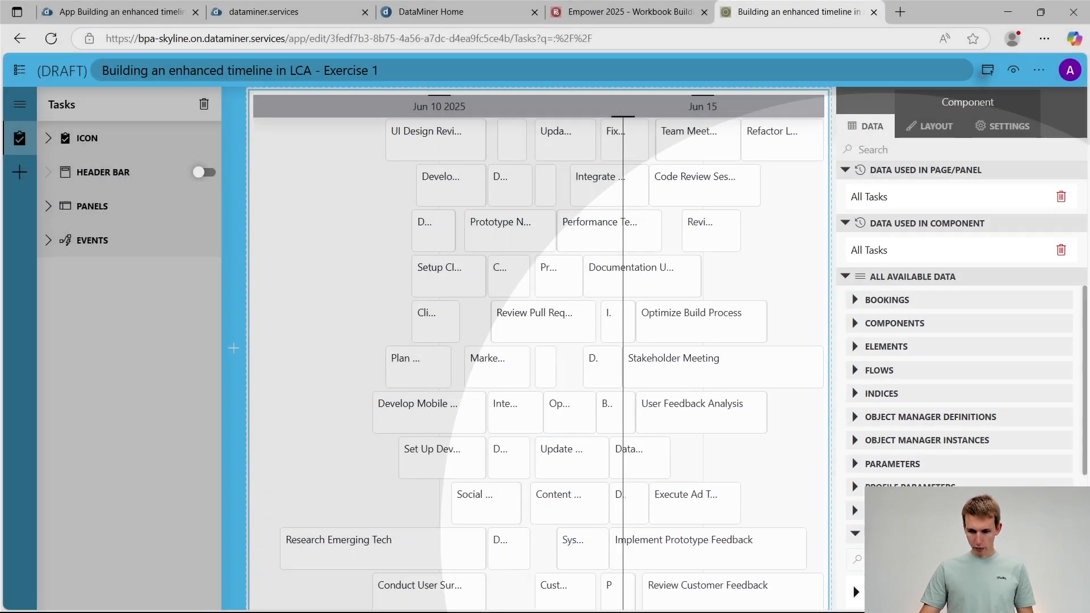
scroll(952, 484, down, 4)
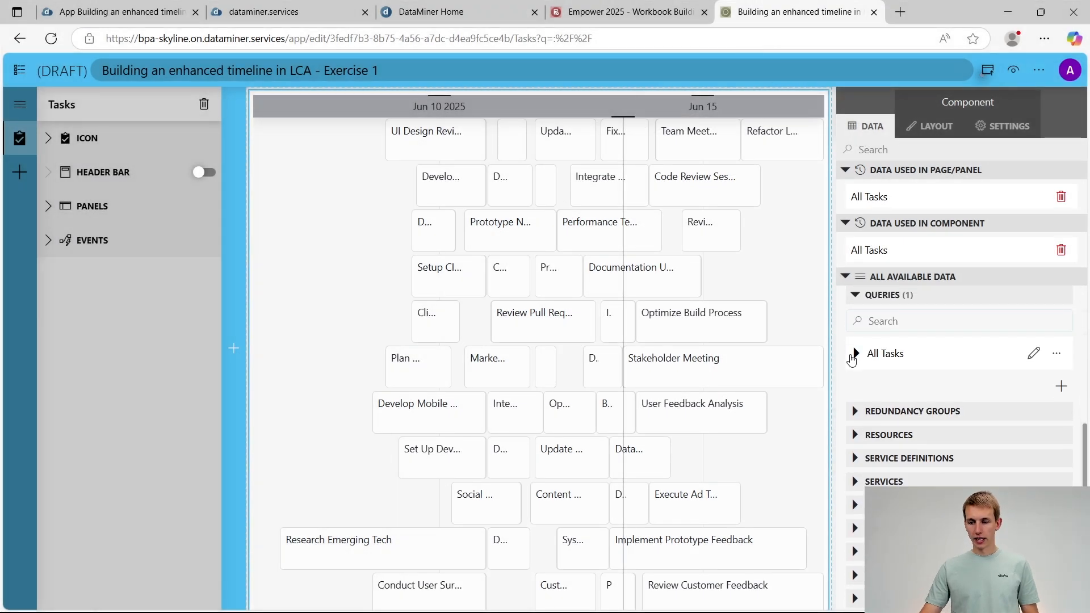
click(854, 356)
scroll(921, 367, down, 2)
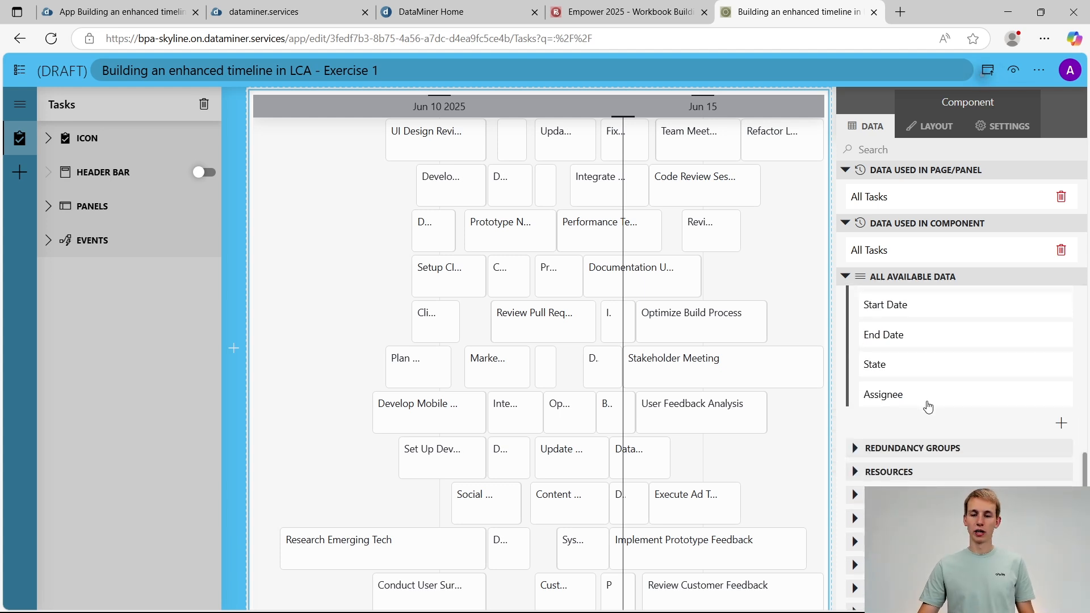
drag(968, 400, 574, 407)
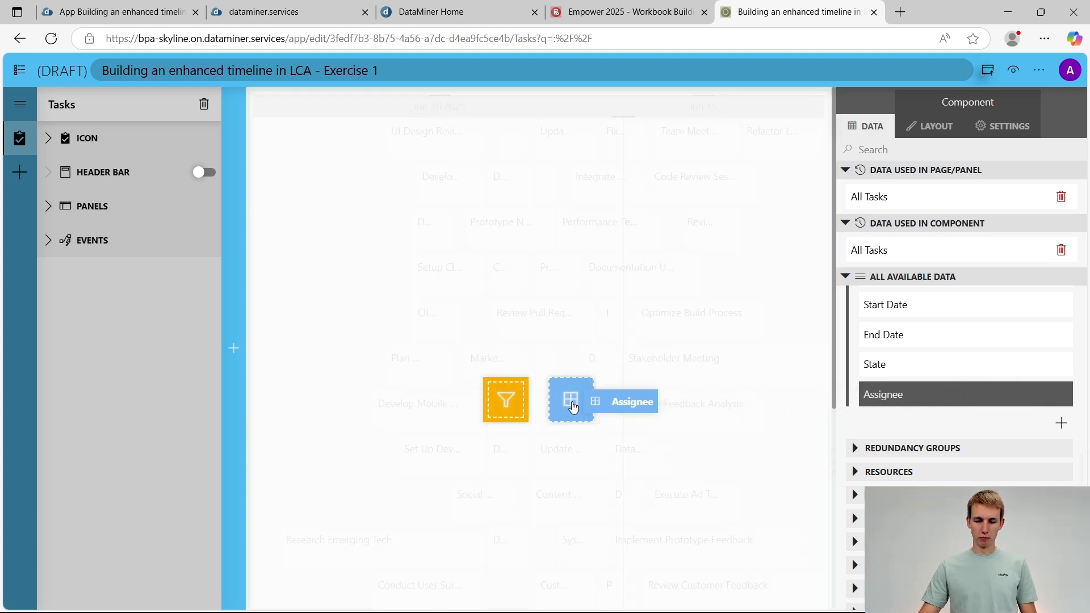
mouse_move(573, 408)
mouse_down()
mouse_move(507, 421)
mouse_move(503, 399)
mouse_move(505, 412)
mouse_move(573, 402)
mouse_up()
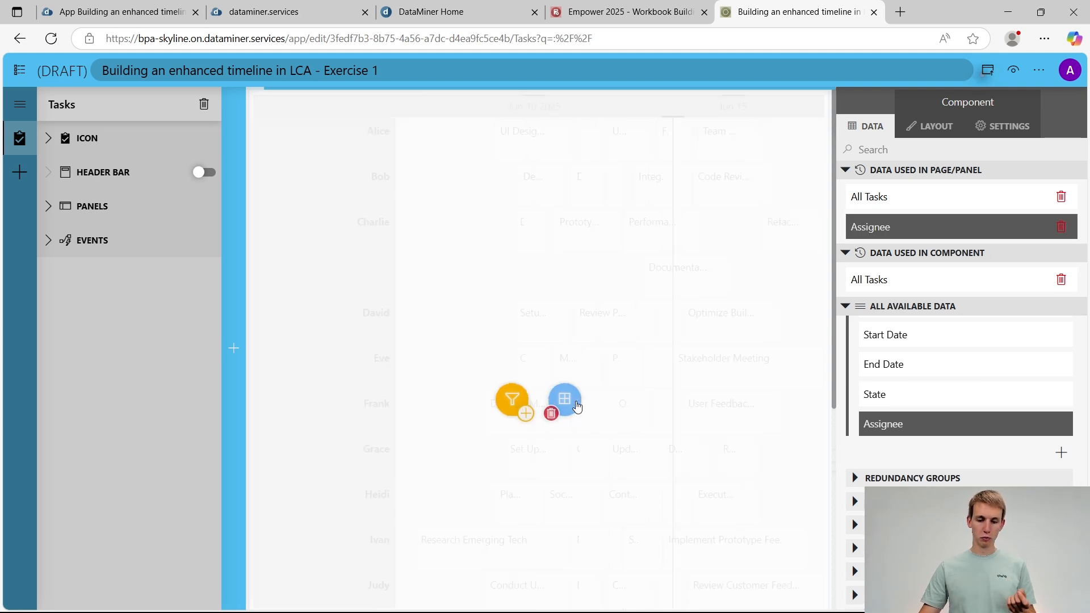
click(75, 434)
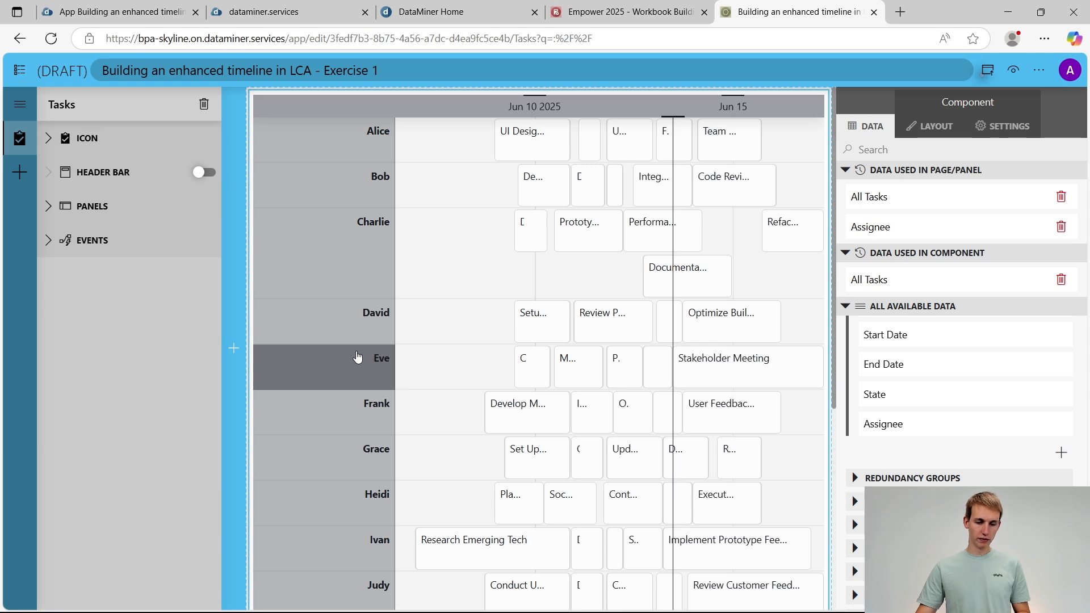
scroll(355, 348, down, 5)
scroll(357, 356, up, 3)
scroll(357, 356, up, 3)
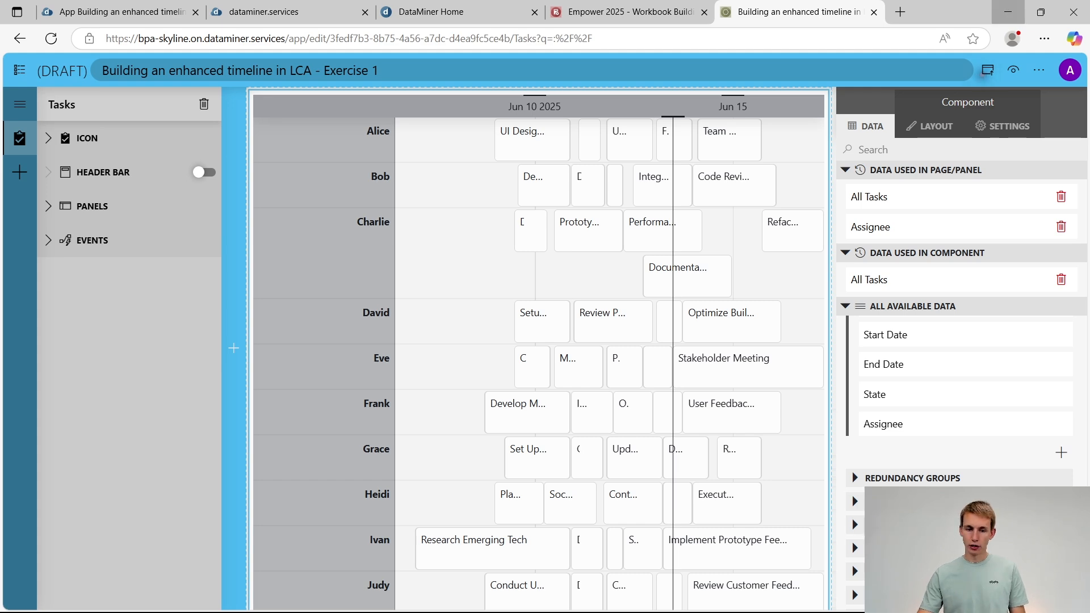
Minimize the browser to return to the presentation and advance from the Events slide to the Actions slide
click(1009, 9)
click(750, 267)
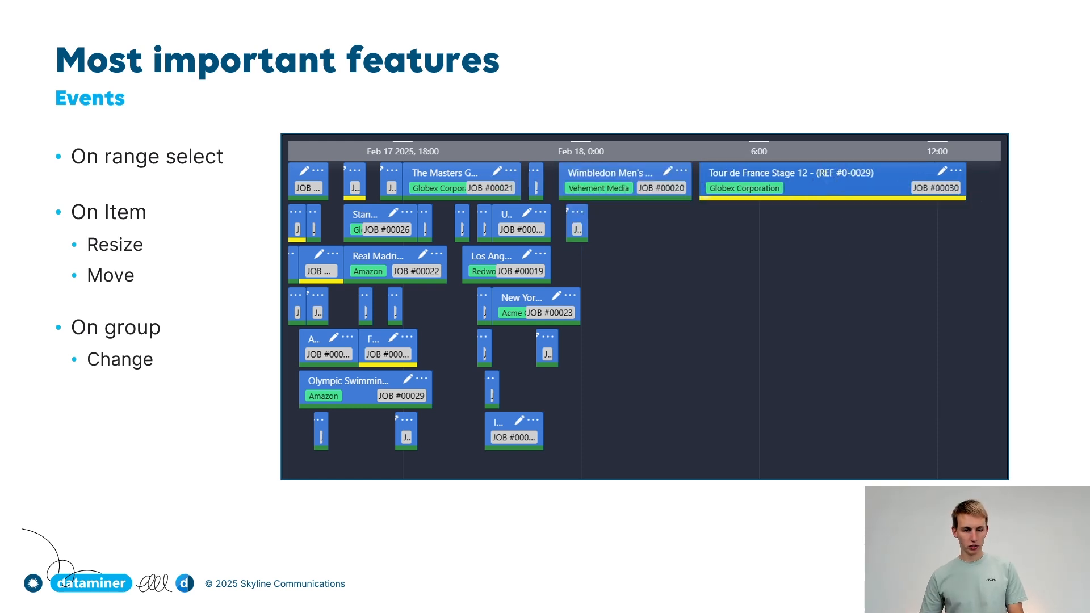
key(Right)
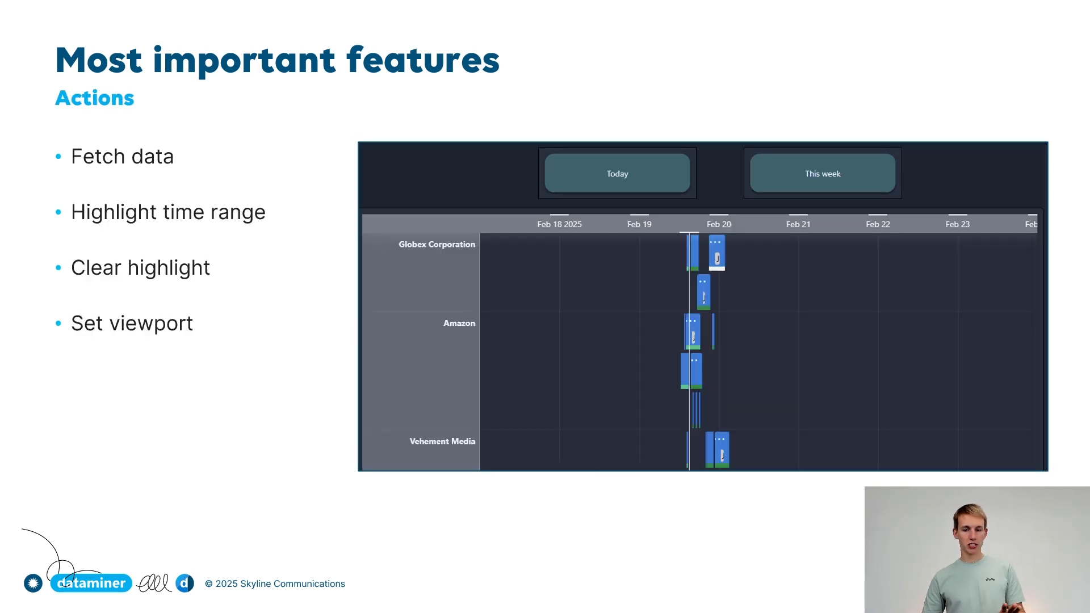
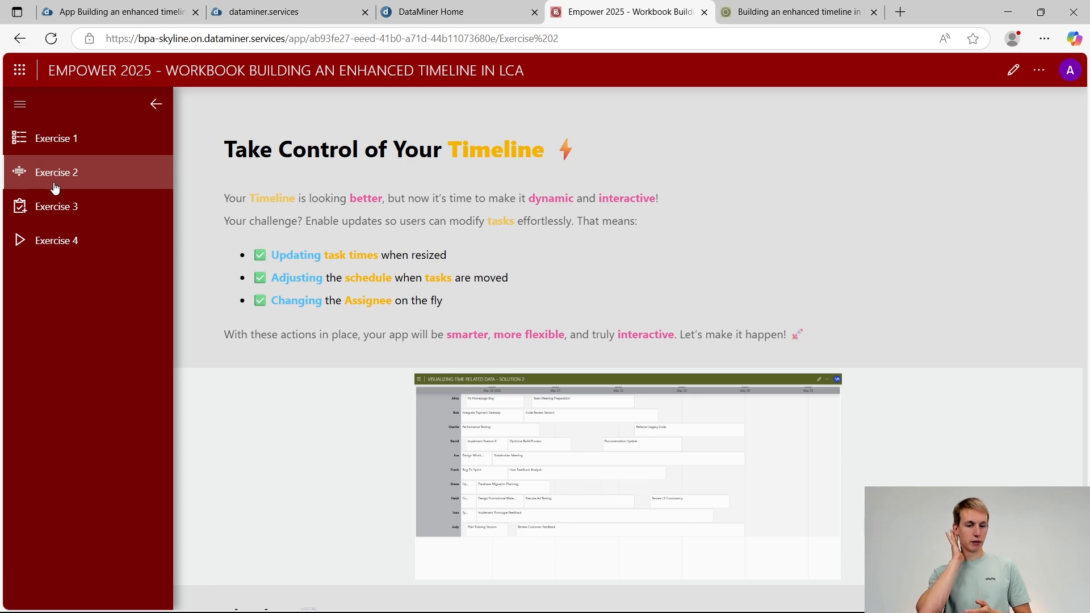
Start Exercise 2 from the workbook and open the component settings of its timeline
scroll(304, 324, down, 15)
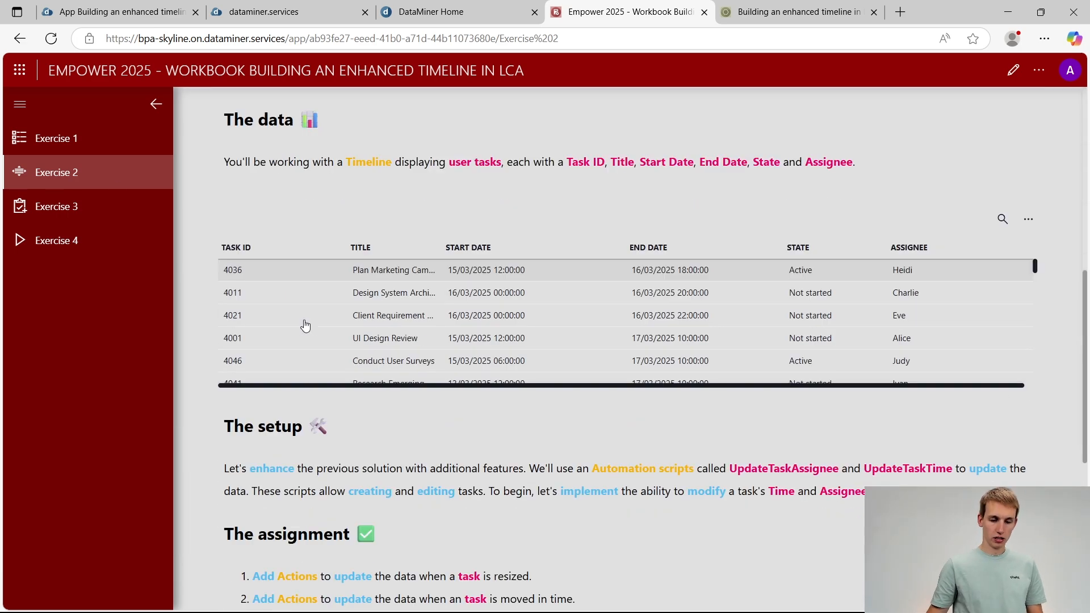
click(413, 483)
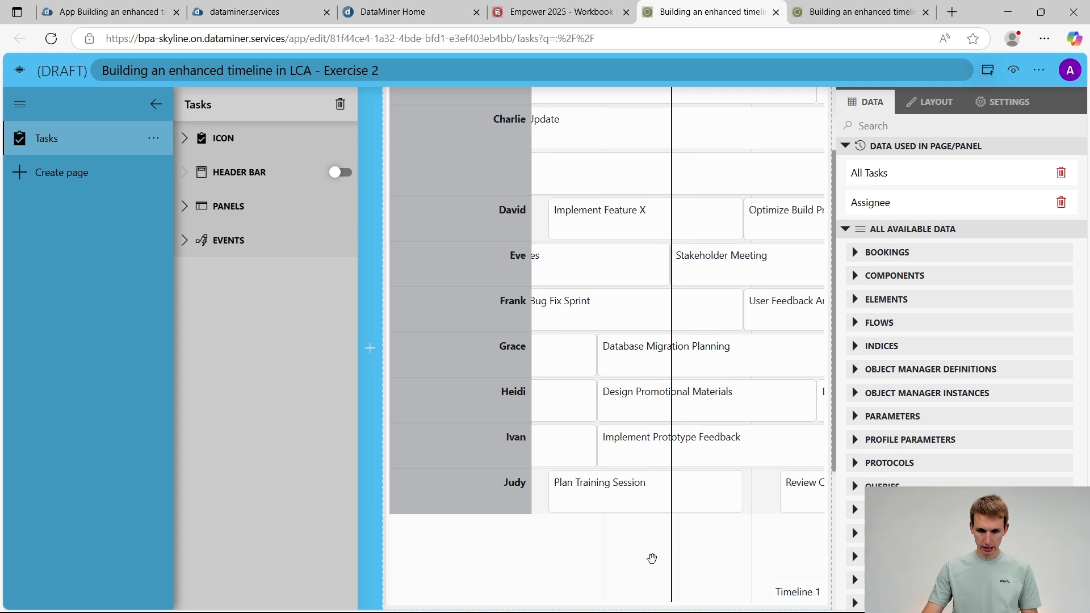
scroll(652, 560, up, 2)
click(155, 104)
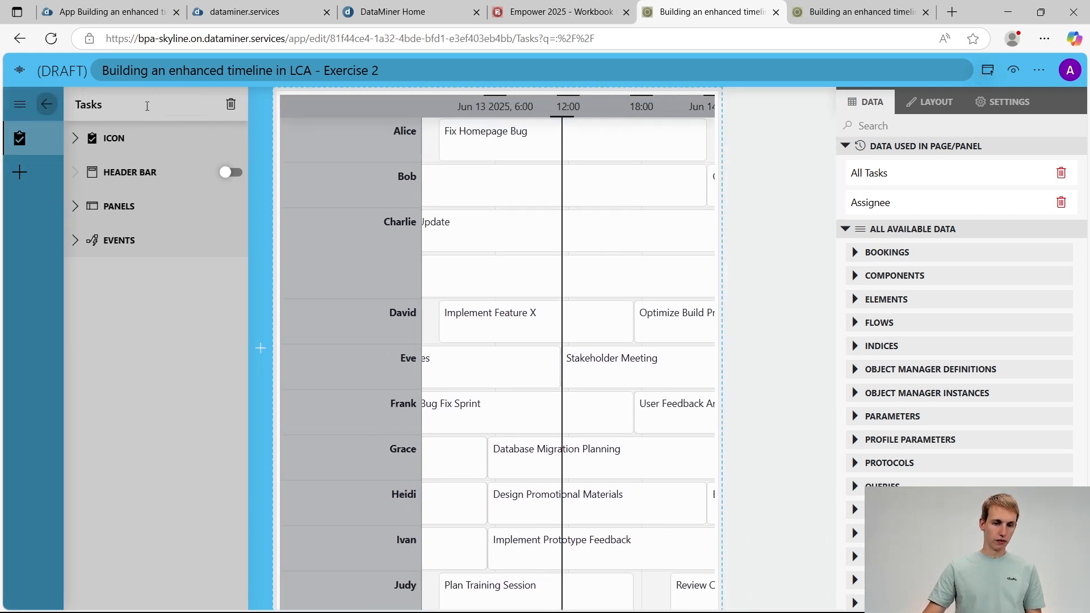
mouse_move(227, 299)
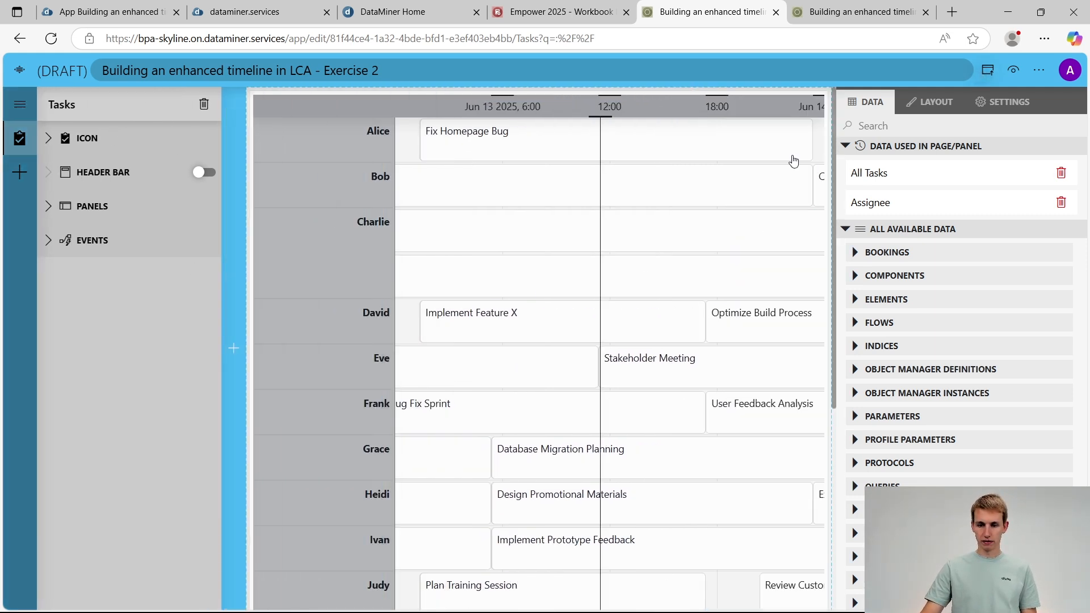
click(694, 146)
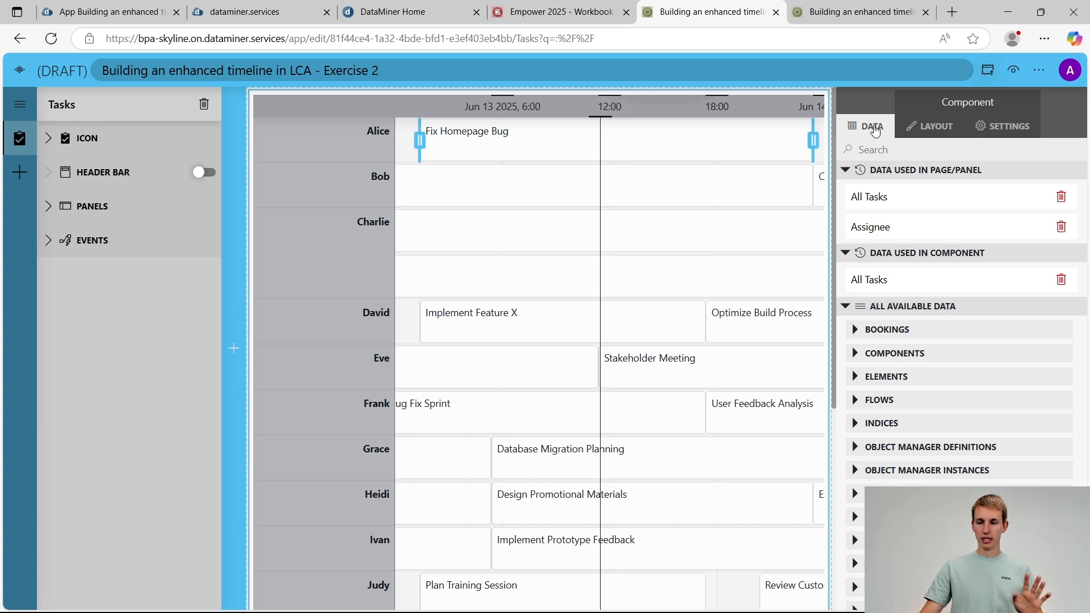
click(995, 130)
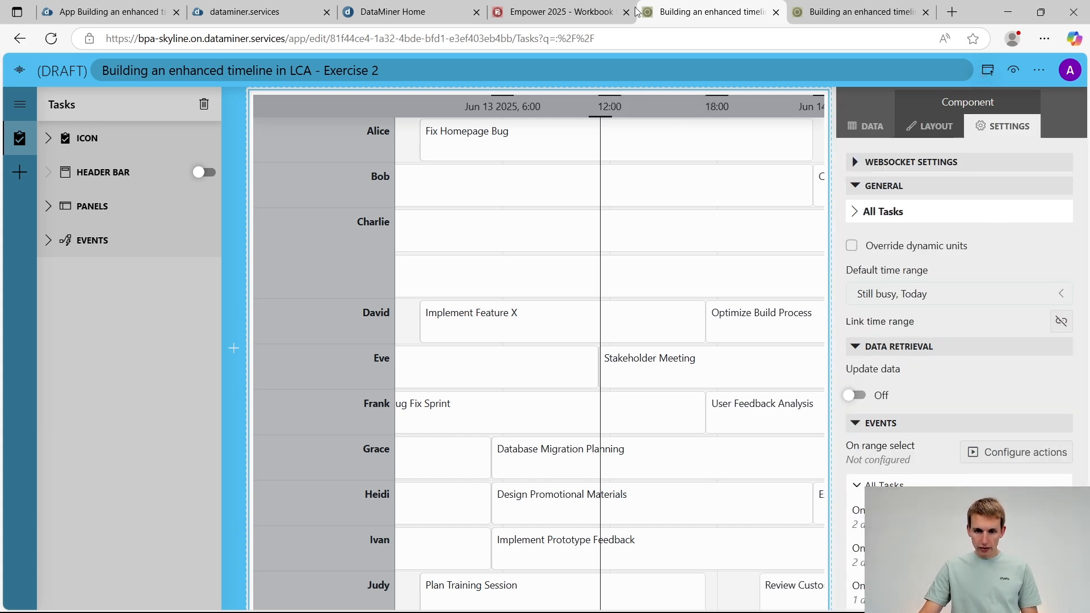
Restart Exercise 2 from the workbook app and close the surplus tabs of the earlier draft apps
click(585, 13)
click(626, 515)
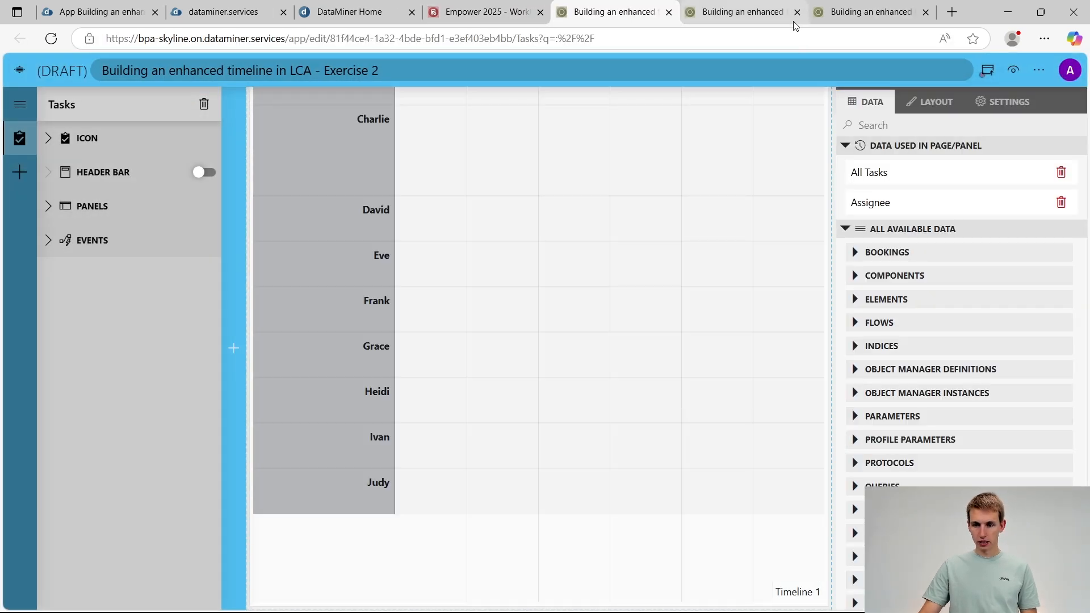
click(793, 22)
click(798, 12)
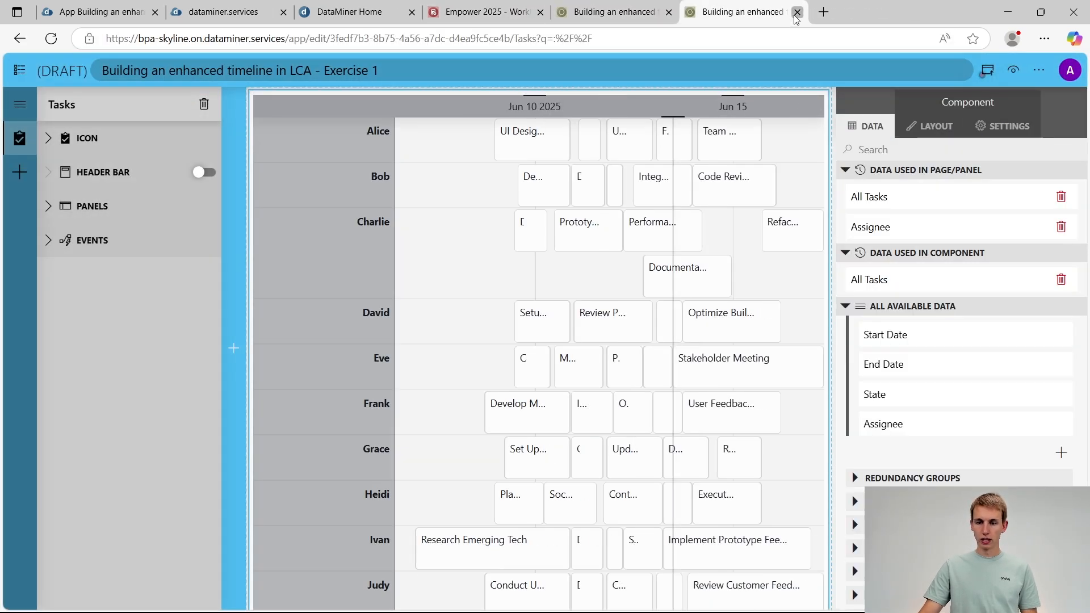
click(797, 12)
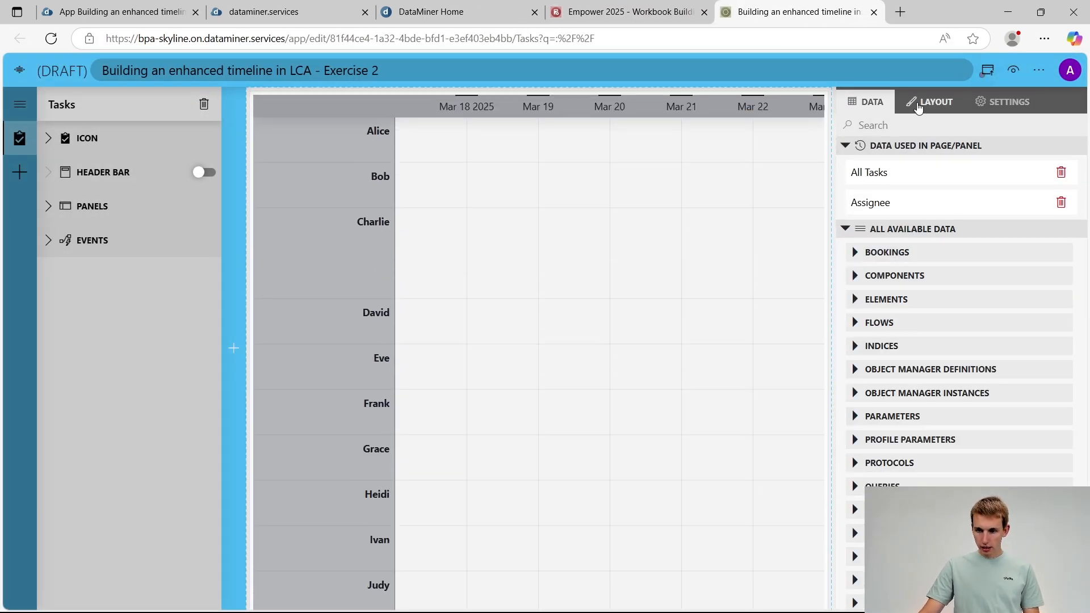
Change the default time range of the restarted exercise's timeline to Still busy, Today
click(991, 110)
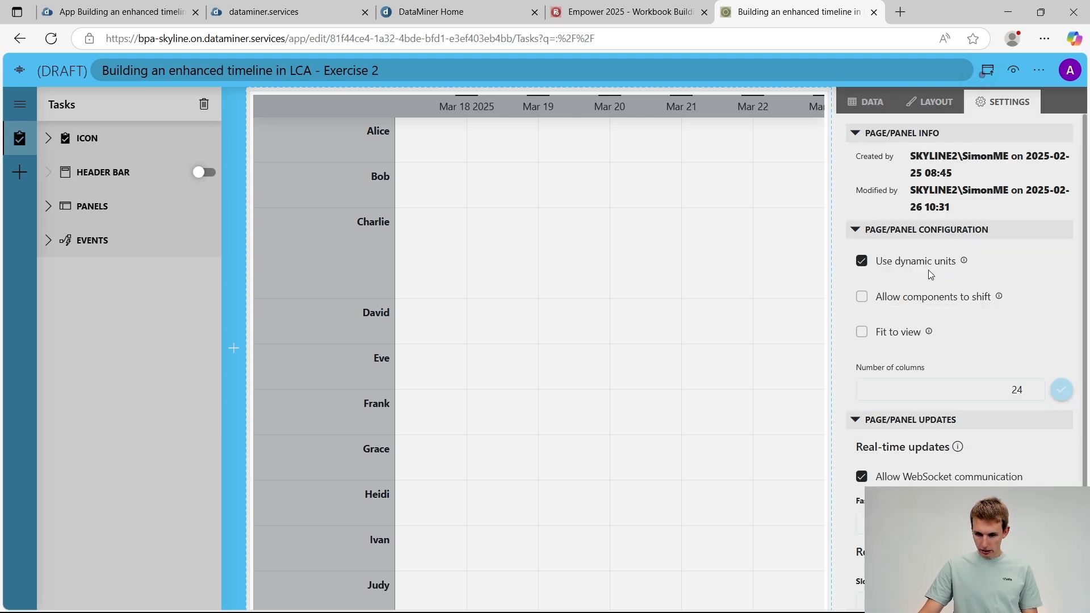
click(810, 139)
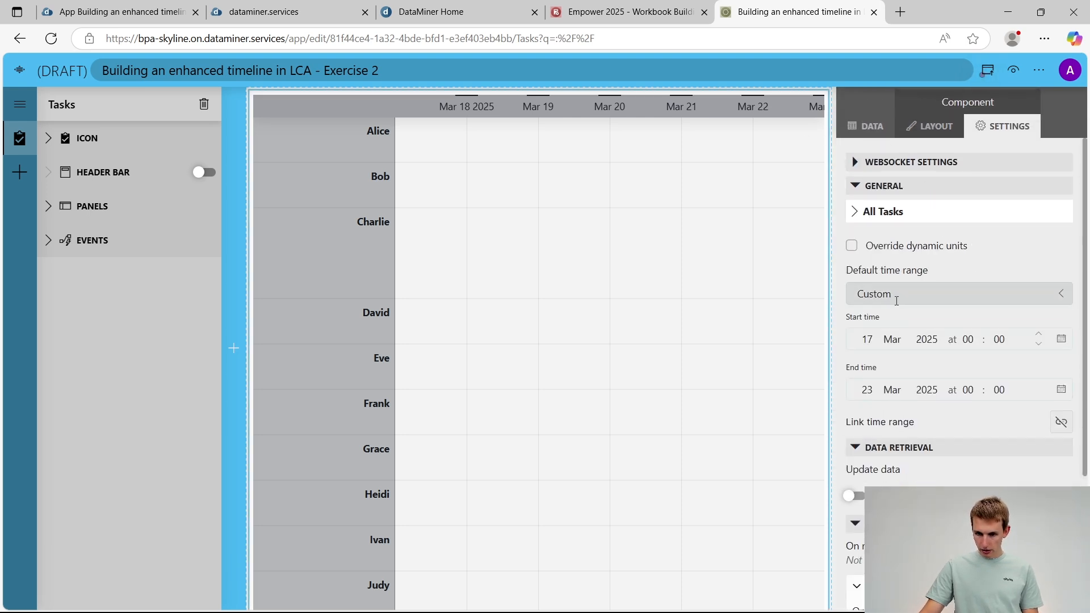
click(871, 294)
click(897, 408)
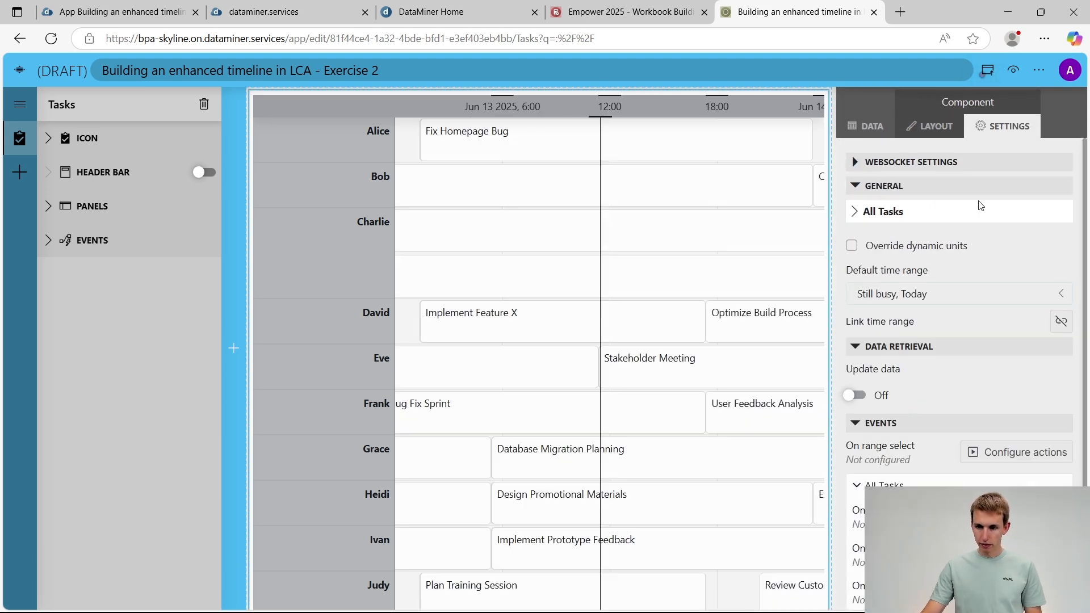
Check the Exercise 2 assignment, and configure the All Tasks item resize event to launch the UpdateTaskTime script
scroll(993, 345, down, 2)
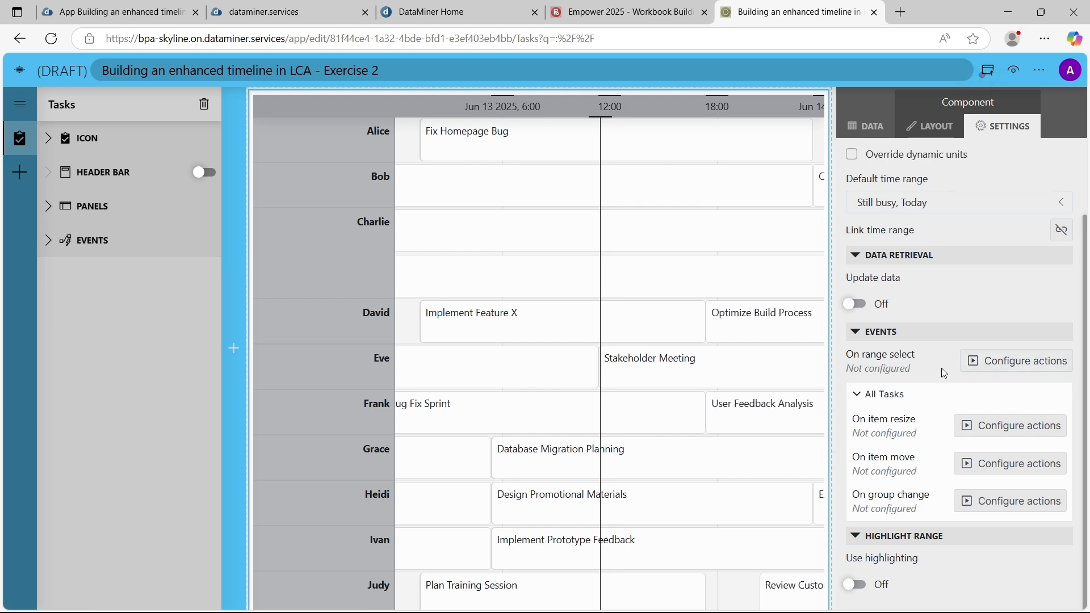
key(alt+Tab)
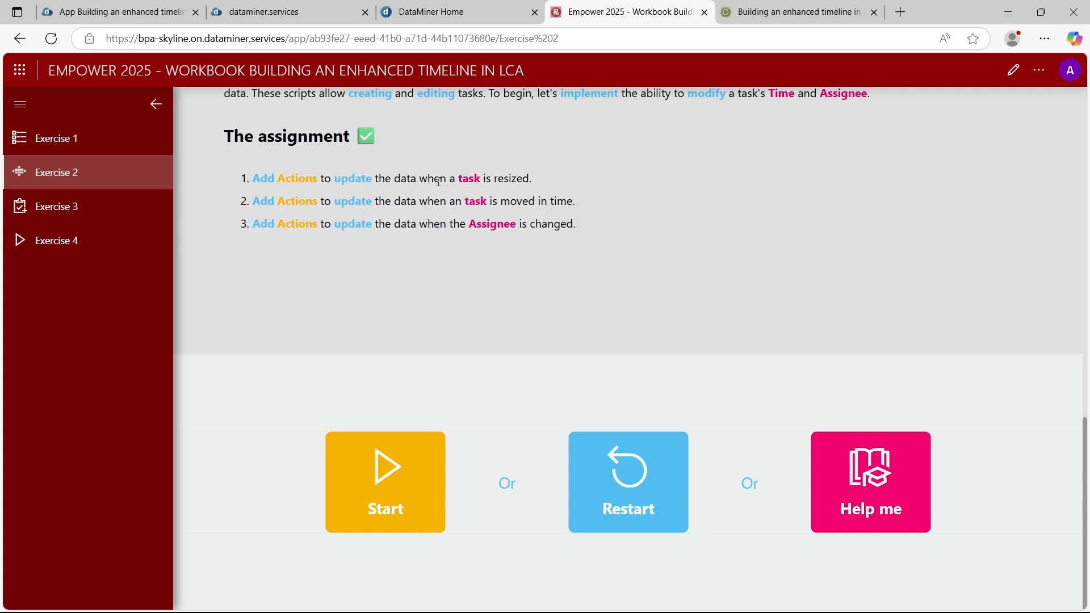
key(alt+Tab)
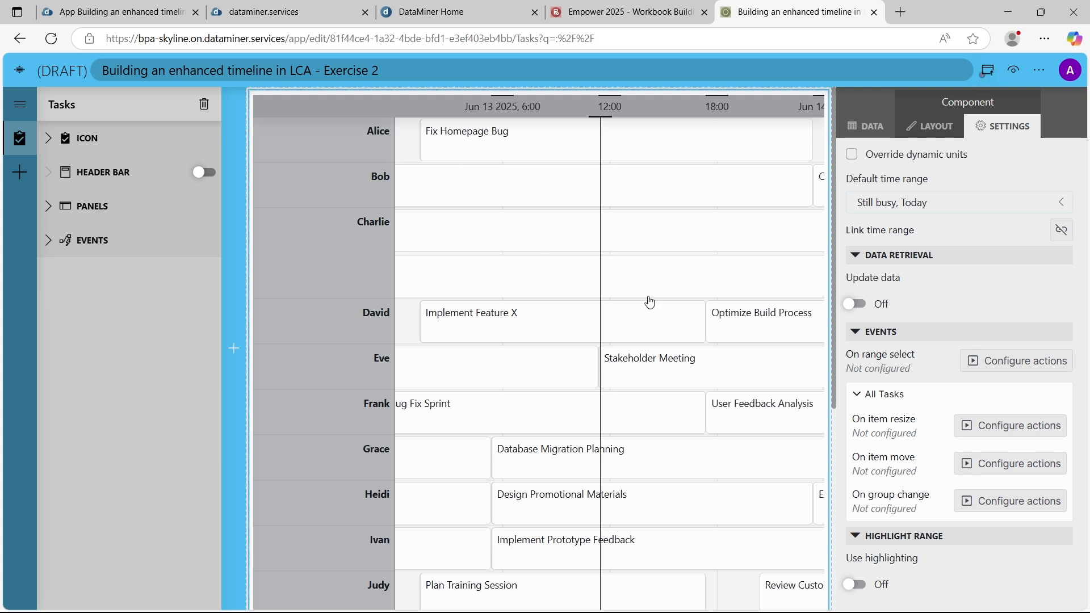
click(1006, 427)
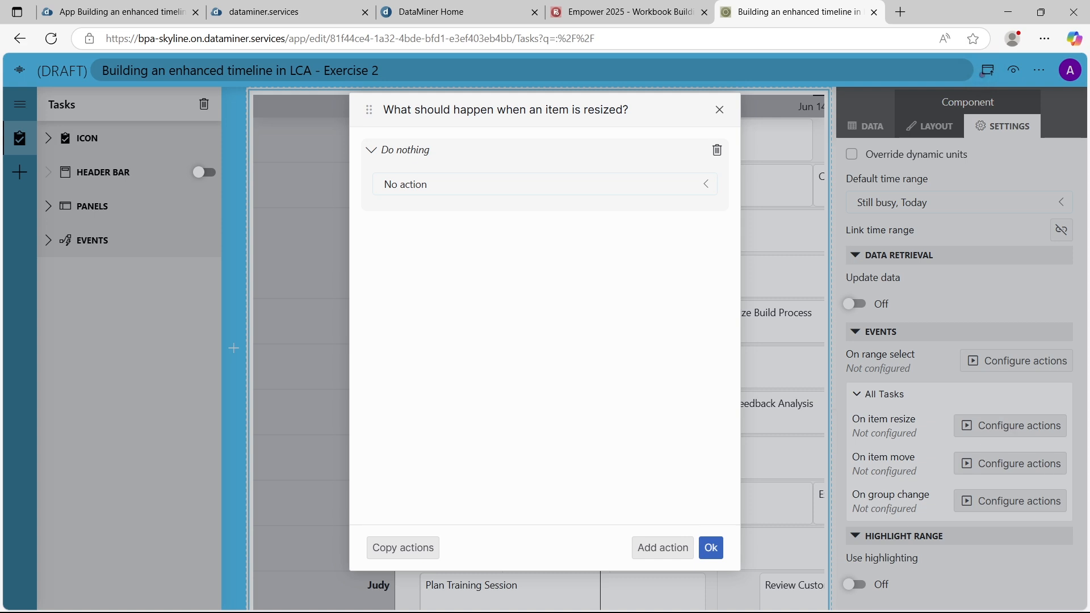
click(443, 181)
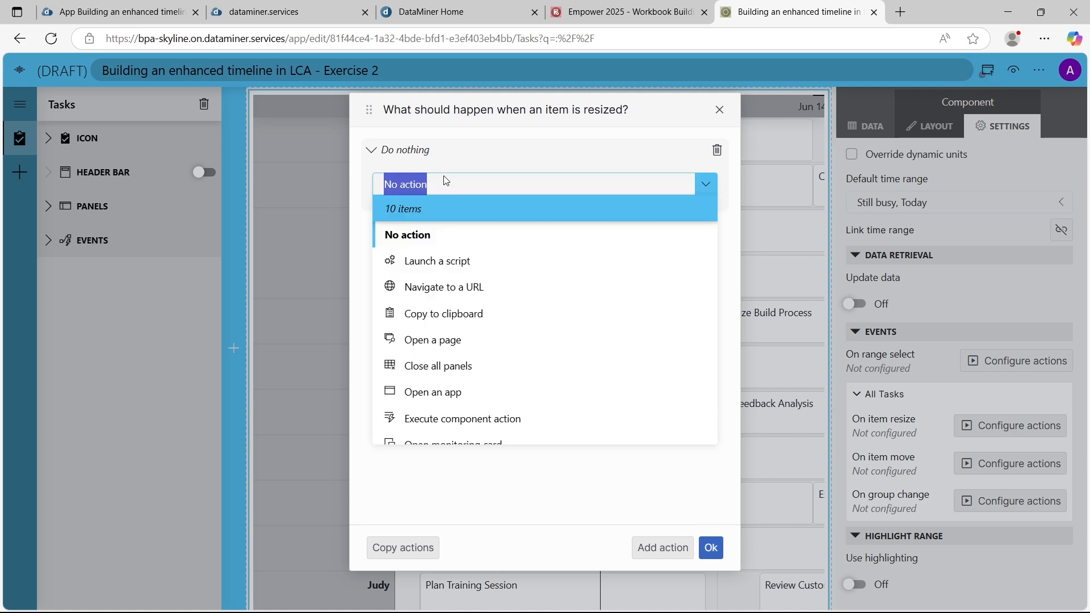
click(443, 262)
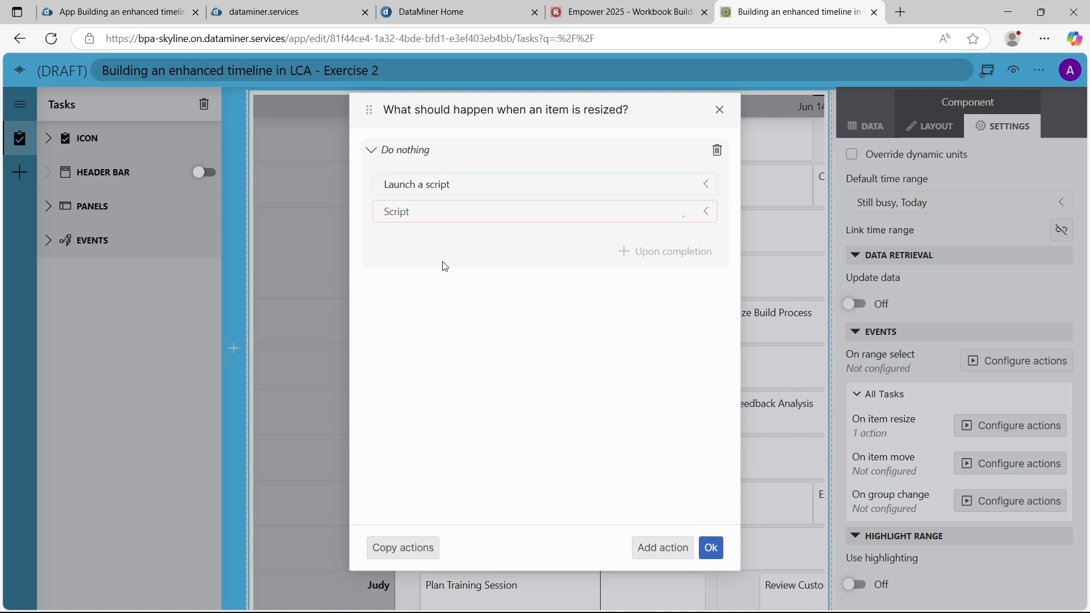
click(436, 214)
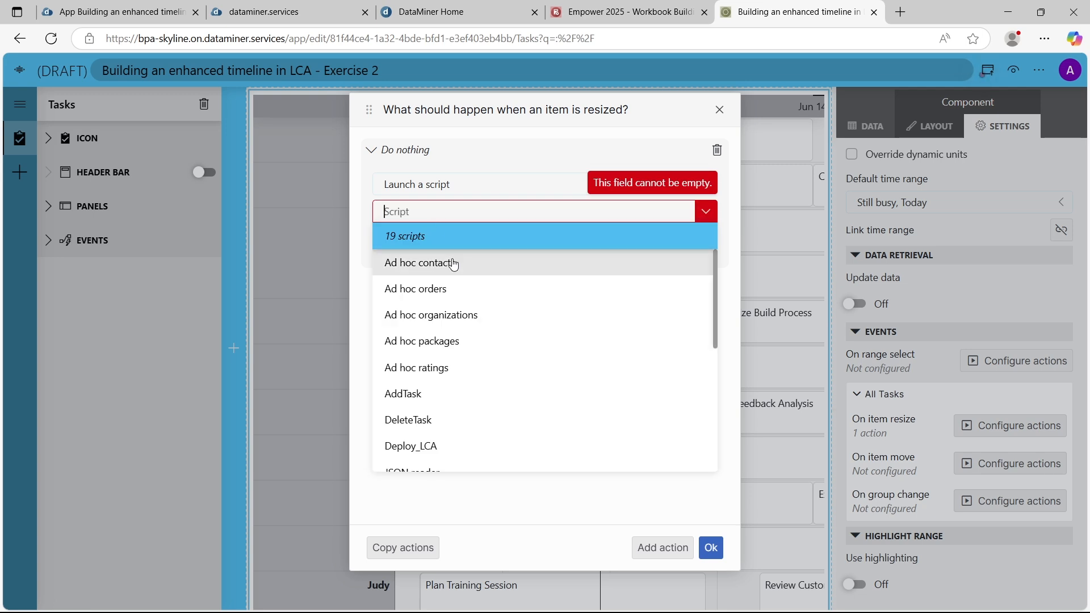
scroll(453, 275, down, 5)
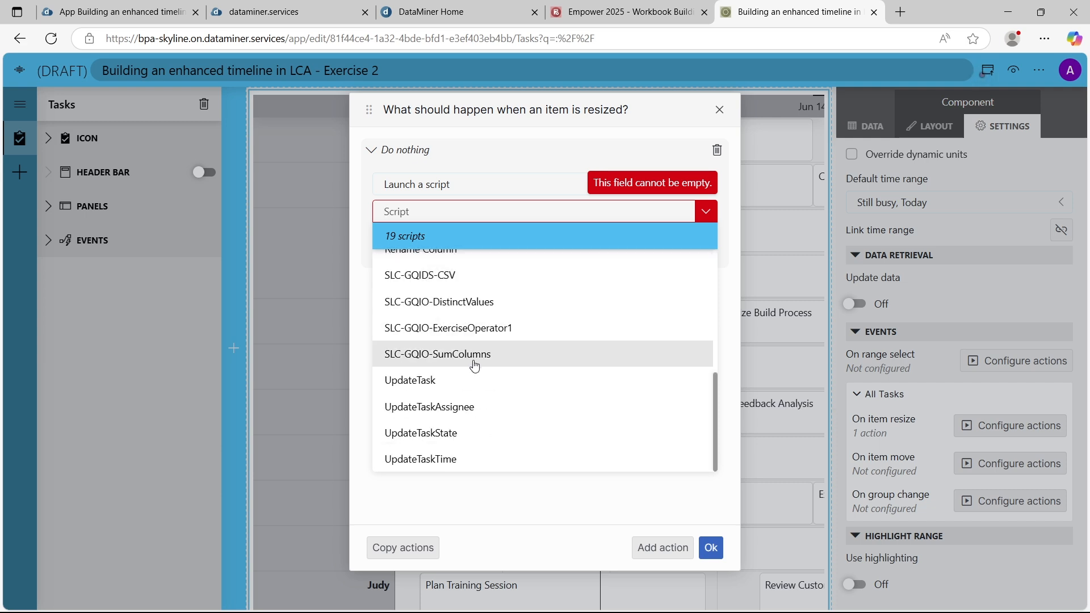
click(429, 460)
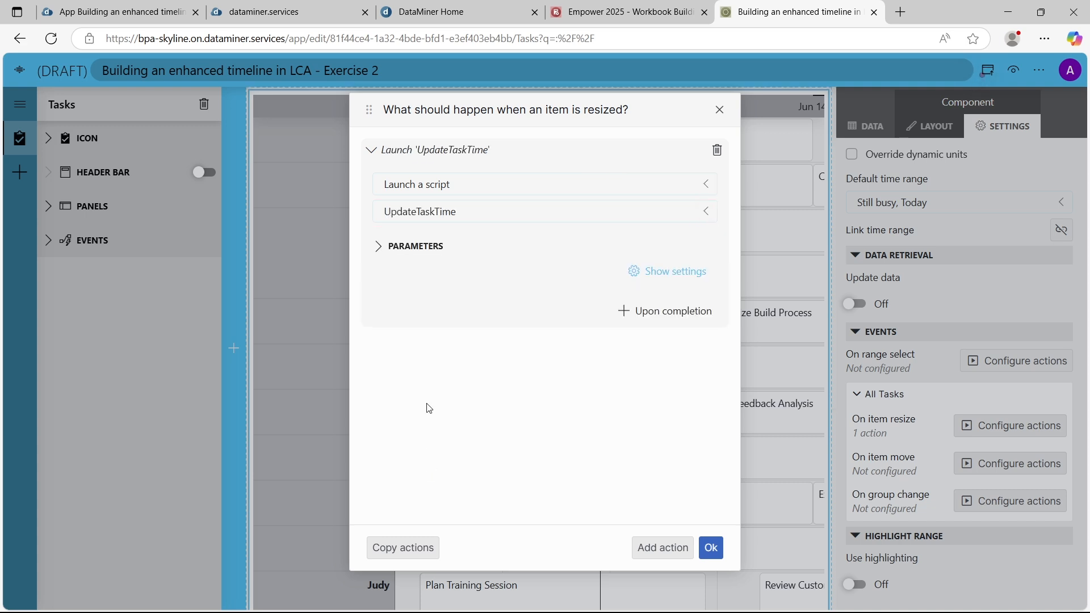
Link the script's End parameter to the To property of the event info type New / Timespans
click(399, 253)
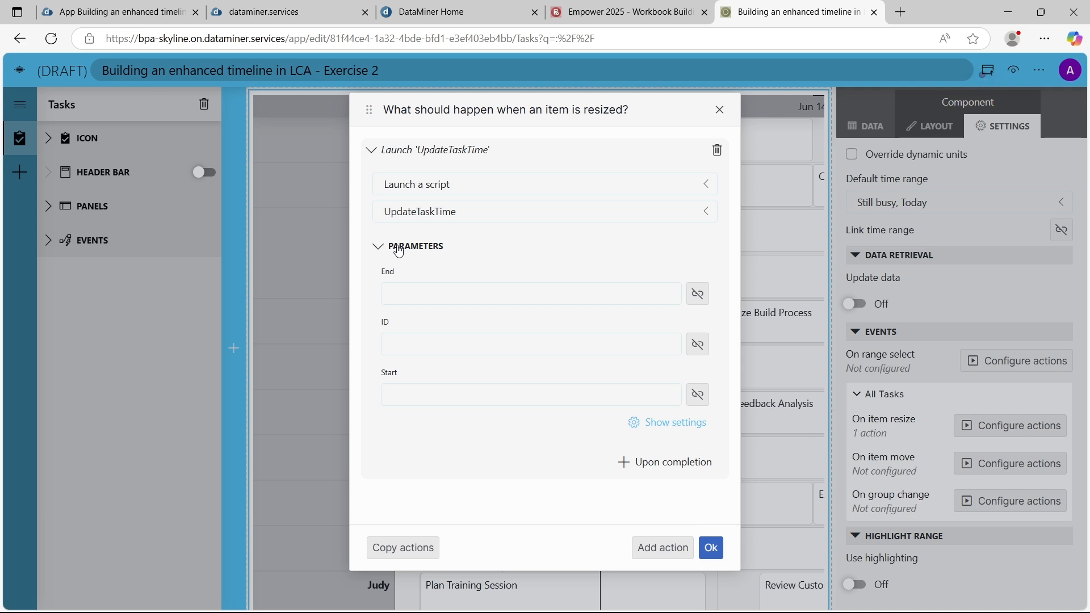
click(698, 294)
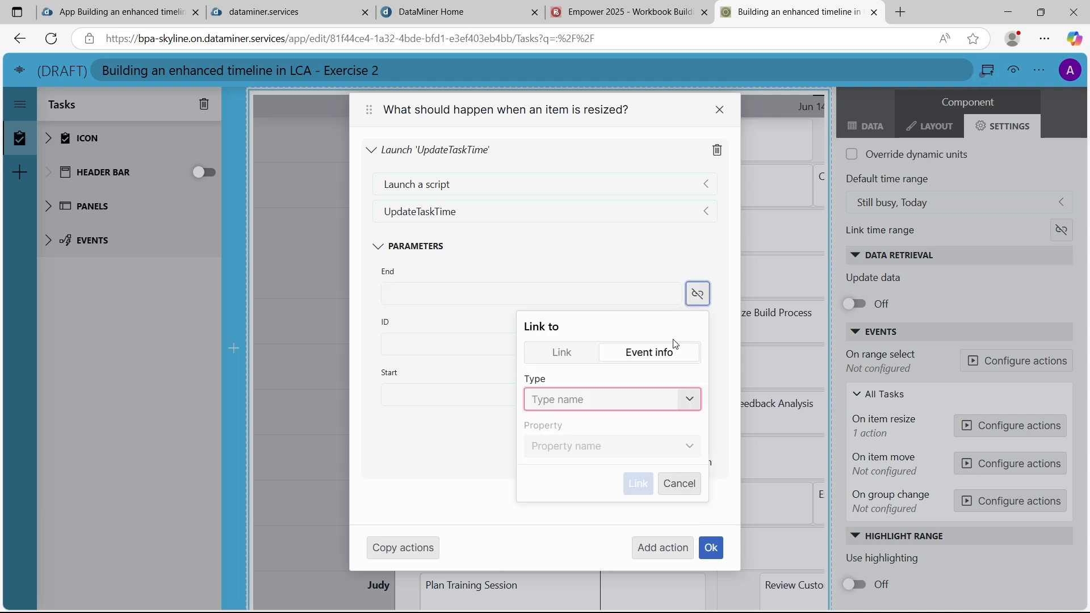
click(652, 352)
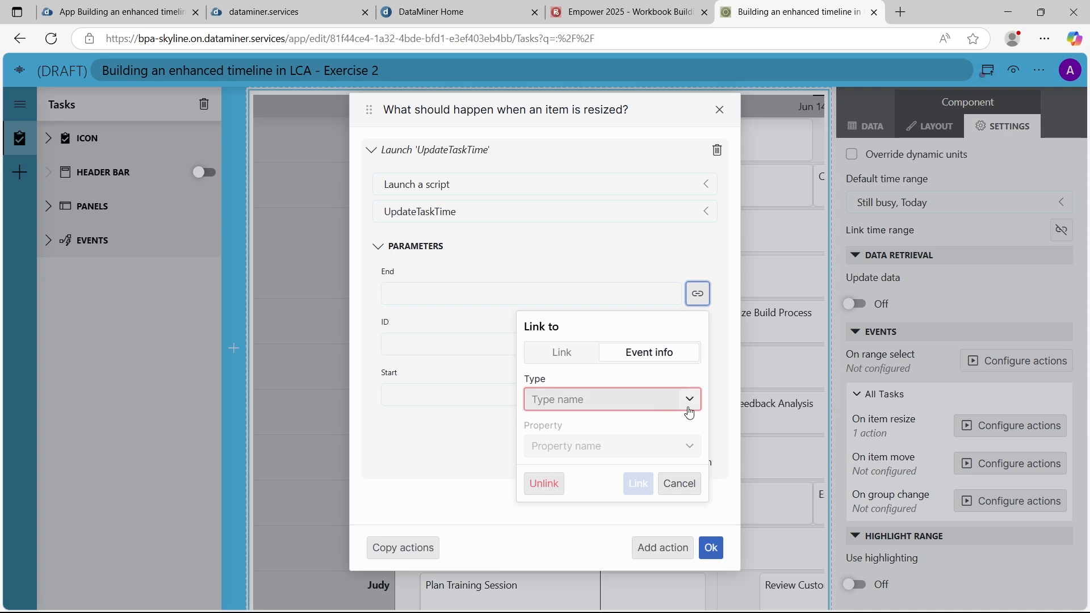
click(690, 411)
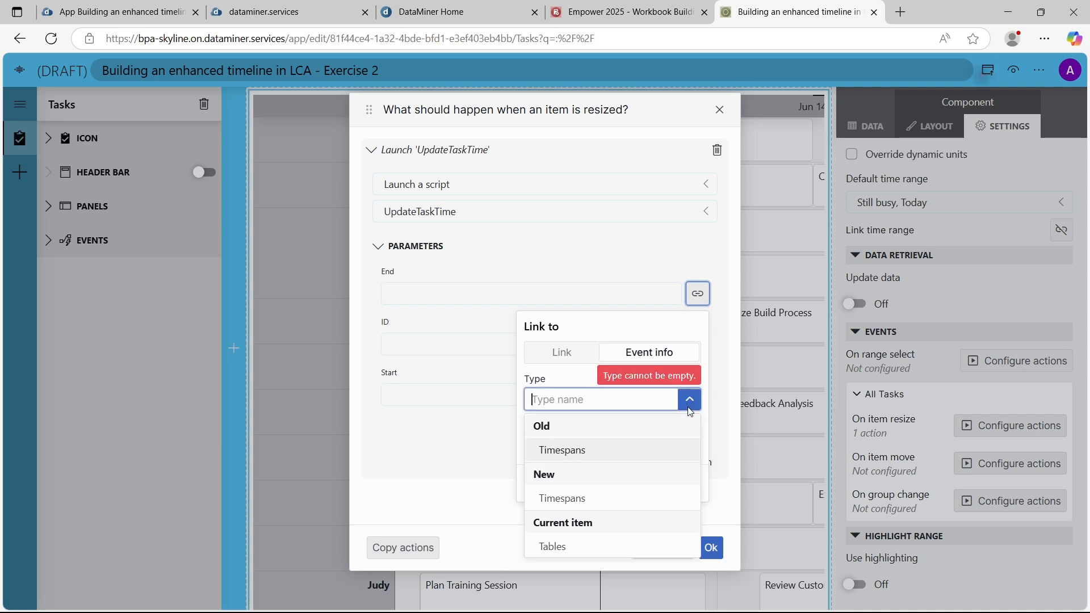
click(594, 499)
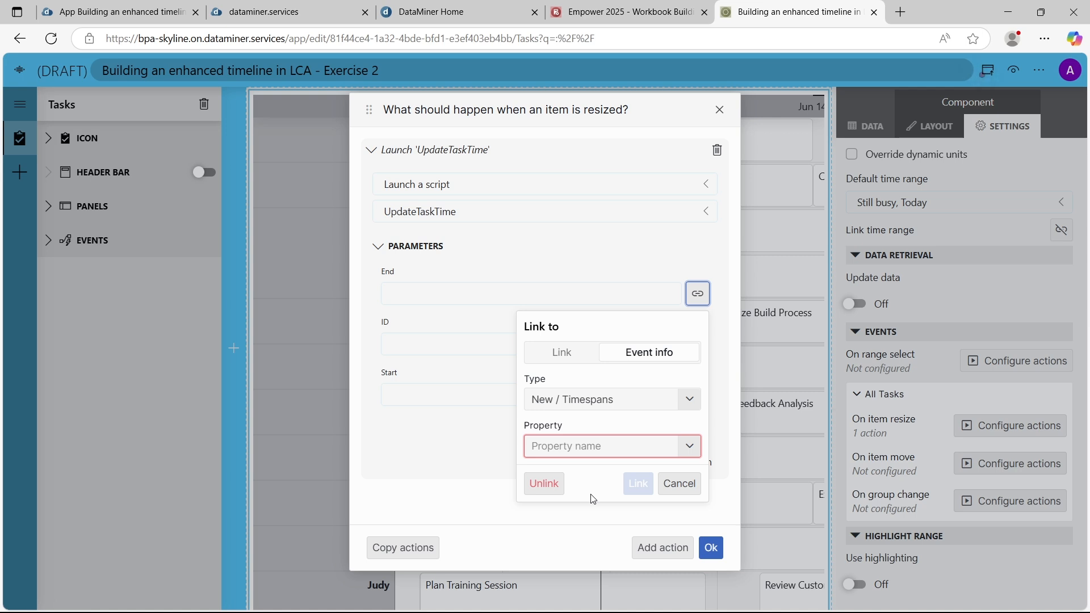
click(596, 447)
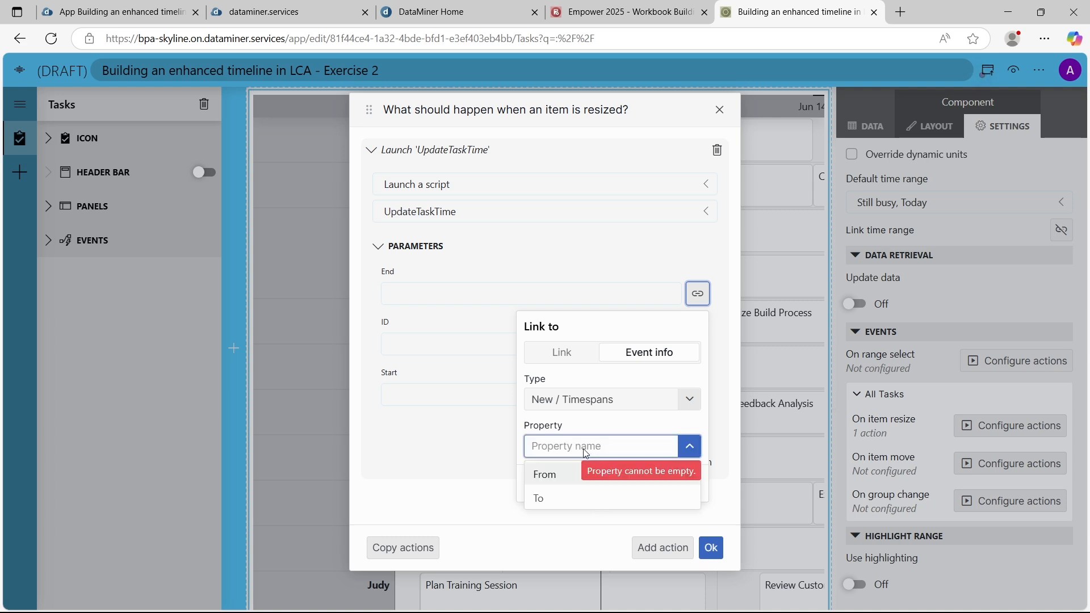
click(557, 500)
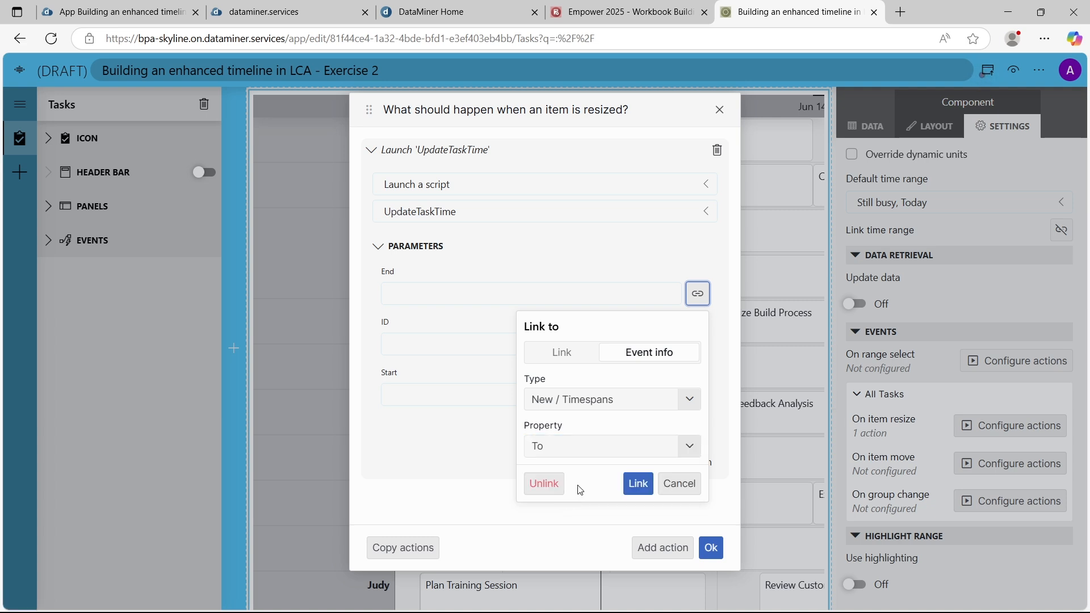
click(639, 489)
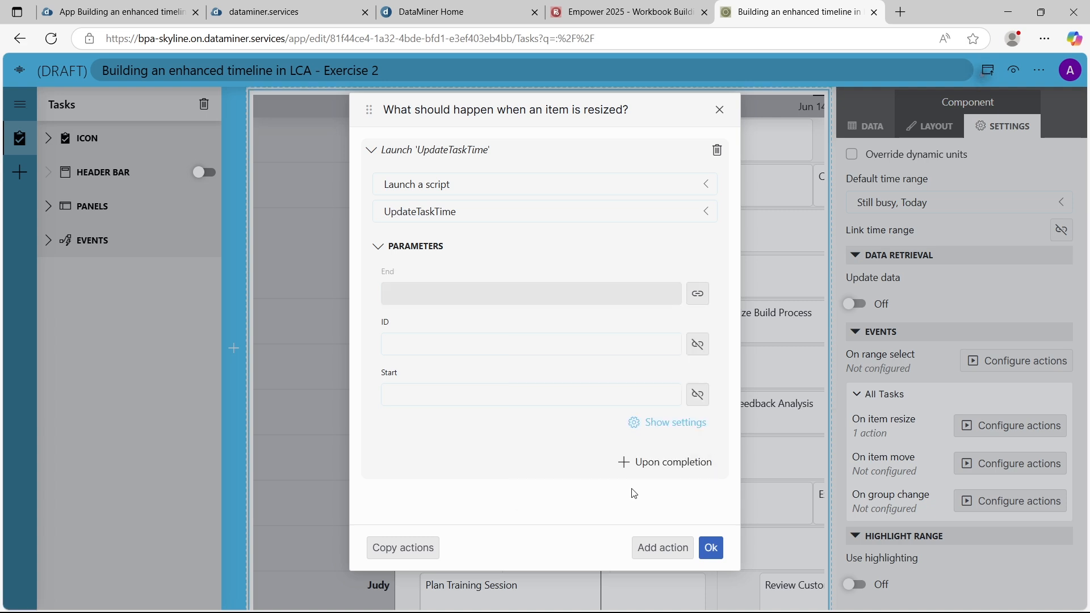
Link the script's Start parameter to the From property of the event info type New / Timespans
click(702, 399)
click(689, 276)
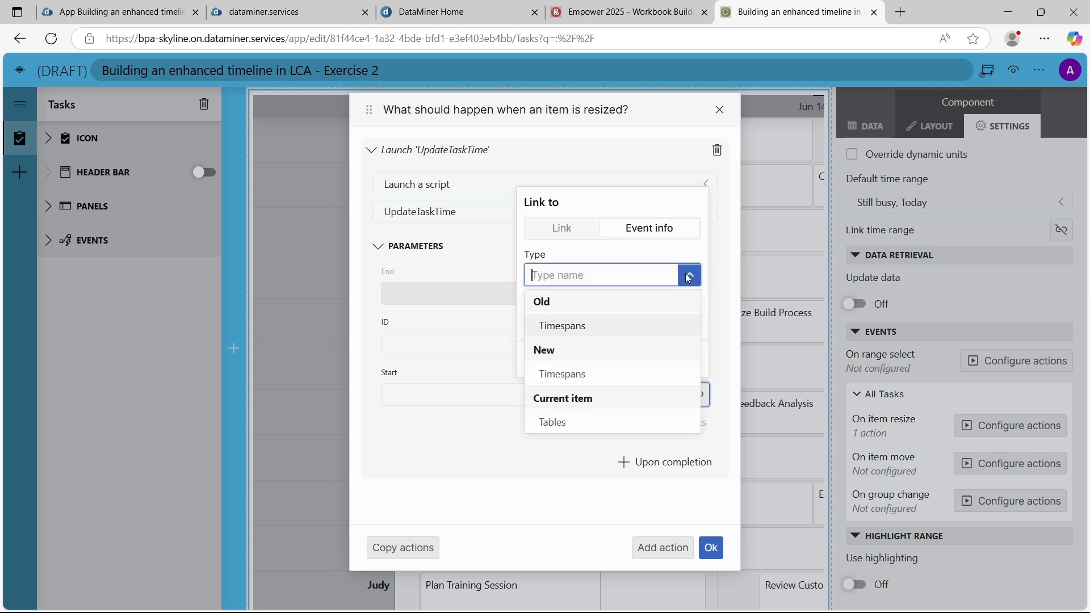
click(589, 373)
click(588, 323)
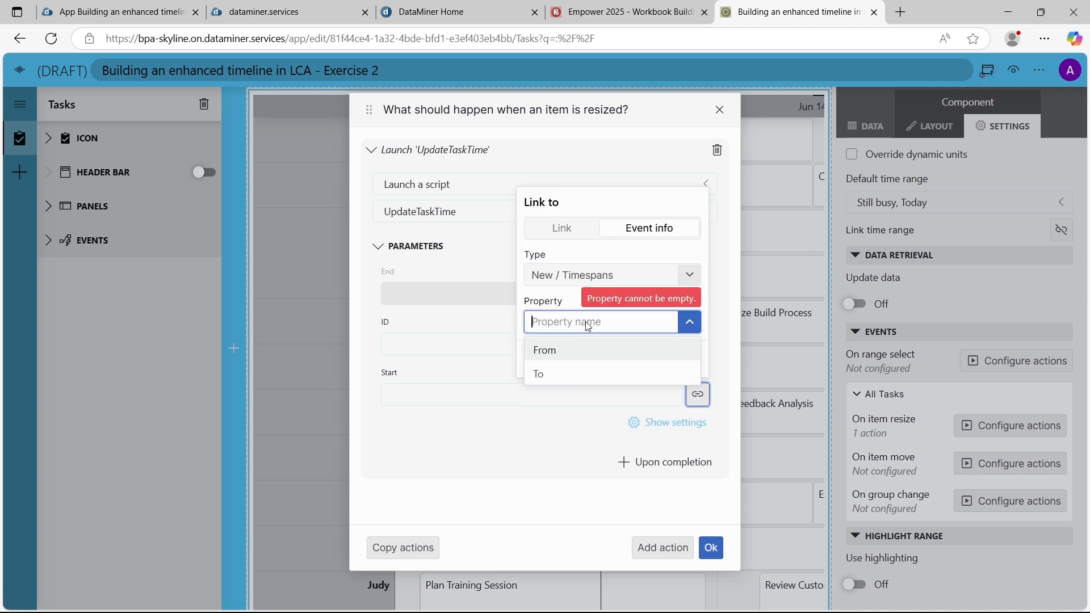
click(567, 352)
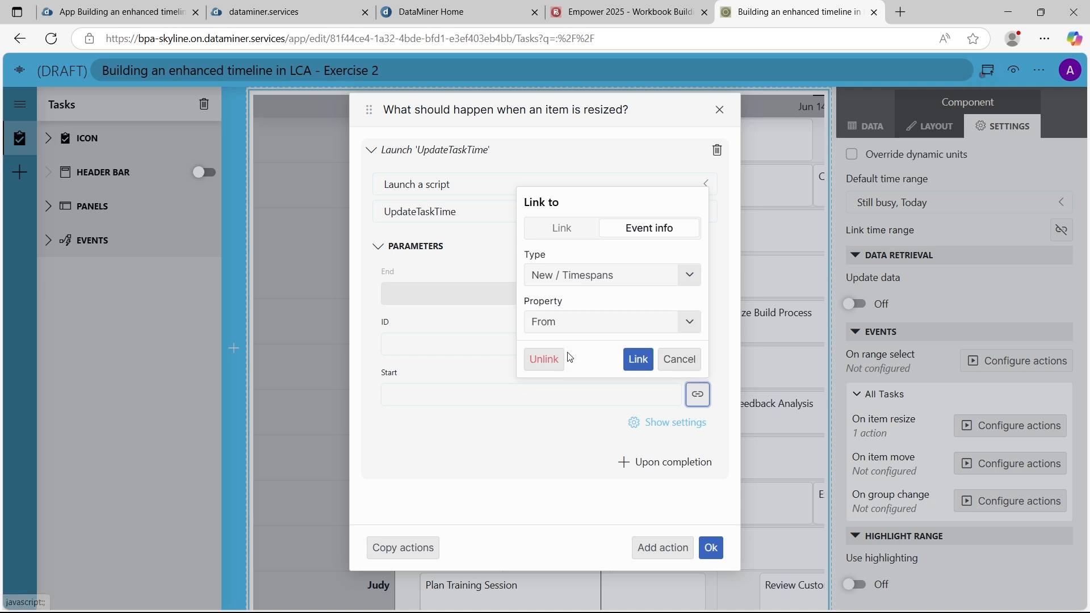
click(637, 362)
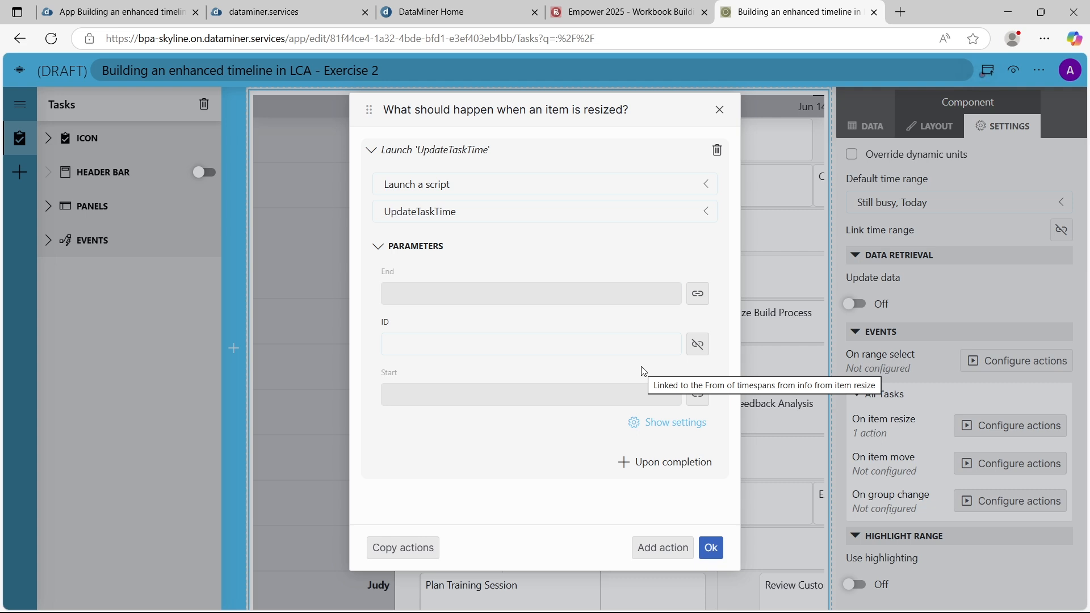
Link the script's ID parameter to the Task ID property of the event info type Current item / Tables
click(697, 344)
click(585, 449)
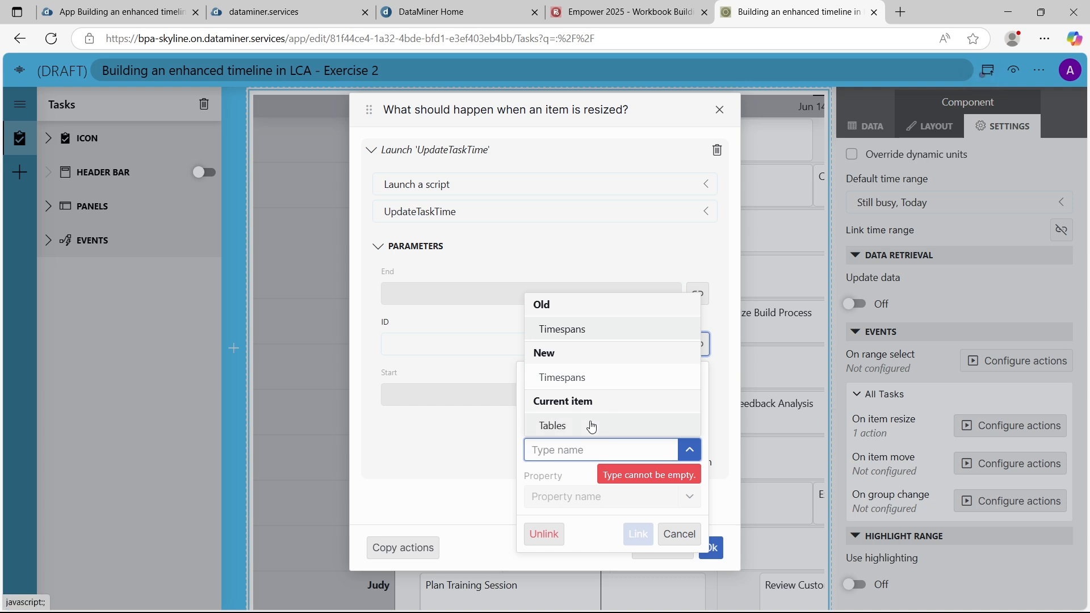
click(592, 427)
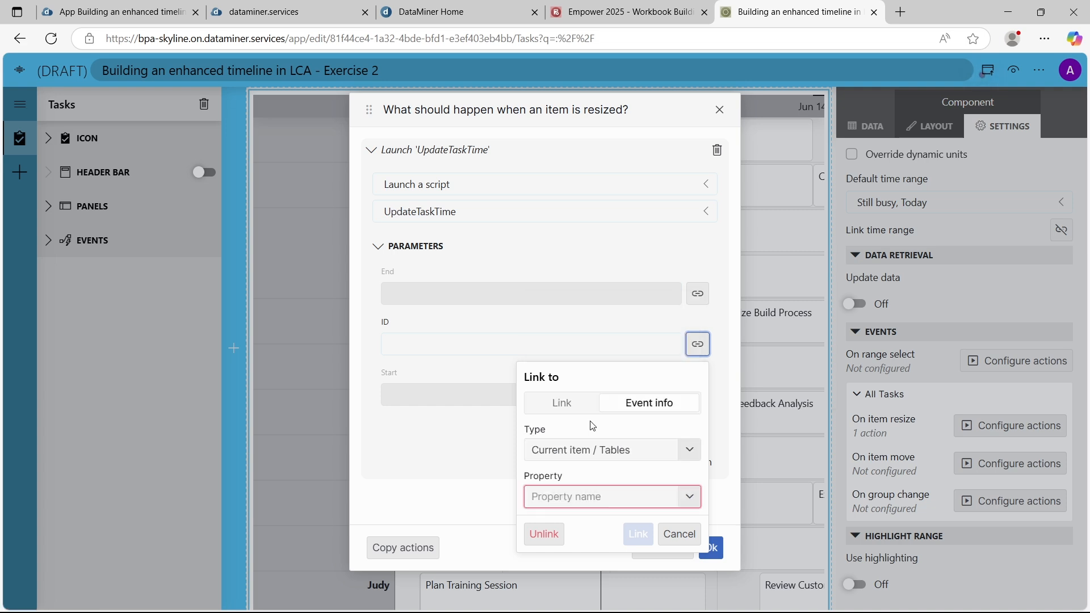
click(585, 501)
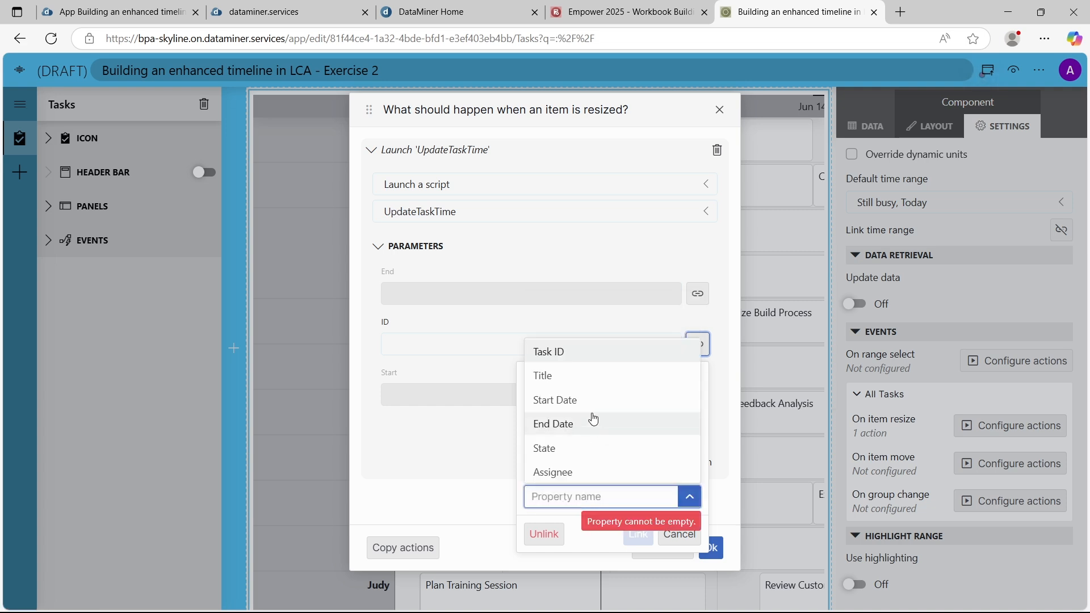
click(591, 353)
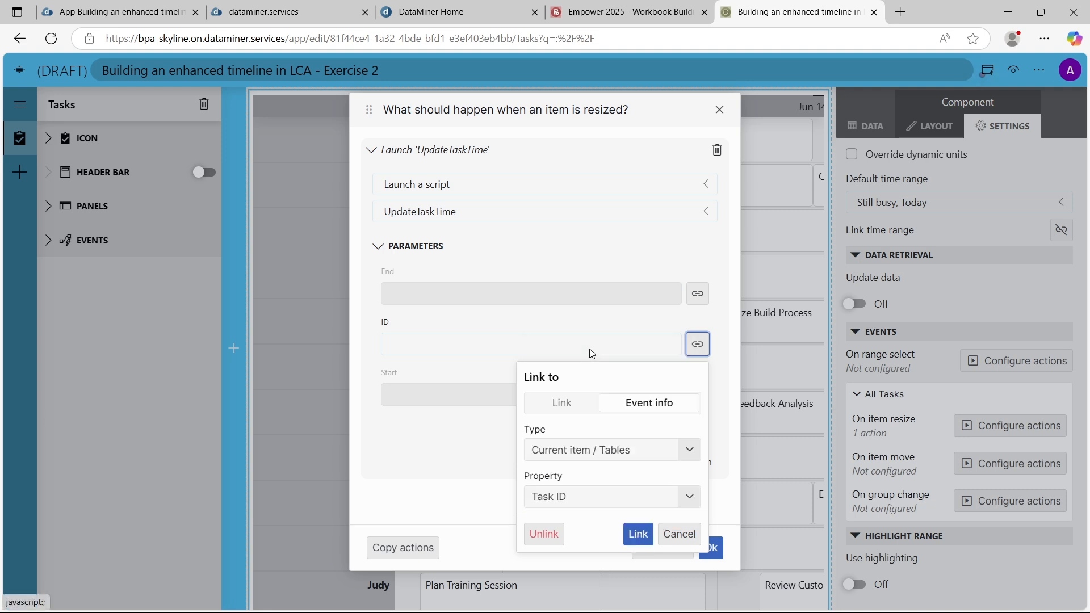
click(636, 535)
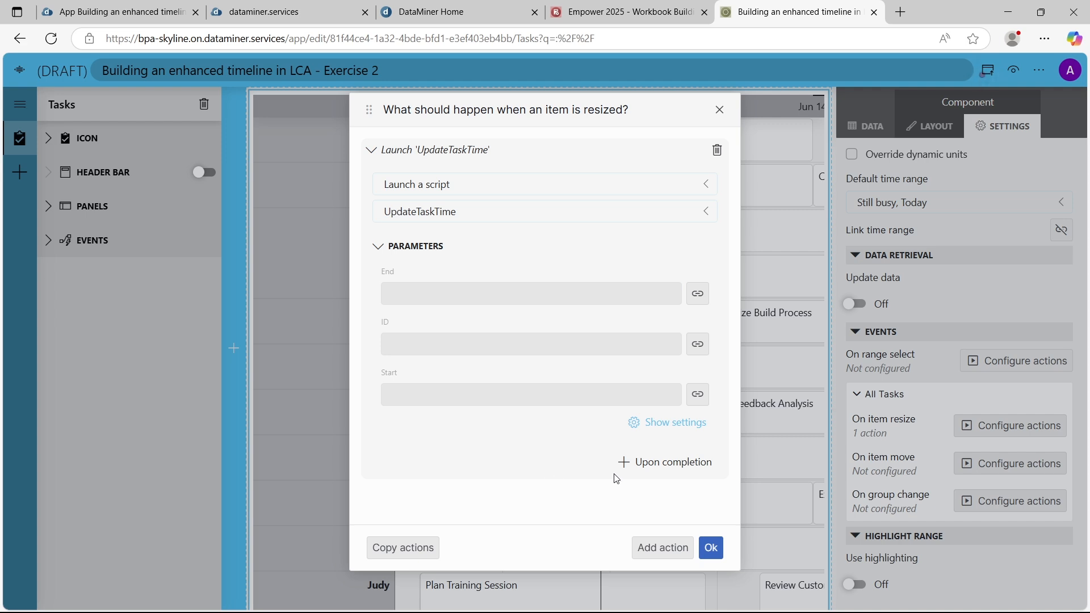
Add an upon-completion component action that fetches the data of Timeline 1, and confirm the resize event's actions
click(627, 465)
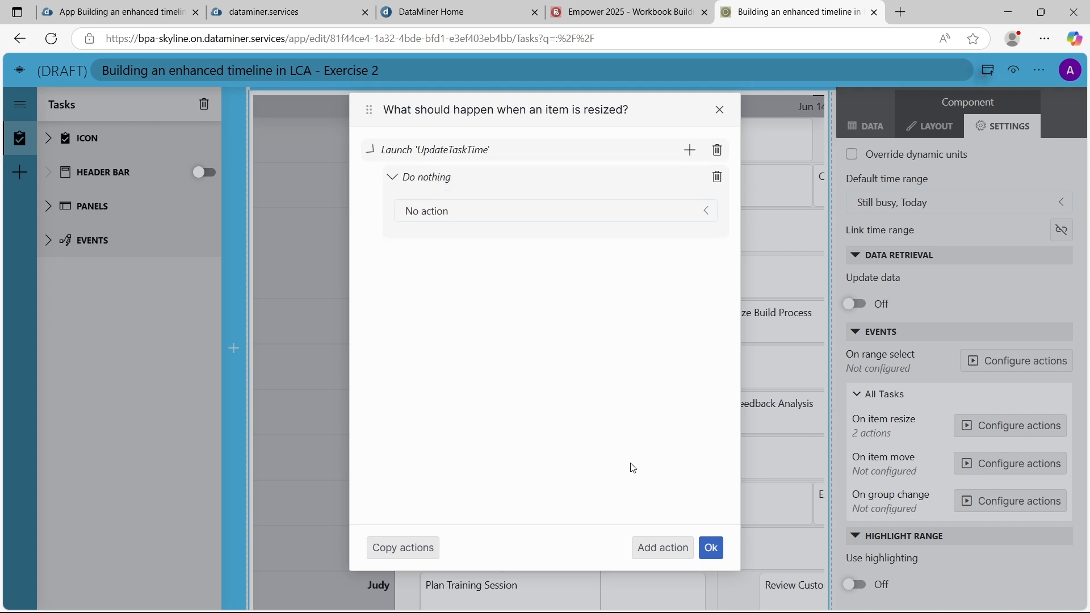
click(504, 208)
click(495, 444)
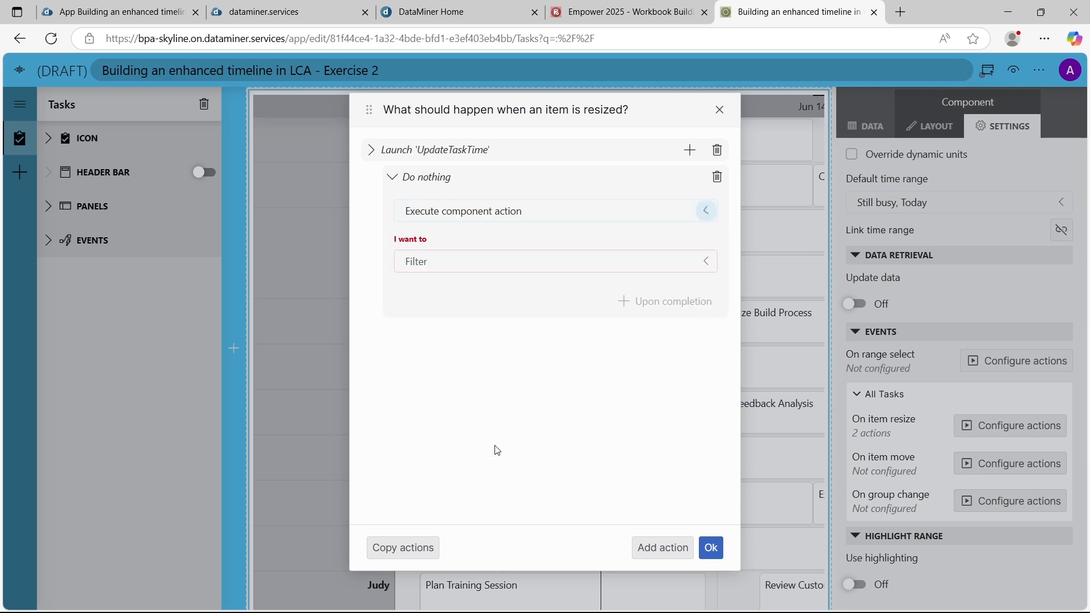
click(462, 261)
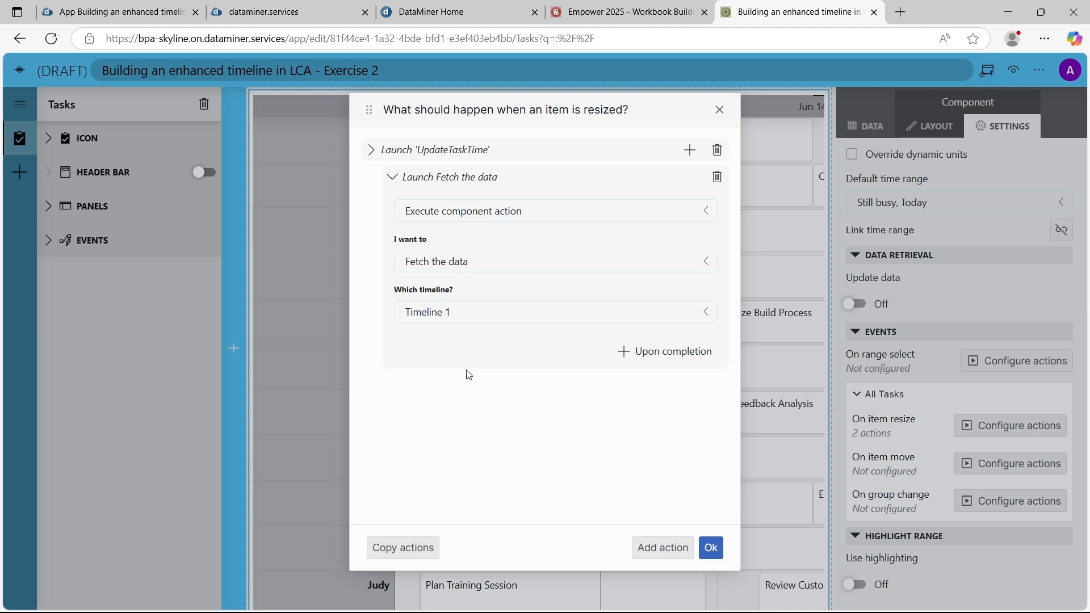
click(715, 549)
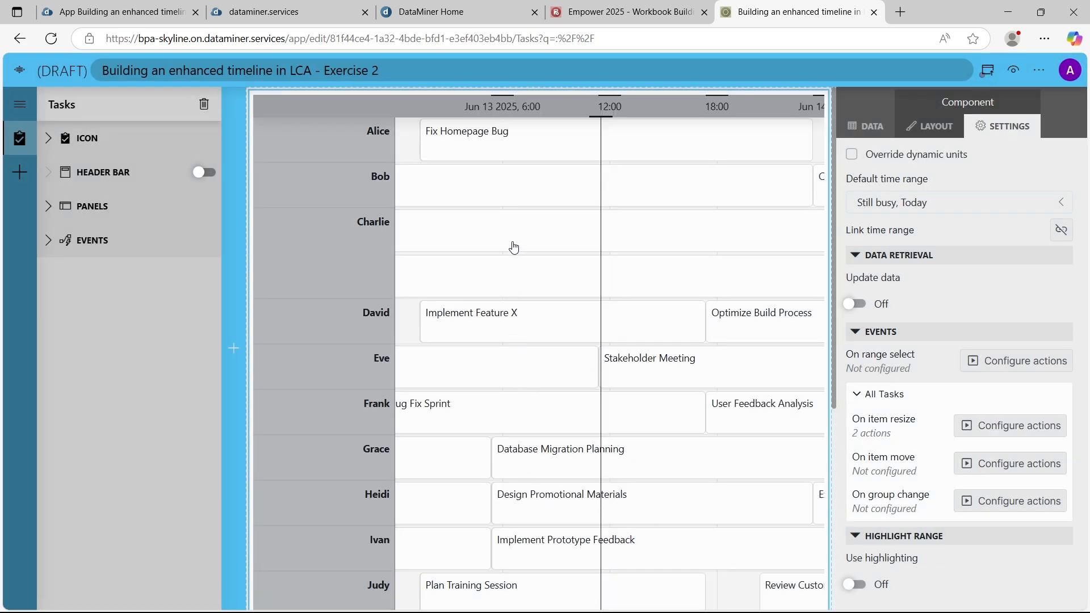
Resize the Fix Homepage Bug task to start slightly later, and open the draft app's preview
mouse_move(487, 125)
mouse_move(423, 139)
mouse_down()
mouse_move(443, 141)
mouse_move(383, 149)
mouse_move(446, 141)
mouse_move(428, 140)
mouse_up()
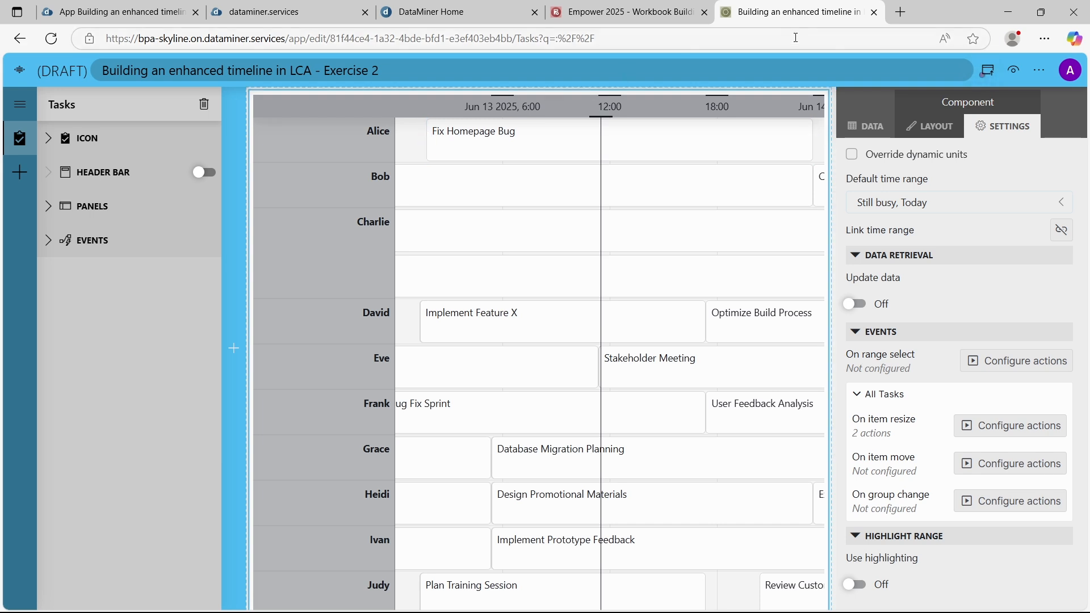
click(1012, 72)
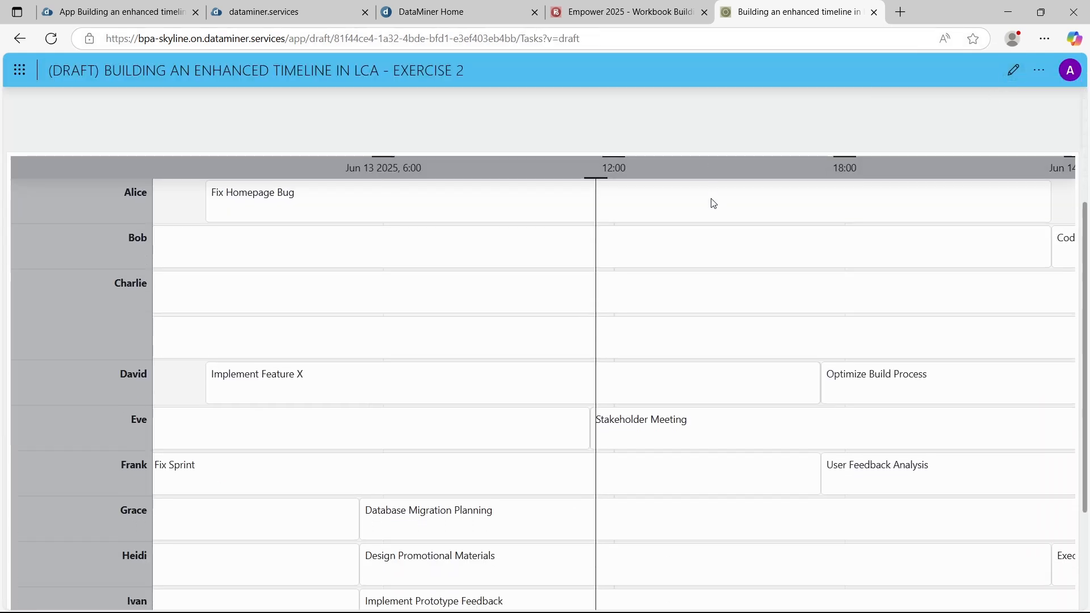
Resize the Performance Testing task to end and start earlier, and extend the Content Calendar Development task to an earlier start
scroll(713, 203, down, 2)
scroll(648, 260, down, 3)
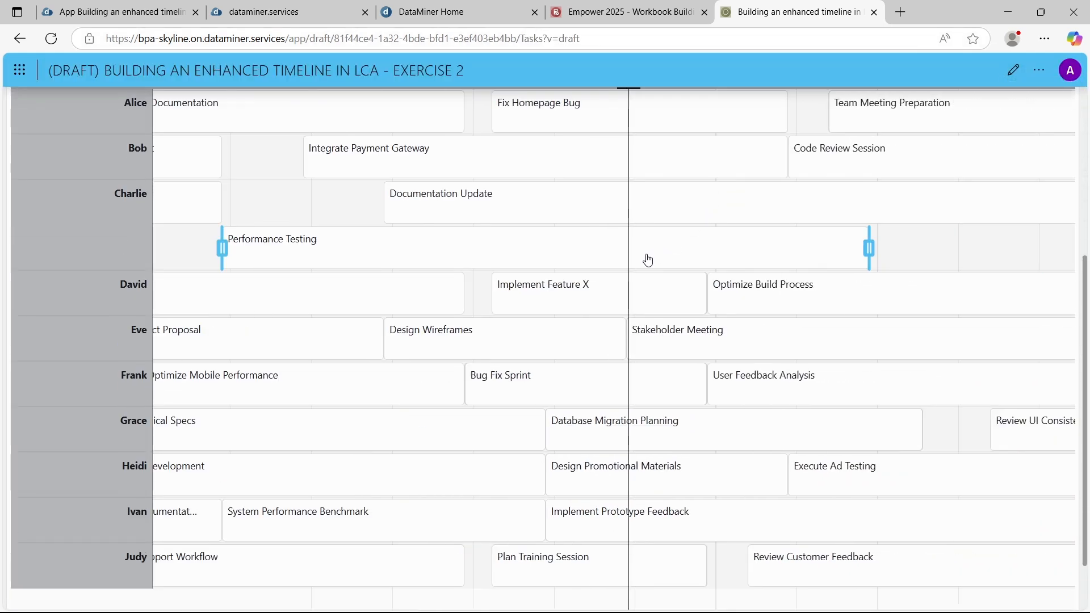
scroll(648, 261, down, 2)
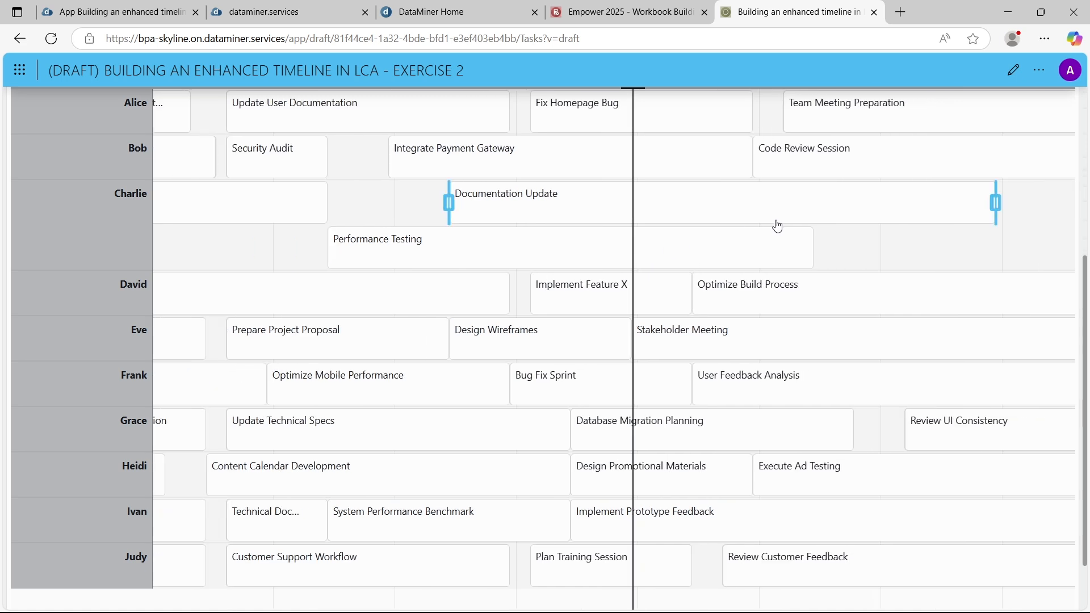
drag(814, 248, 1006, 255)
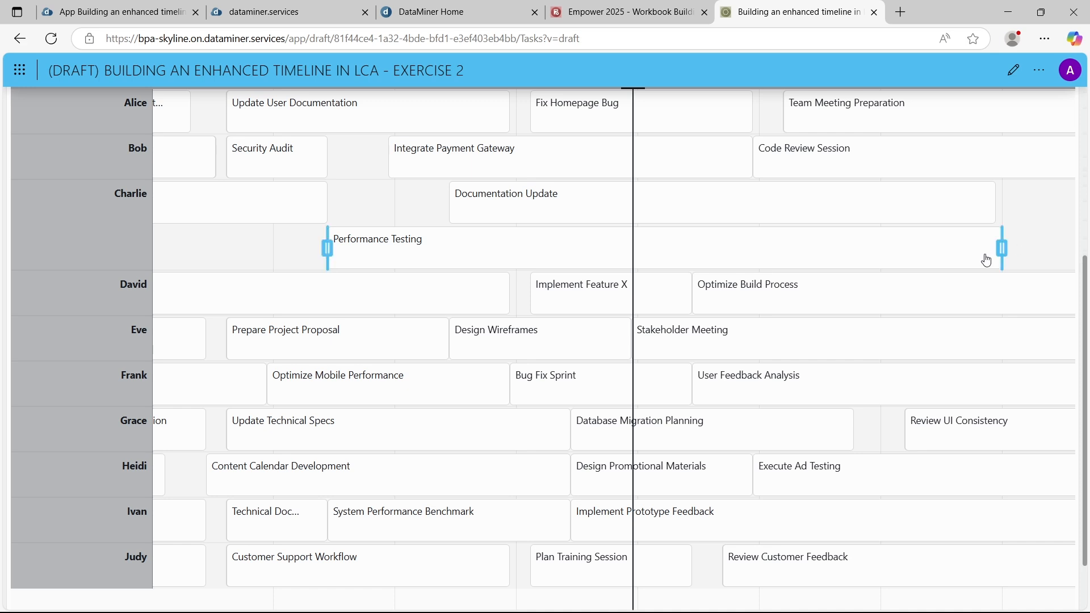
drag(998, 248, 699, 247)
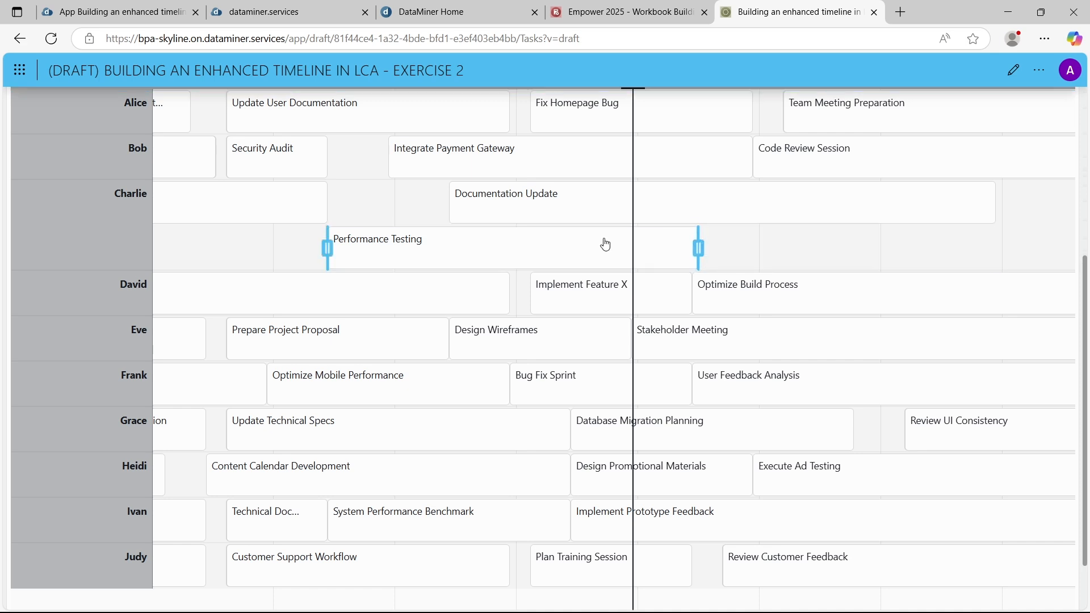
drag(329, 248, 169, 247)
scroll(363, 341, down, 2)
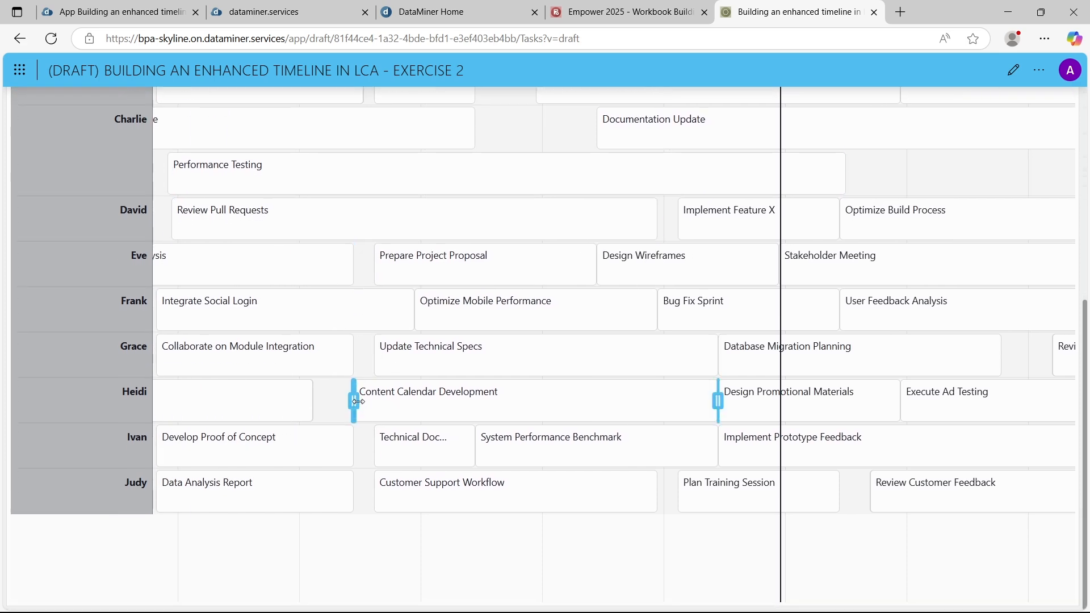
drag(353, 400, 183, 400)
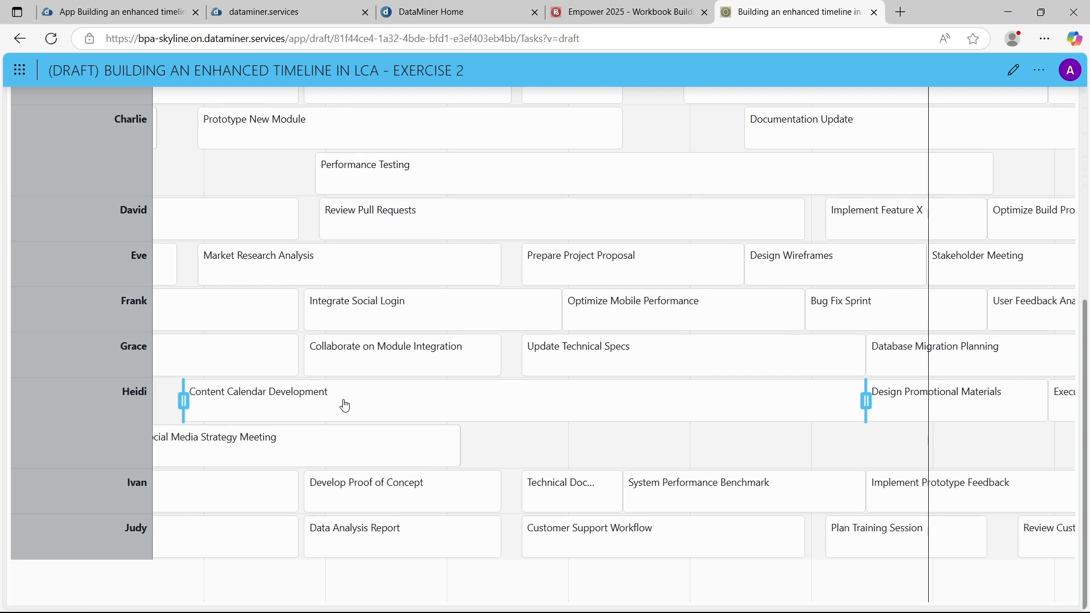
Return to editing the app, and configure the All Tasks item move event to launch the UpdateTaskTime script, showing its parameters
click(1015, 71)
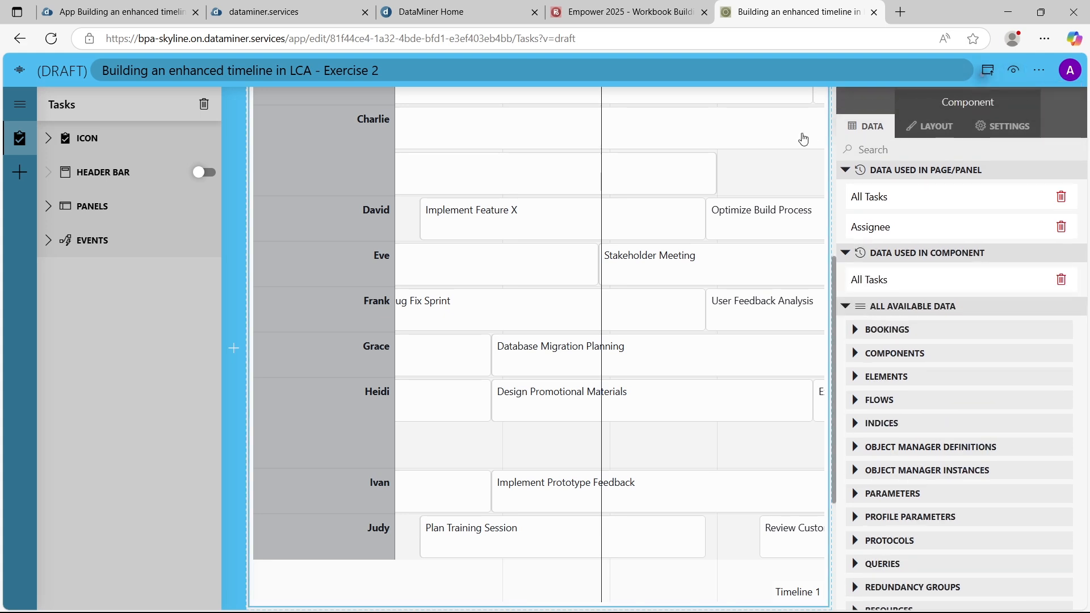
click(1002, 126)
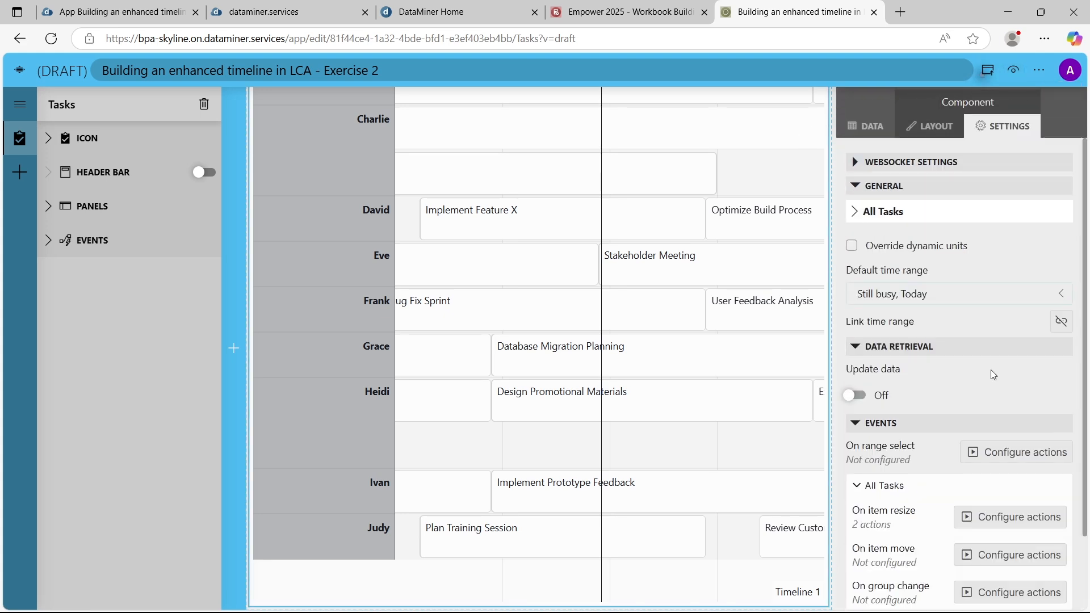
scroll(991, 370, down, 2)
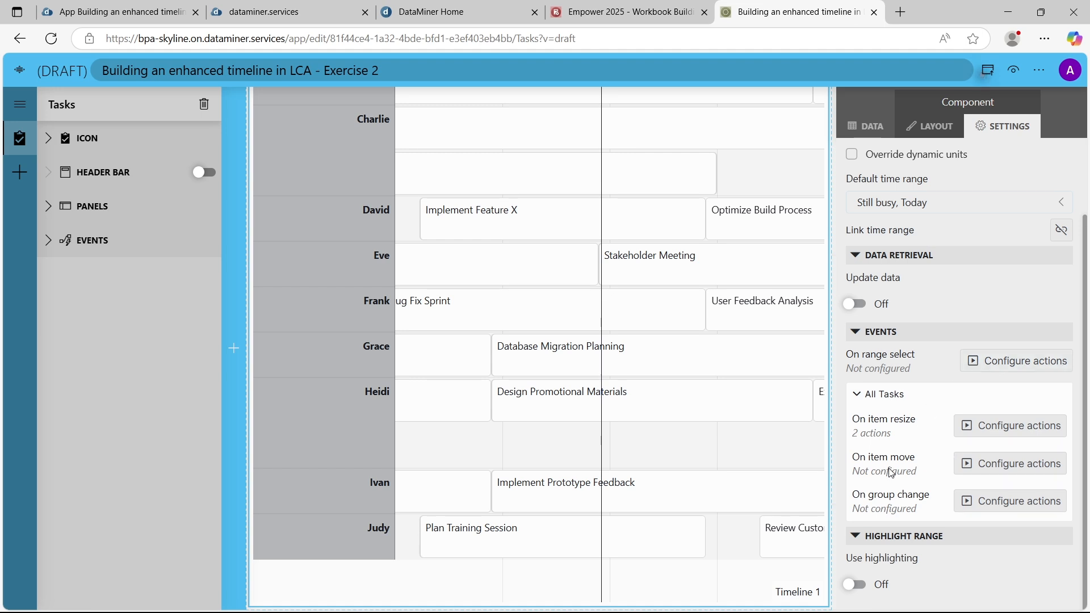
click(1003, 470)
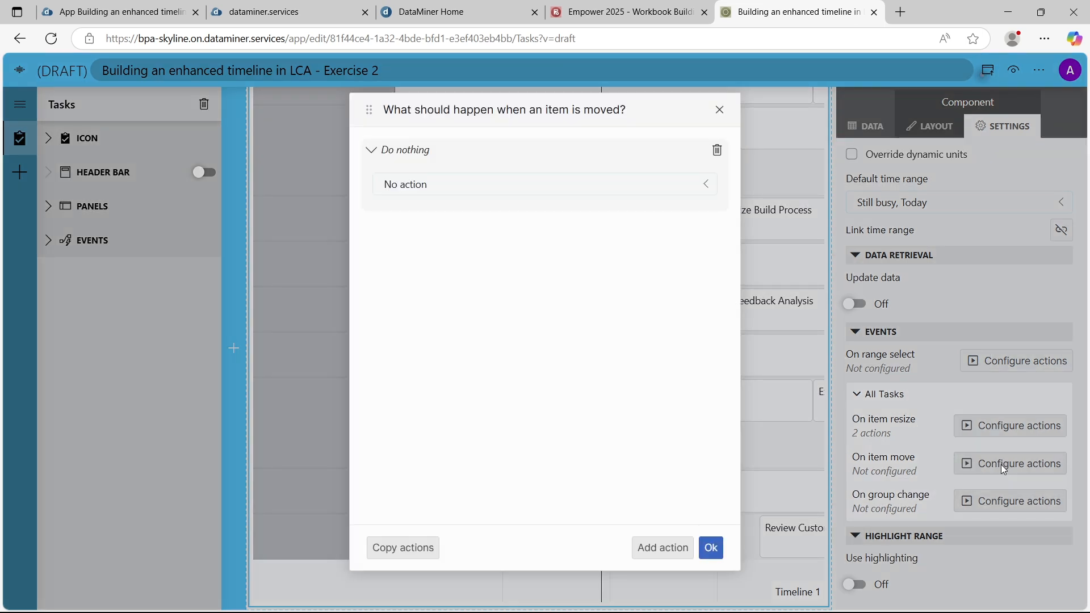
click(643, 186)
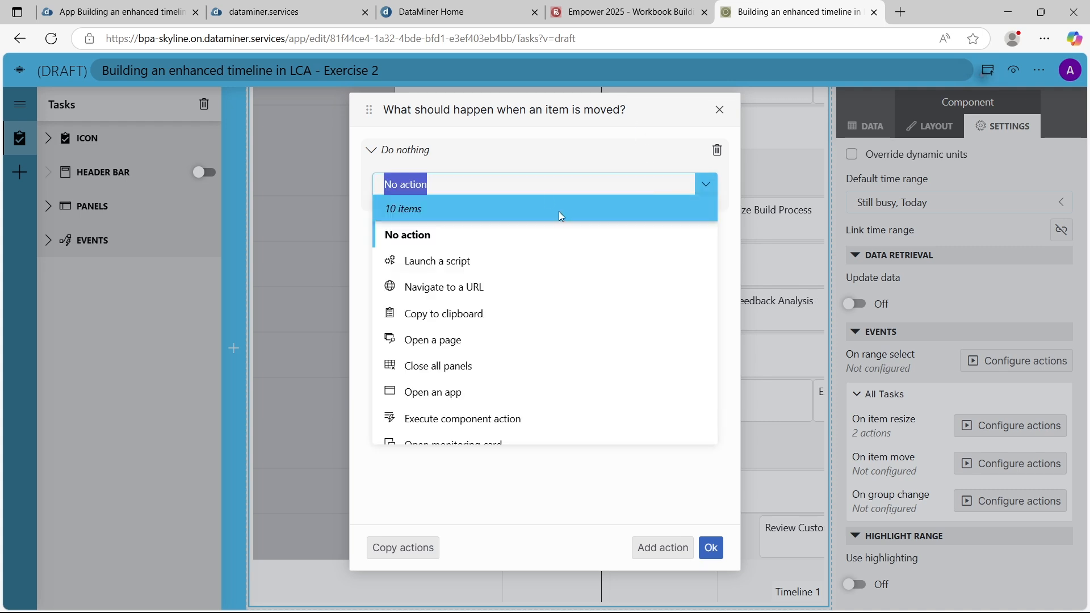
click(483, 262)
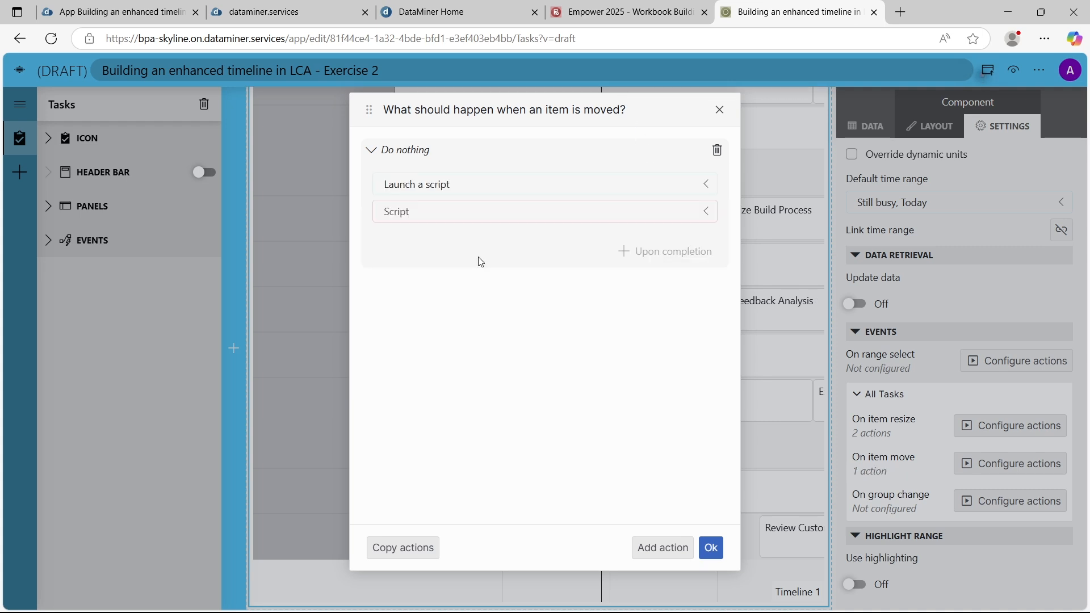
click(546, 210)
scroll(519, 369, down, 5)
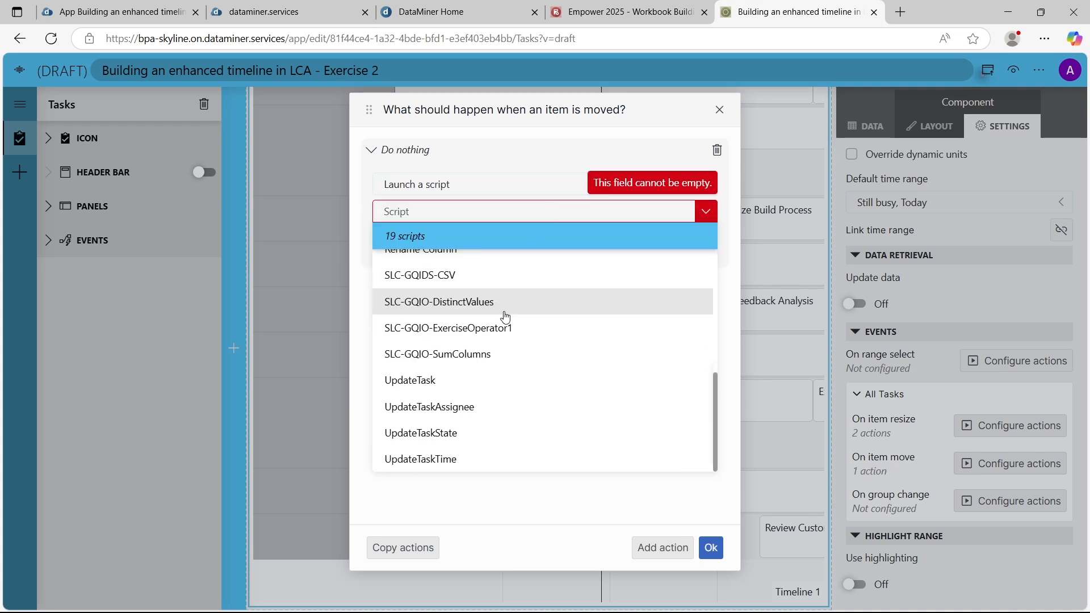
click(494, 458)
click(429, 251)
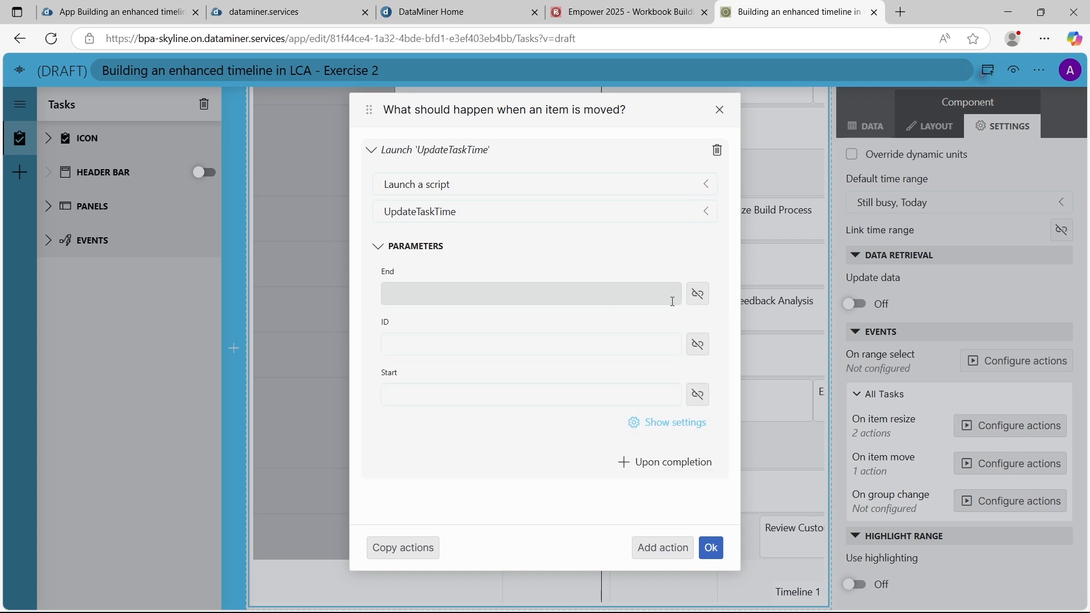
Link the move script's End parameter to the To property of the event info type New / Timespans
click(698, 293)
click(620, 406)
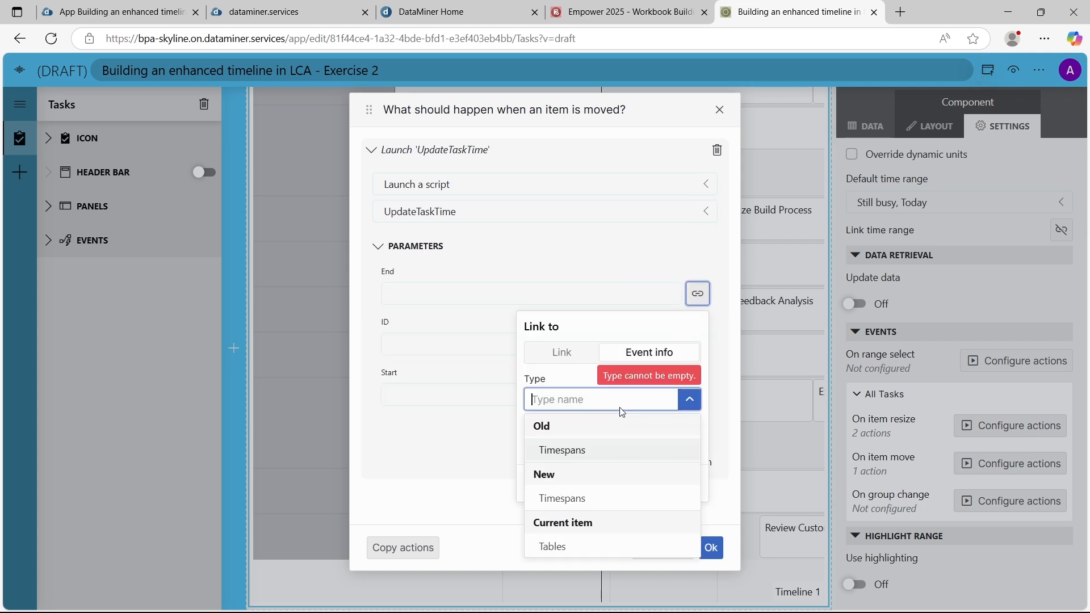
click(565, 499)
click(574, 452)
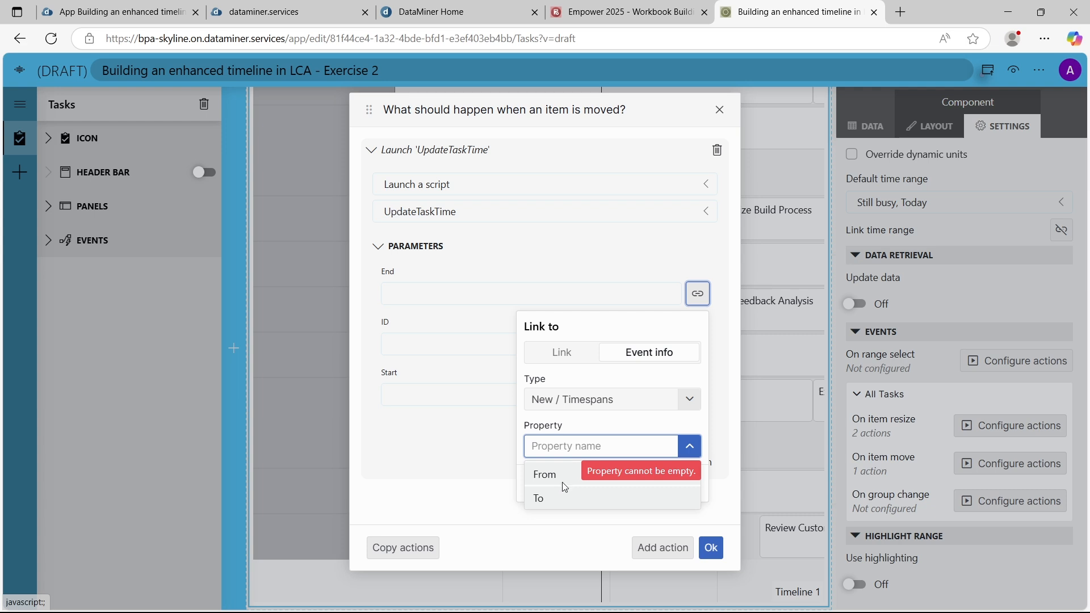
click(562, 500)
click(636, 482)
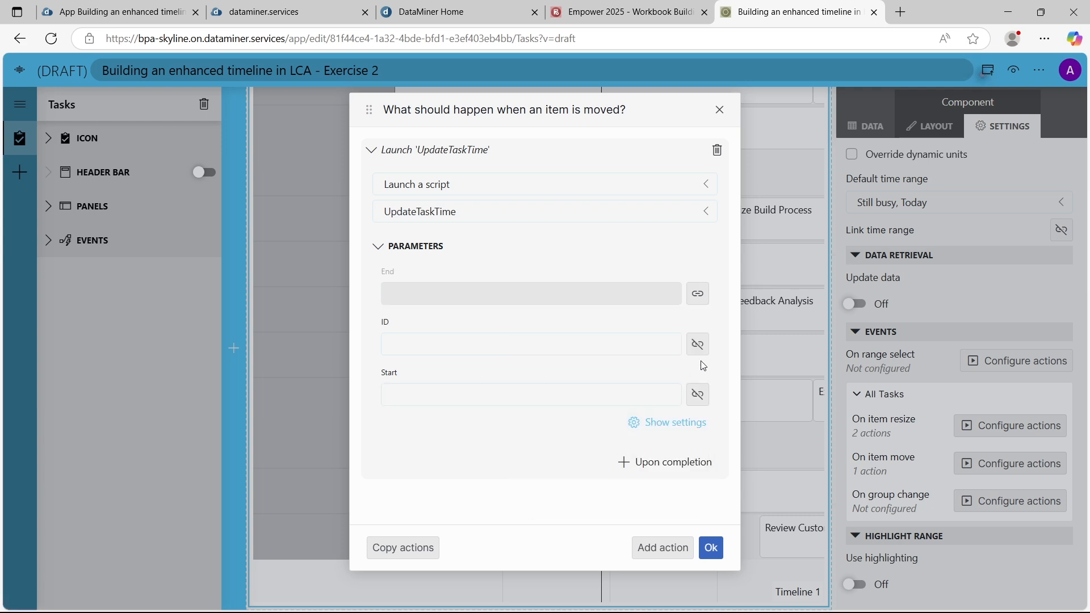
Link the move script's ID parameter to the Task ID property of the event info type Current item / Tables
click(697, 345)
click(584, 452)
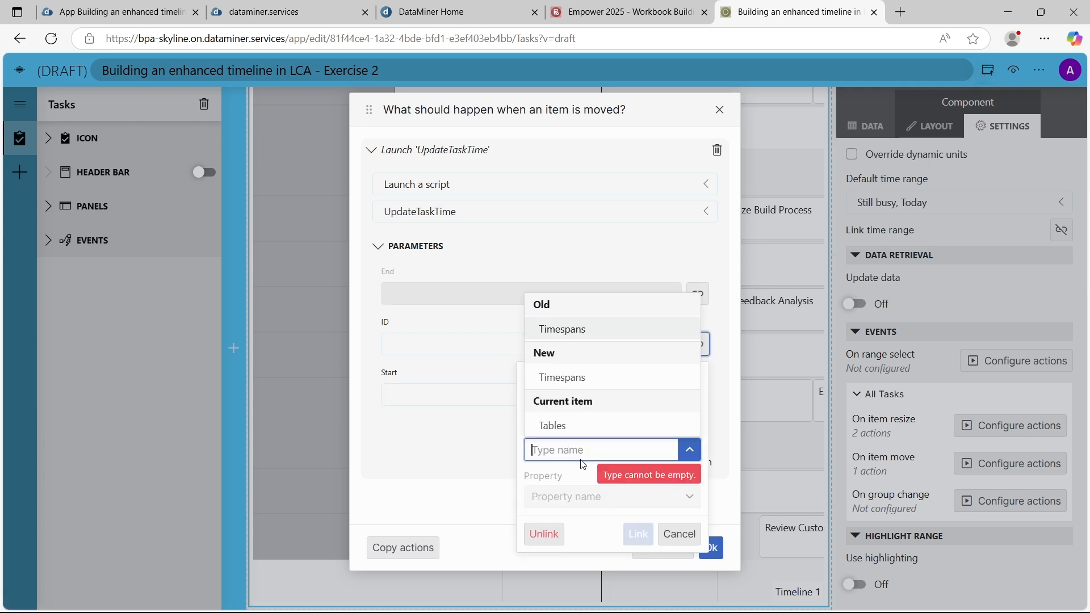
click(569, 427)
click(562, 498)
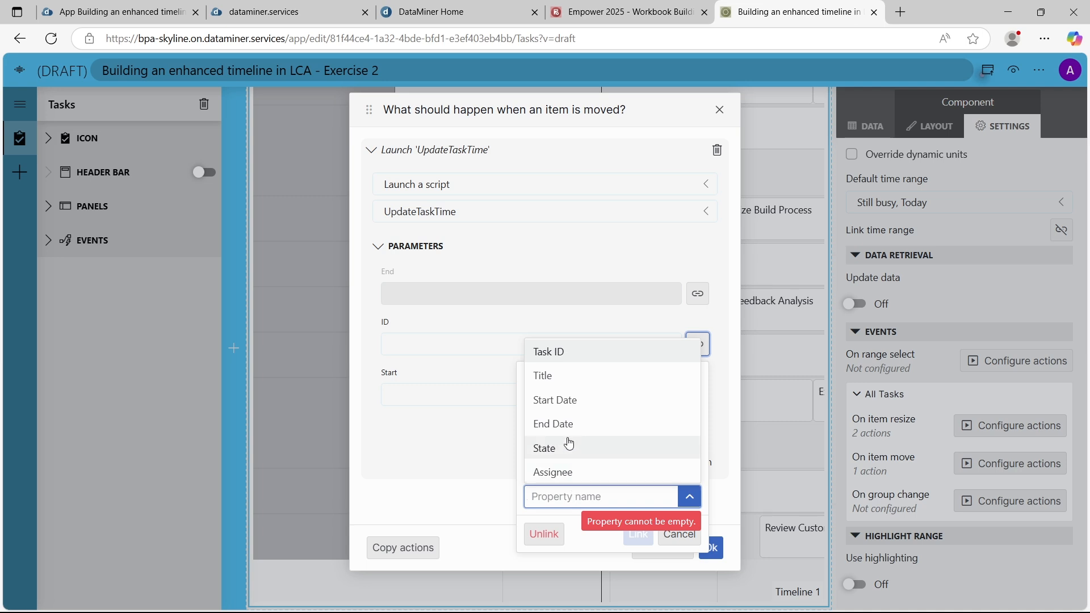
click(557, 353)
click(638, 534)
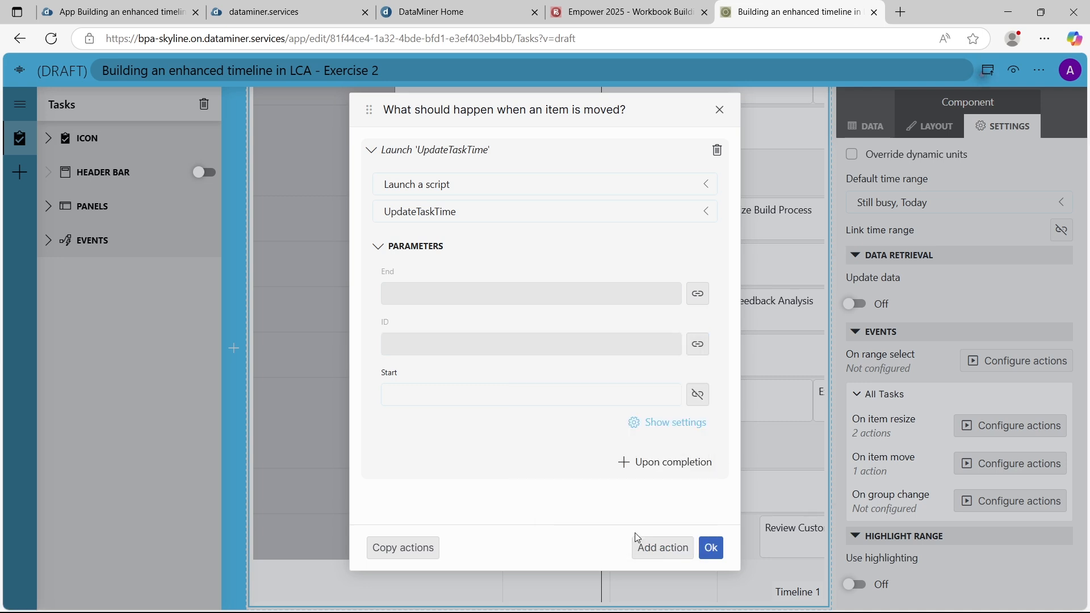
Link the move script's Start parameter to the From property of the event info type New / Timespans
click(698, 394)
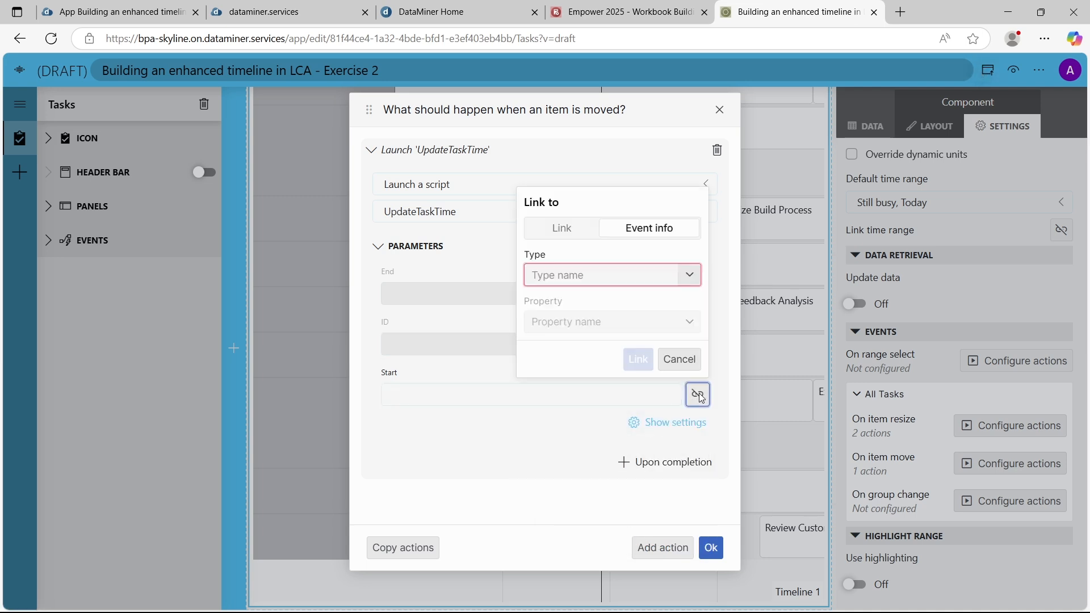
click(642, 275)
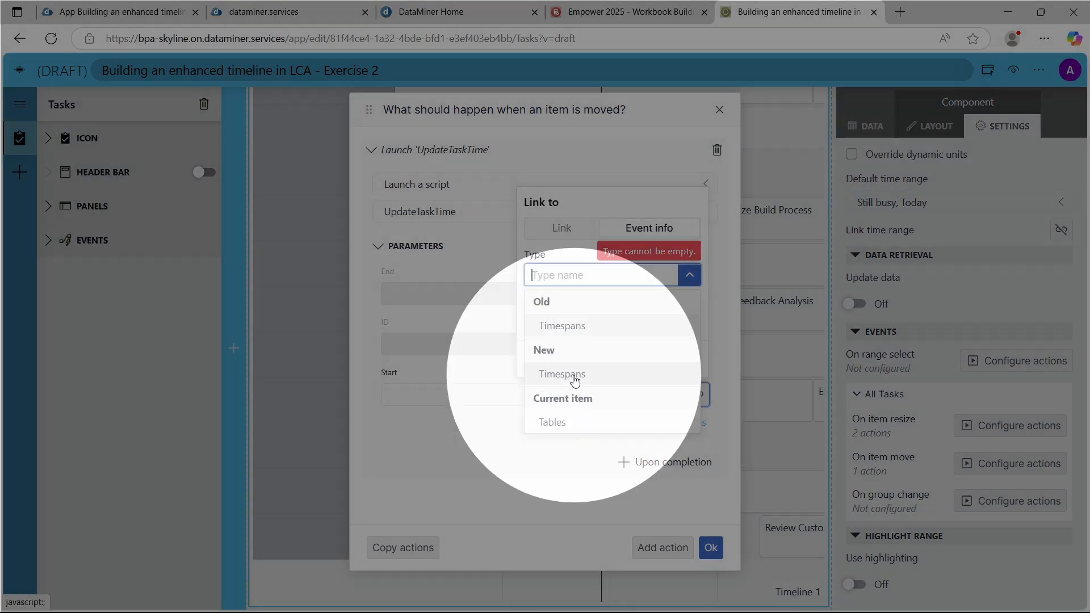
click(575, 379)
click(584, 328)
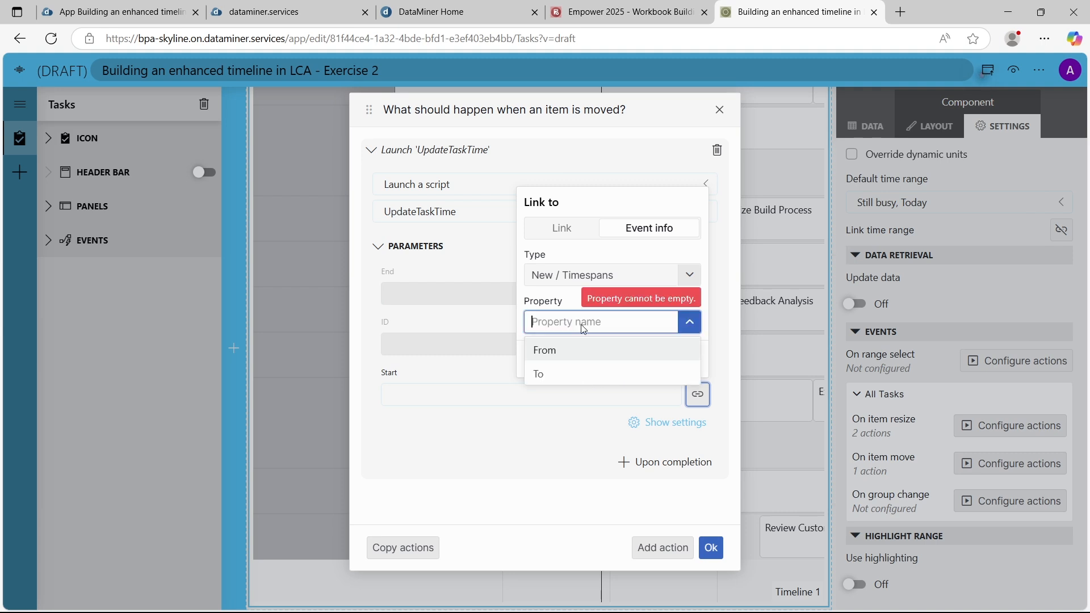
click(560, 350)
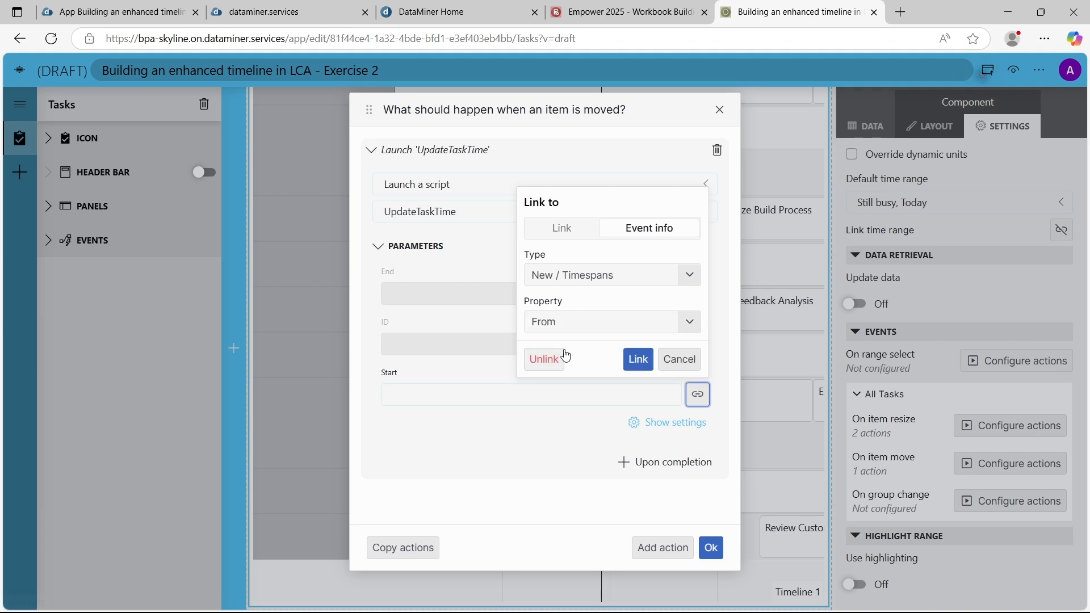
click(638, 359)
Add an upon-completion component action that fetches the data for Timeline 1 after the move script, and confirm the item move actions
click(646, 463)
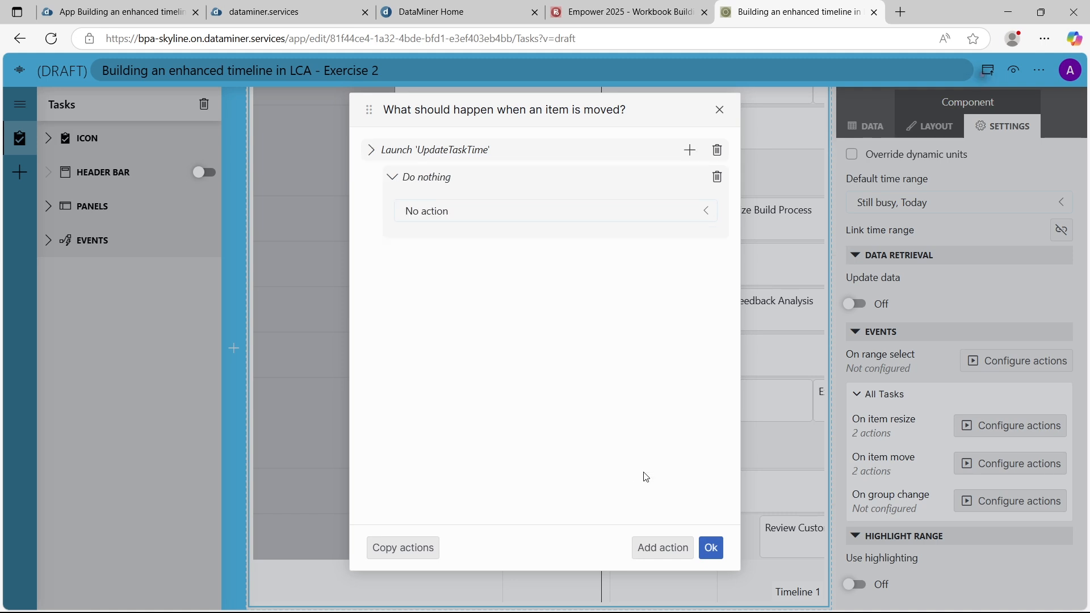
click(529, 211)
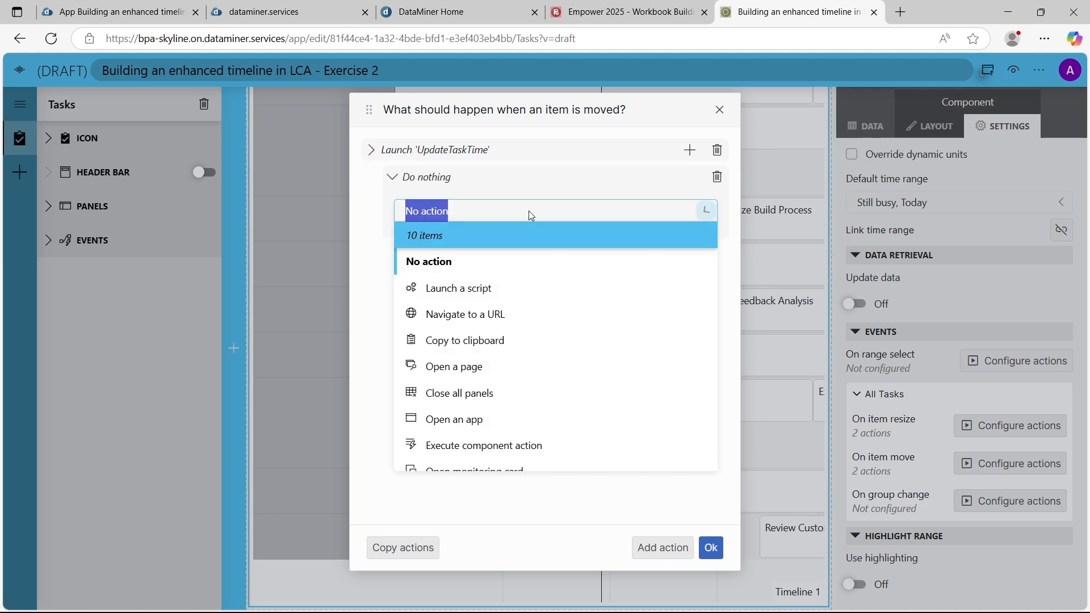
click(529, 446)
click(543, 262)
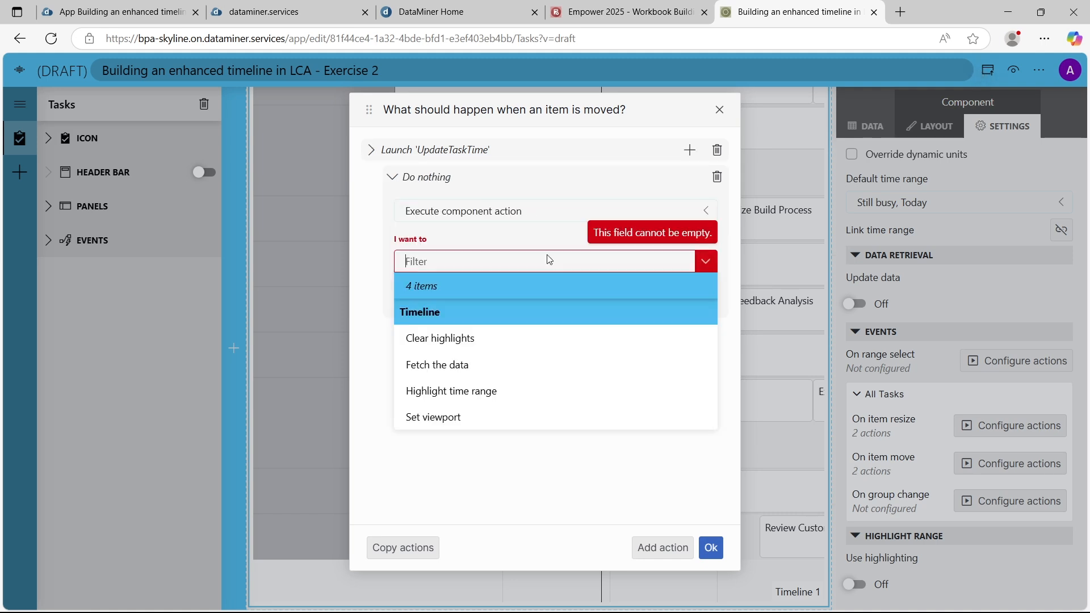
click(498, 370)
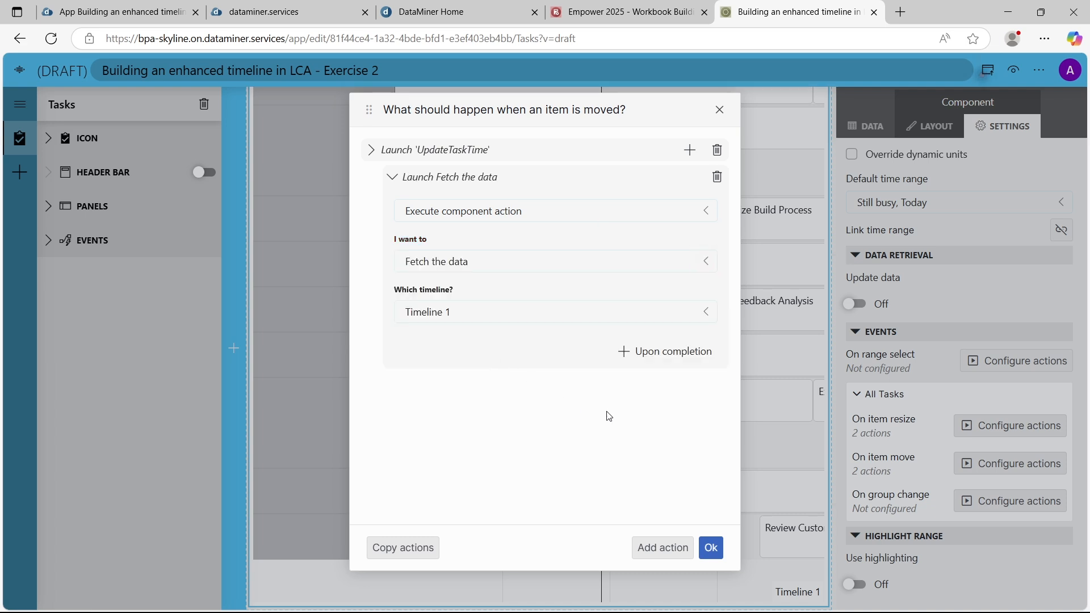
click(713, 549)
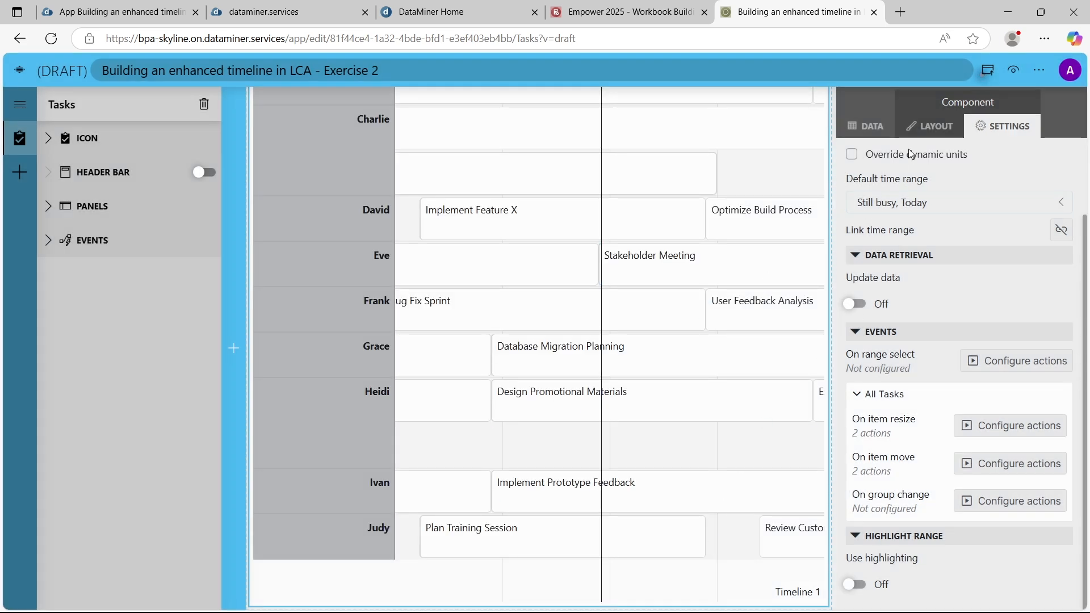
Preview the draft, move the Social Media task to a much earlier time, and try to reassign it to a higher assignee row
click(1012, 76)
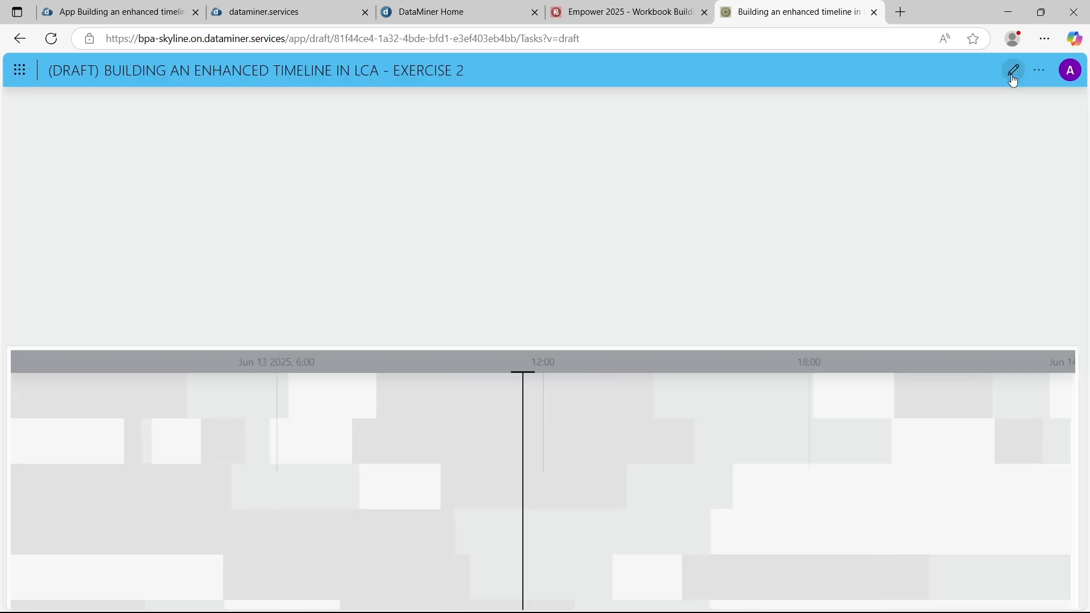
scroll(704, 279, down, 5)
scroll(704, 280, down, 6)
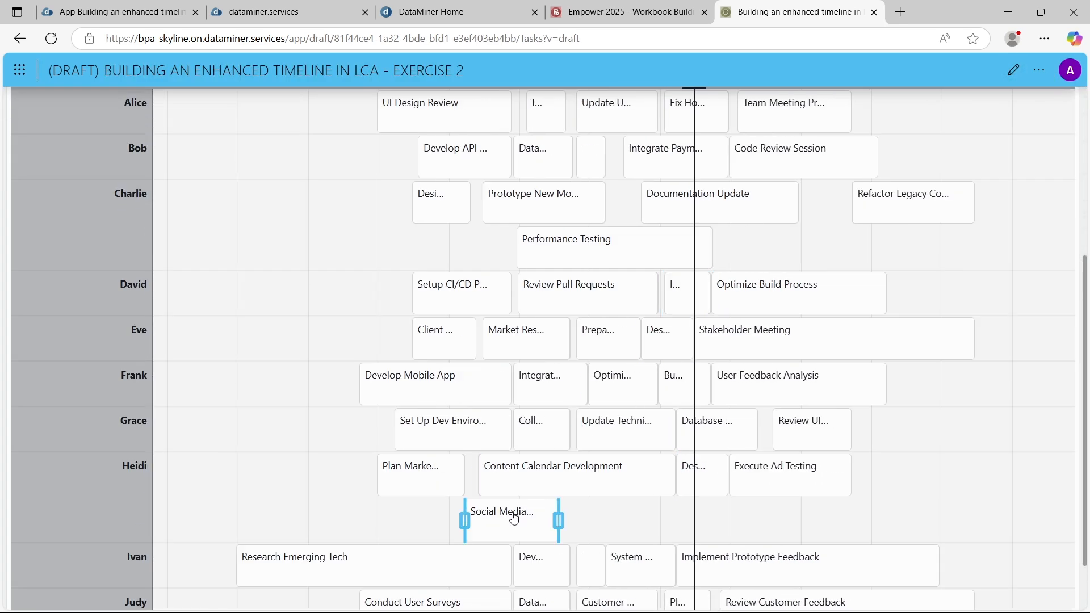
drag(512, 507, 268, 473)
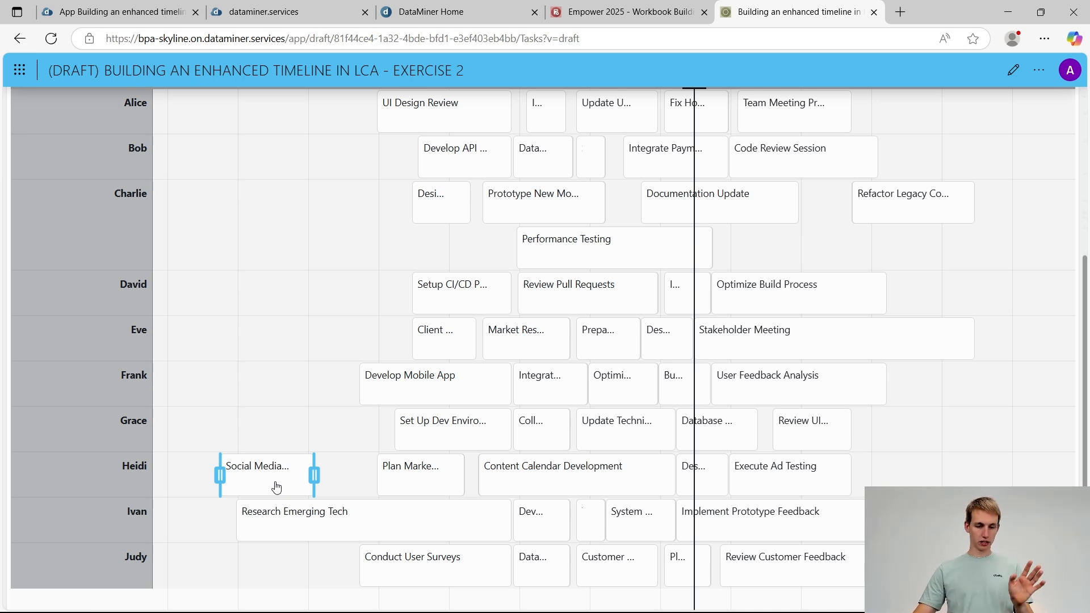
drag(270, 483, 266, 388)
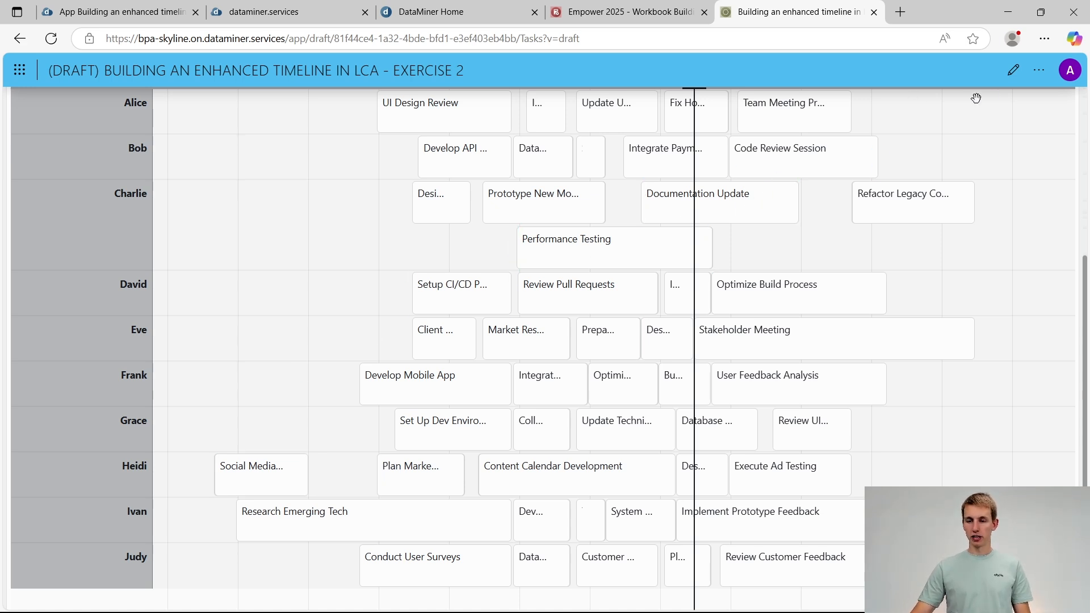
Return to editing the app, and configure the timeline's All Tasks group change event to launch the UpdateTaskAssignee script, showing its parameters
click(1013, 70)
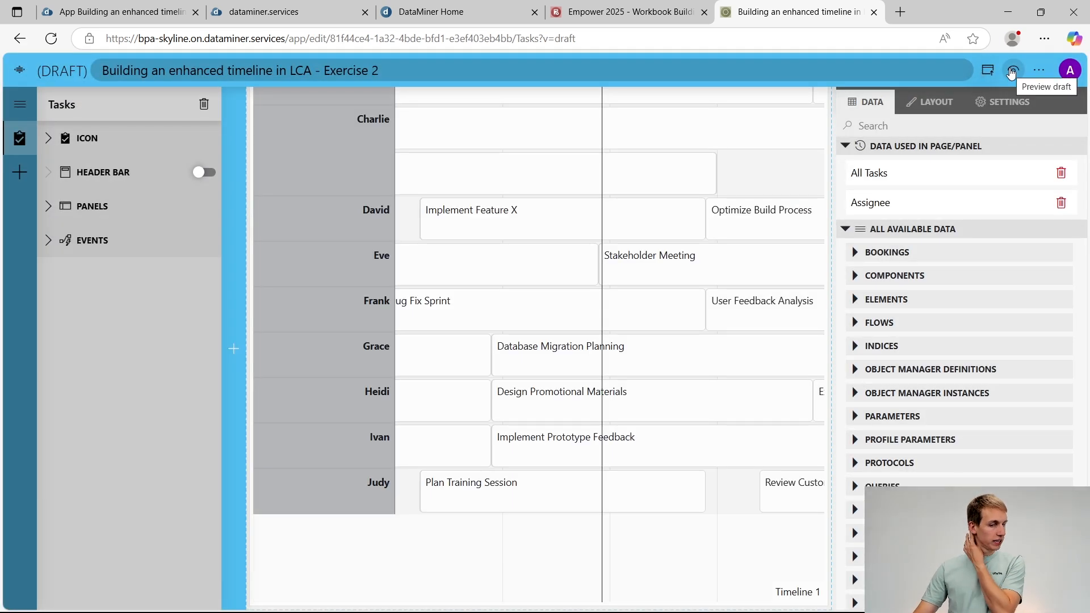
click(1003, 101)
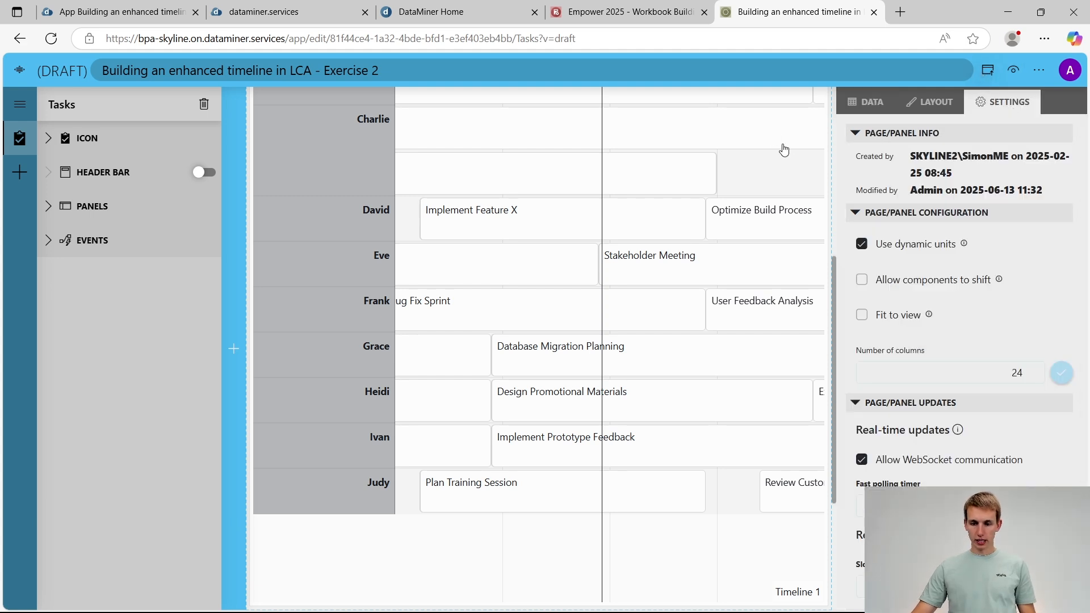
click(771, 185)
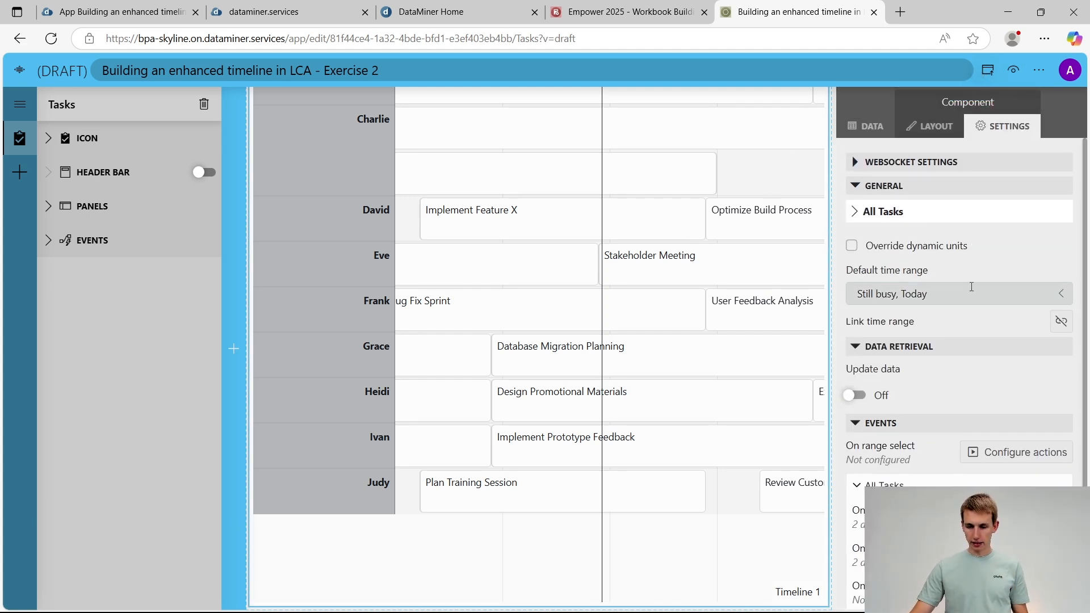
scroll(972, 287, down, 2)
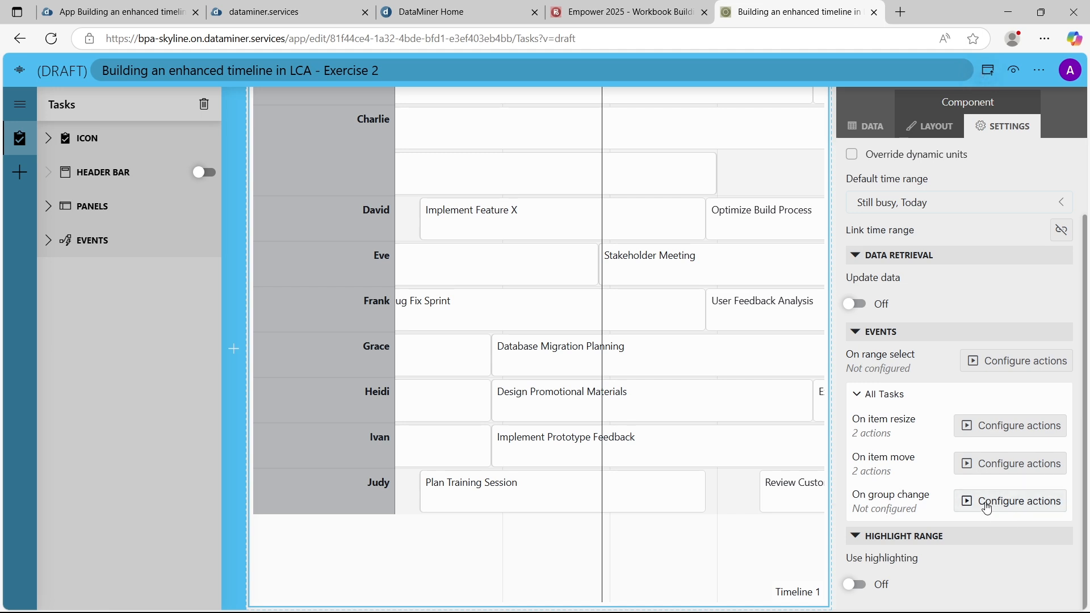
click(987, 507)
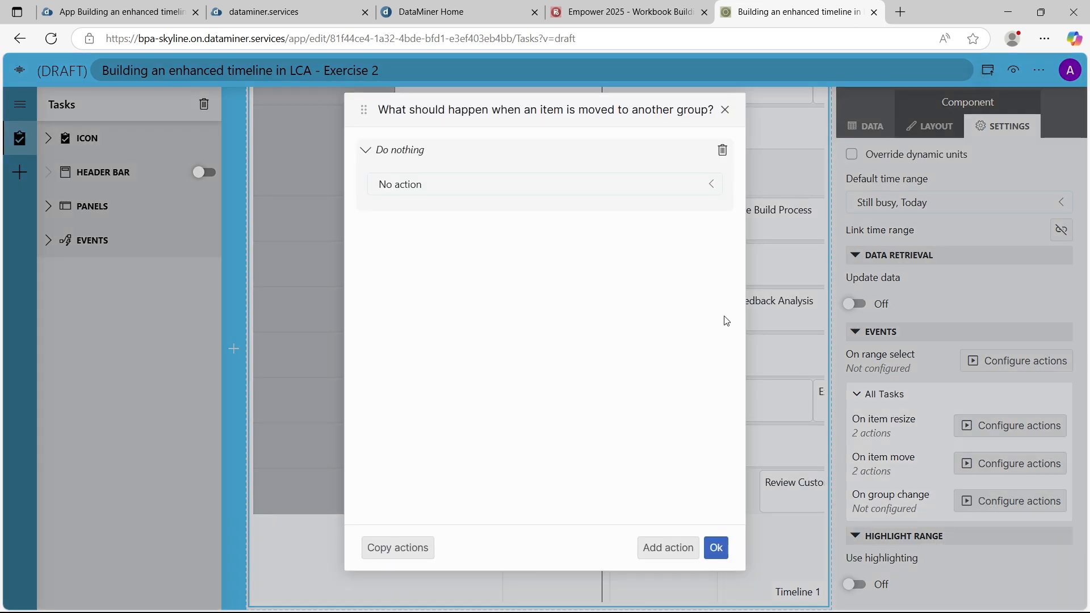
click(621, 186)
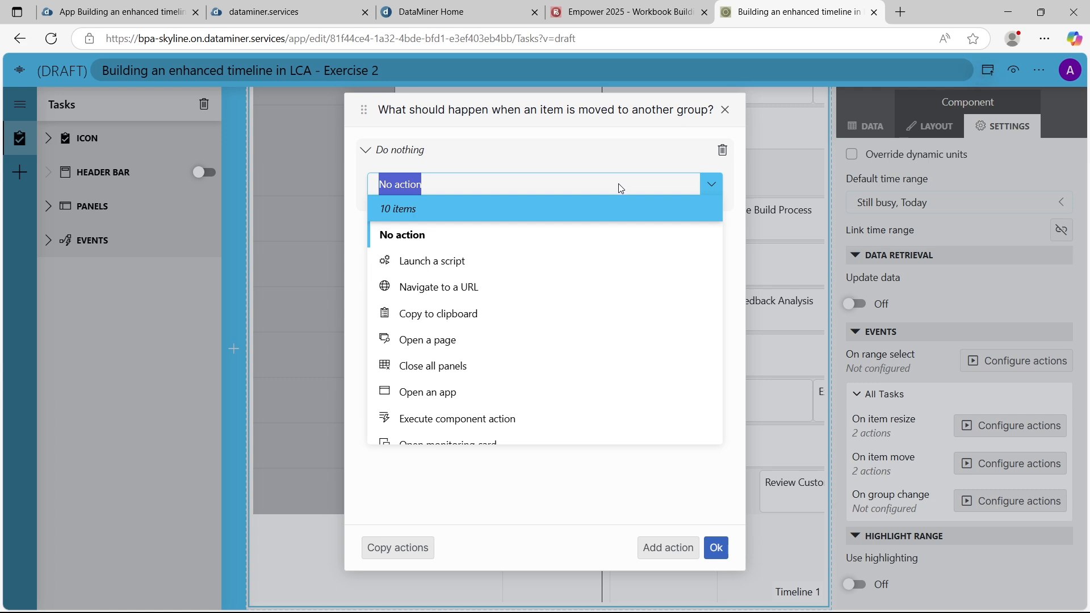
click(454, 267)
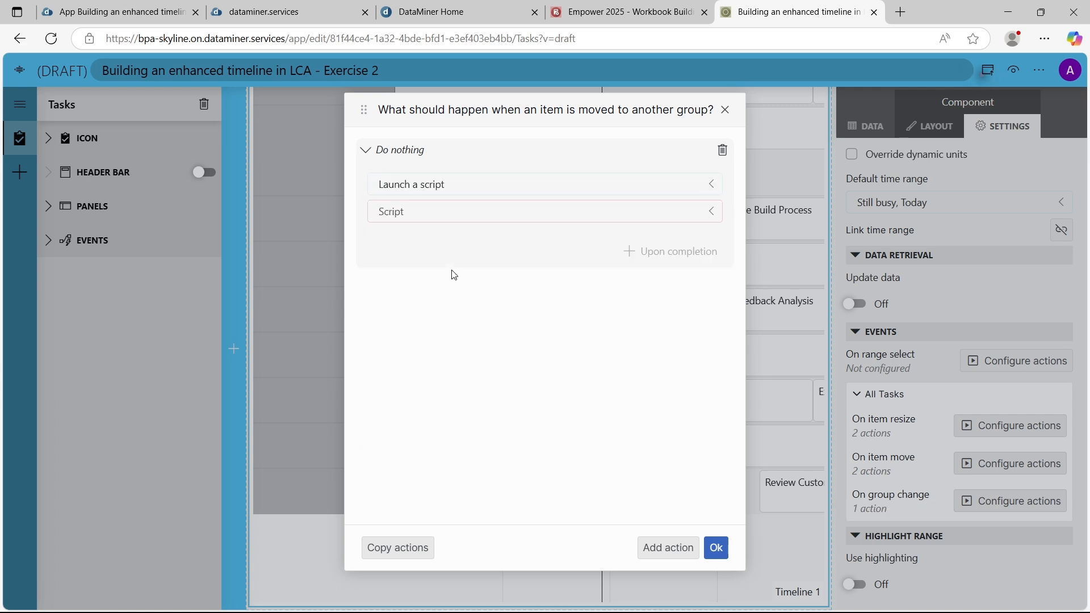
click(450, 216)
scroll(457, 307, down, 5)
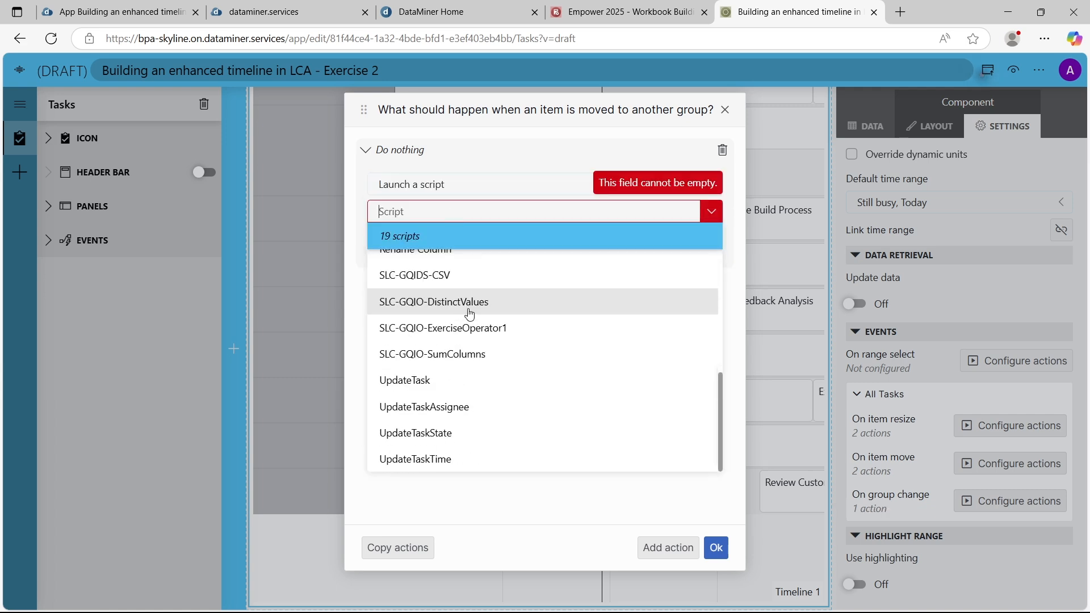
click(476, 407)
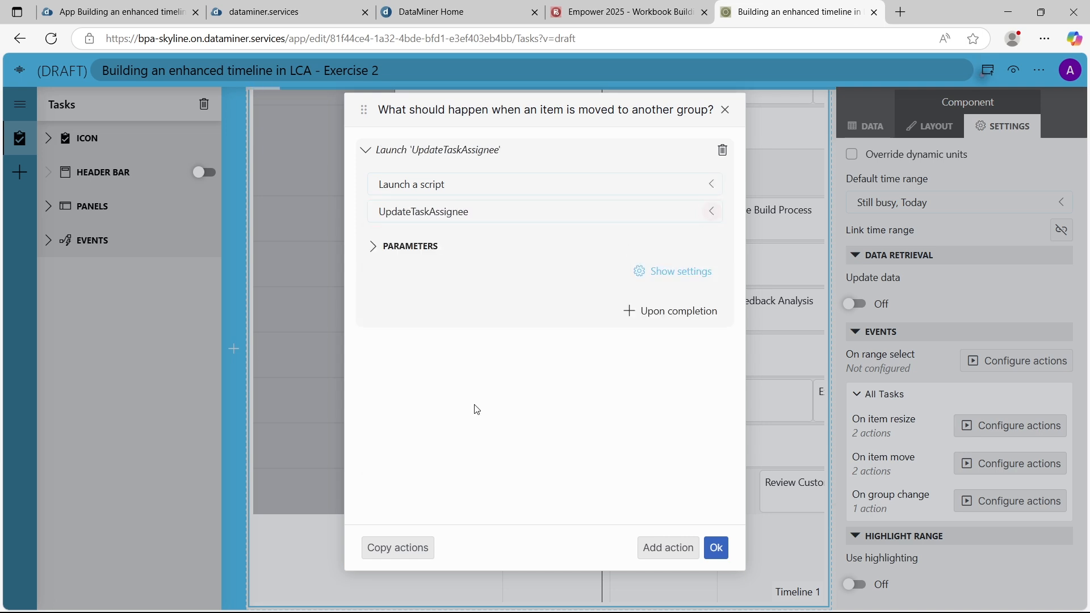
click(421, 248)
Link the group change script's Assignee parameter to the Assignee property of the event info type New item / Tables
click(628, 294)
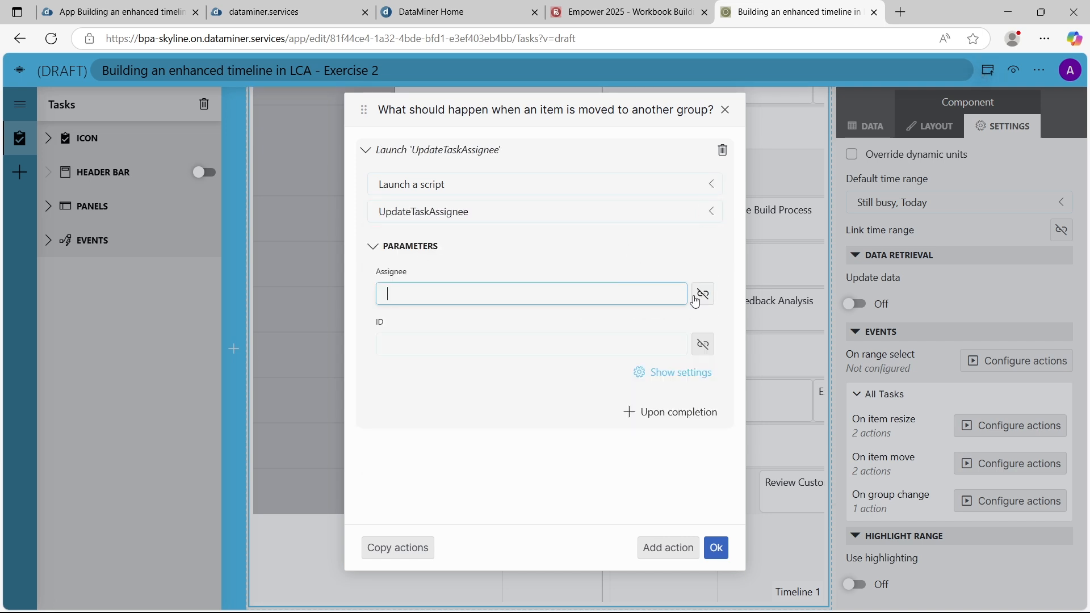
click(702, 293)
click(629, 401)
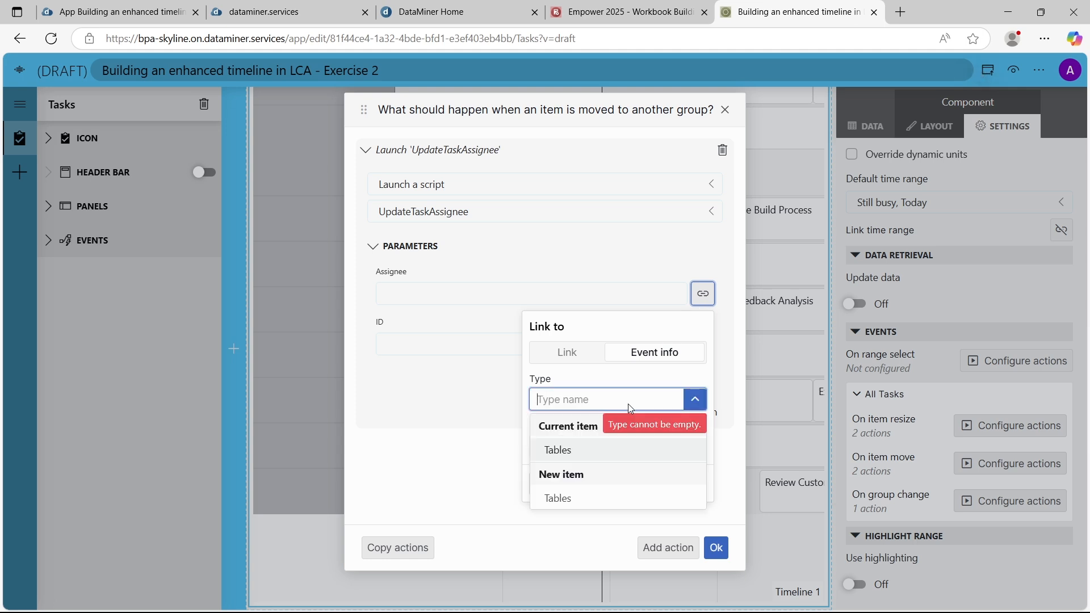
click(579, 500)
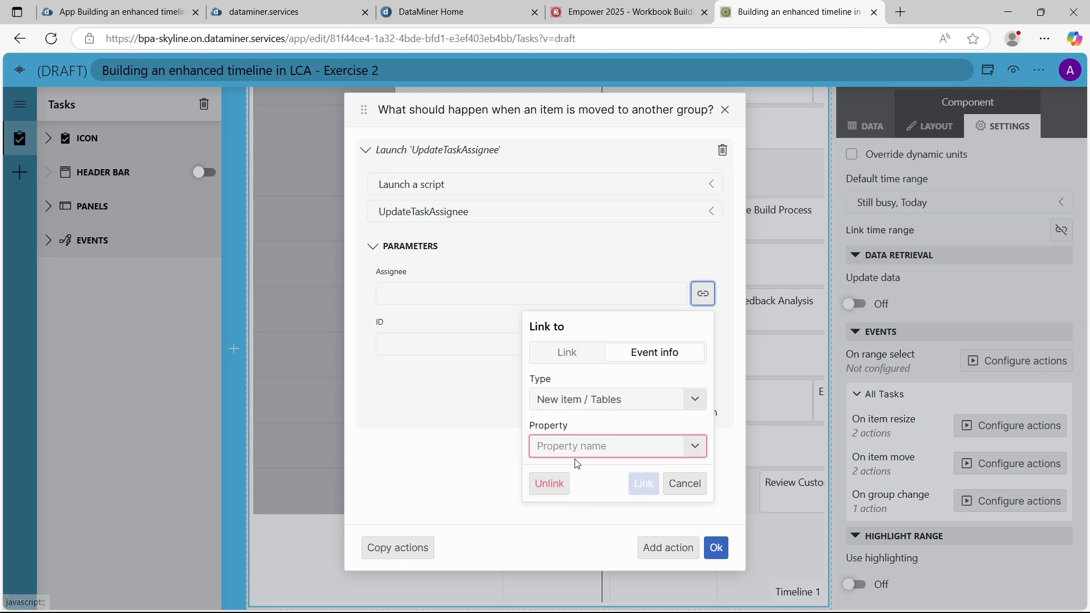
click(577, 447)
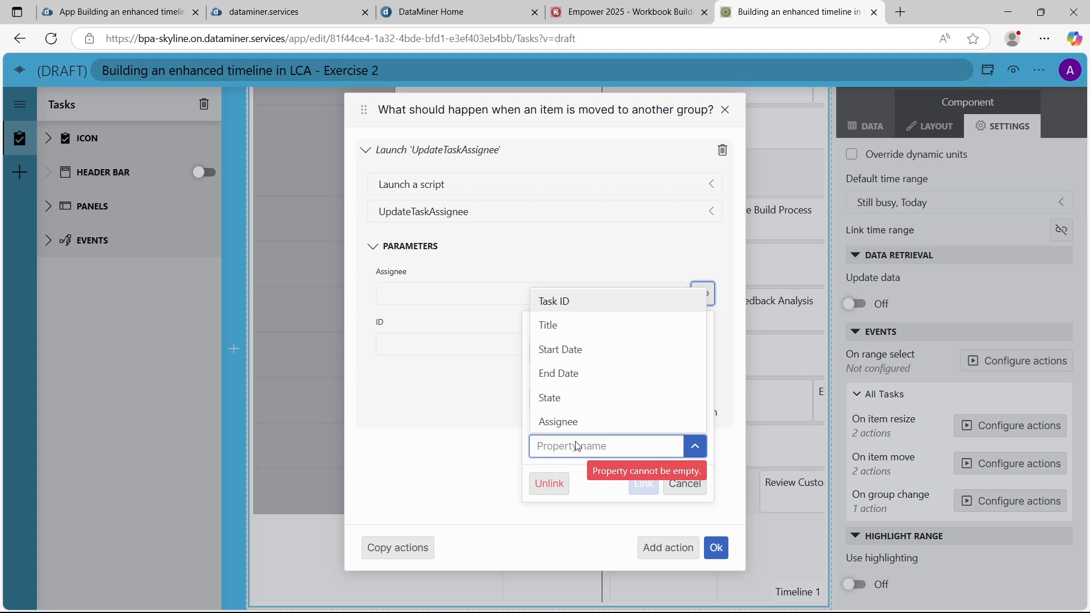
click(578, 427)
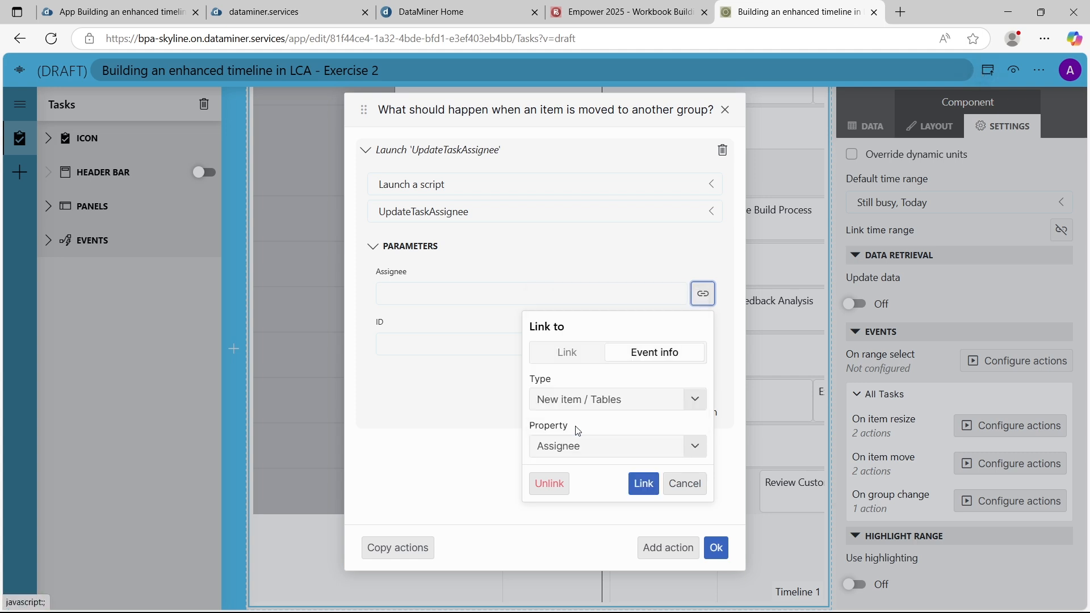
click(644, 484)
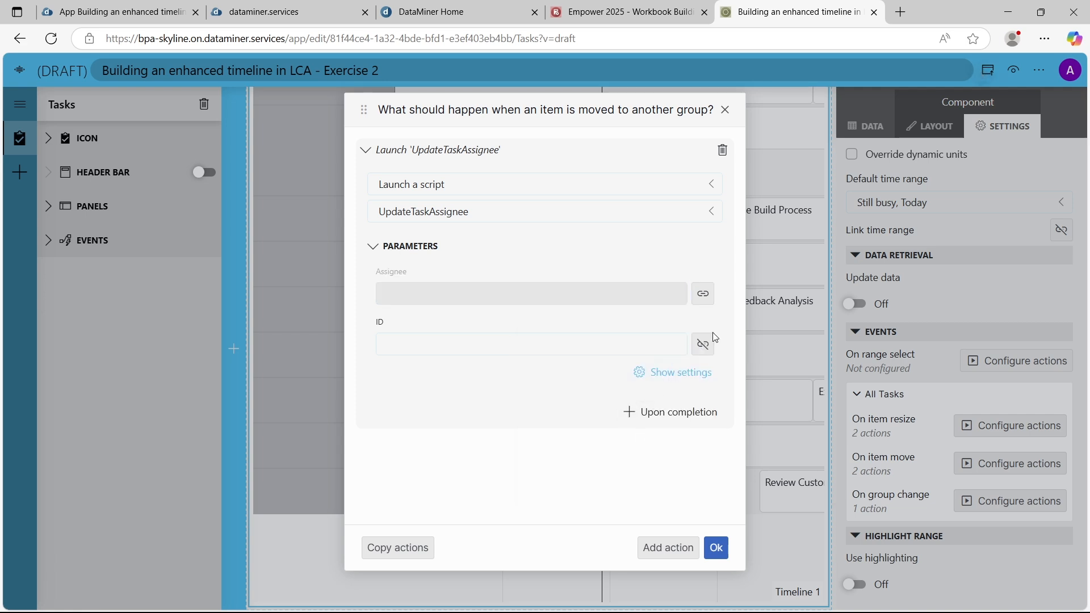
Link the group change script's ID parameter to the Task ID property of the event info type Current item / Tables
click(704, 345)
click(641, 452)
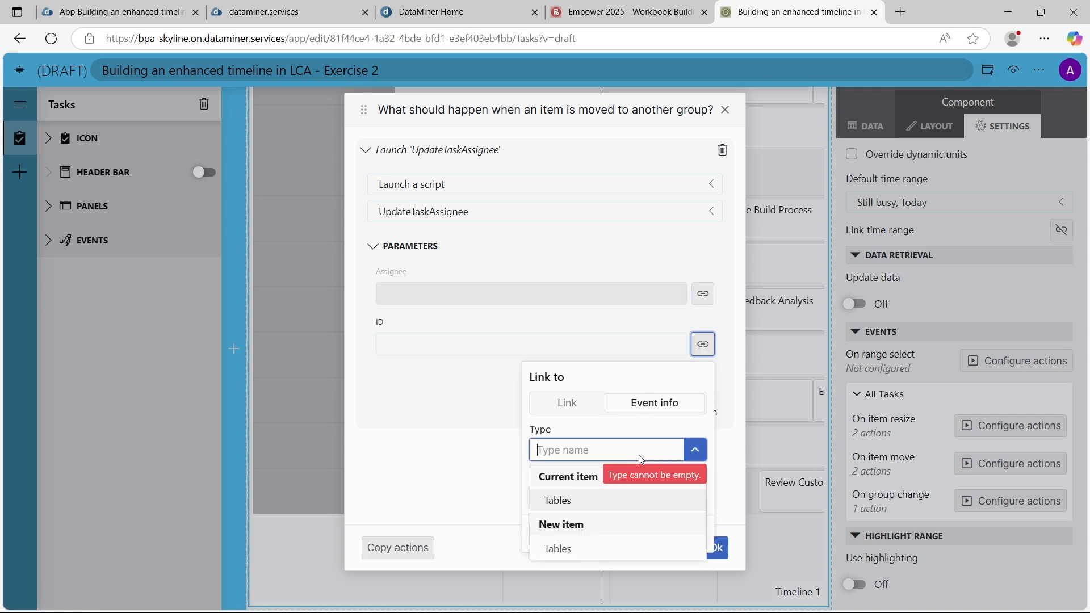
click(584, 506)
click(611, 499)
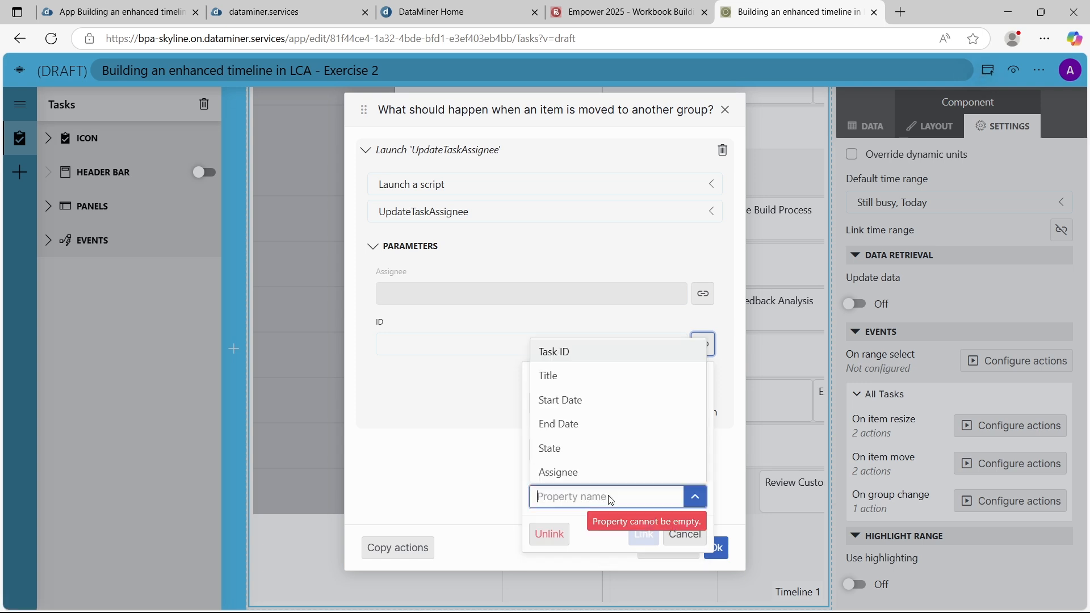
click(567, 473)
click(568, 498)
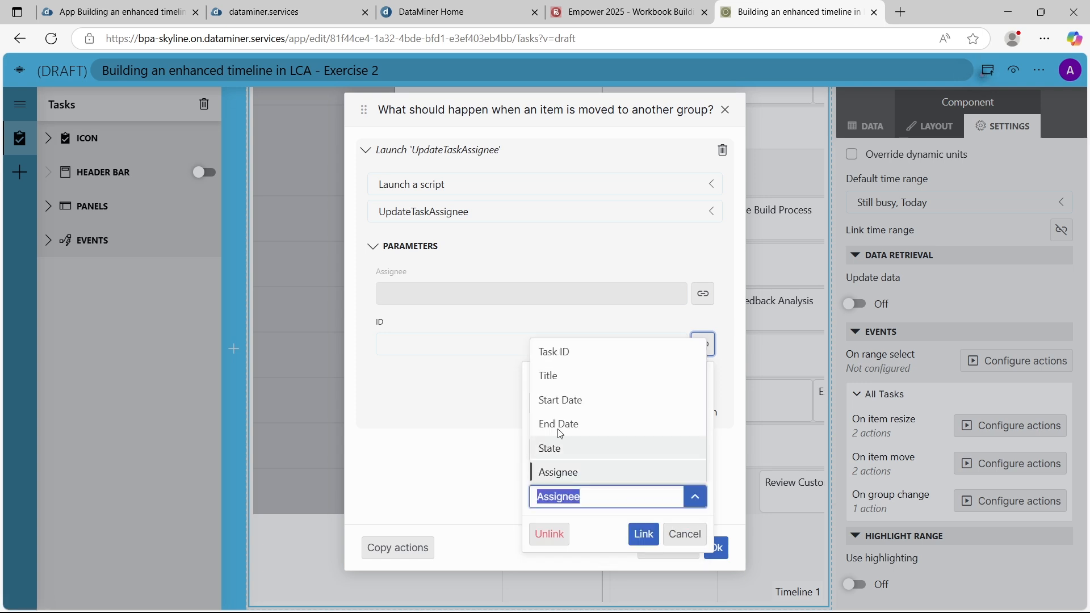
click(557, 352)
click(644, 534)
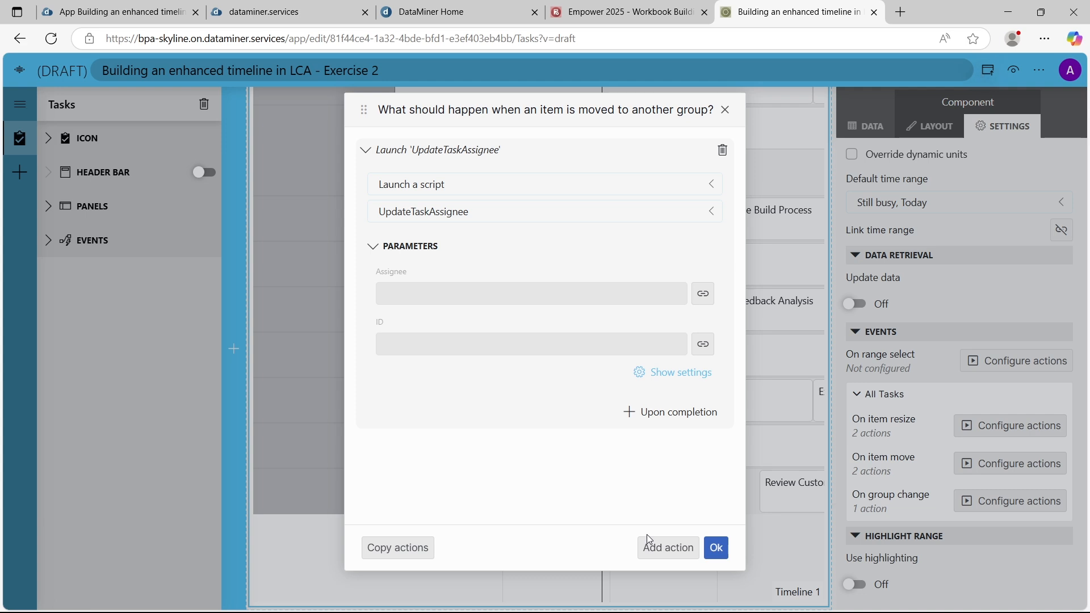
Add an upon-completion component action that fetches the data for Timeline 1 after the UpdateTaskAssignee script
click(653, 417)
click(530, 213)
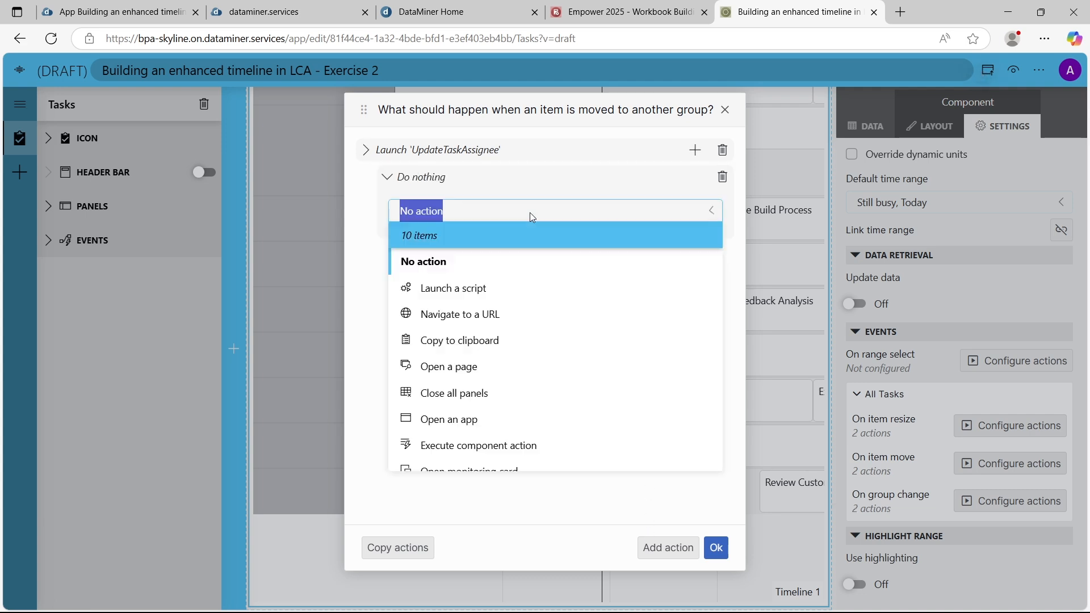
click(490, 445)
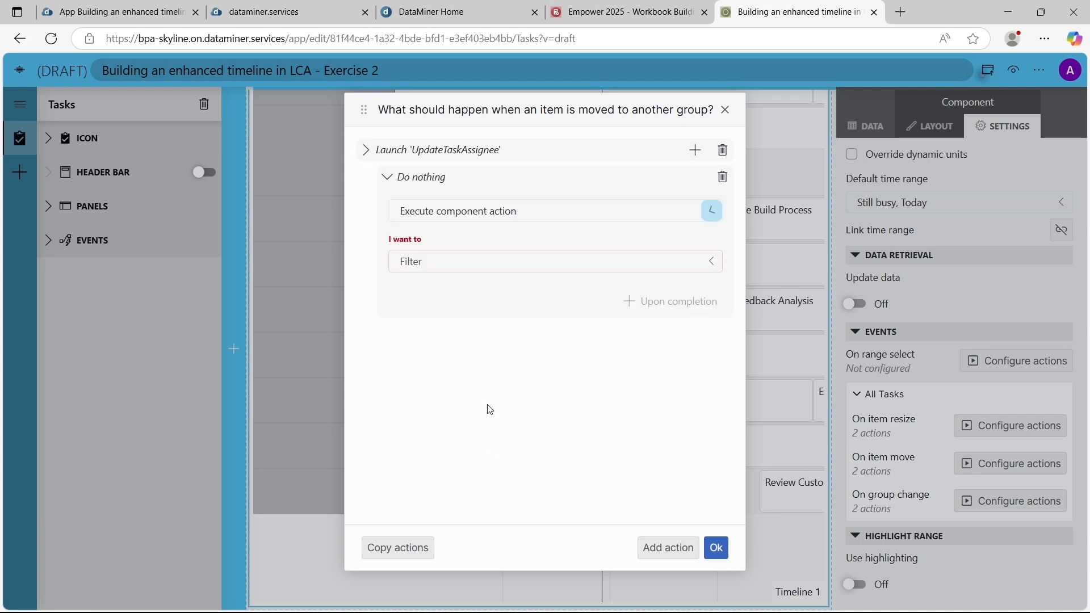
click(487, 264)
text(f)
click(463, 338)
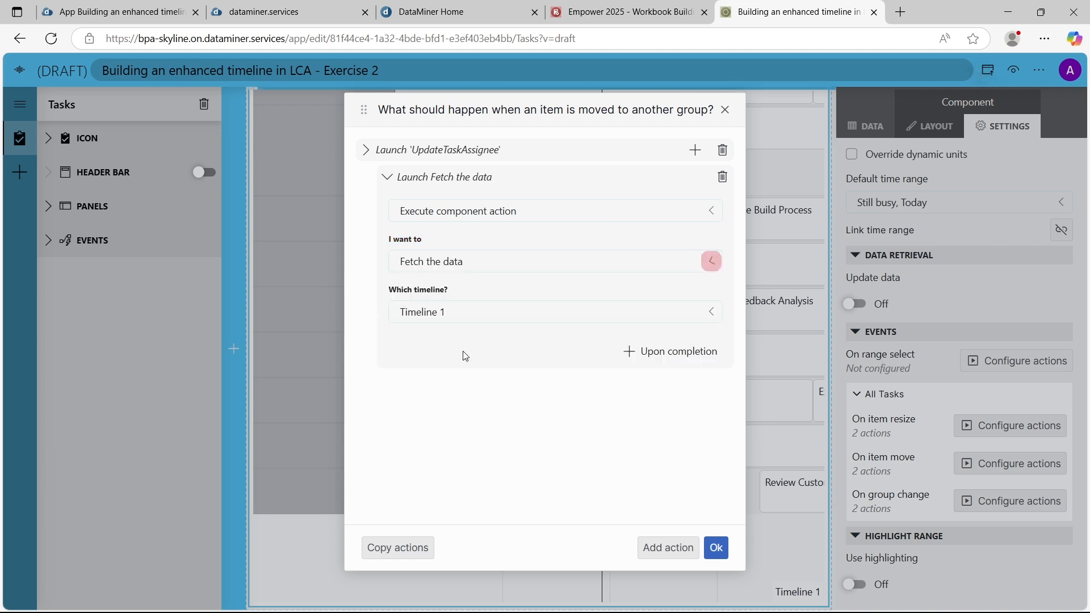
Save the timeline's group change actions and open the preview of the draft app
click(716, 546)
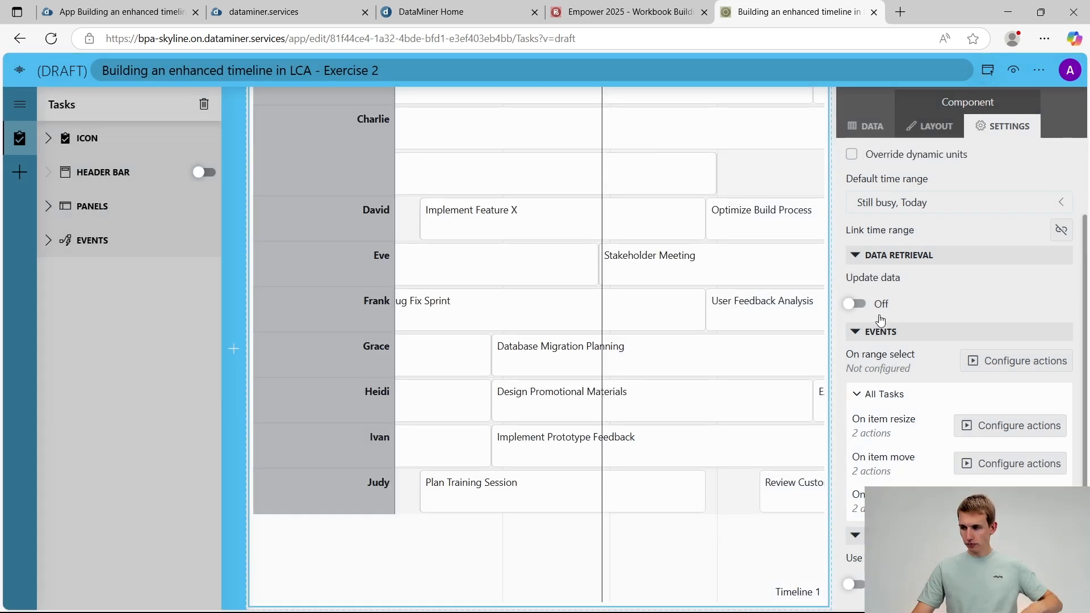
click(1014, 71)
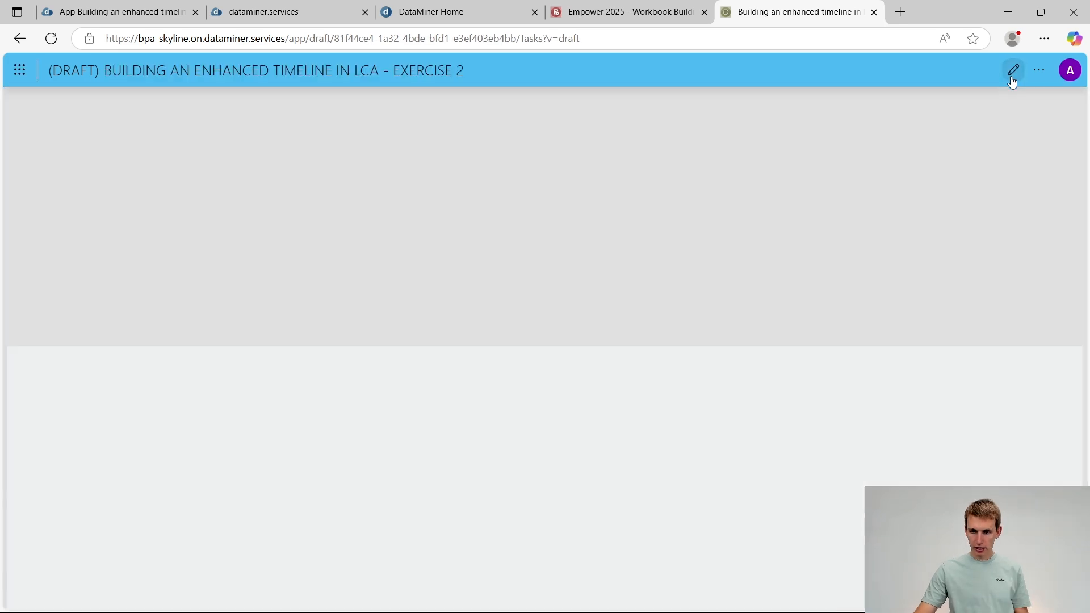
Reassign the Social Media task to the assignee two rows up and the UI Design Review task to the second-to-last assignee
scroll(747, 249, down, 5)
scroll(740, 252, down, 5)
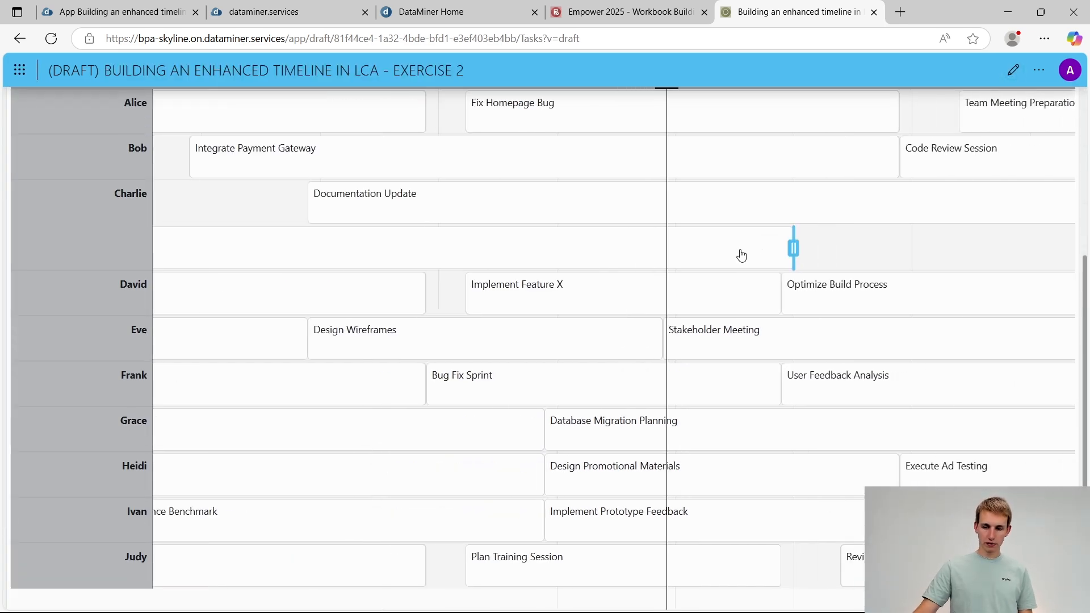
scroll(741, 252, down, 3)
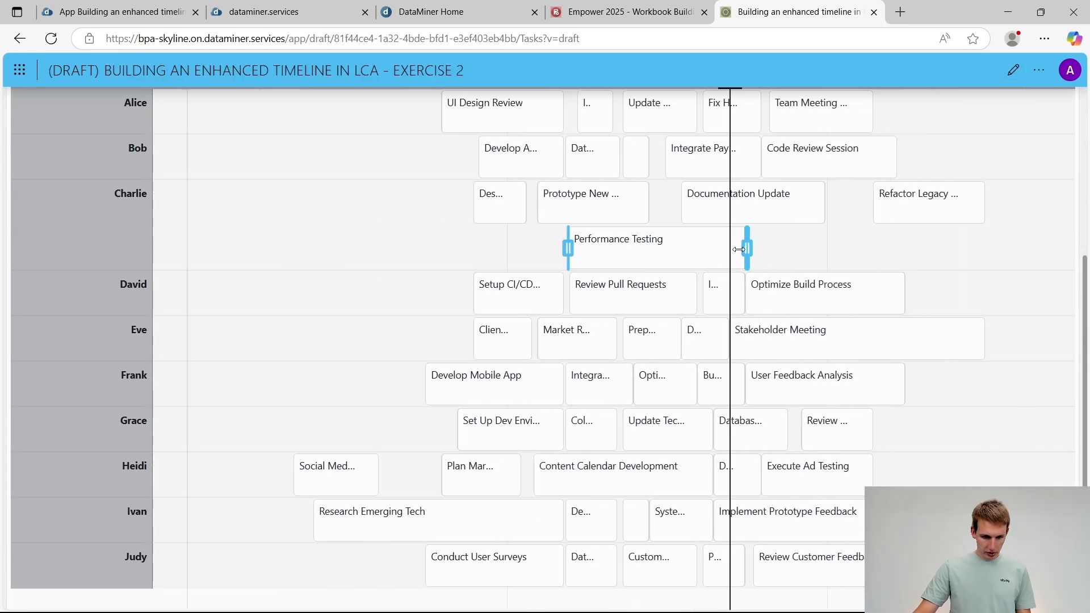
drag(343, 490, 337, 393)
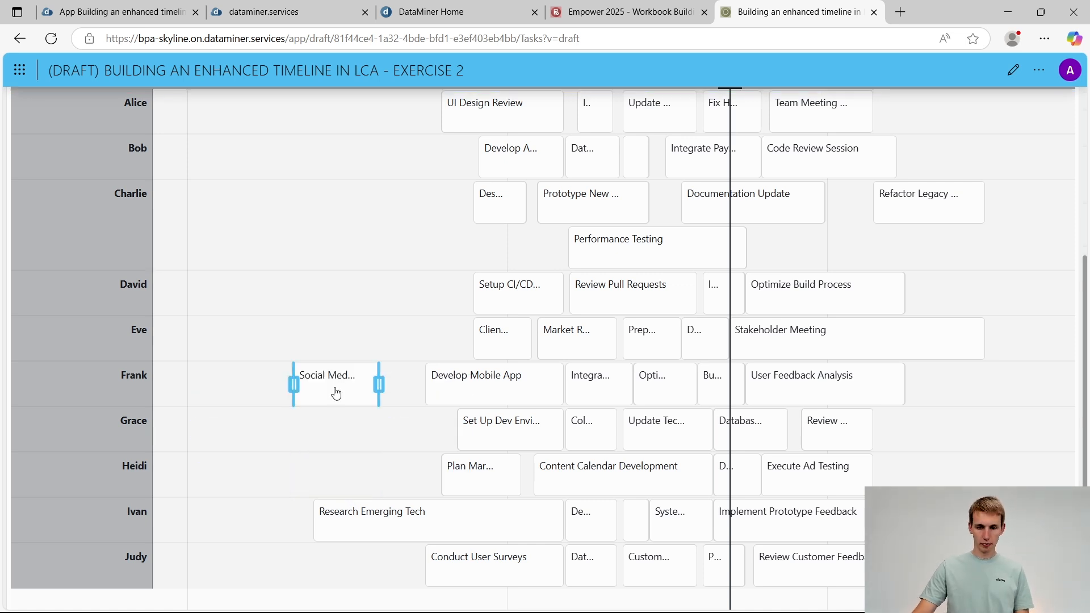
drag(477, 105, 478, 515)
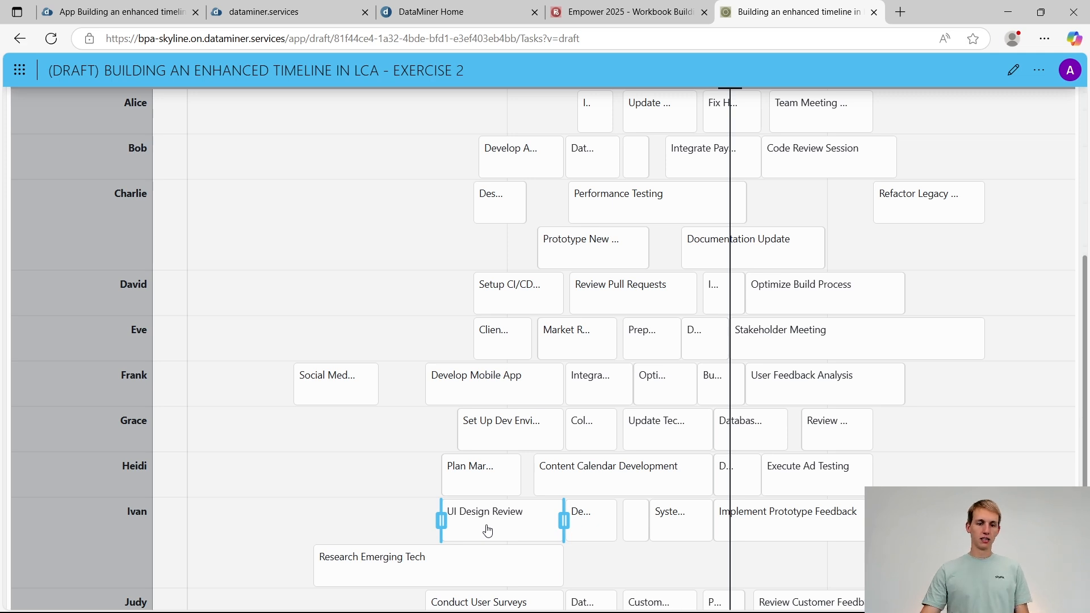
Open Exercise 3 in the workbook, and switch to the PowerPoint slide with the user interaction tips
click(625, 12)
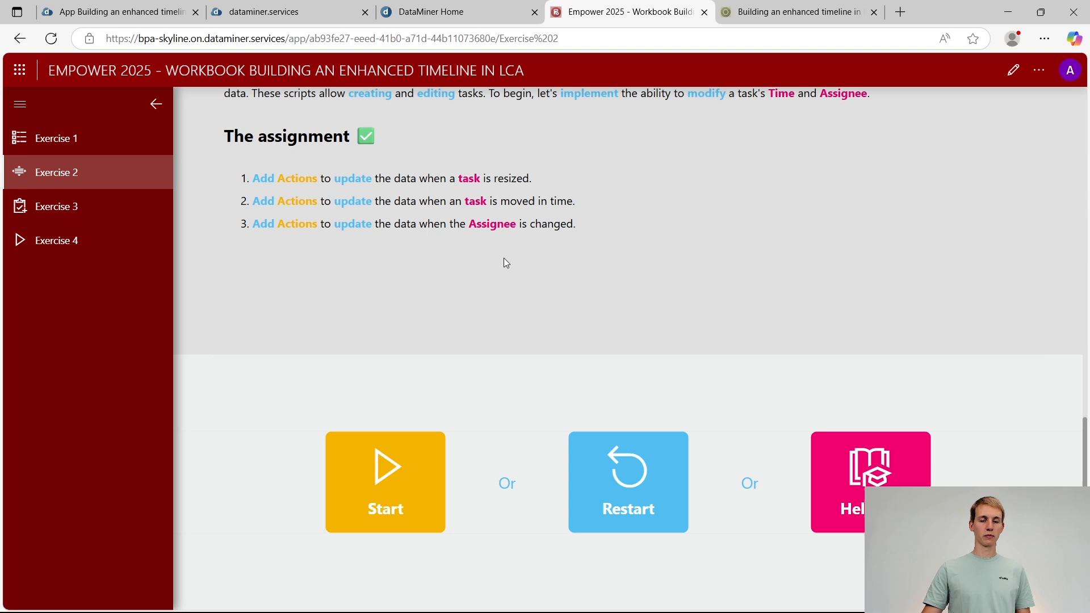
click(88, 219)
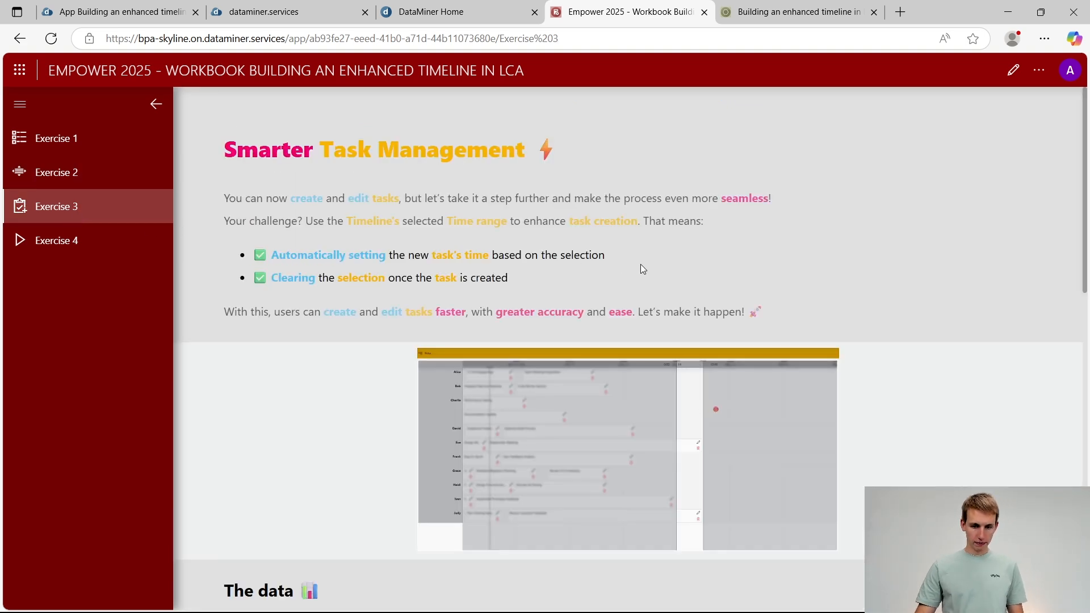
key(alt+Tab)
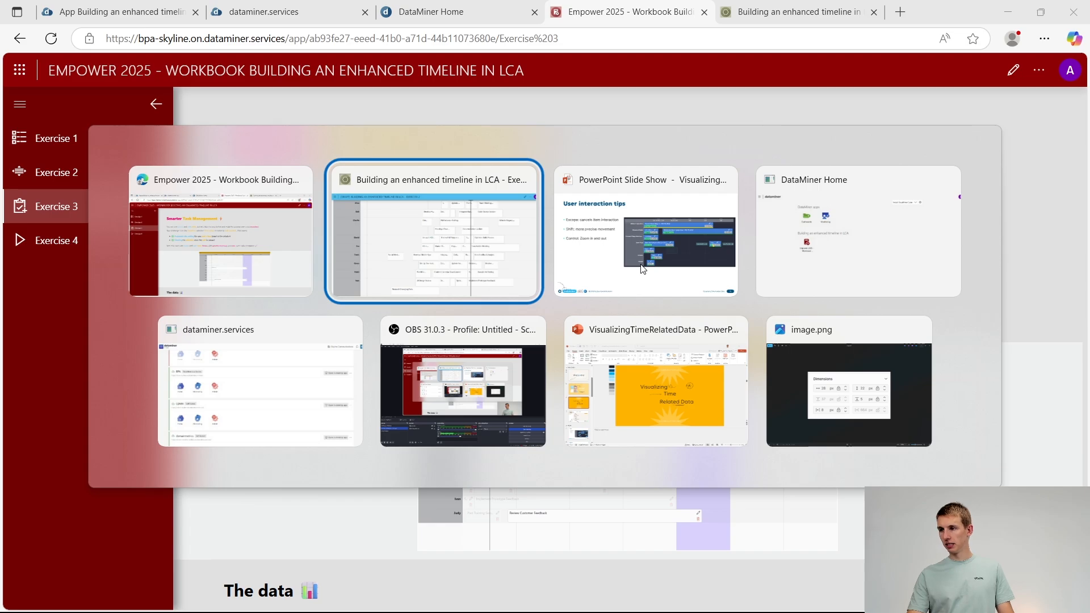
key(alt+Tab)
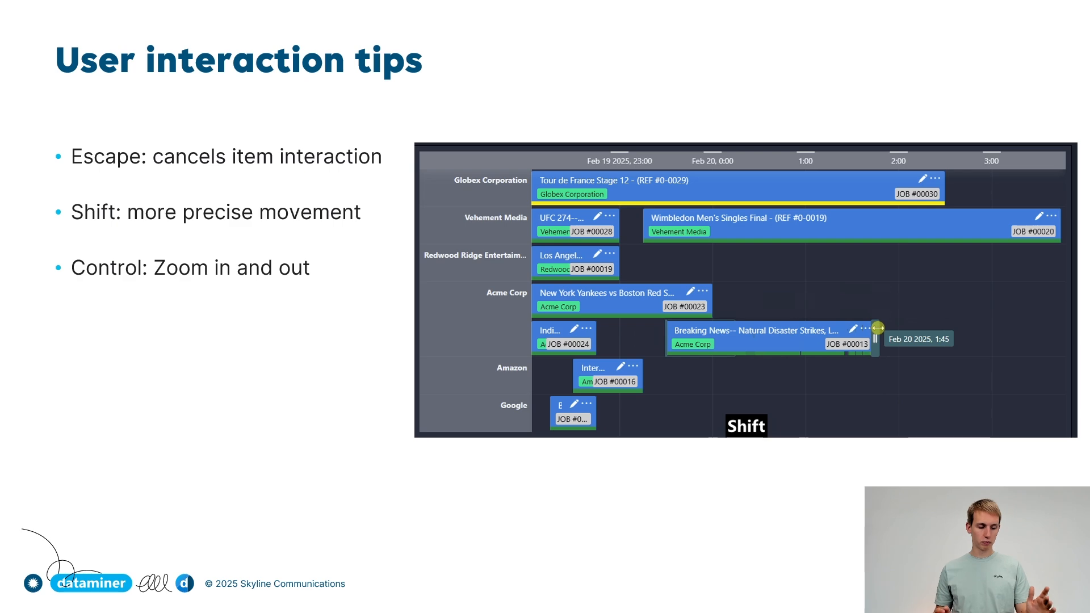
Back in the draft app, try moving the Documentation Update task and stretching its start and end, cancelling each interaction
key(alt+Tab)
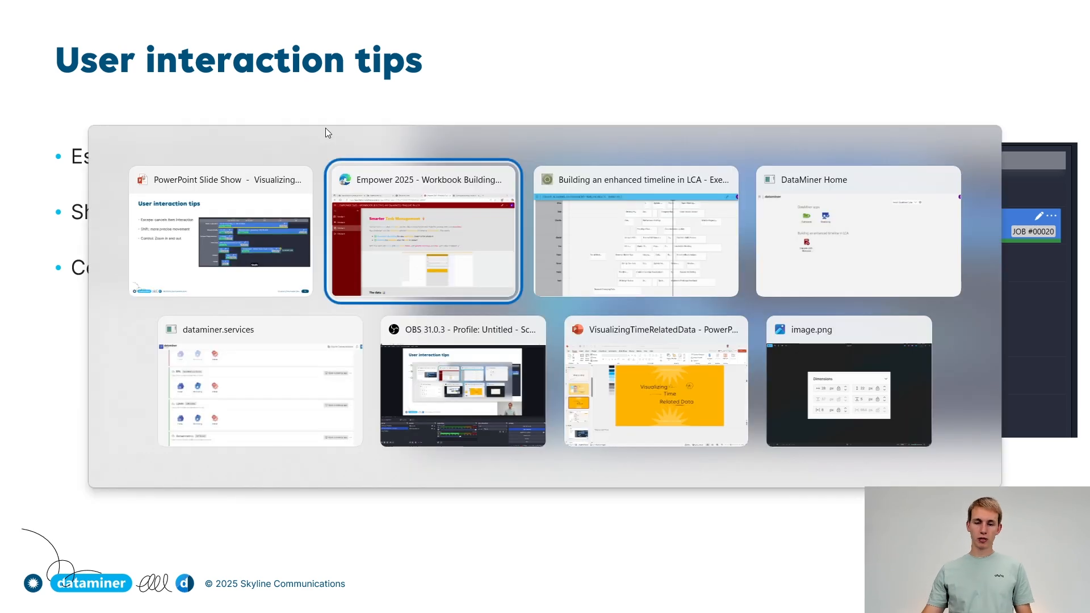
key(ctrl+Tab)
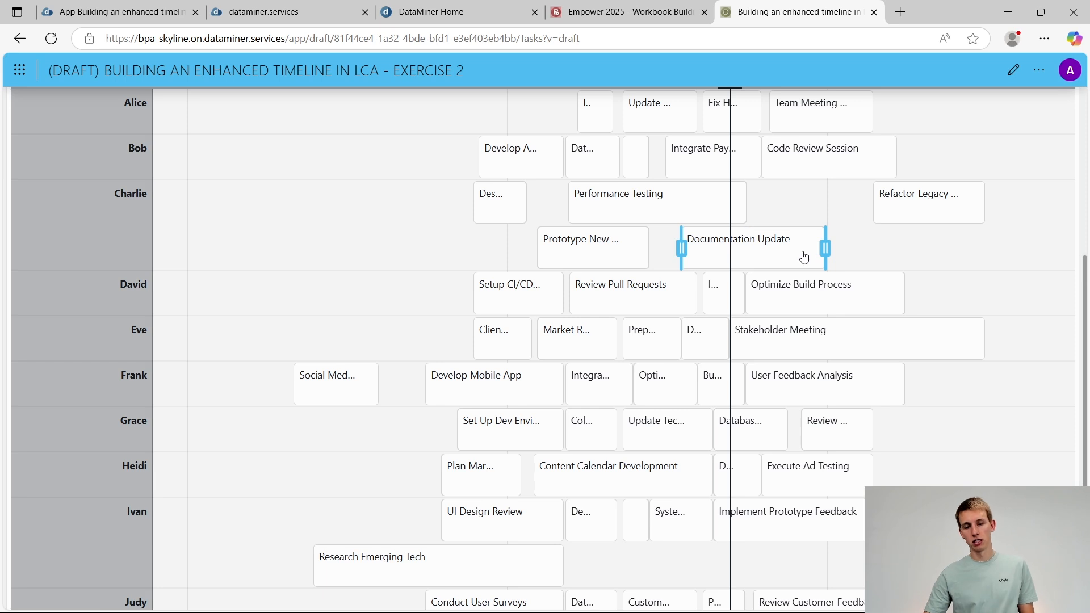
drag(775, 254, 295, 489)
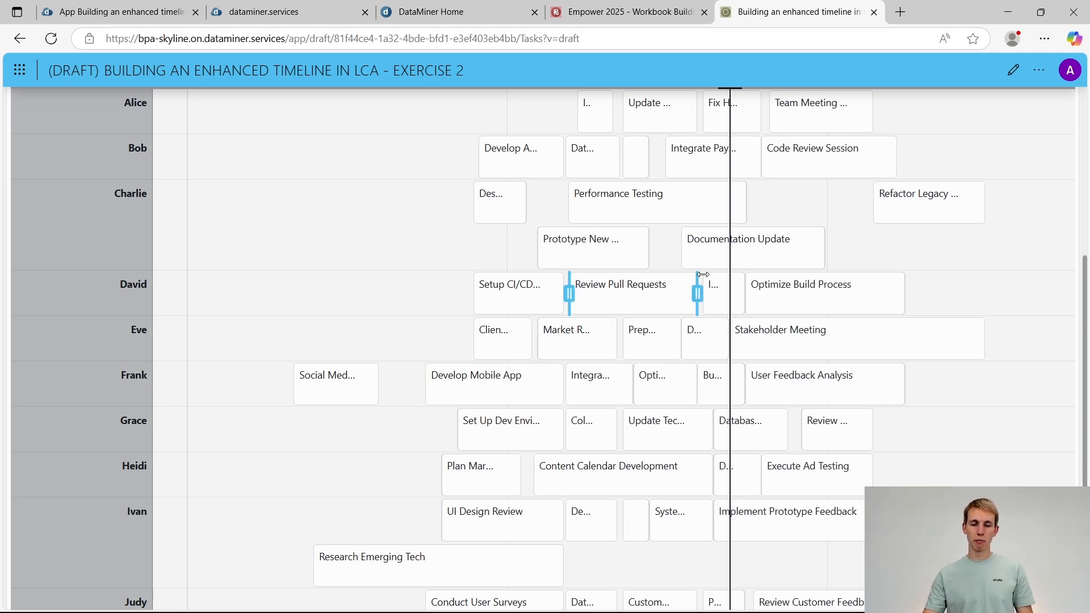
drag(682, 248, 300, 252)
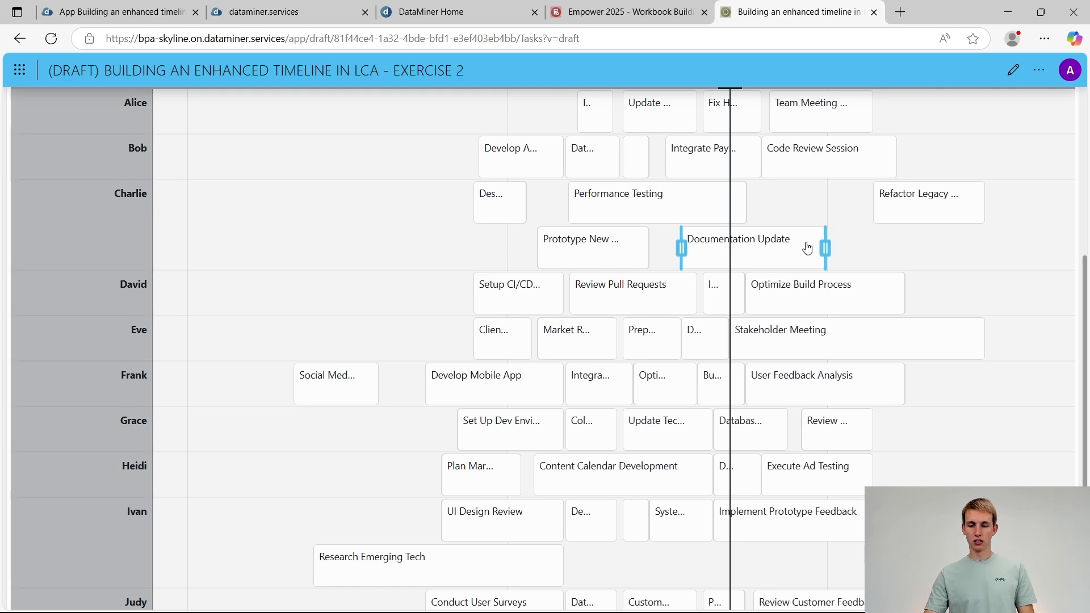
drag(825, 248, 1018, 237)
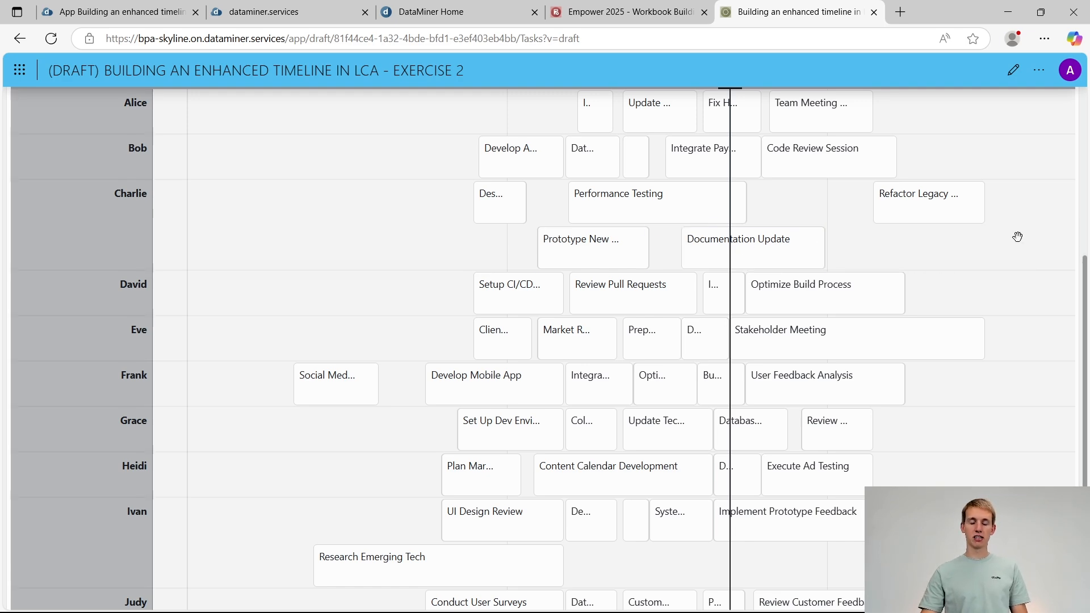
Switch to the PowerPoint slide show to review the tip on more precise item movement
key(alt+Tab)
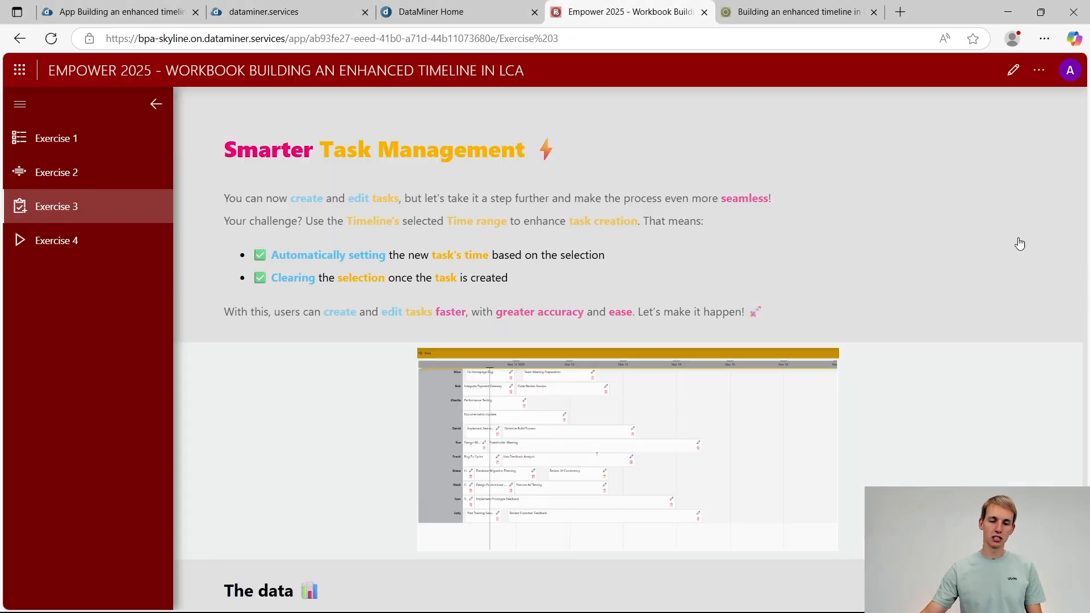
key(alt+Tab)
key(alt+Tab)
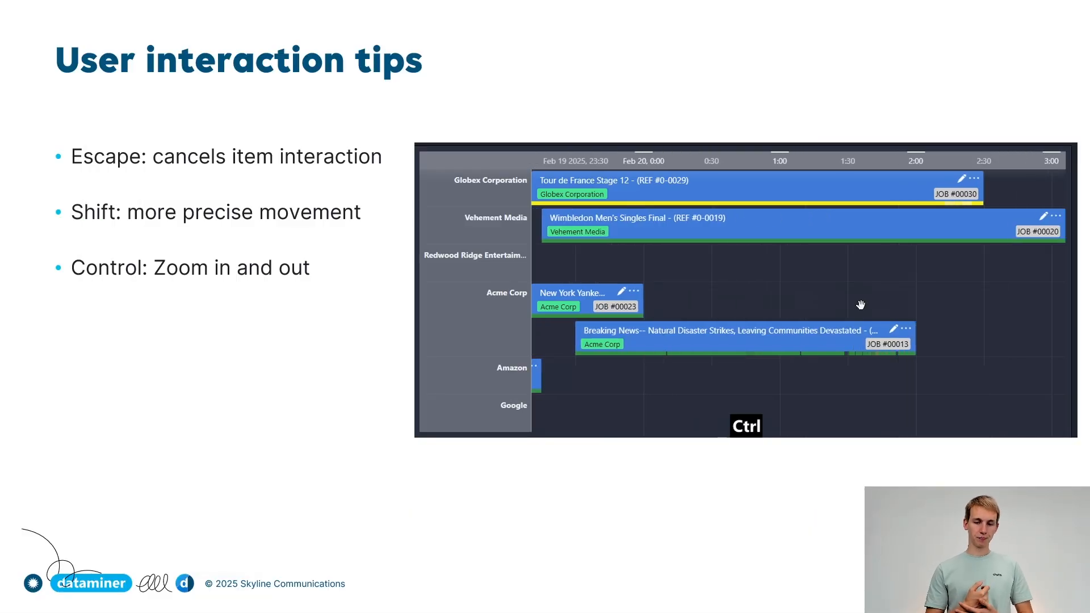
In the draft app, extend the Refactor Legacy task's start to an earlier time and move it ahead of the row's other tasks
key(alt+Tab)
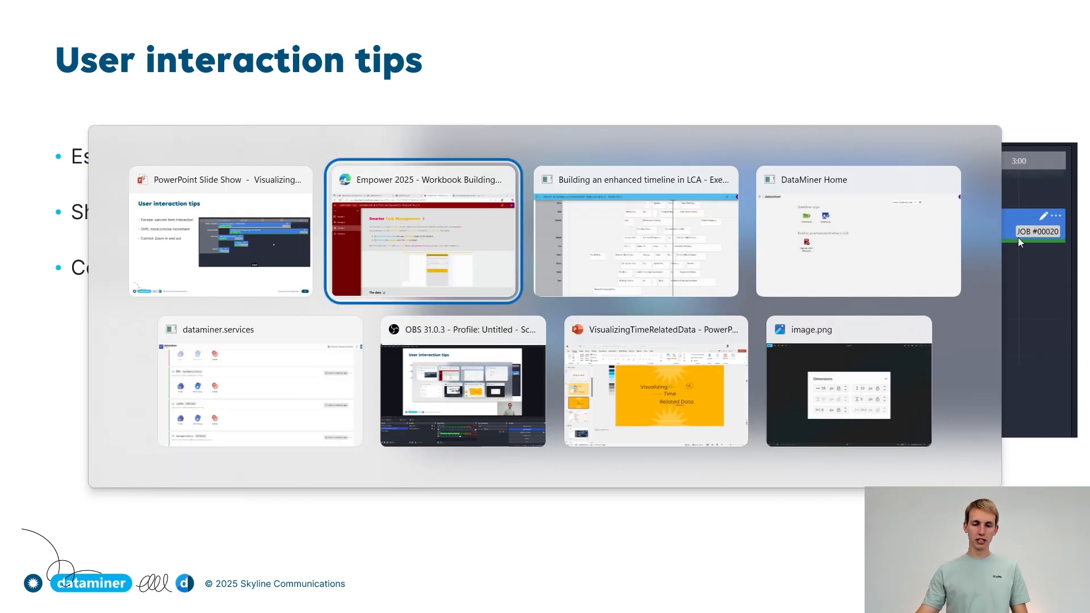
key(Tab)
mouse_move(890, 214)
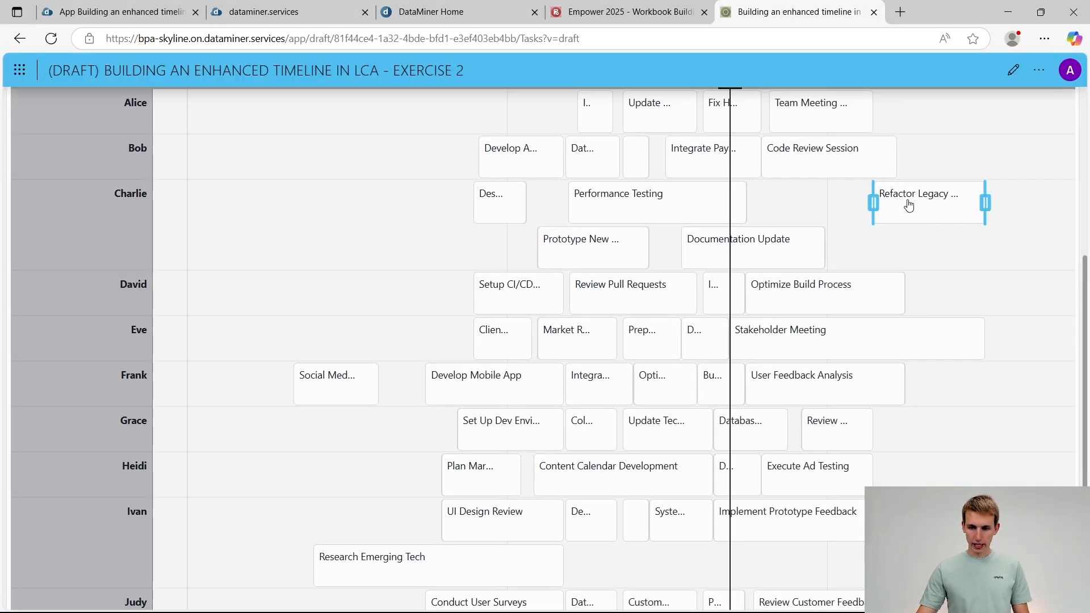
drag(872, 204, 796, 208)
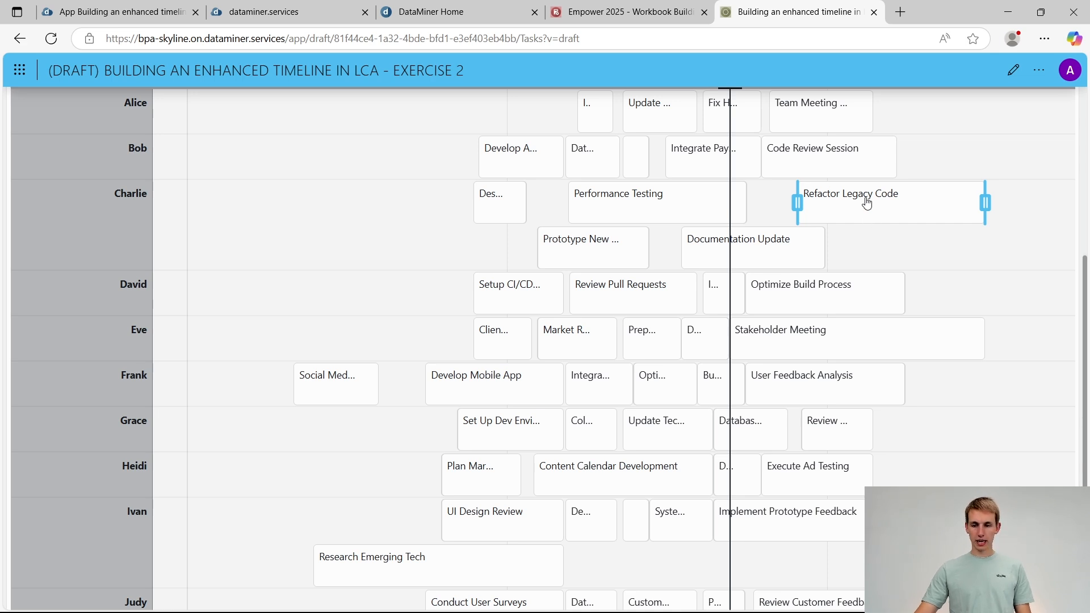
drag(873, 204, 354, 215)
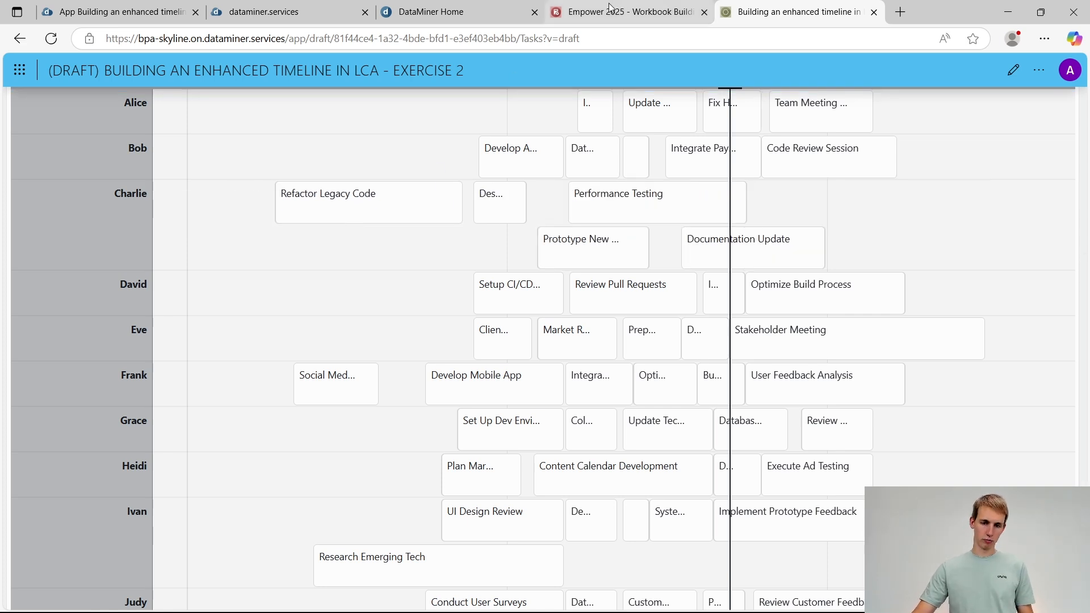
Review the zoom tip on the PowerPoint slide, and try zooming the draft app's timeline out and in
key(alt+Tab)
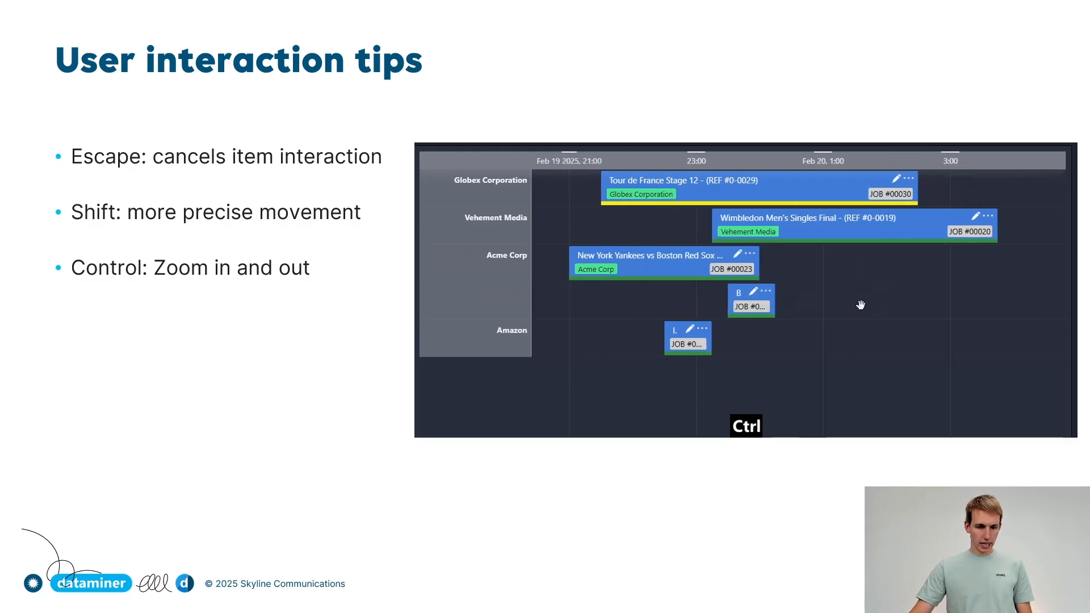
key(alt+Tab)
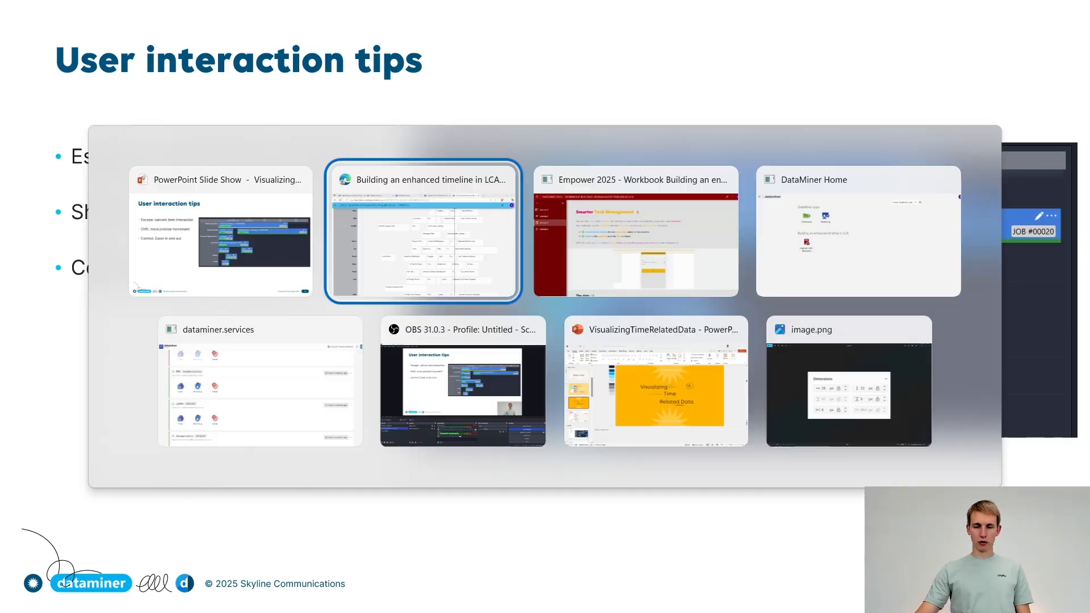
scroll(389, 261, down, 4)
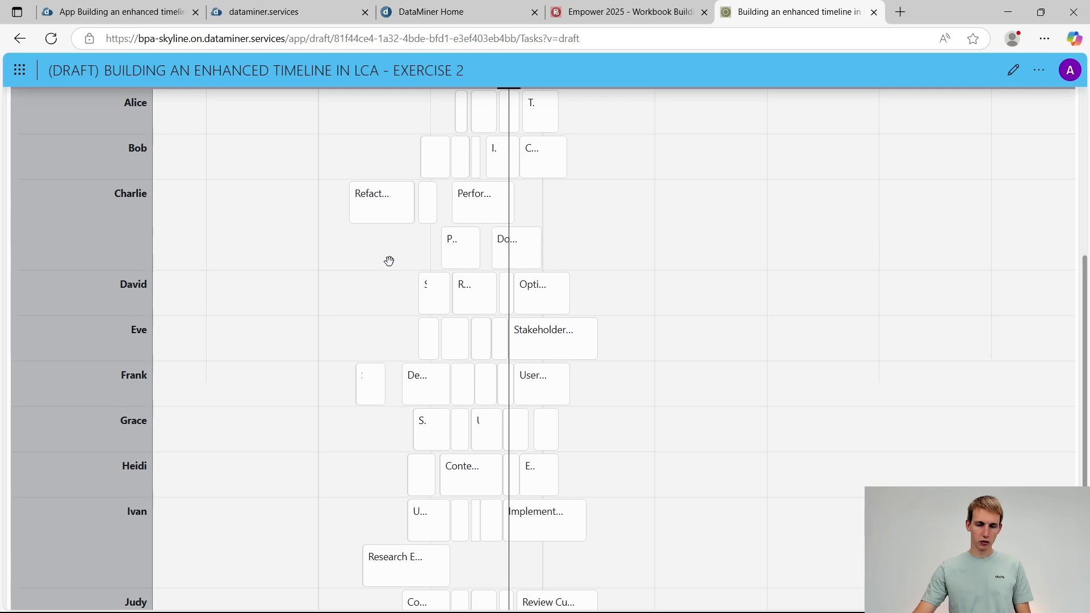
scroll(390, 261, up, 4)
scroll(390, 261, down, 1)
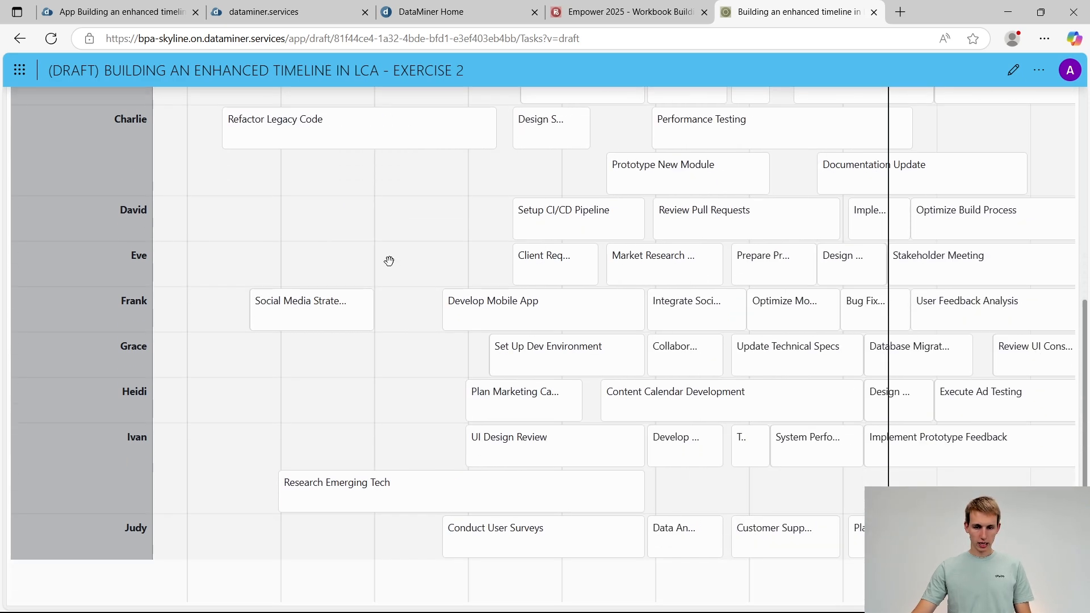
scroll(390, 260, up, 2)
scroll(389, 258, down, 2)
scroll(390, 259, up, 1)
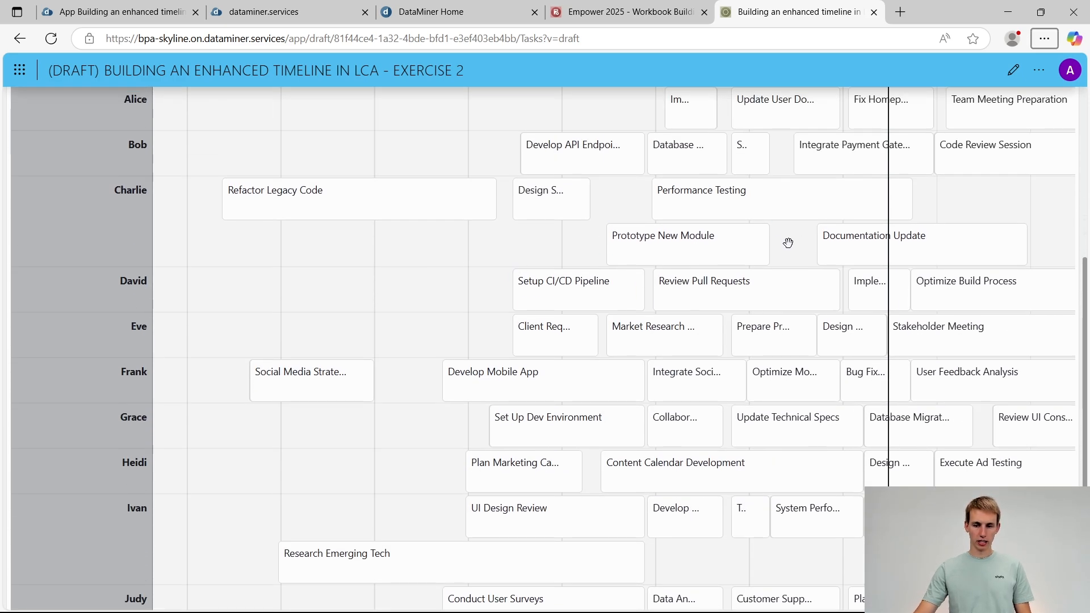
Pan the timeline back and forth through time, and return to the PowerPoint slide with the user interaction tips
drag(772, 246, 248, 247)
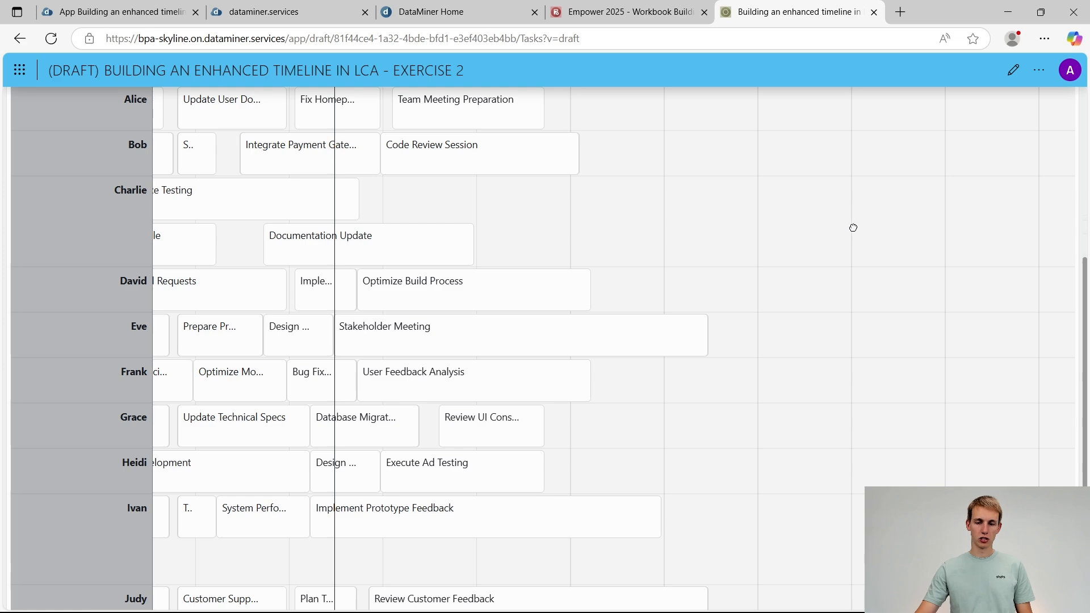
drag(854, 228, 959, 229)
drag(661, 226, 1039, 211)
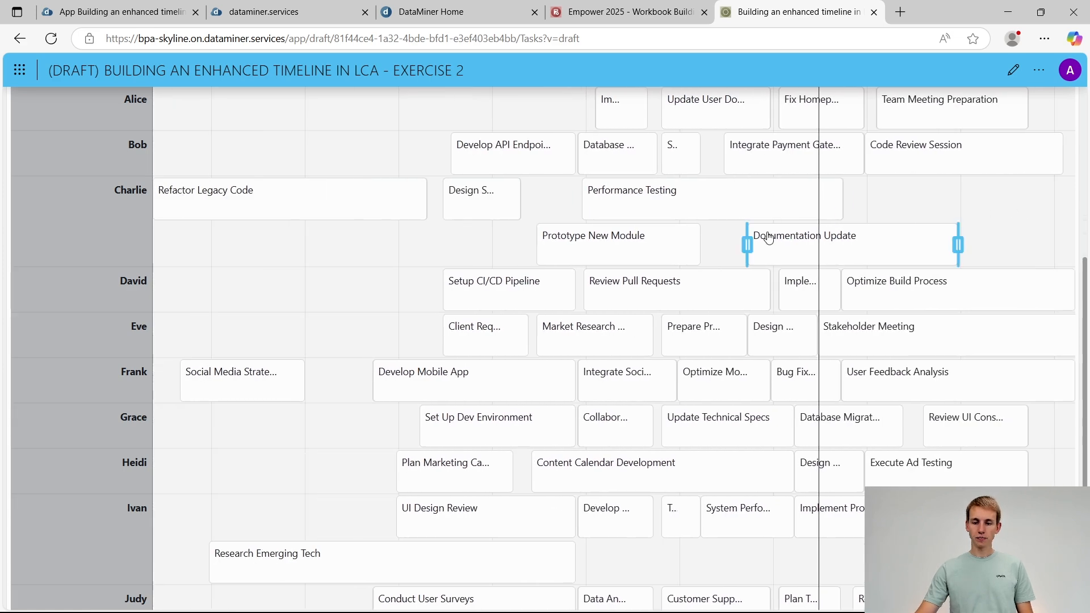
drag(720, 246, 757, 244)
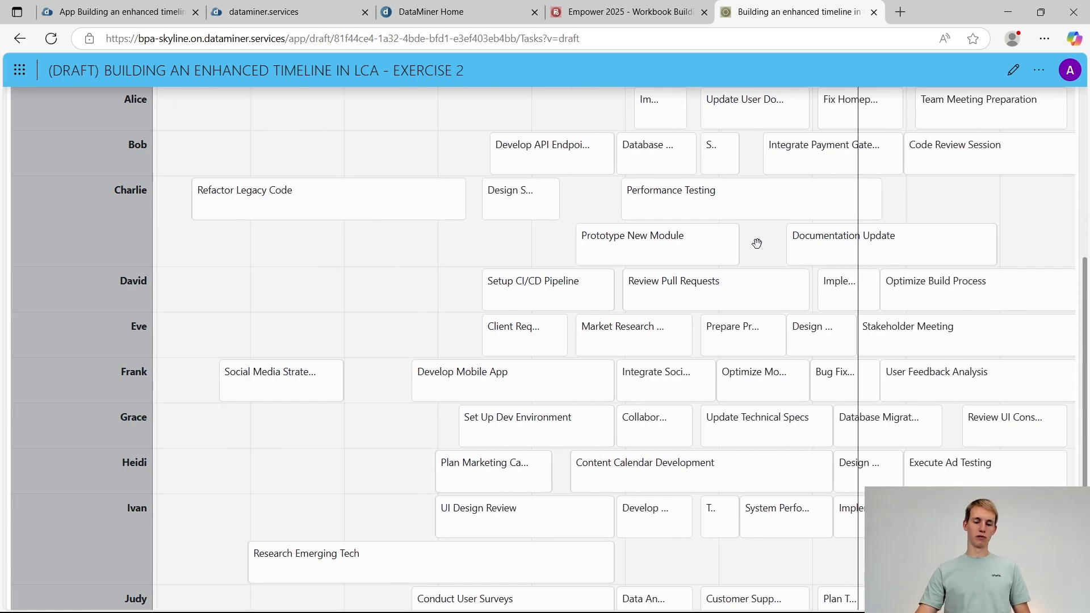
scroll(758, 245, right, 6)
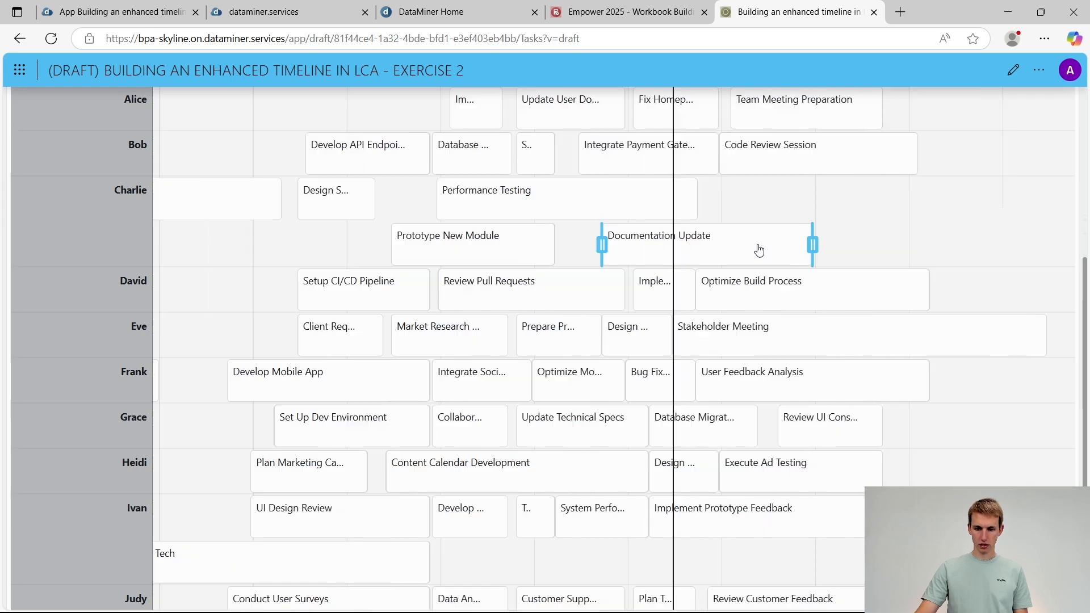
scroll(758, 245, left, 9)
scroll(757, 245, left, 3)
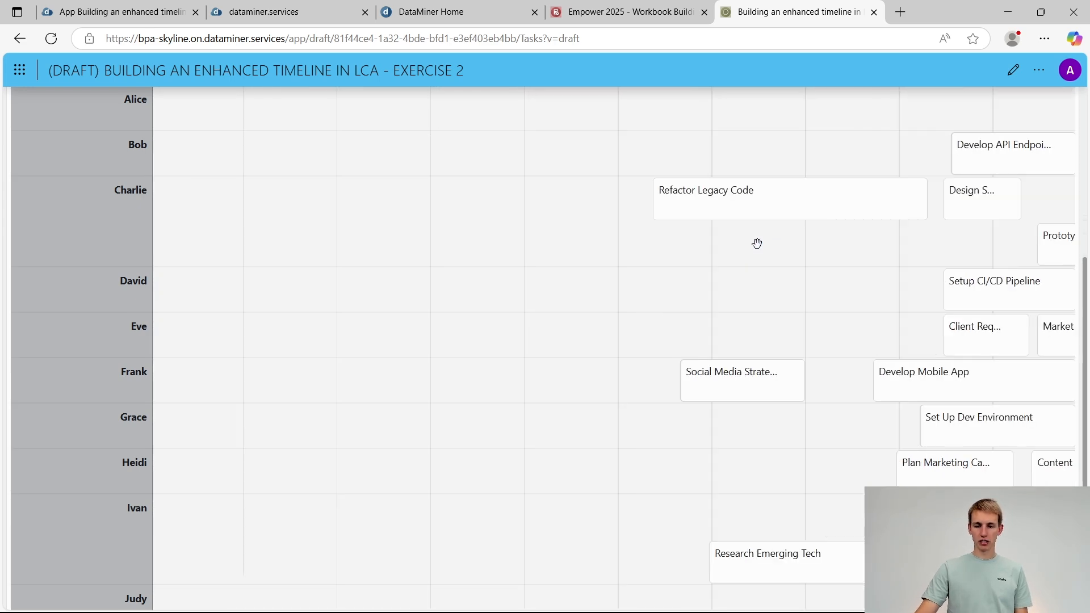
scroll(757, 244, right, 7)
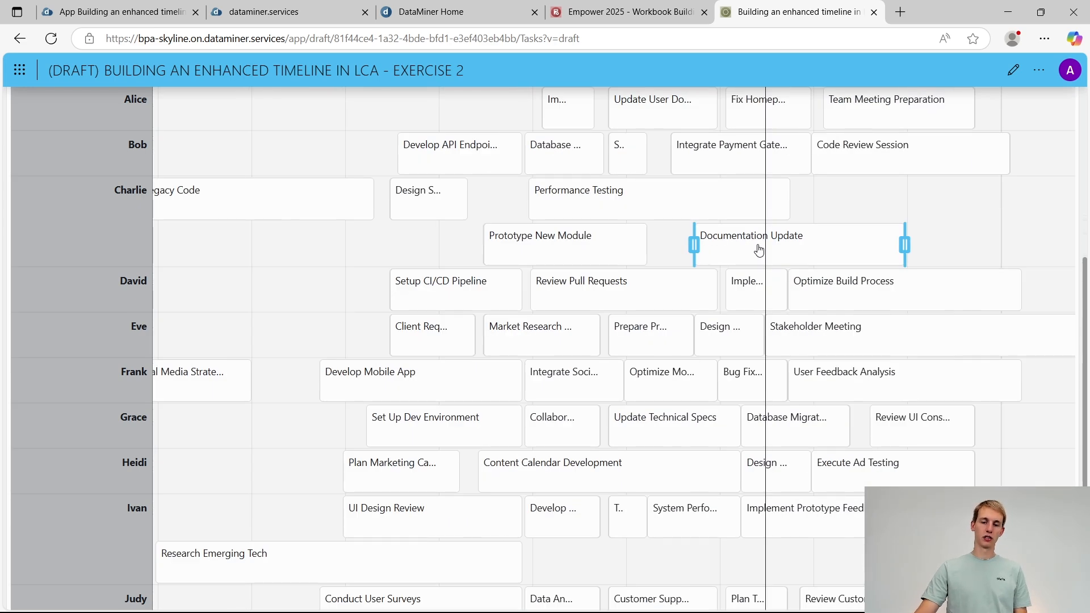
scroll(758, 245, left, 6)
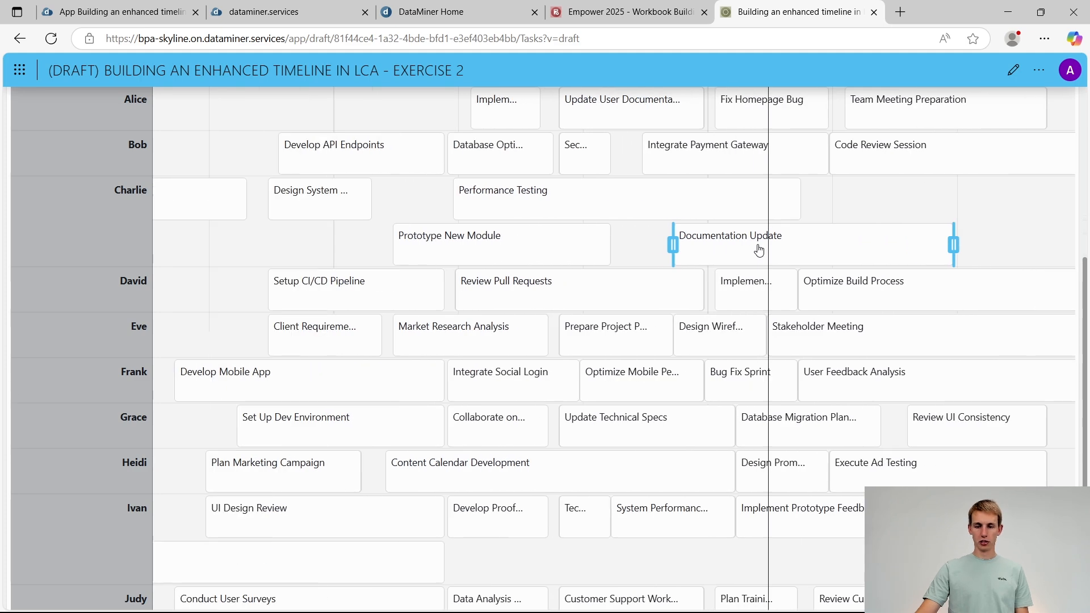
scroll(758, 244, left, 6)
scroll(758, 247, right, 11)
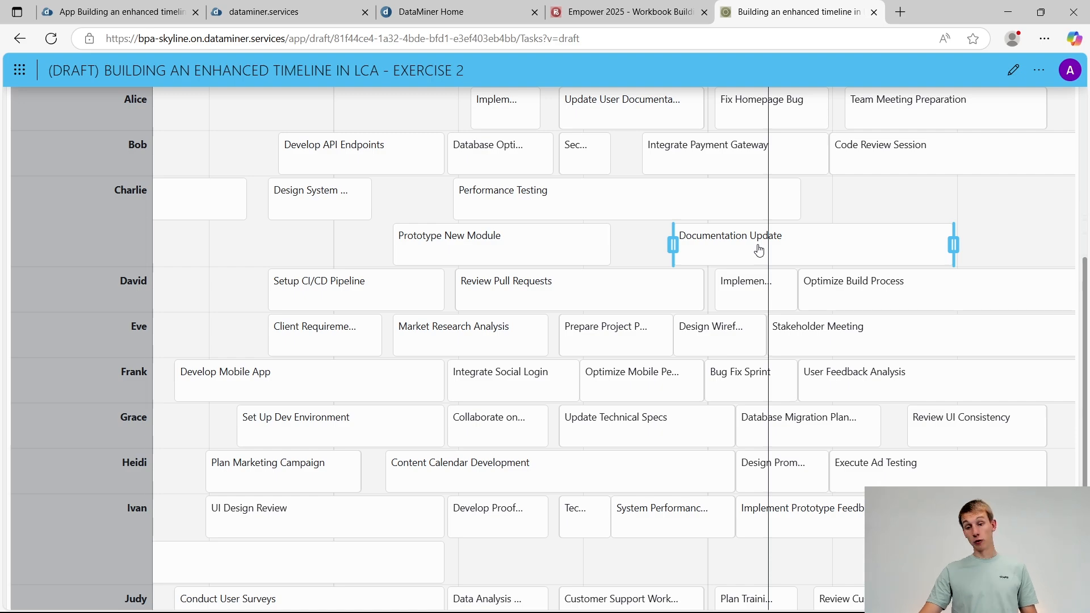
key(alt+Tab)
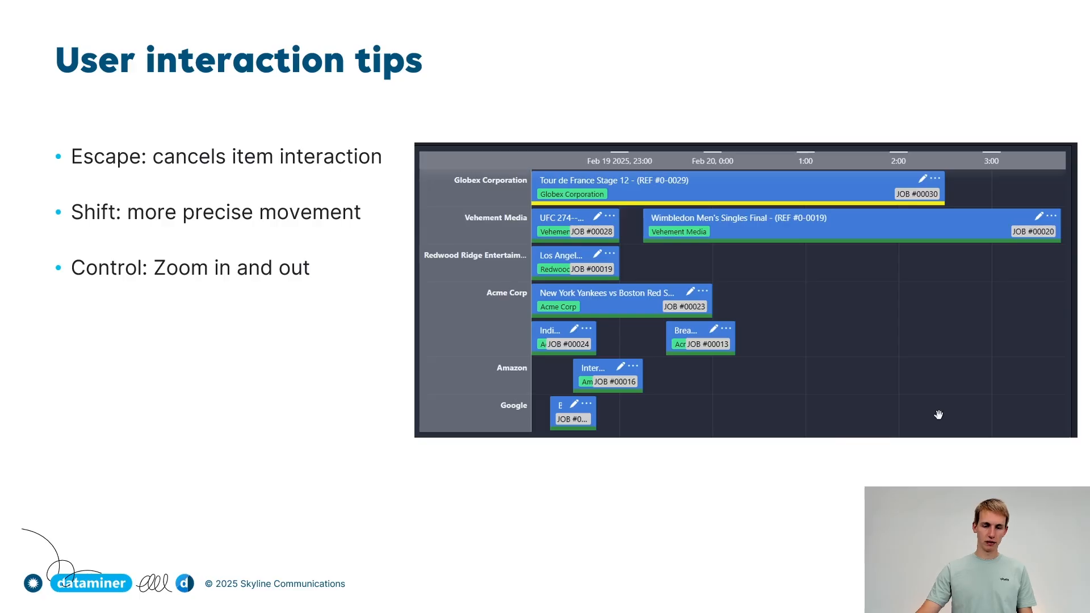
Advance the slide show through the exercise and Templates slides, and switch to the Empower 2025 workbook's Exercise 3 page in Edge
click(309, 357)
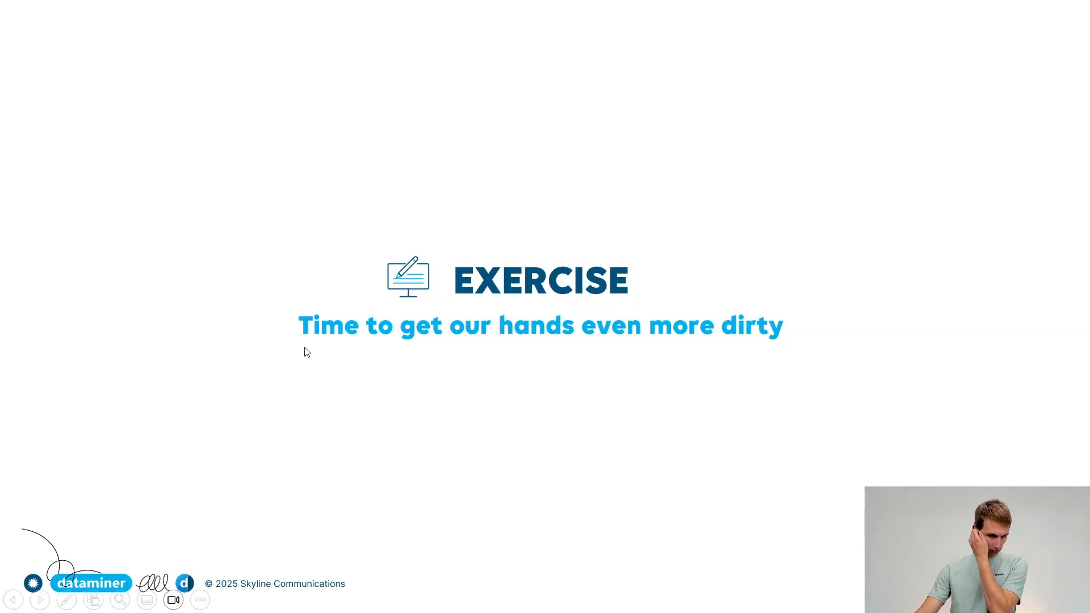
click(309, 360)
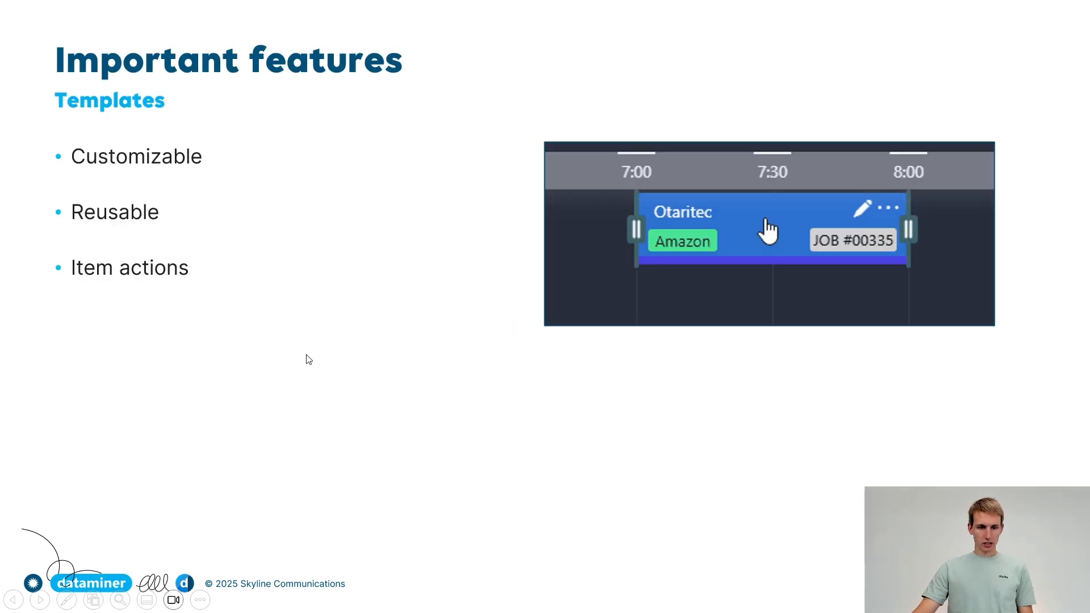
key(alt+Tab)
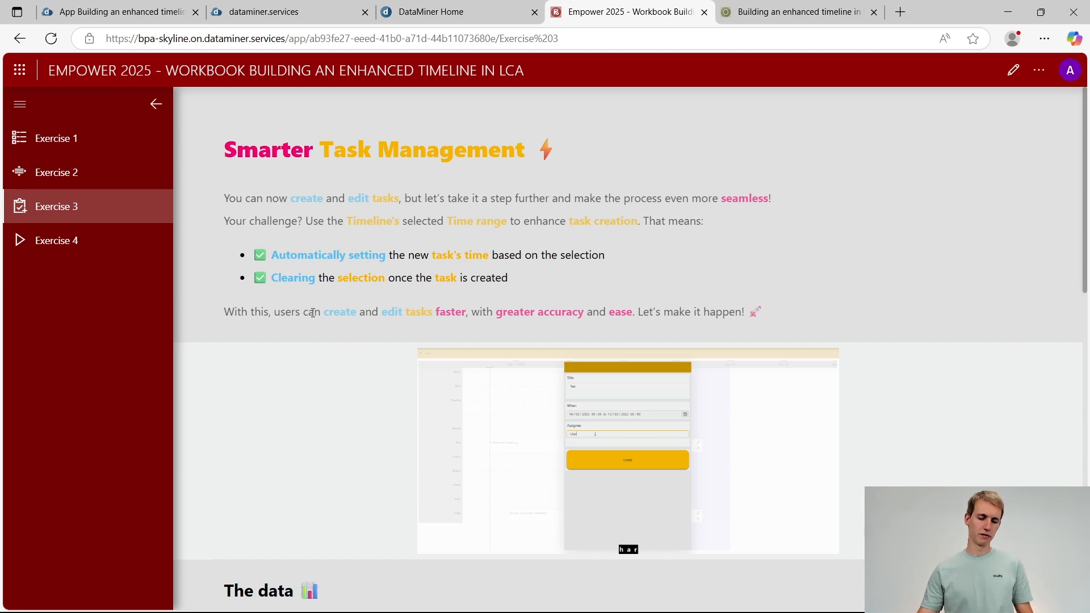
Read through Exercise 3's data, setup and assignment sections in the workbook
scroll(362, 331, down, 1)
scroll(361, 329, down, 10)
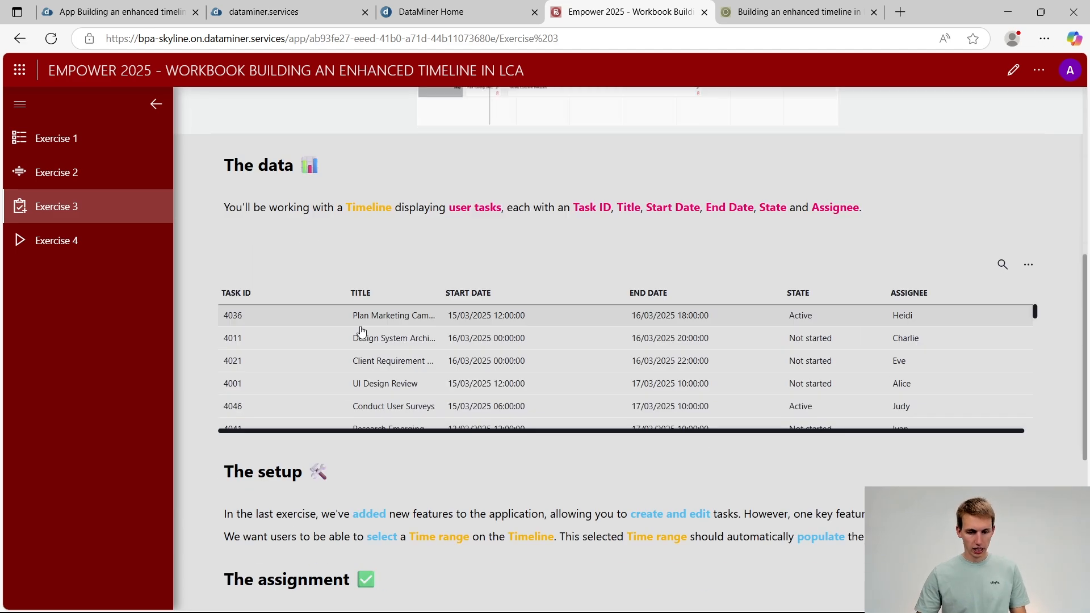
scroll(426, 539, down, 2)
scroll(468, 590, down, 5)
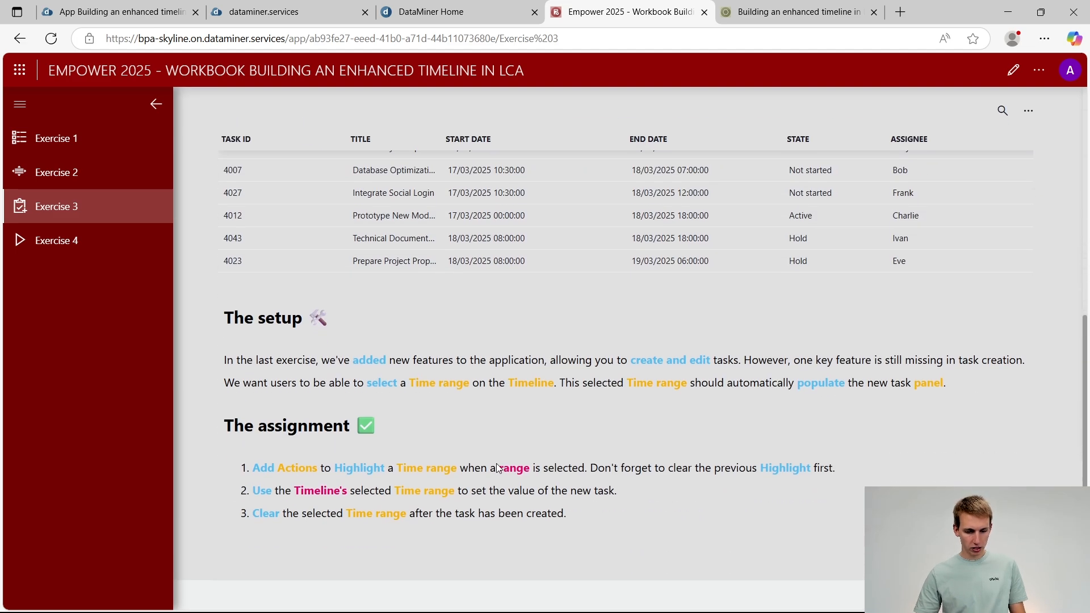
scroll(509, 451, up, 1)
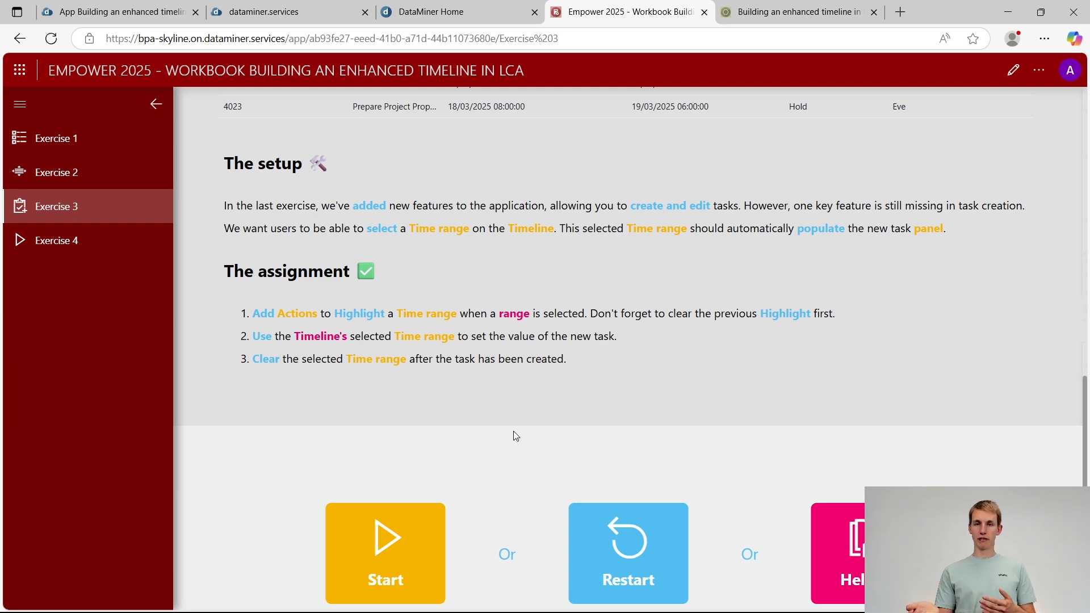
Restart Exercise 3 from the workbook to open its draft app for editing, and collapse the page navigation
key(alt+Tab)
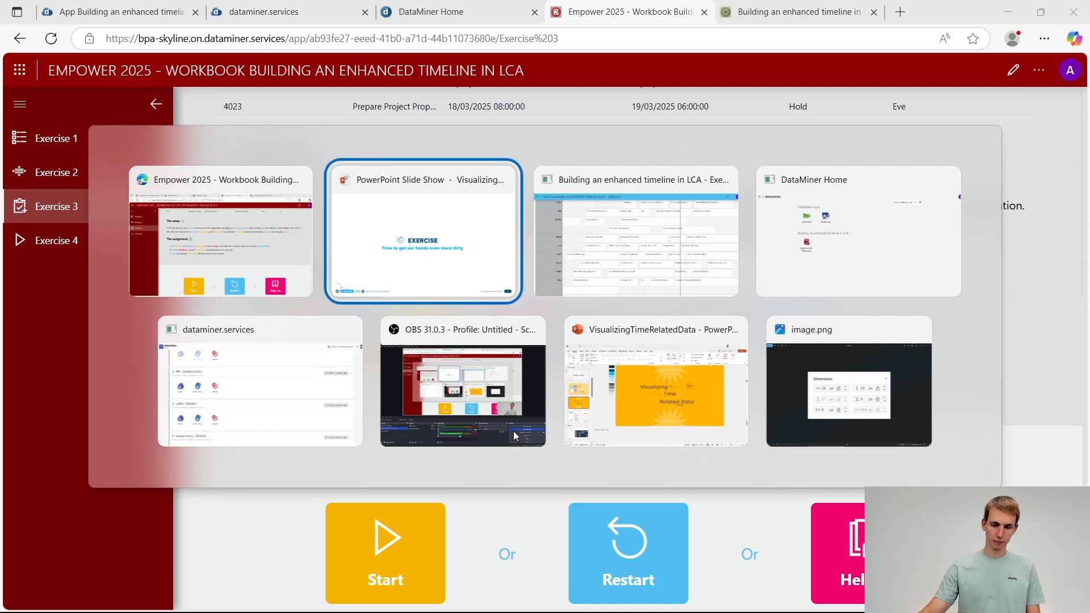
click(234, 251)
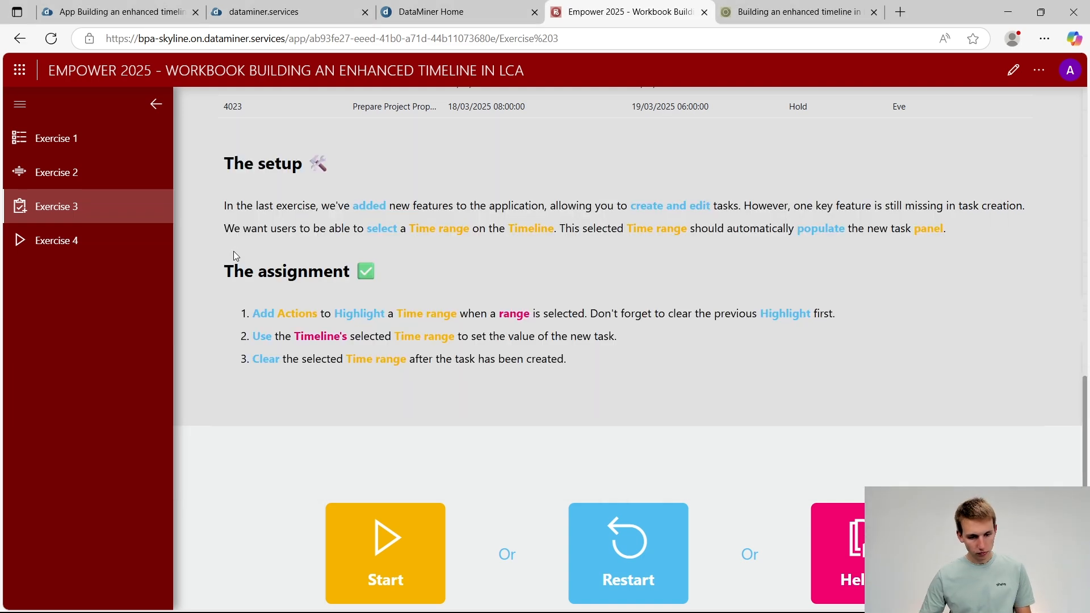
click(609, 564)
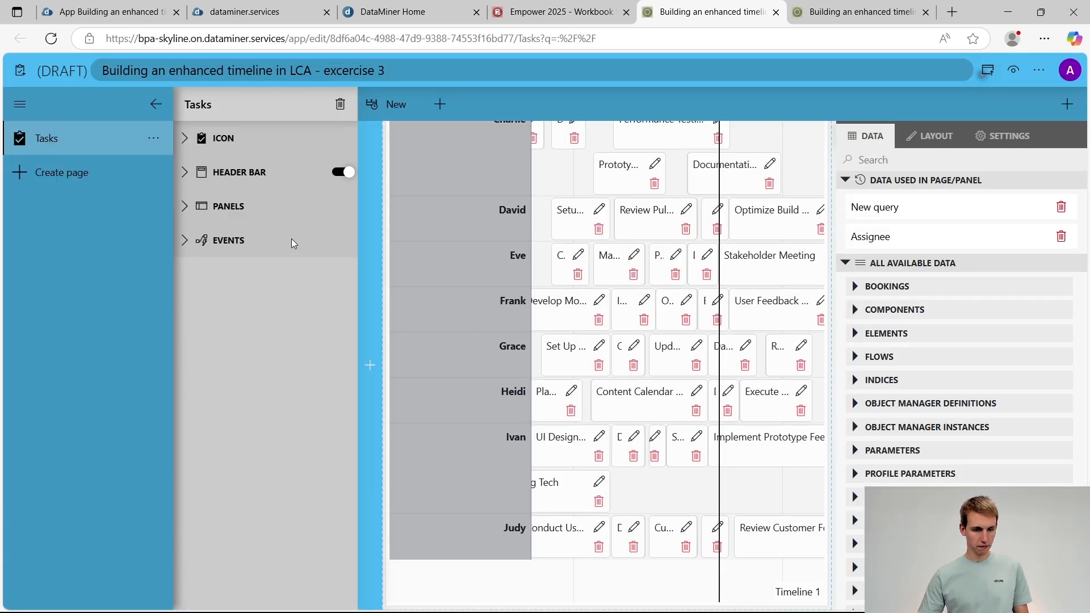
click(157, 103)
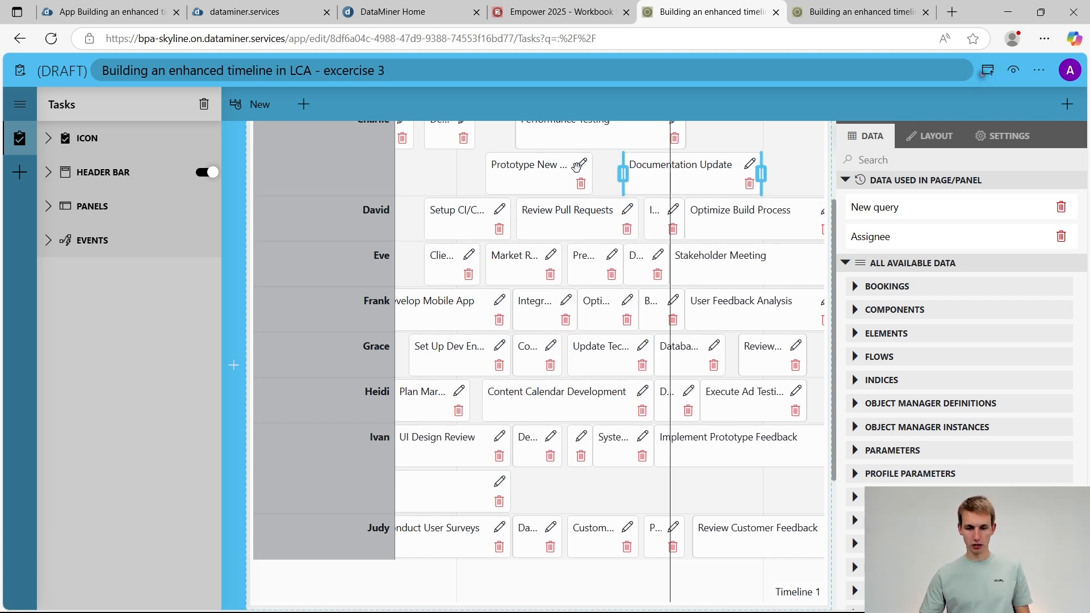
Try turning on range highlighting in the task timeline's settings, and turn it off again
click(607, 171)
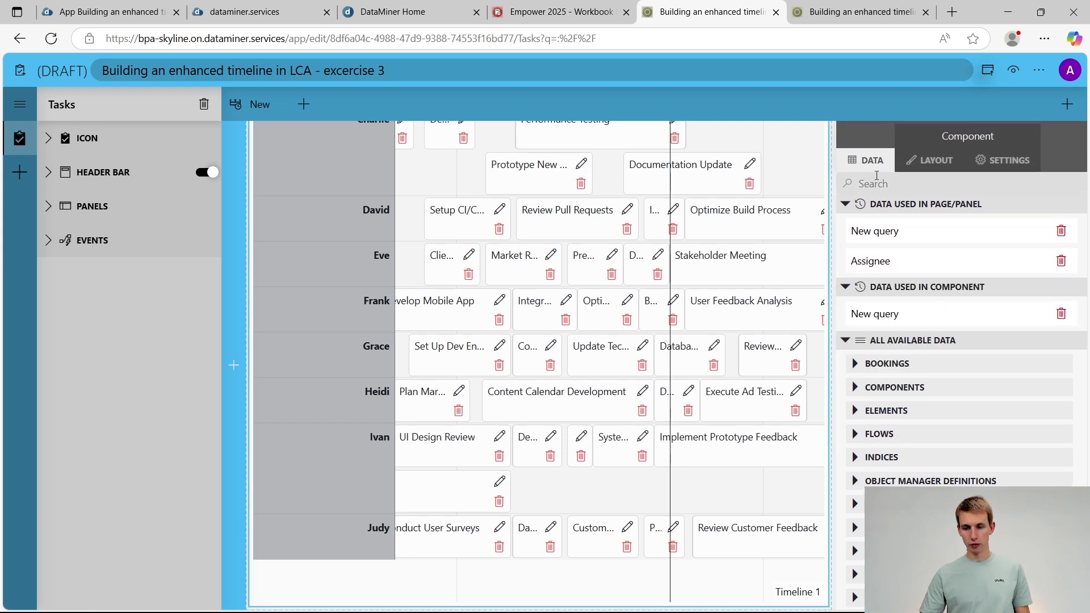
click(1002, 160)
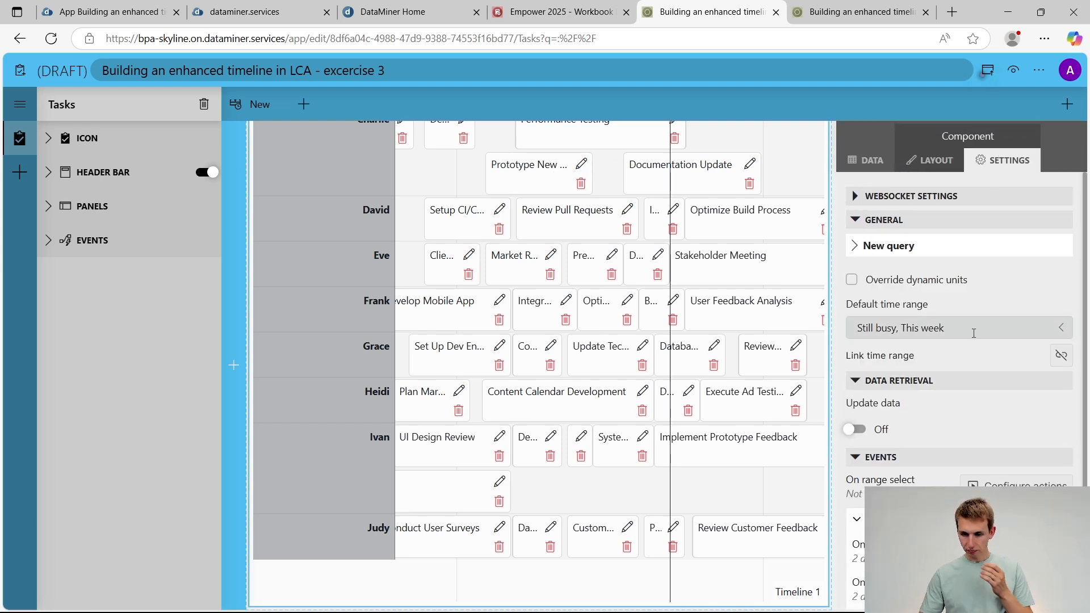
scroll(974, 333, down, 2)
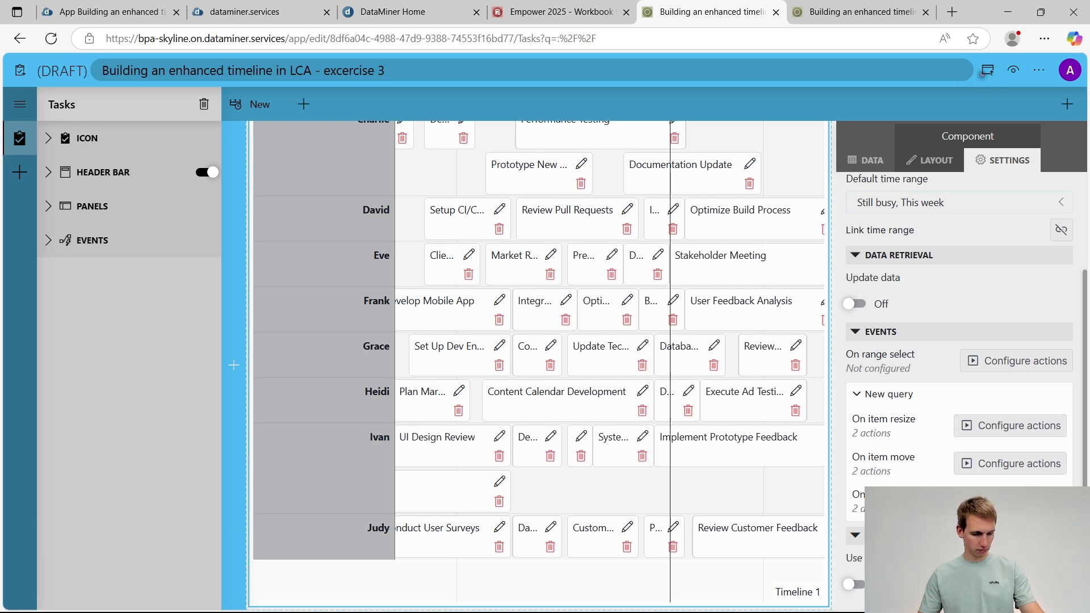
click(856, 585)
scroll(980, 570, down, 1)
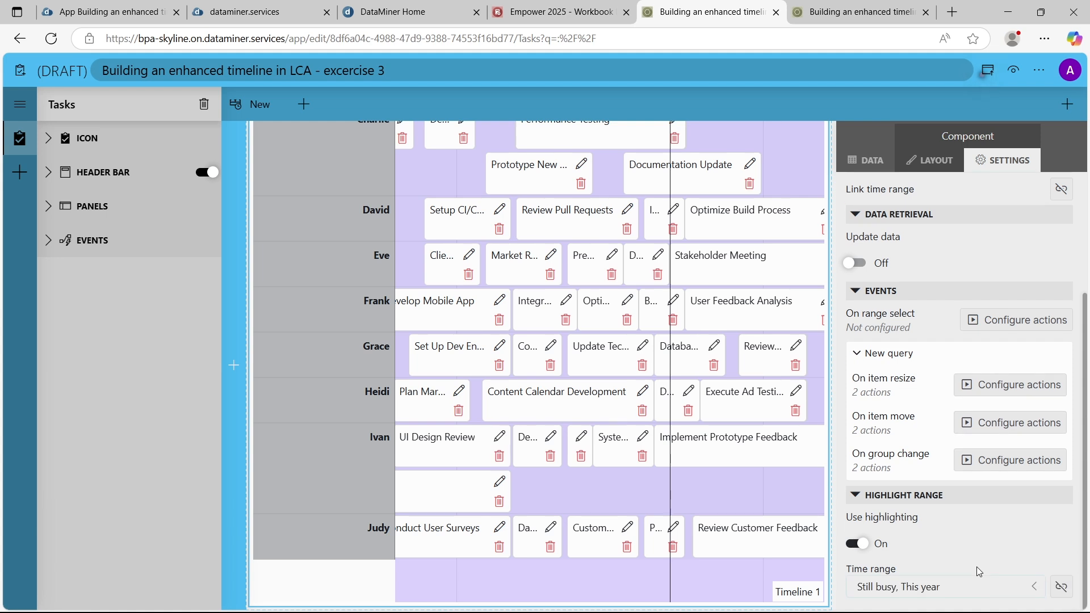
click(855, 545)
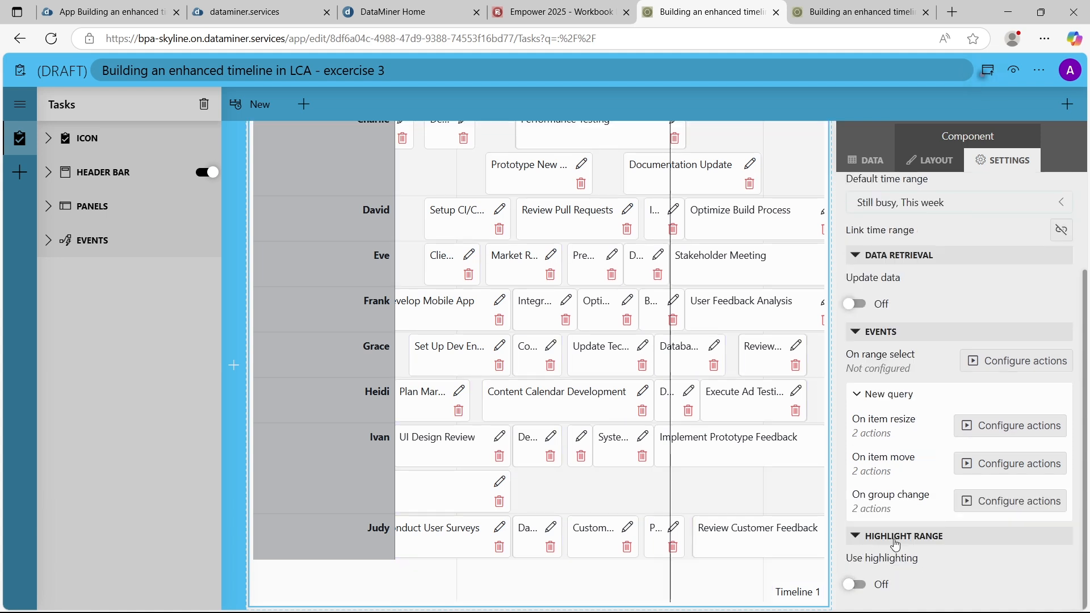
Inspect the timeline's range selection actions without changing them, preview the draft app, and return to editing it
click(1016, 363)
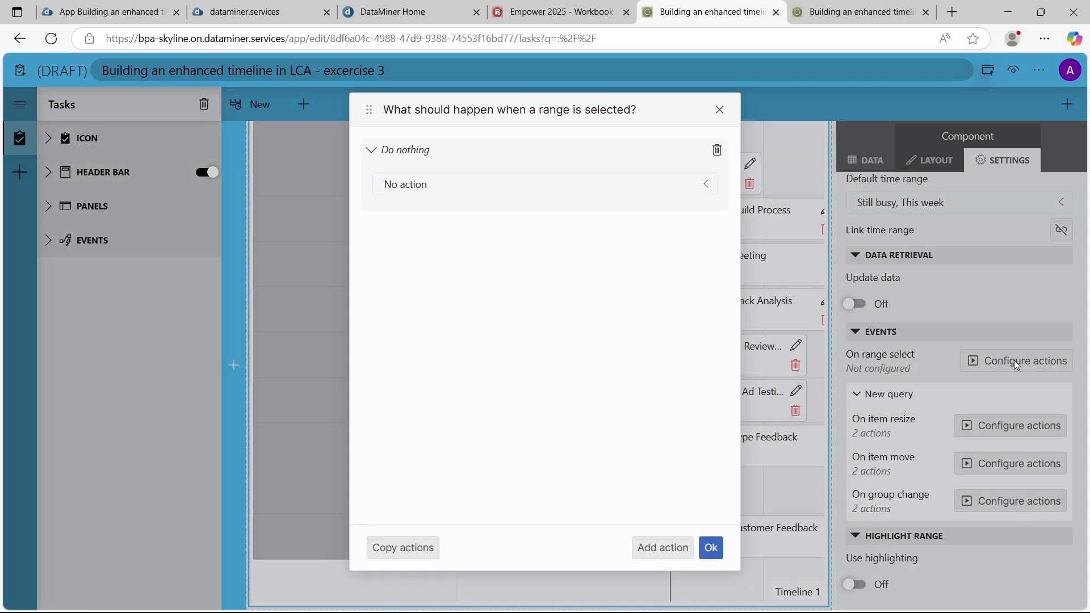
click(720, 110)
click(1014, 70)
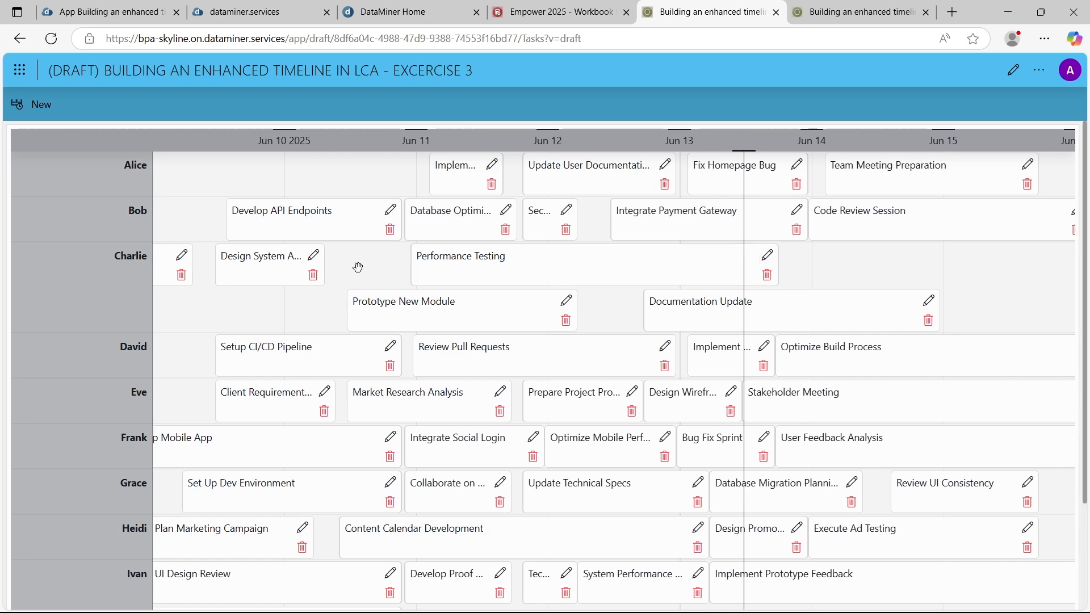
click(1013, 70)
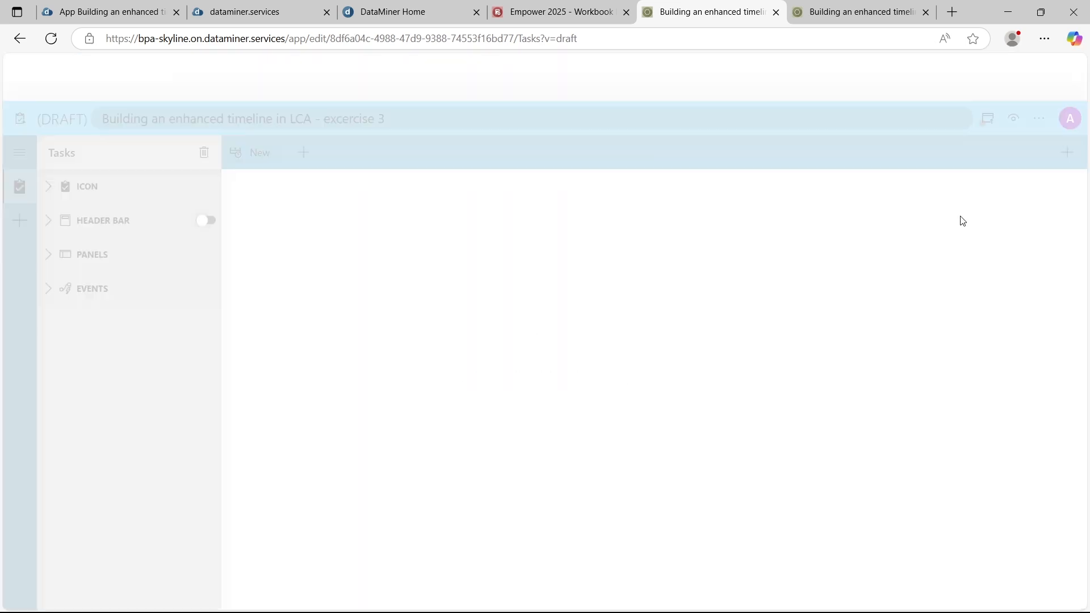
Configure the timeline's On range select event with a component action that clears the timeline's highlights
click(797, 207)
click(991, 165)
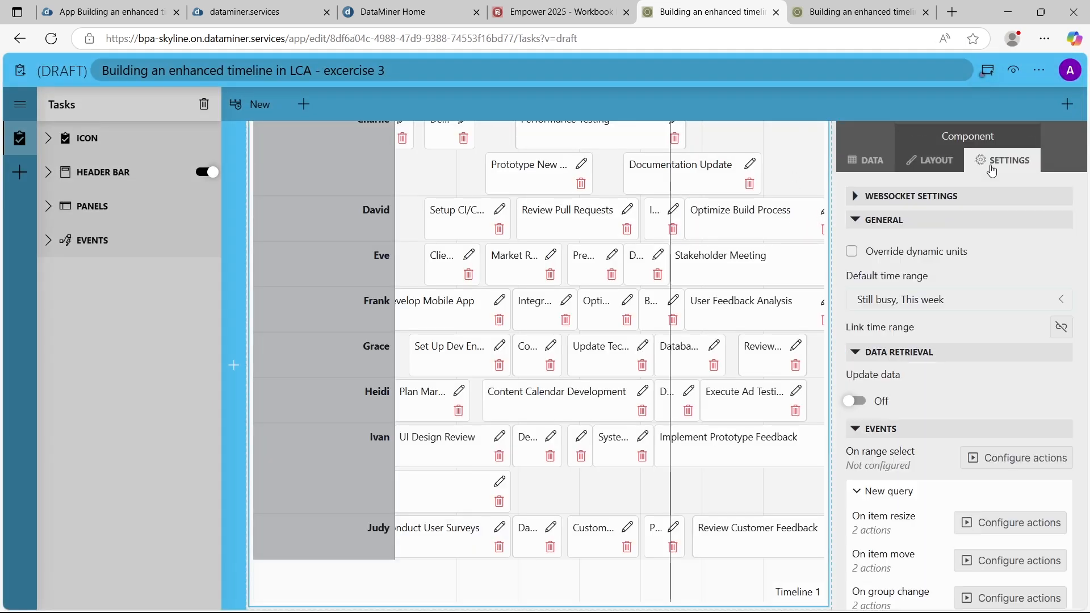
scroll(1031, 362, down, 2)
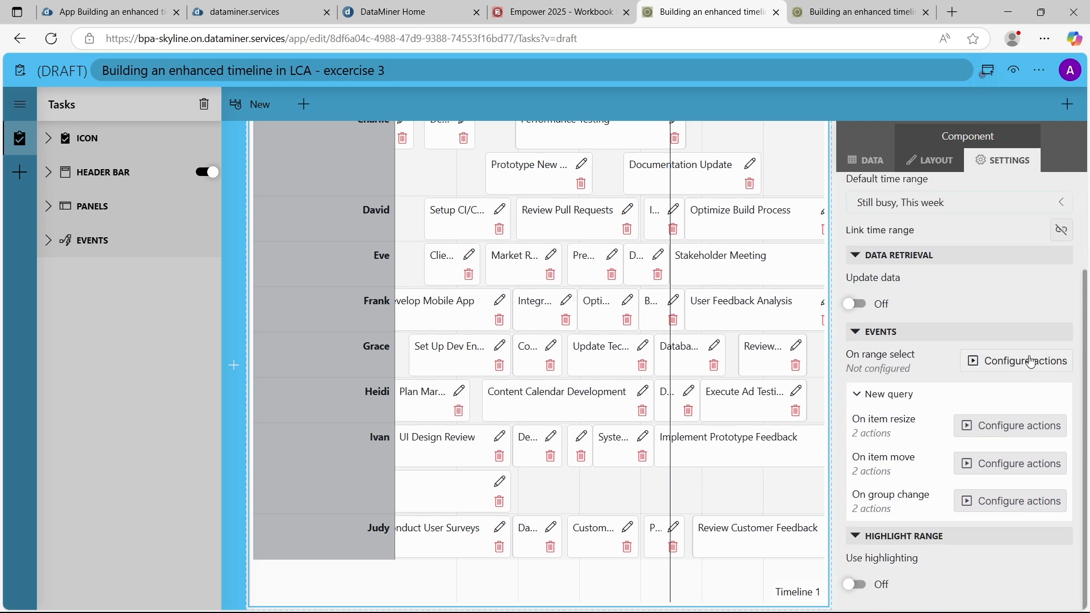
click(1030, 361)
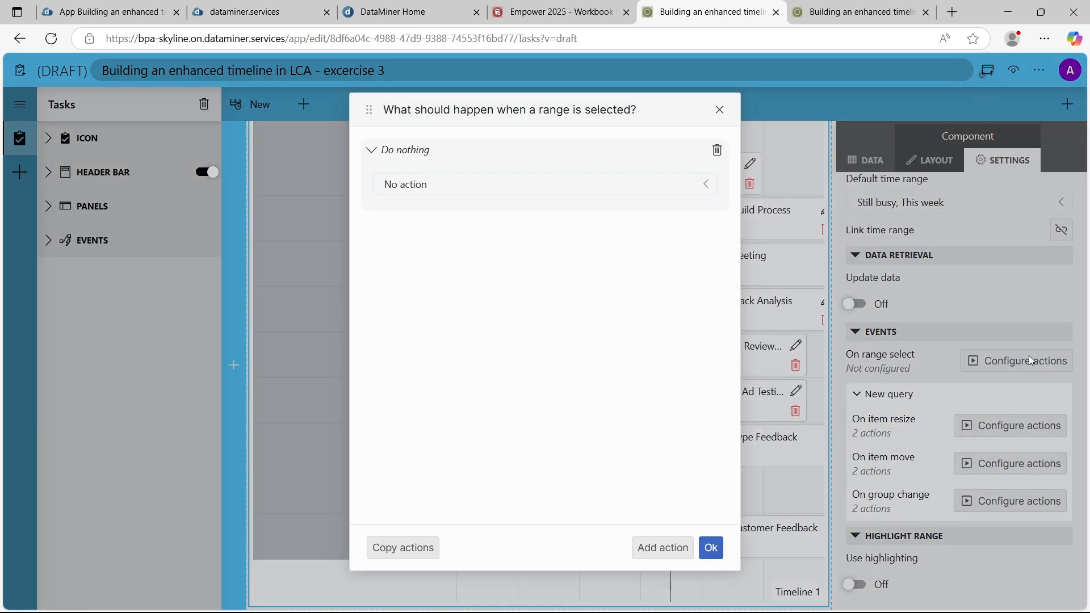
click(555, 177)
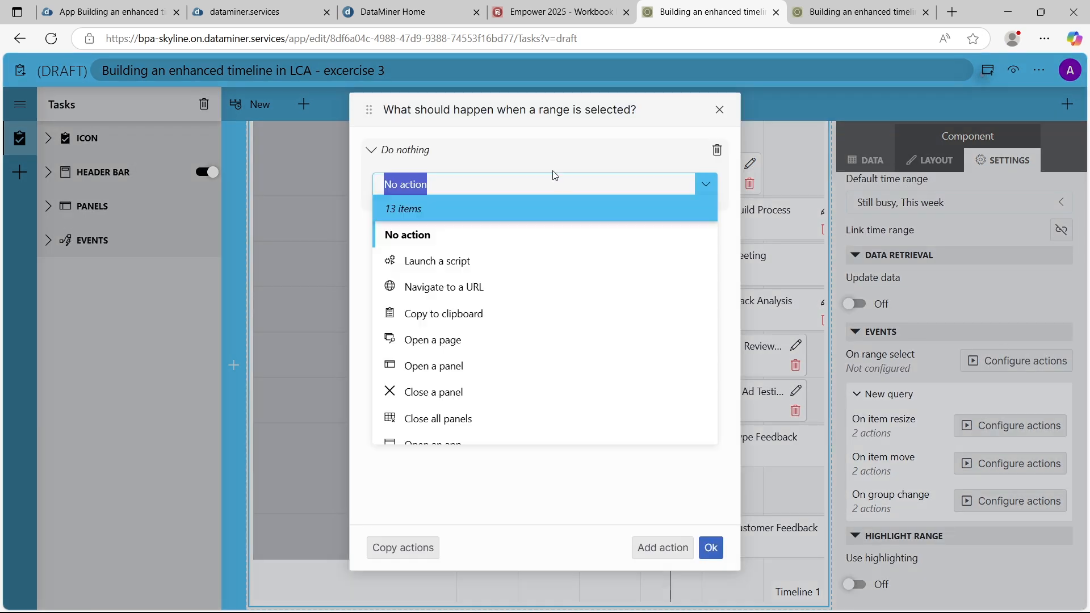
scroll(470, 423, down, 2)
click(487, 350)
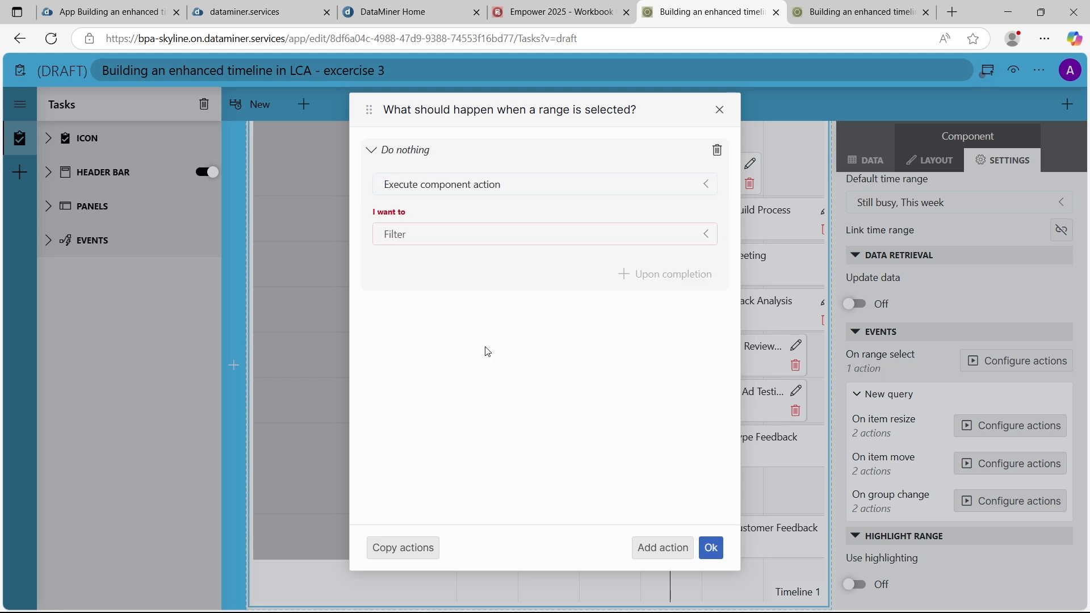
click(448, 240)
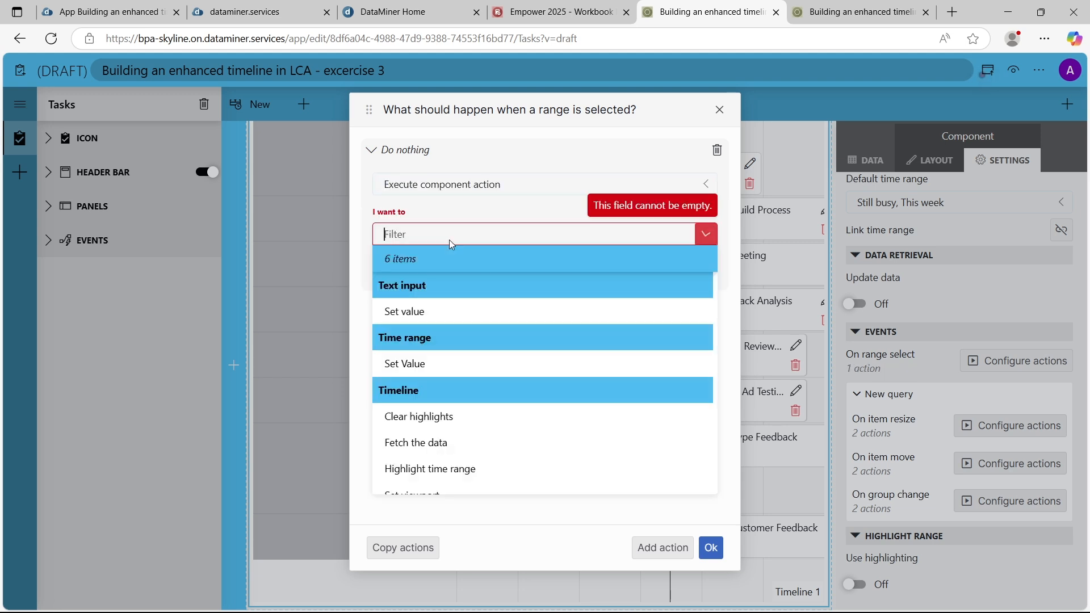
click(458, 413)
Add a component action upon completion of Clear highlights that runs Highlight time range on Timeline 1
click(639, 325)
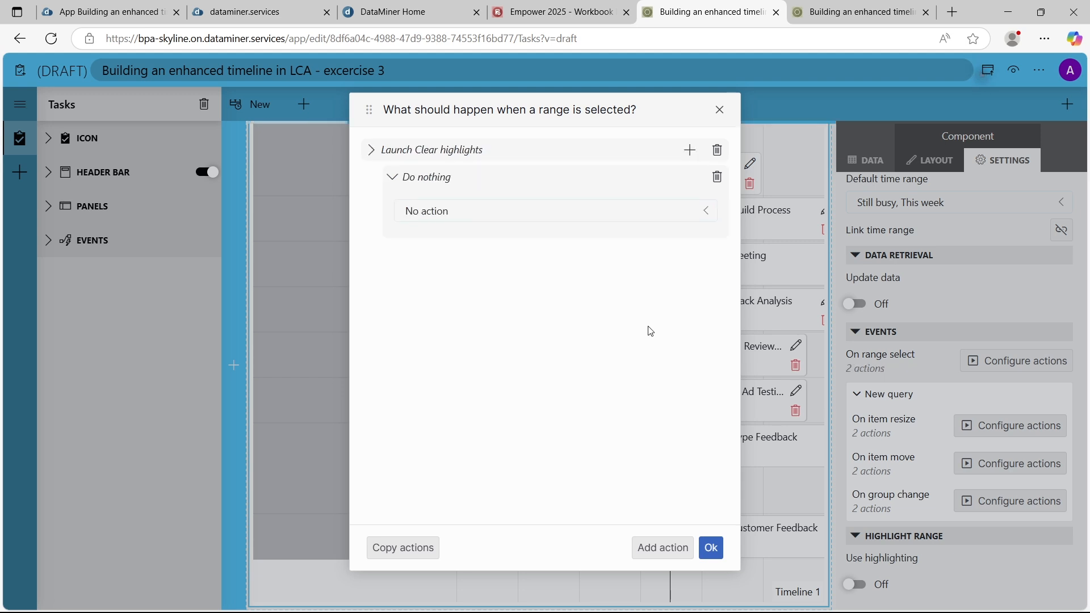
click(528, 211)
scroll(482, 352, down, 2)
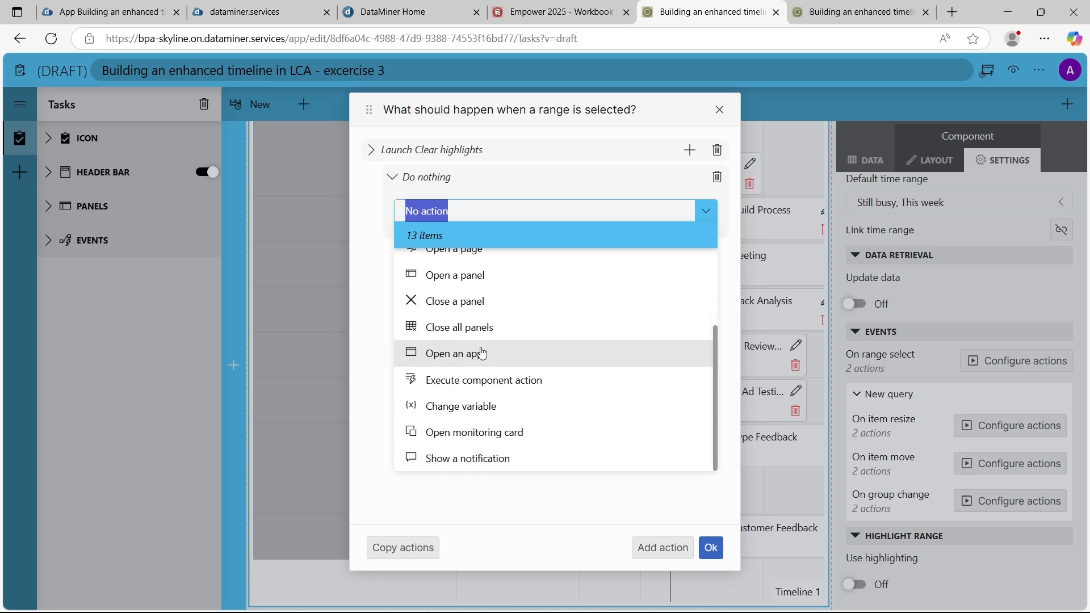
click(496, 386)
click(514, 261)
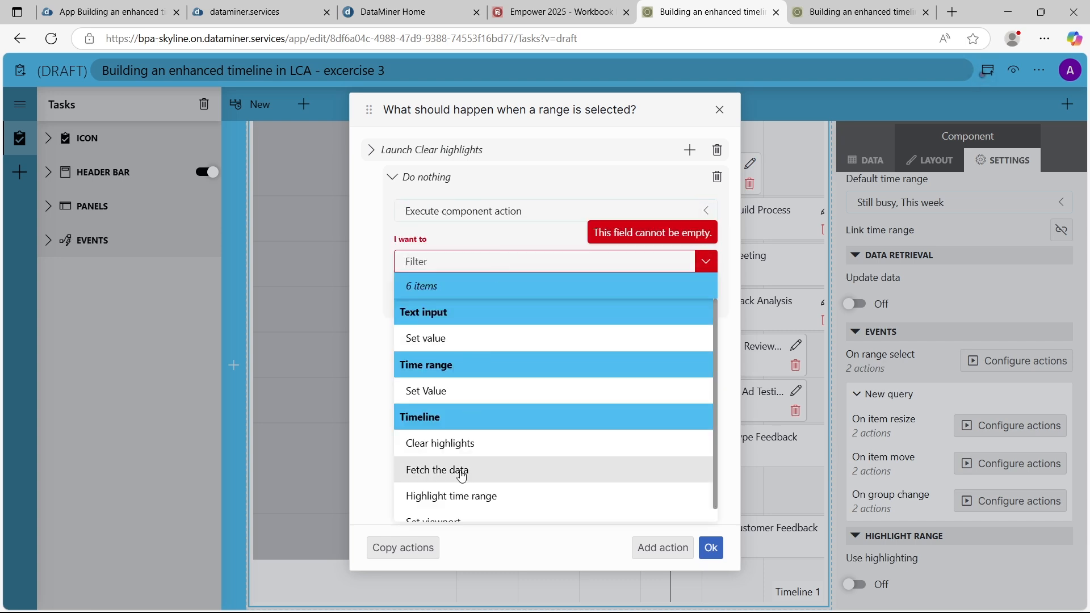
click(479, 497)
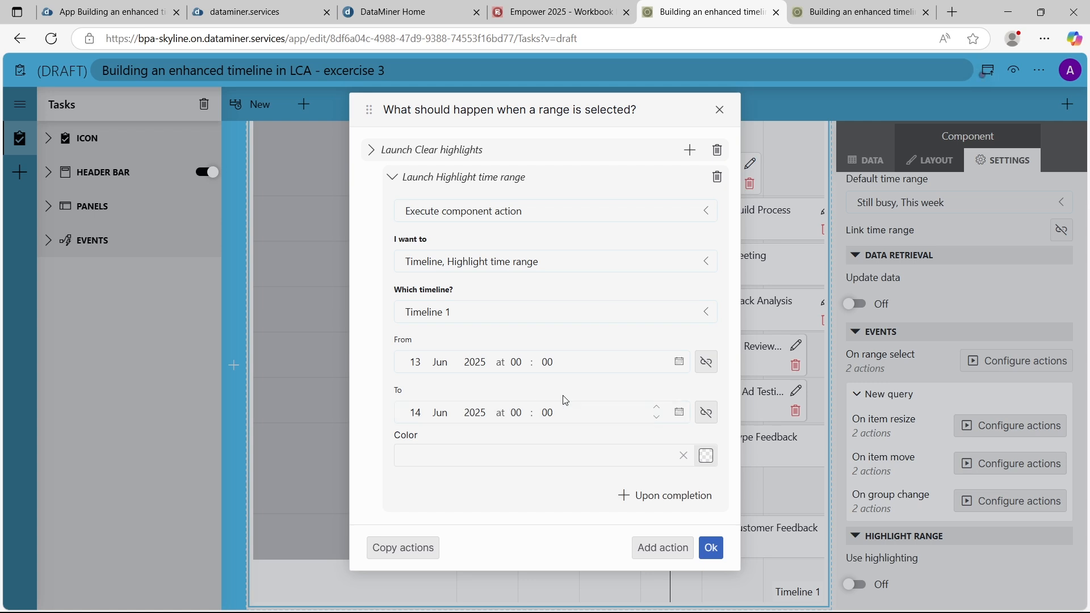
Link the highlight action's From time to the From property of the event info timespan
click(709, 367)
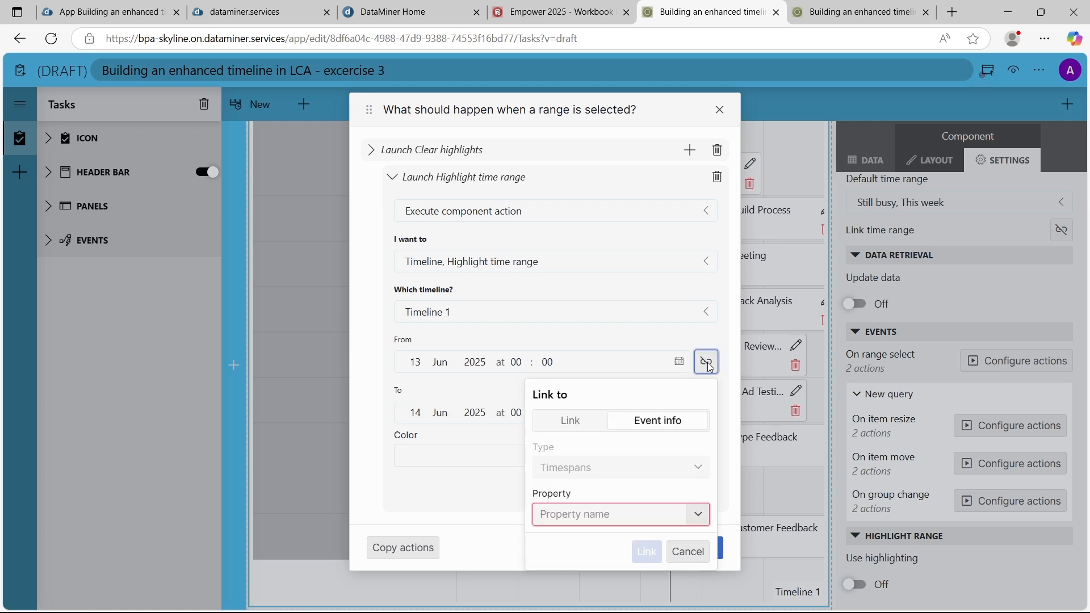
click(654, 521)
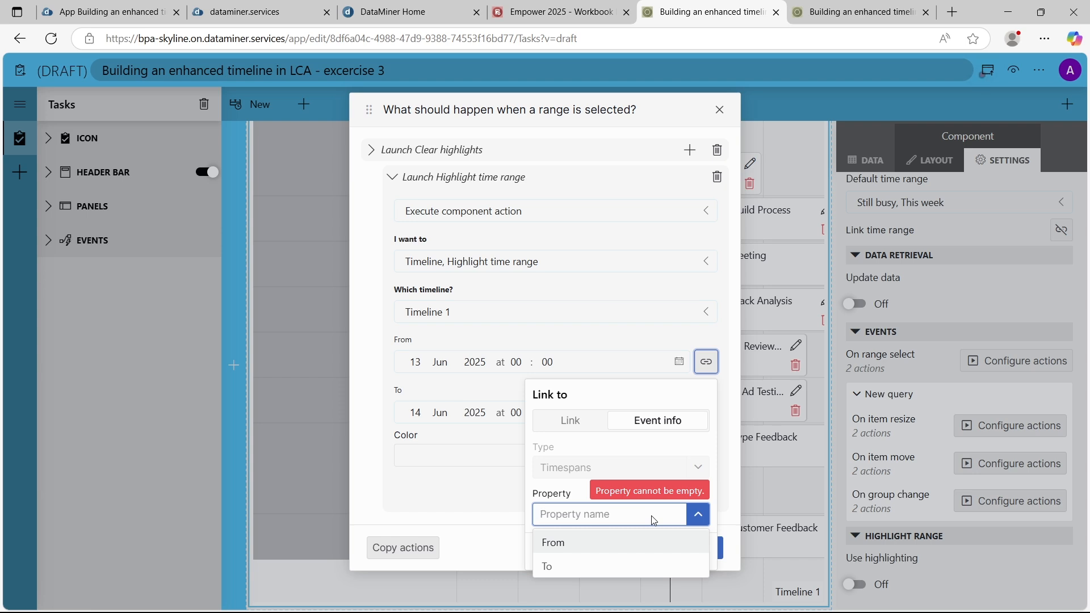
click(608, 546)
click(647, 552)
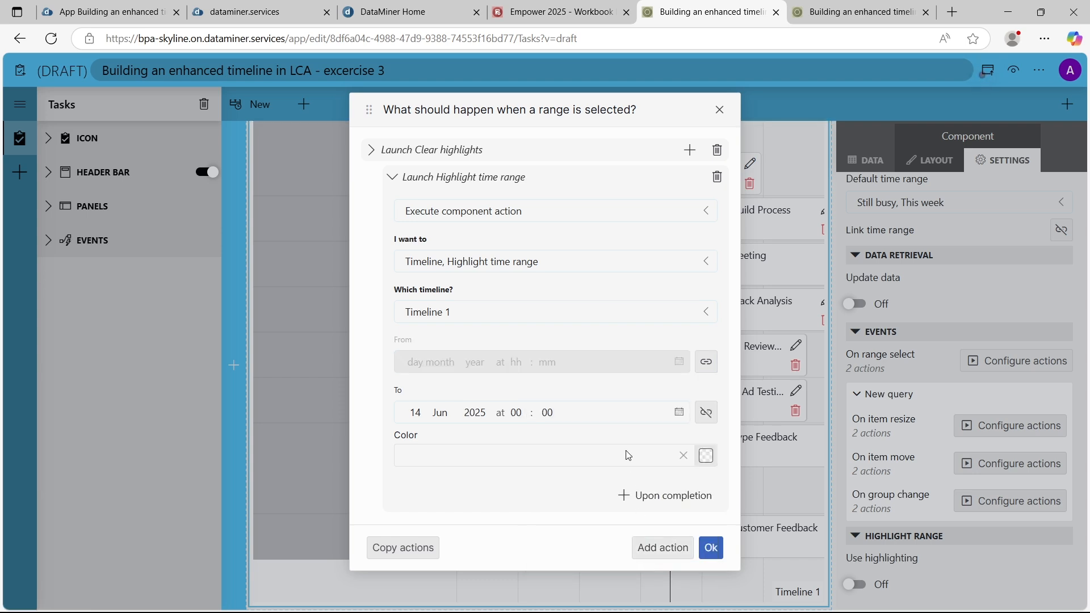
Link the highlight action's To time to the event info's To property, and save the range selection actions
click(707, 419)
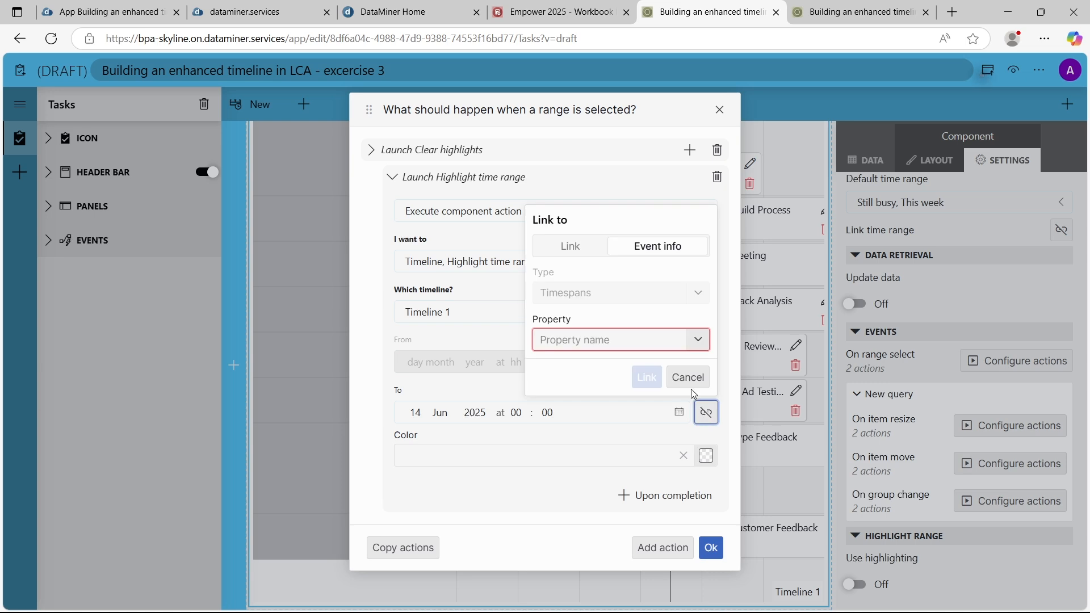
click(687, 344)
click(625, 395)
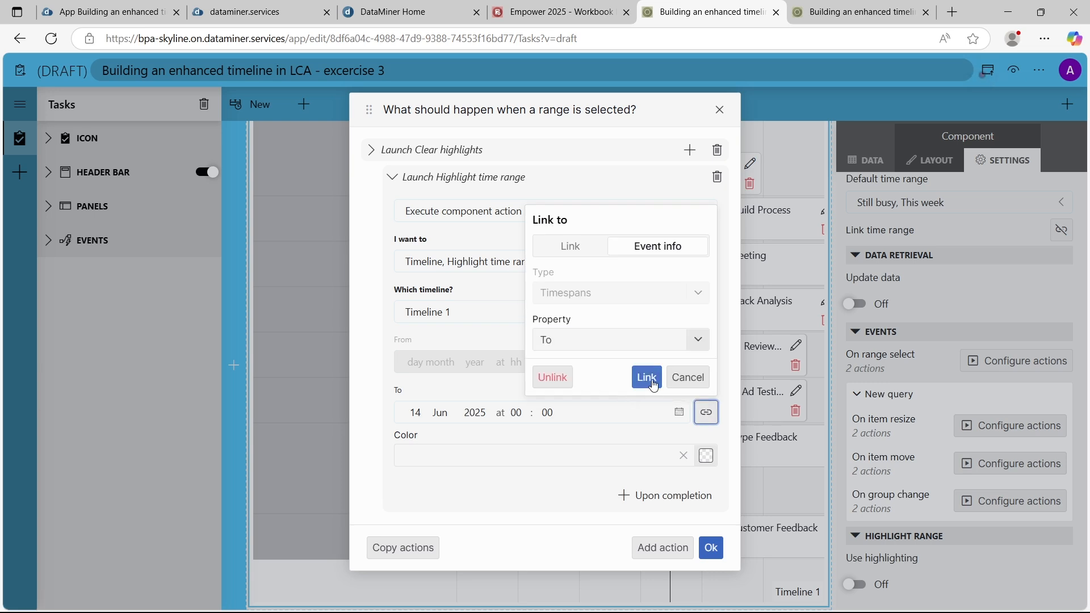
click(645, 374)
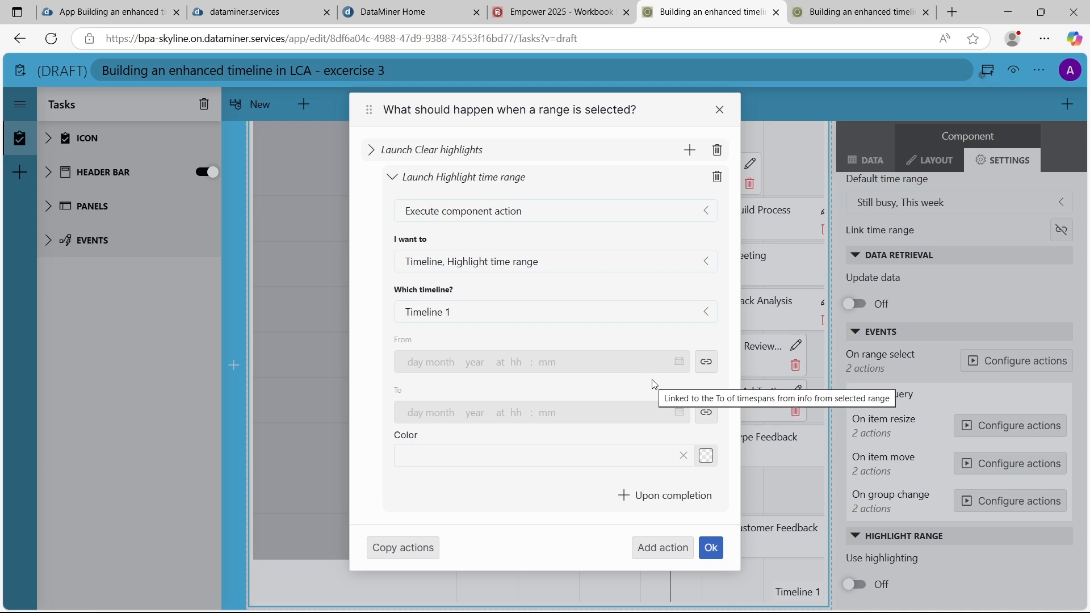
click(711, 548)
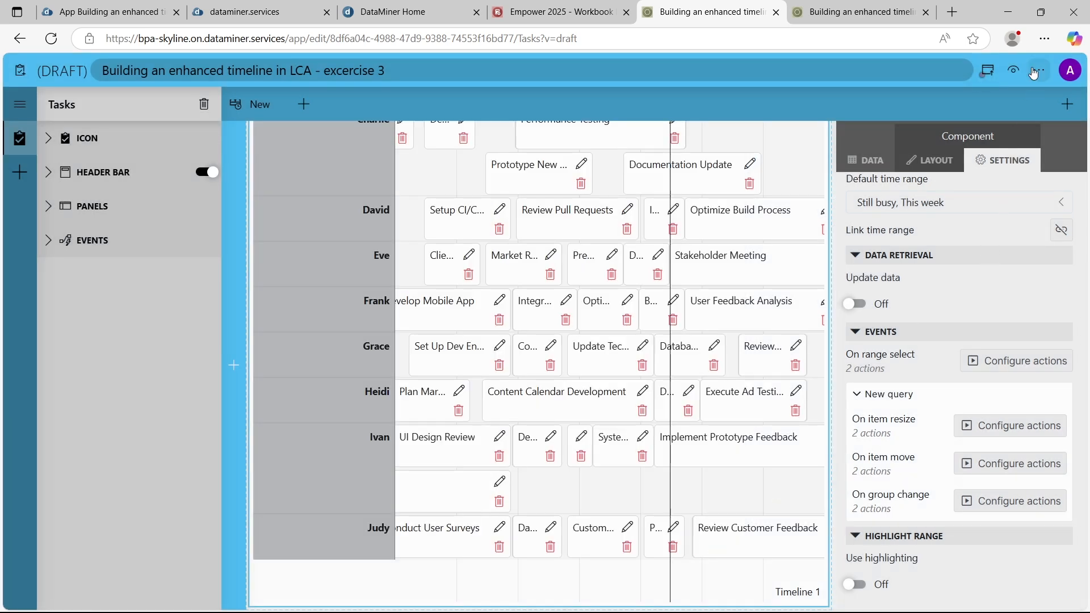
Test the range highlighting in the app preview by selecting from about midday Jun 10 to midday Jun 14, and return to editing
click(1012, 72)
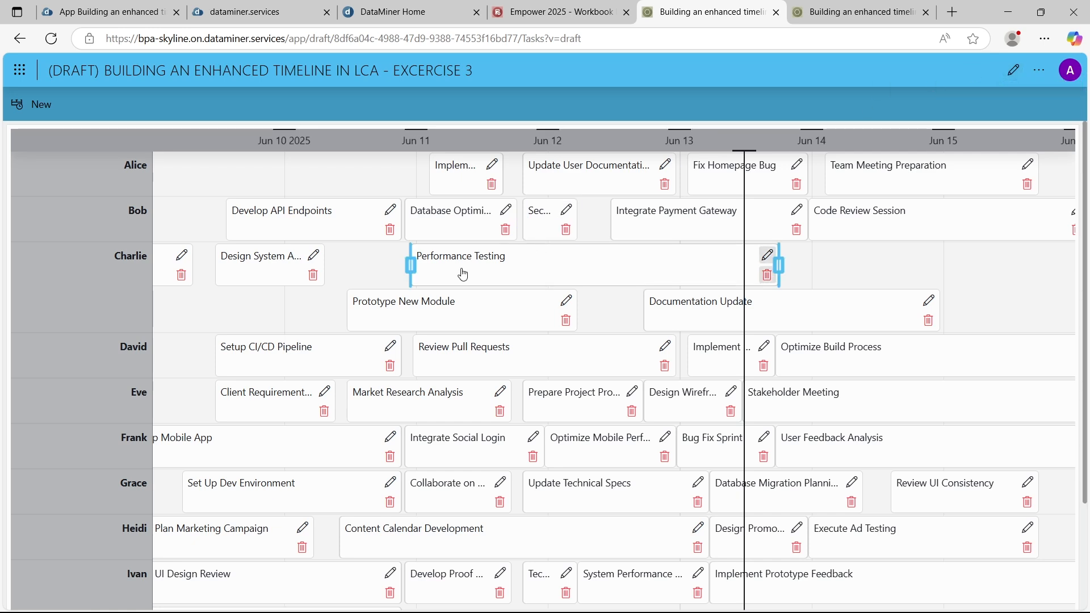
drag(352, 263, 877, 263)
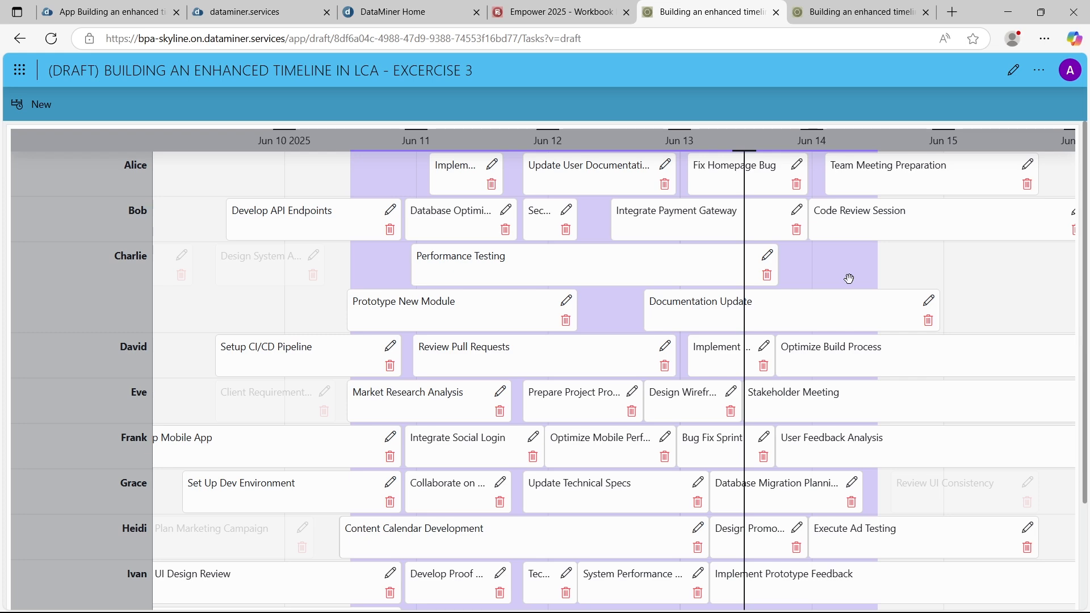
click(1015, 70)
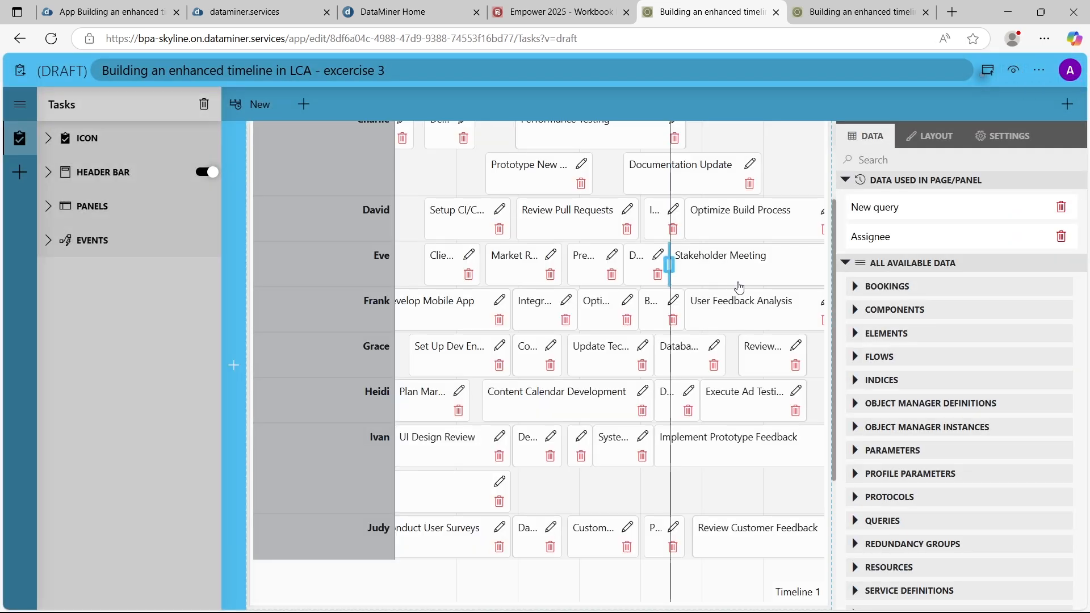
drag(458, 183, 795, 181)
drag(457, 180, 801, 184)
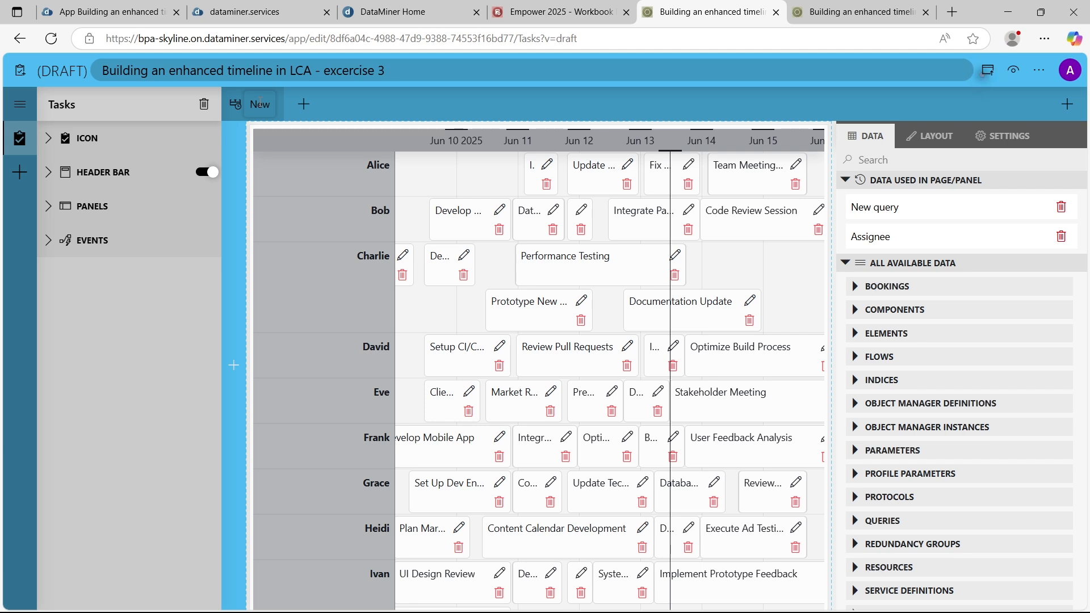
Review the click actions configured for the New button in the Tasks page's header bar
click(47, 209)
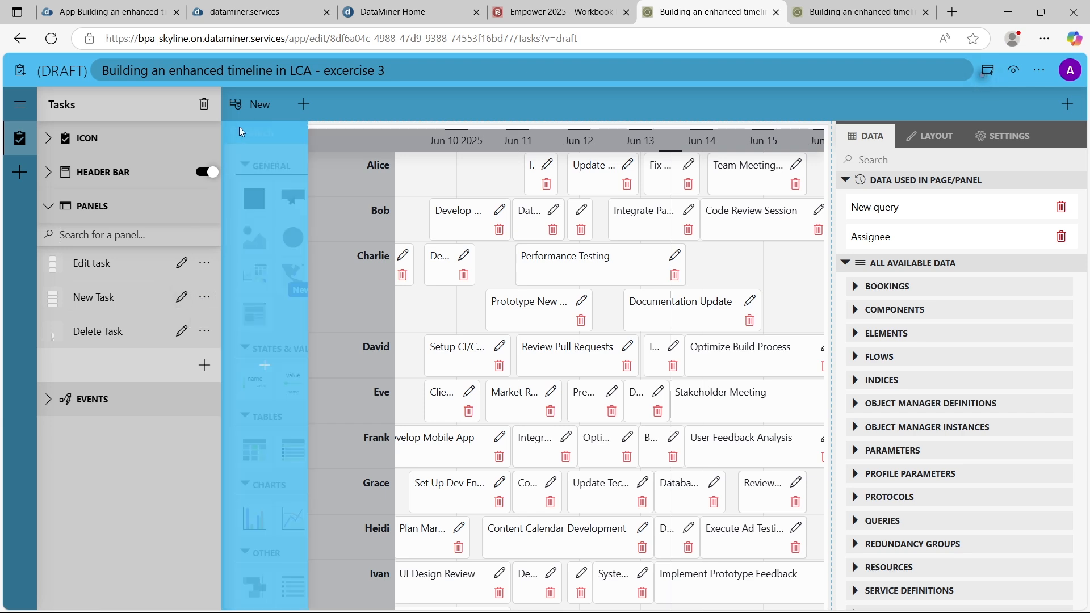
click(254, 104)
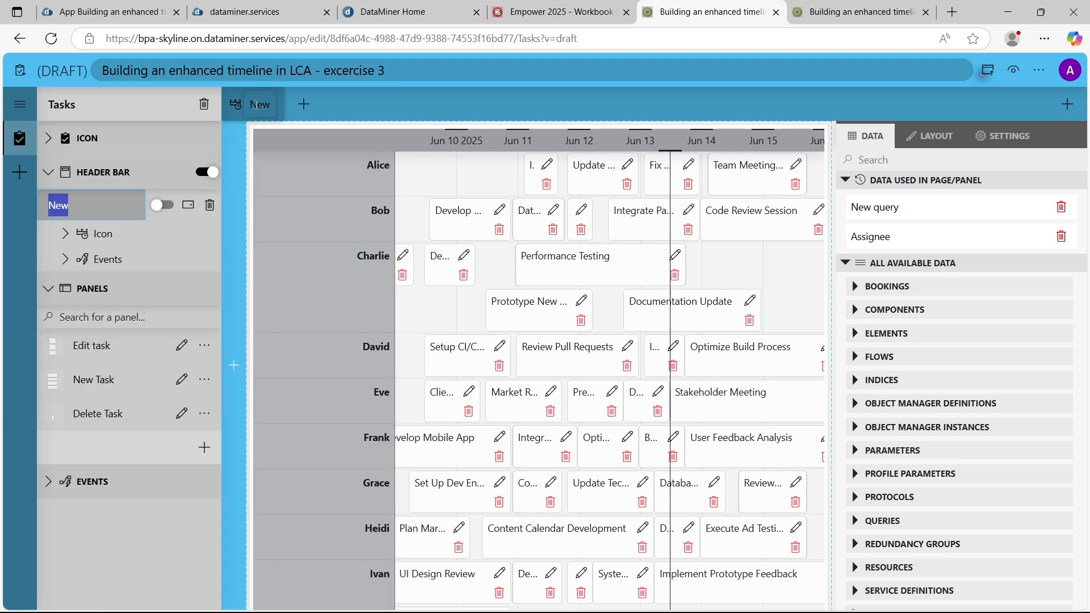
click(63, 261)
click(149, 298)
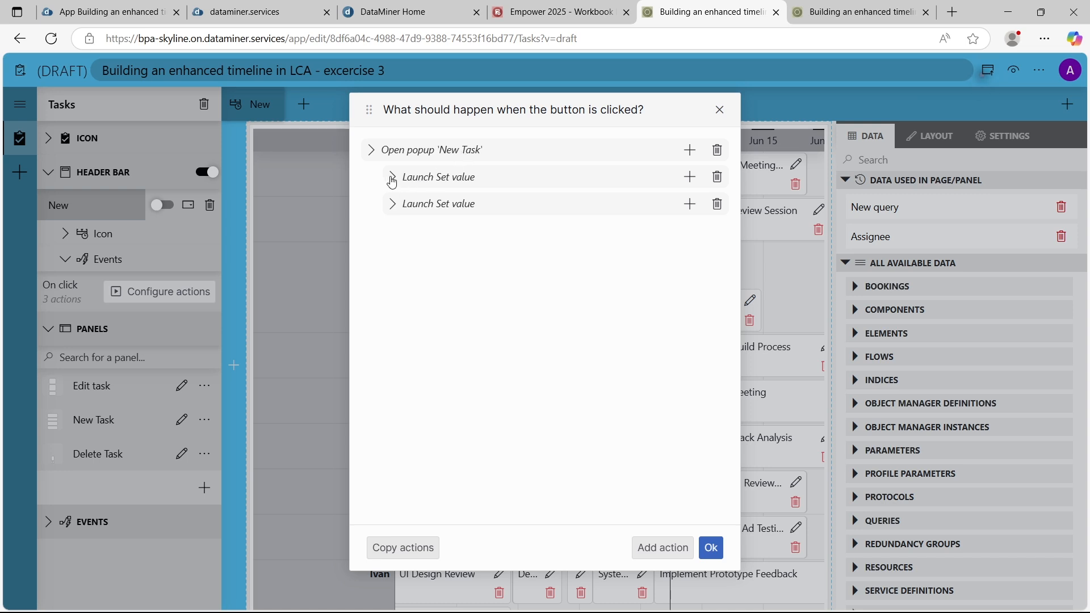
click(721, 111)
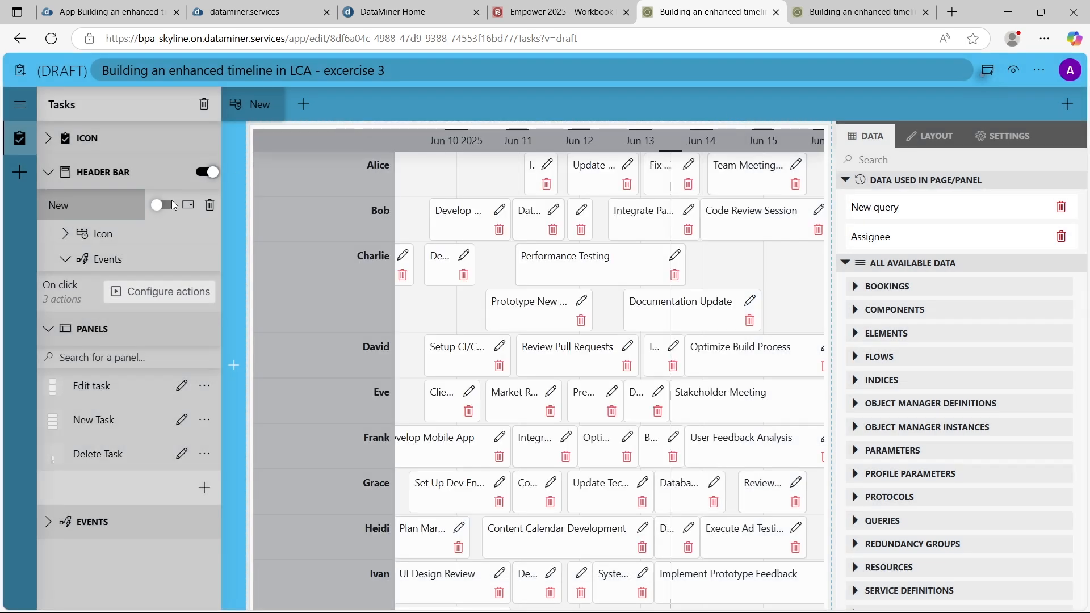
click(49, 176)
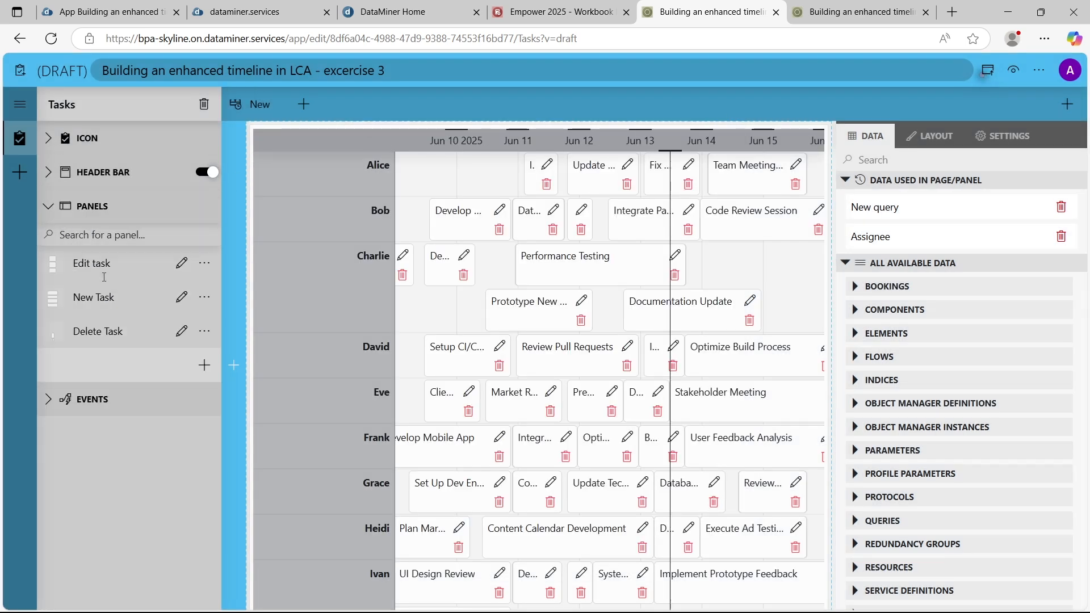
click(453, 314)
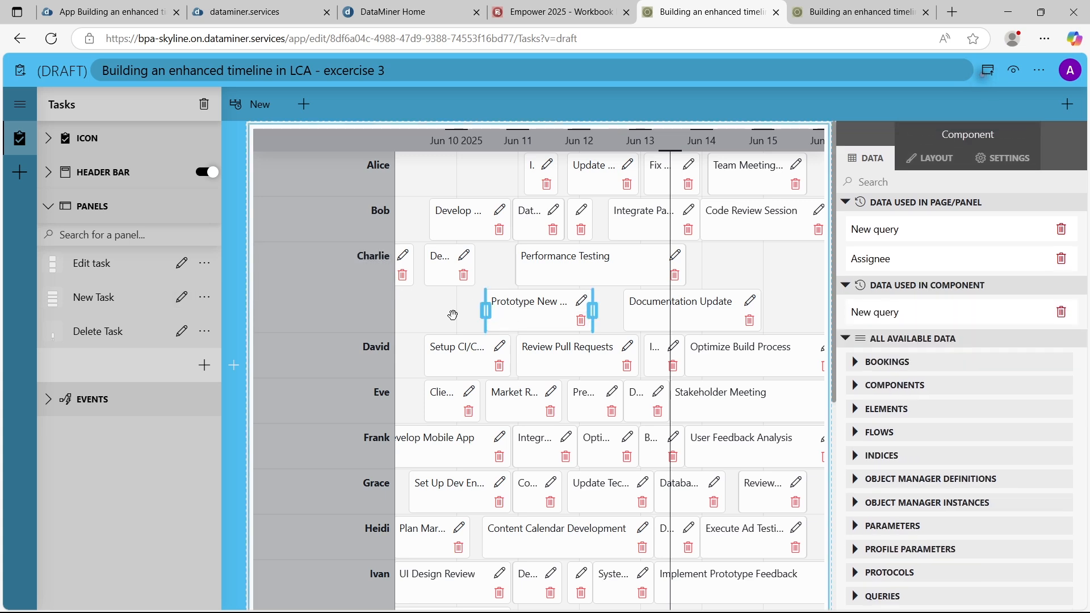
In the New Task panel, feed the When time range component with the Timespans of Timeline 1's selected time ranges
click(181, 298)
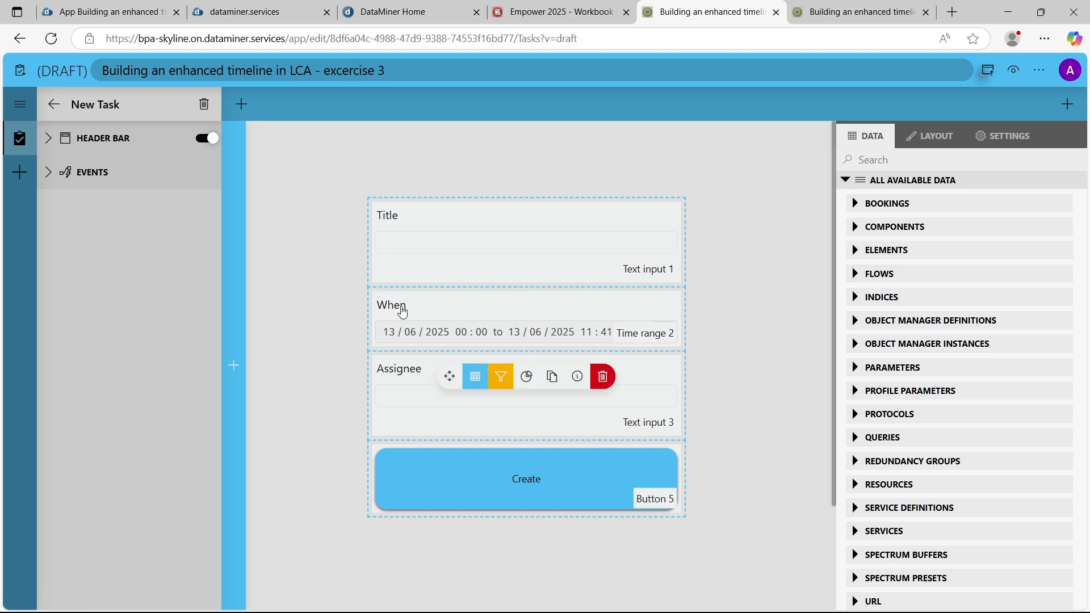
click(449, 315)
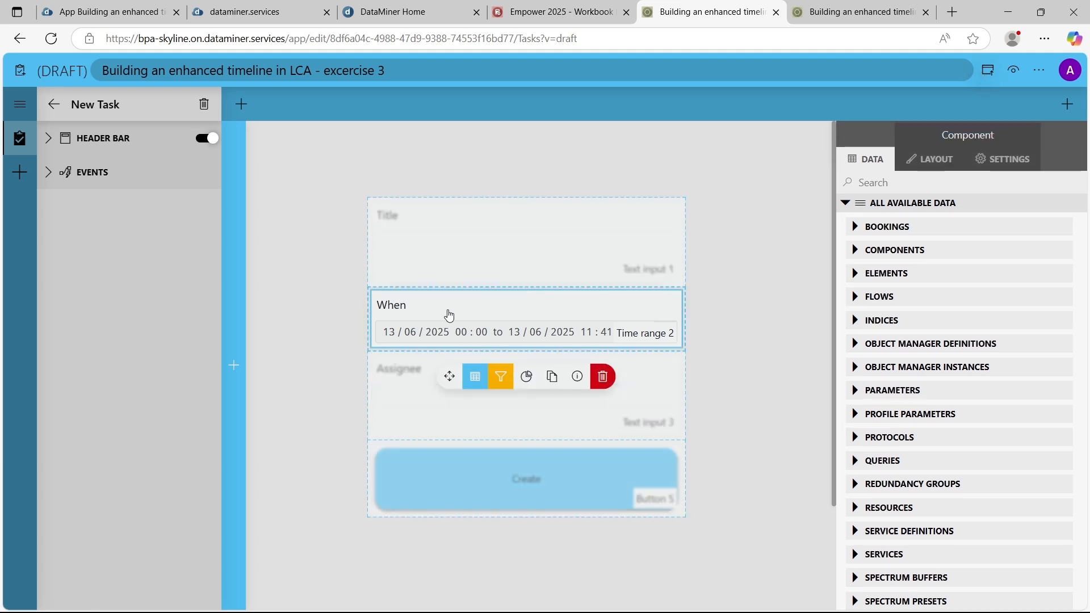
click(855, 253)
scroll(990, 372, down, 3)
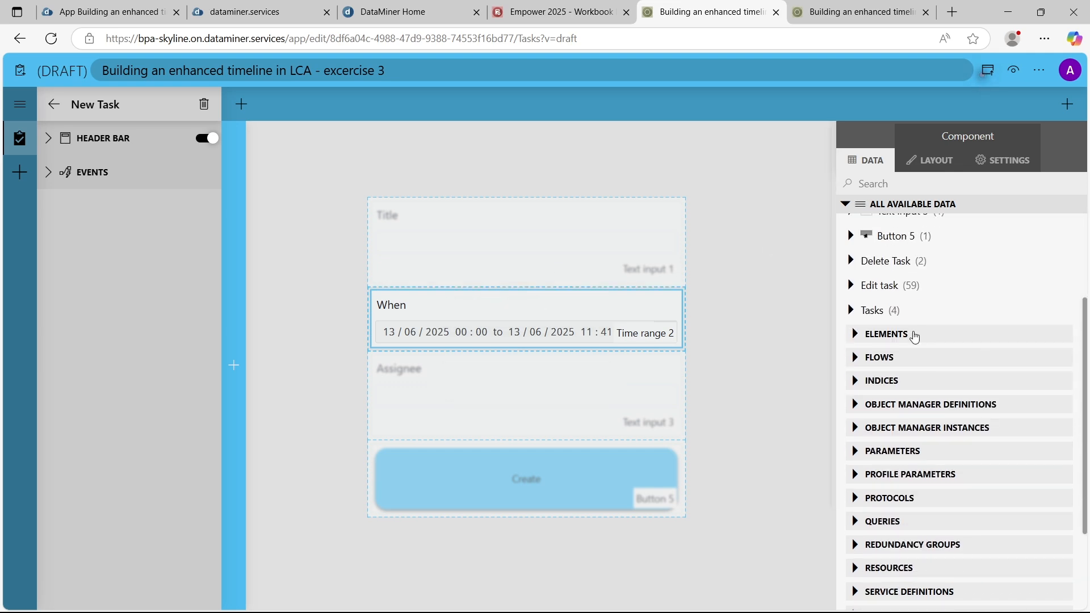
click(850, 313)
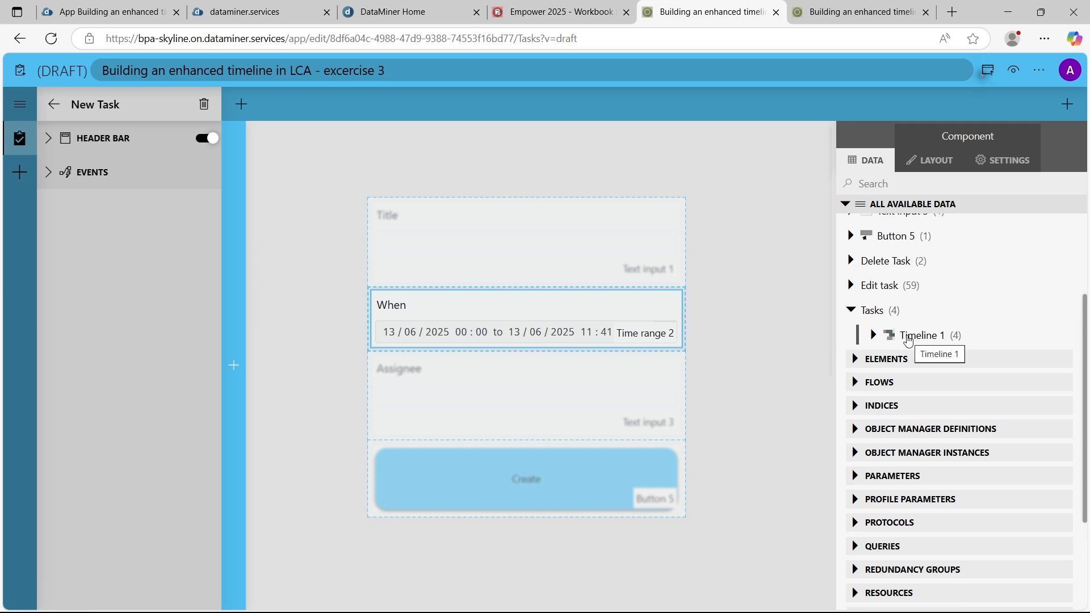
click(875, 336)
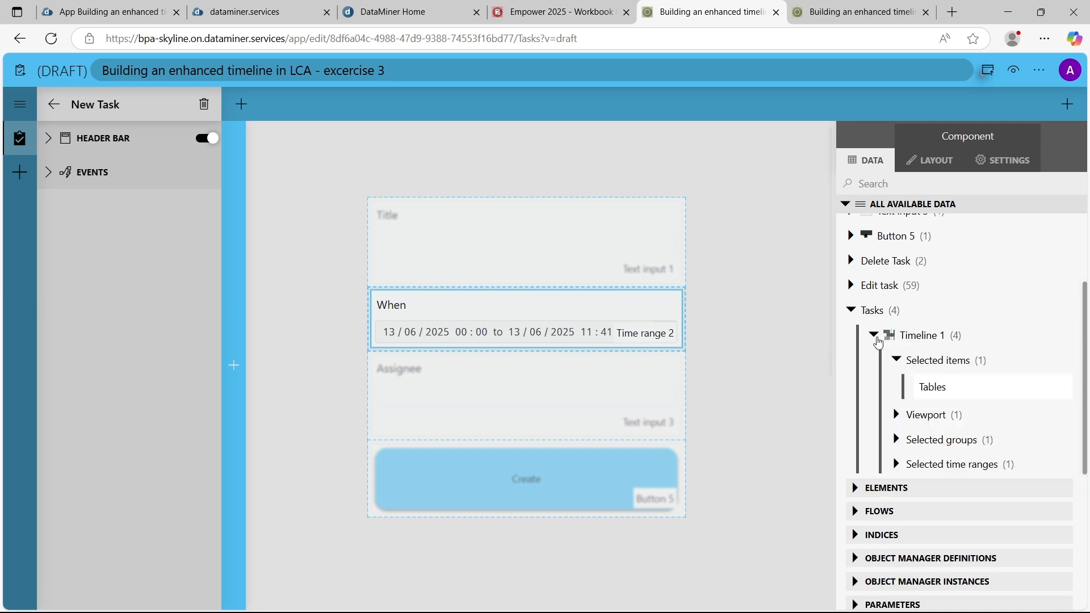
click(896, 361)
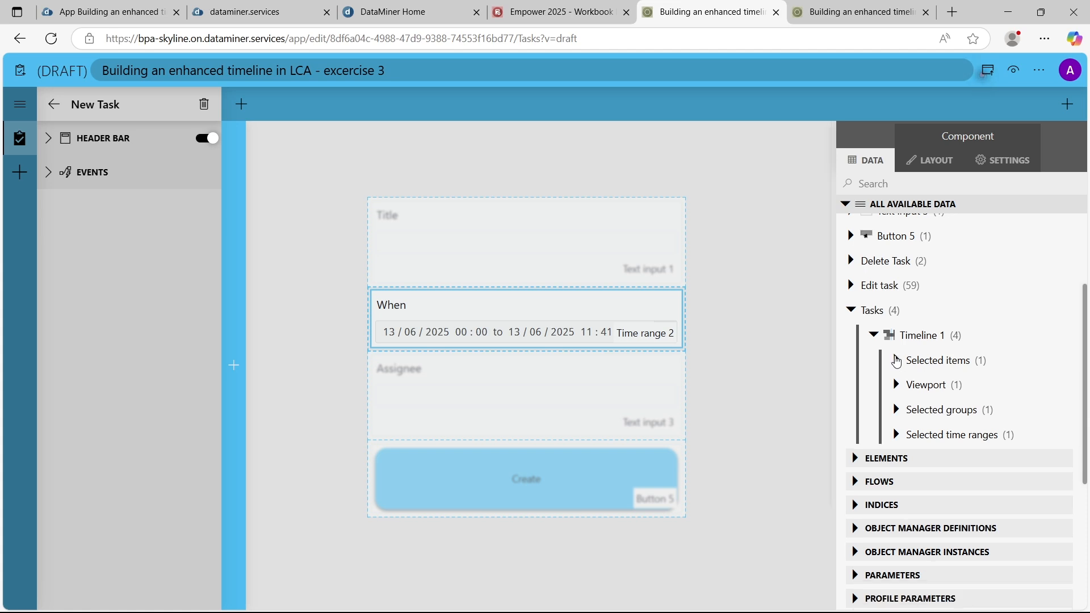
click(897, 435)
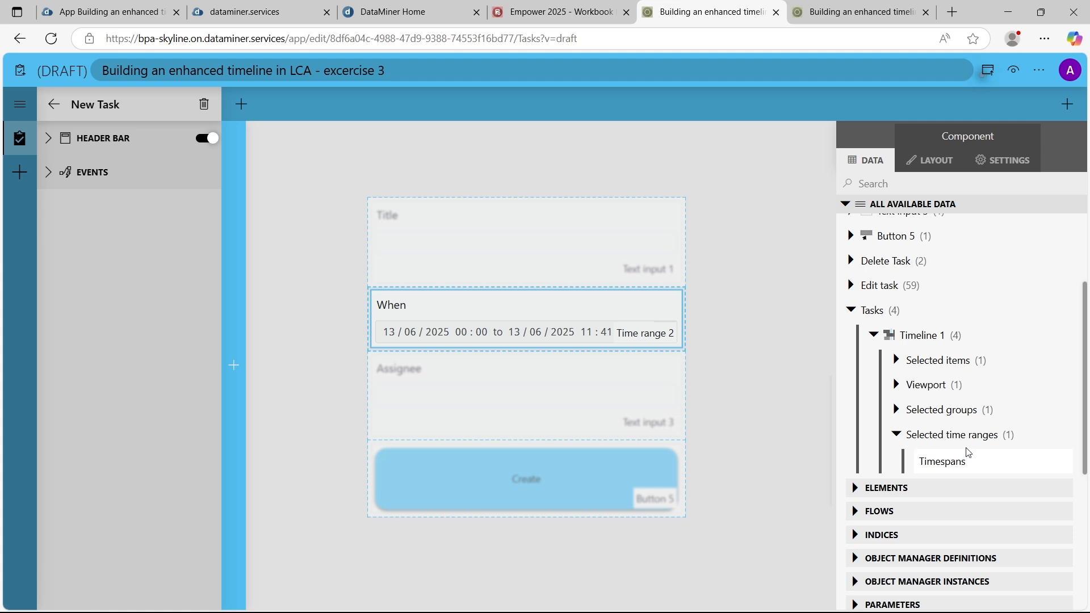
drag(1010, 469, 523, 318)
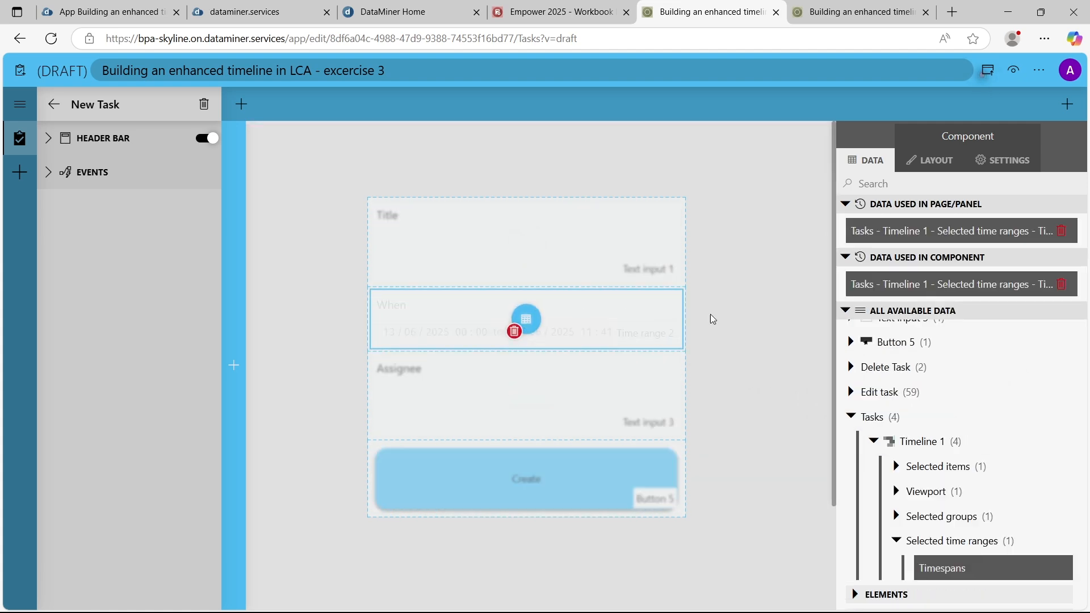
click(727, 314)
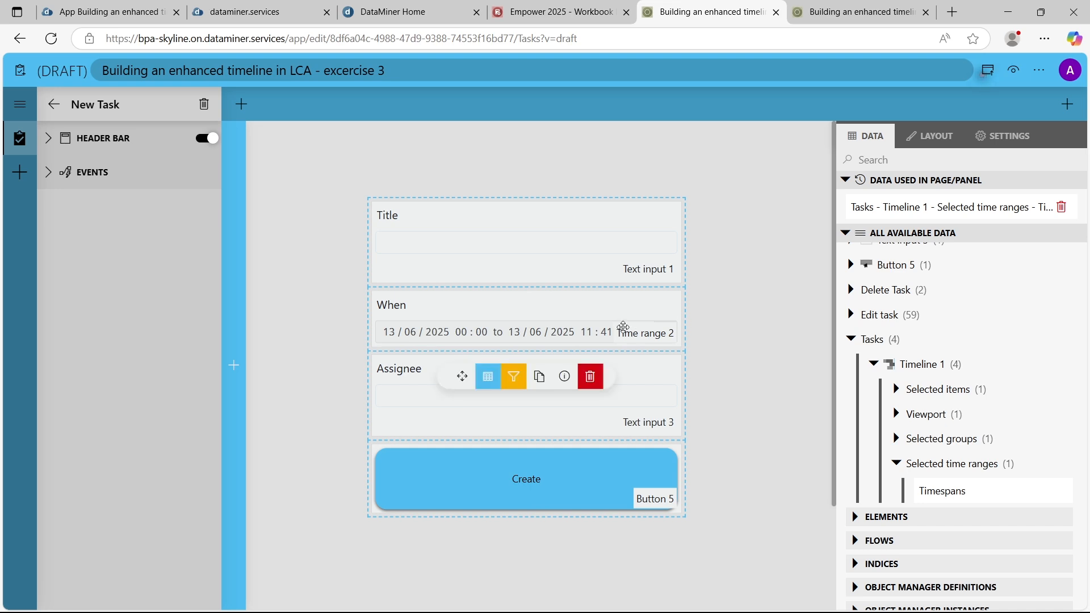
Preview the app, select the range from Jun 14 to Jun 15 on the timeline, and open the new task form
click(1012, 72)
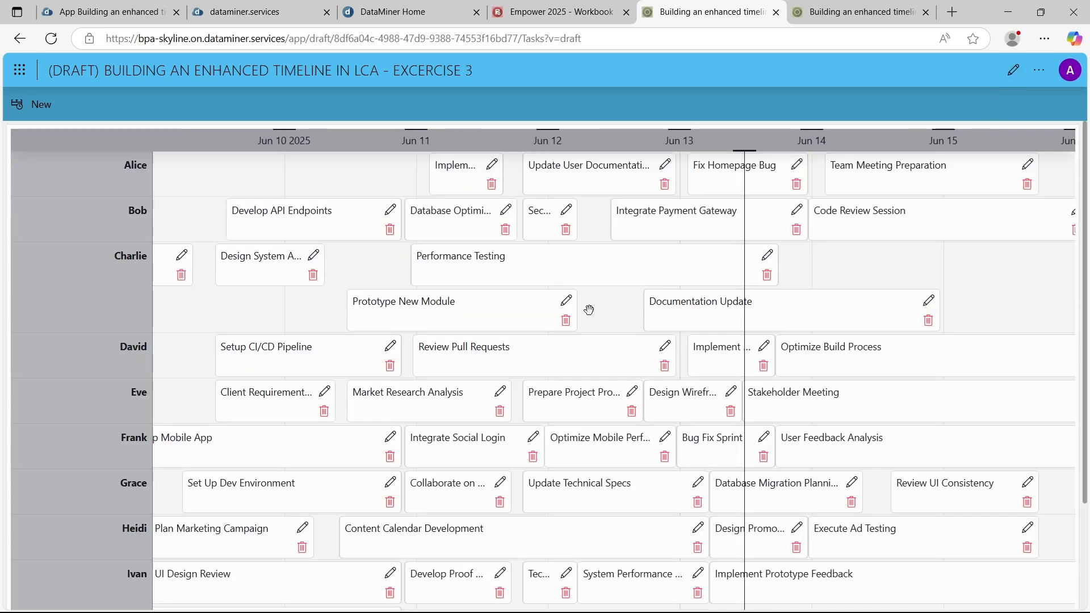
drag(814, 260, 938, 255)
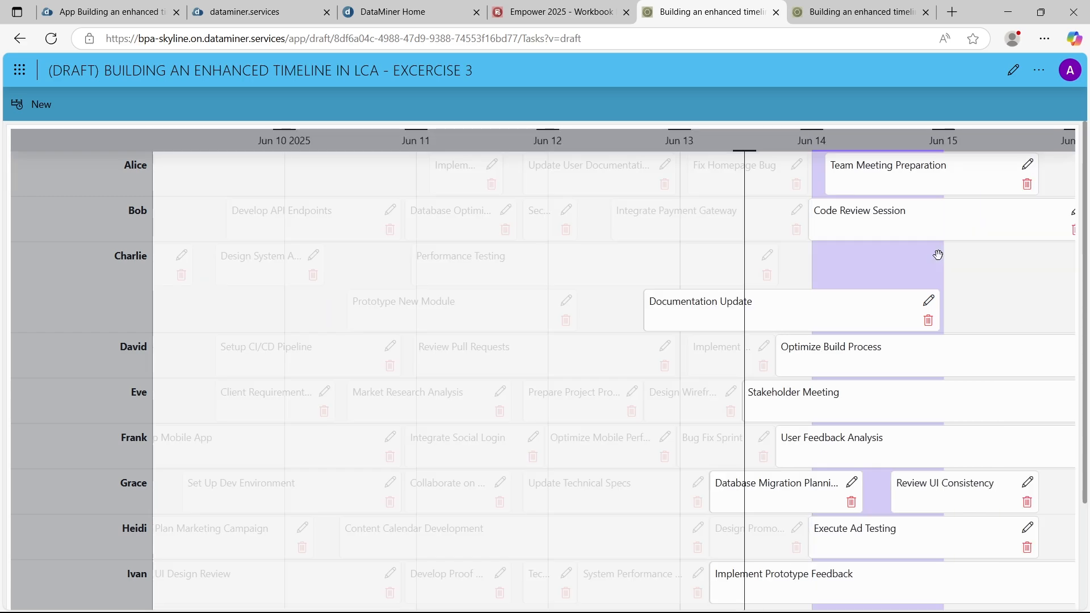
click(40, 104)
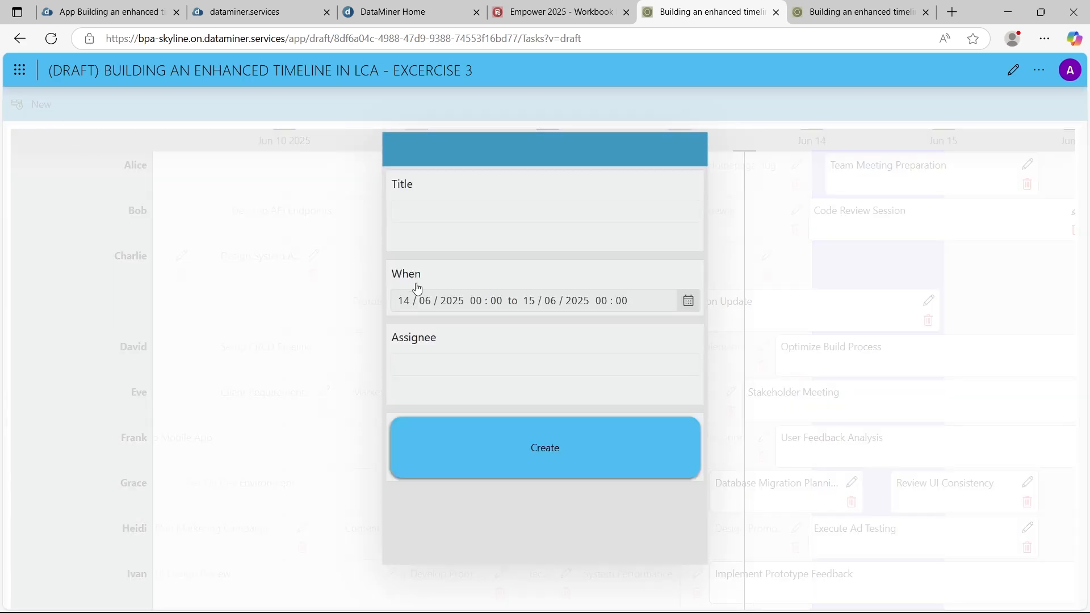
drag(401, 305, 463, 291)
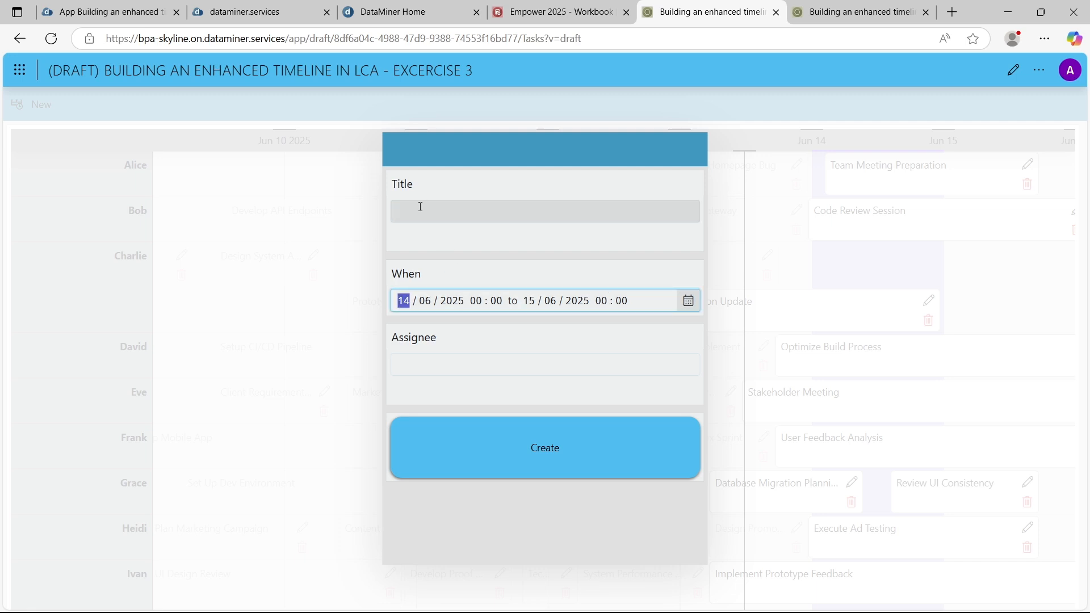
Title the new task "This is a test", fill in the assignee's name, and create the task
click(421, 207)
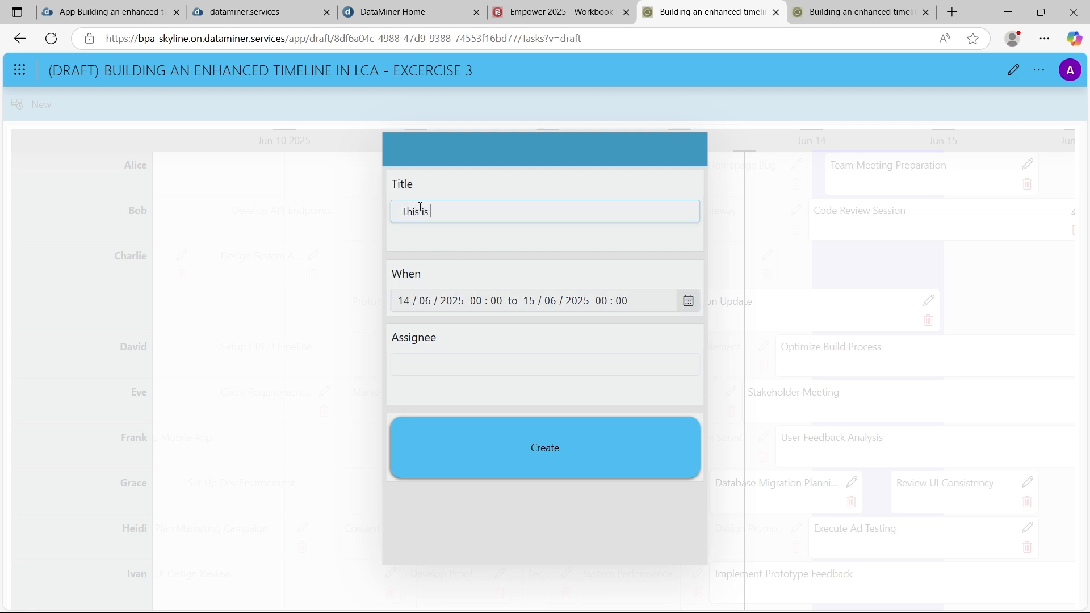
click(438, 368)
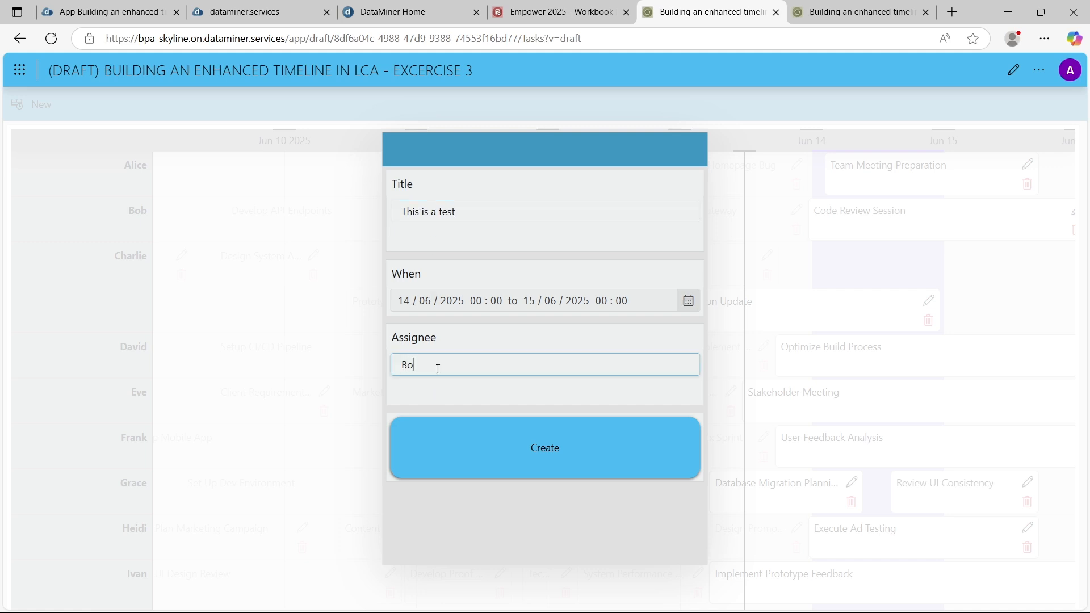
click(489, 440)
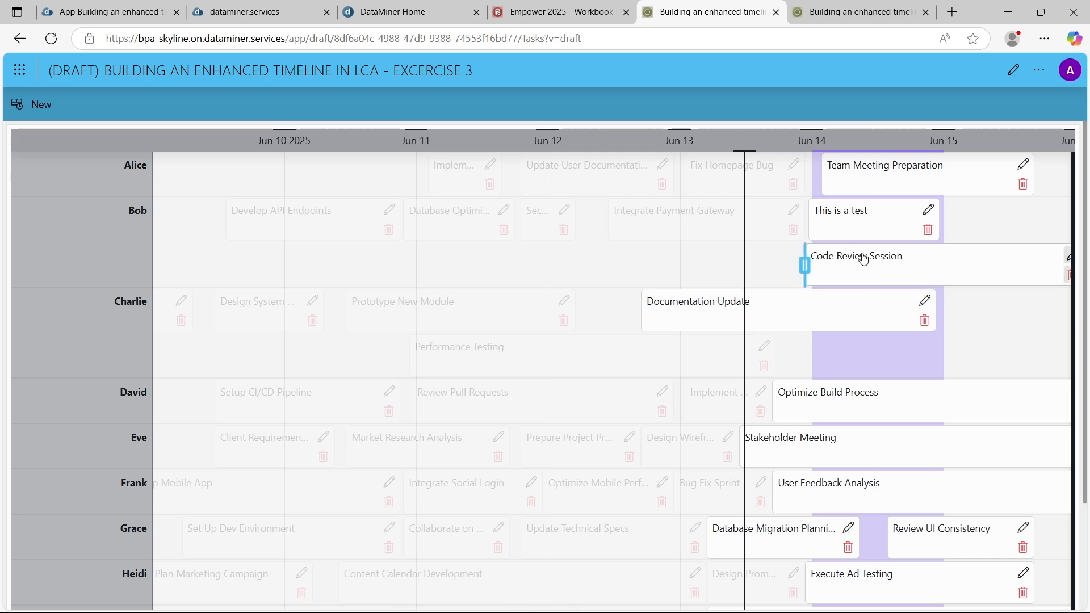
click(877, 218)
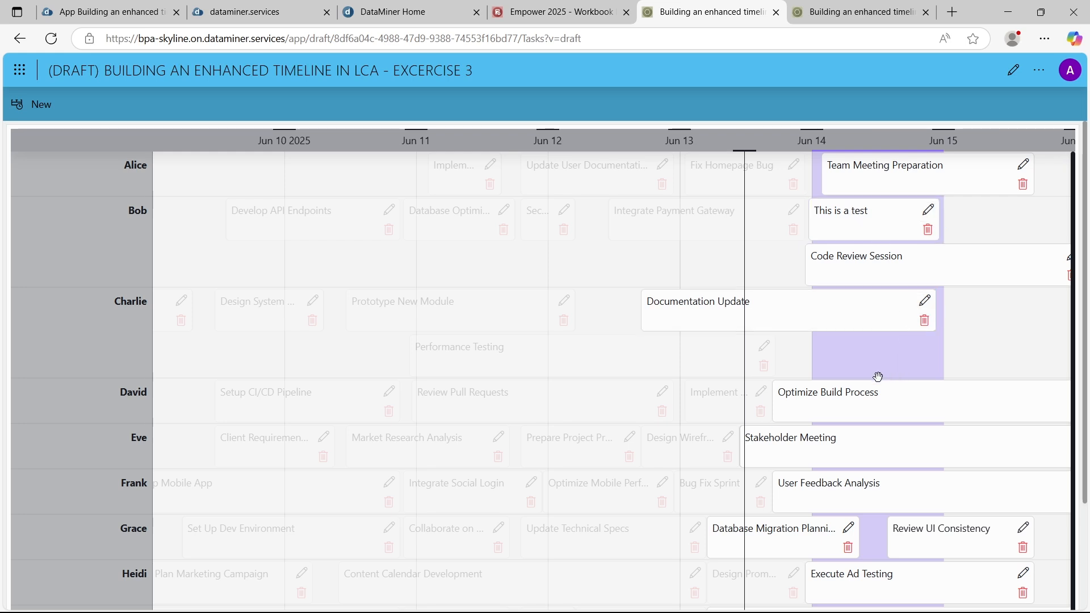
drag(1034, 330, 868, 356)
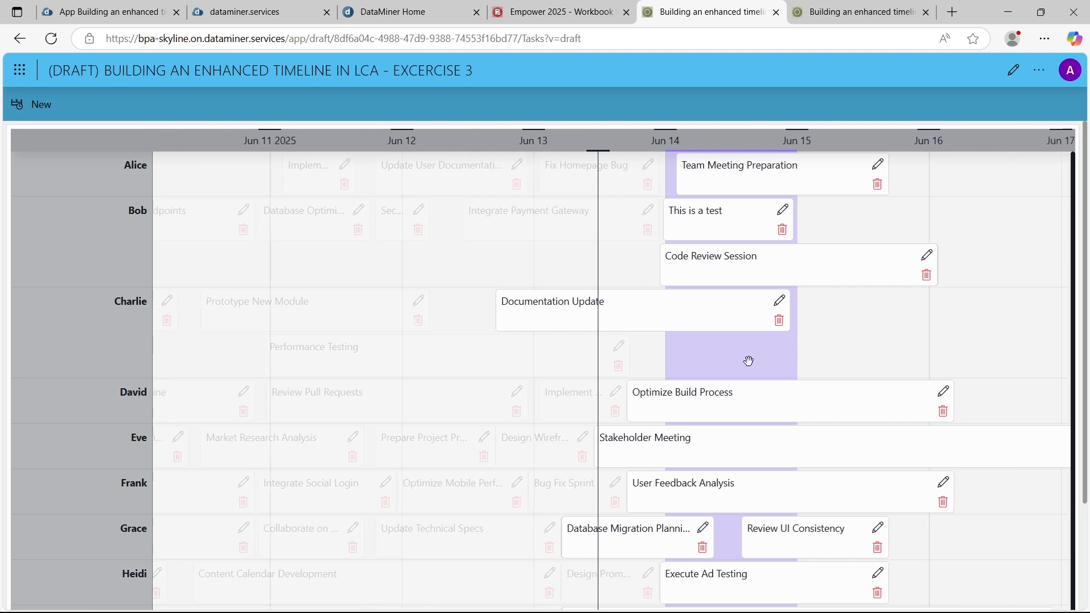
Return to editing the app and open the click actions of the Create button in the New Task panel
click(1014, 69)
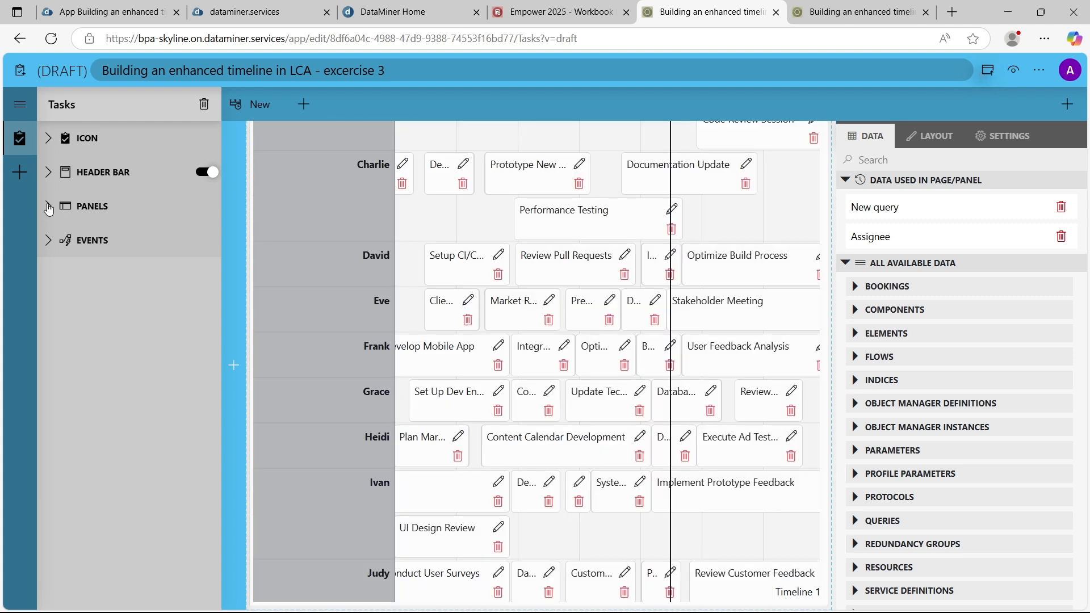
click(49, 208)
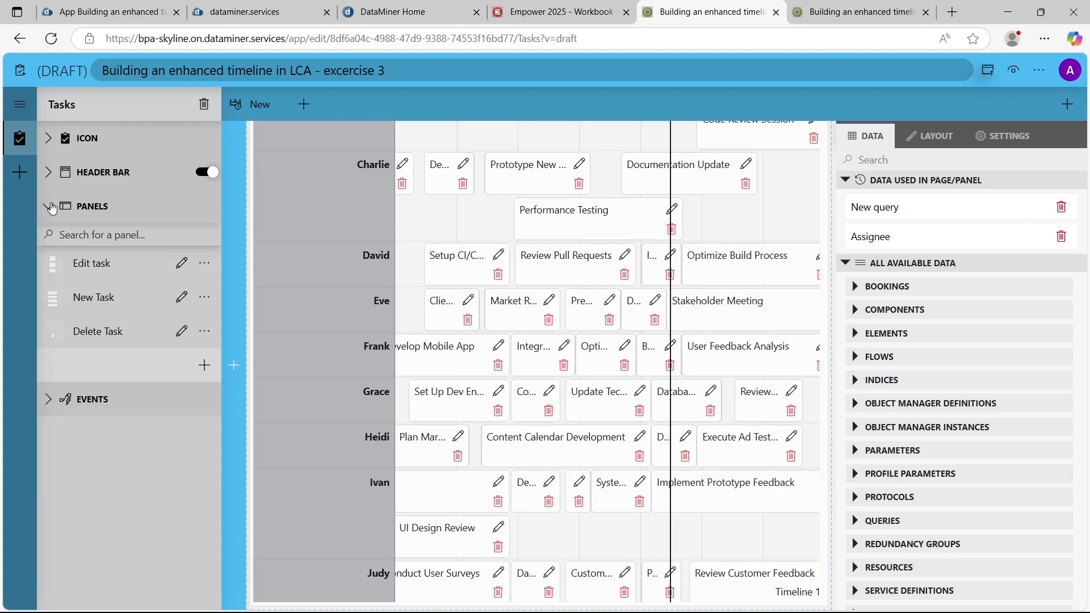
click(182, 298)
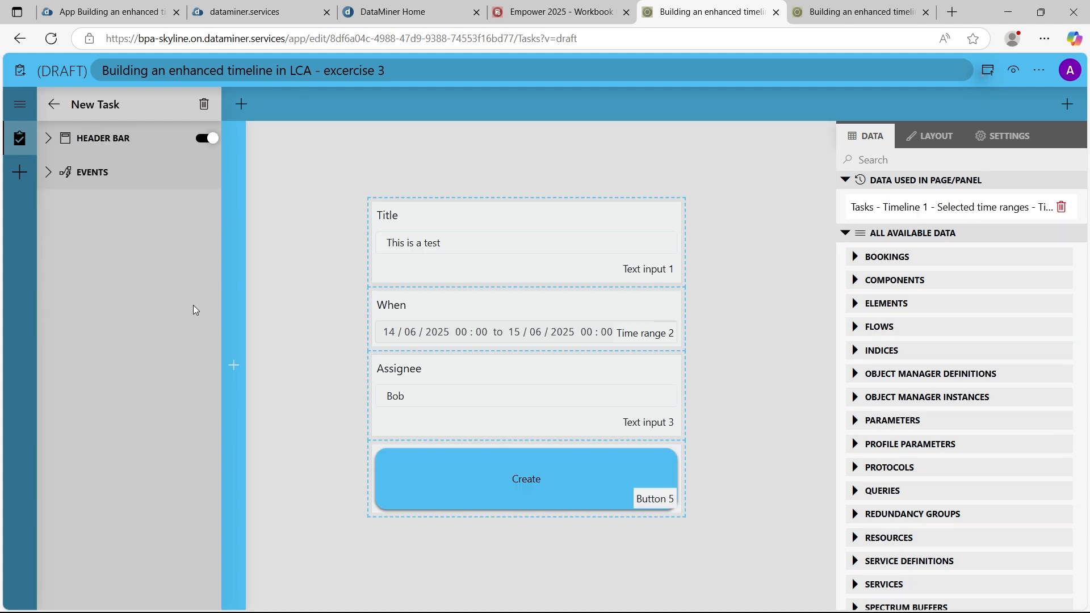
click(444, 490)
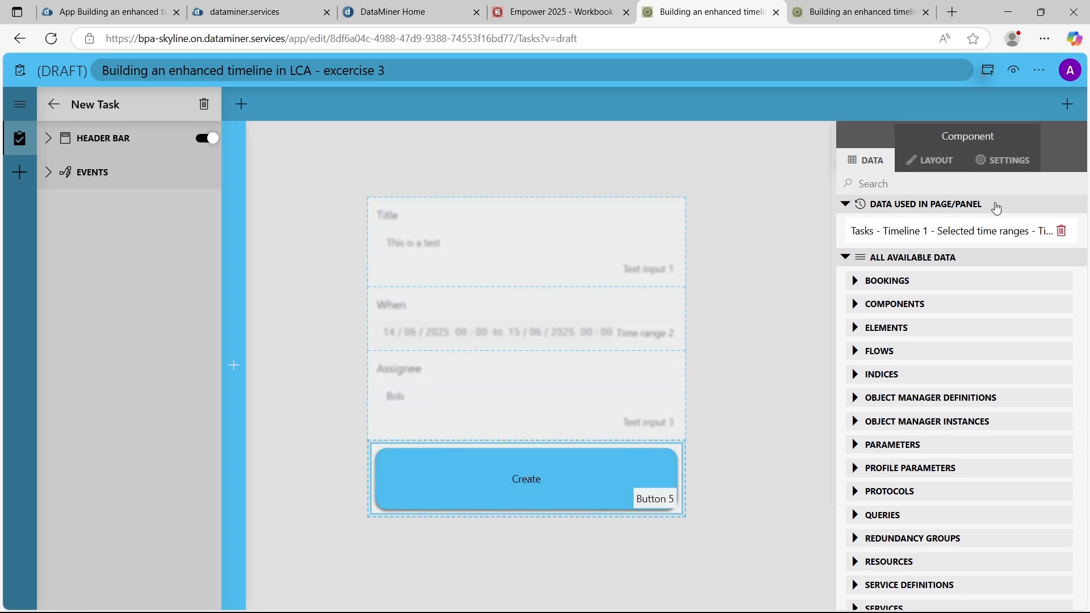
click(1002, 160)
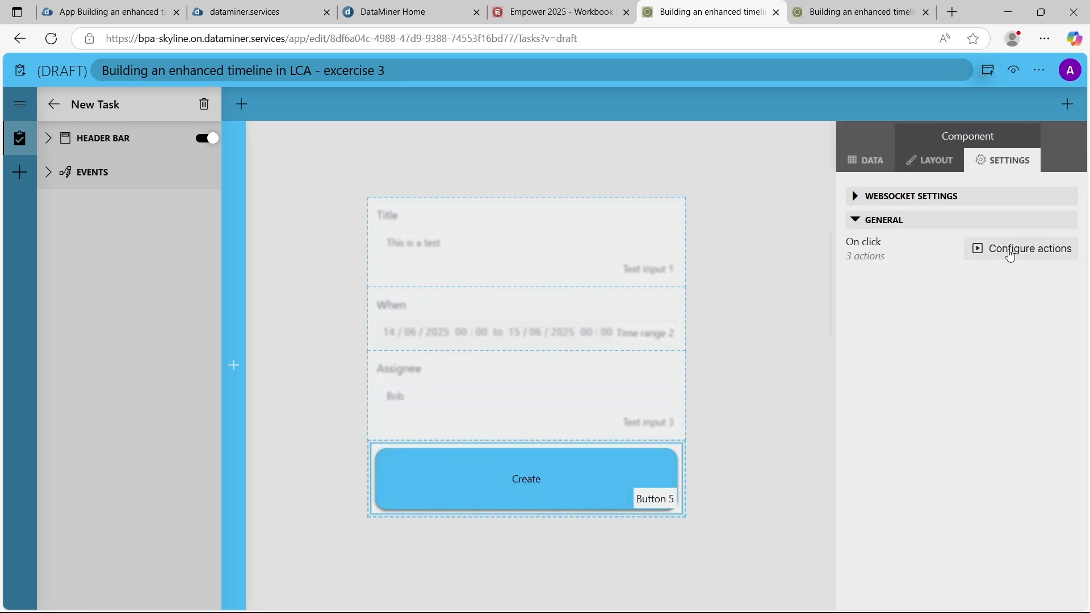
click(1011, 249)
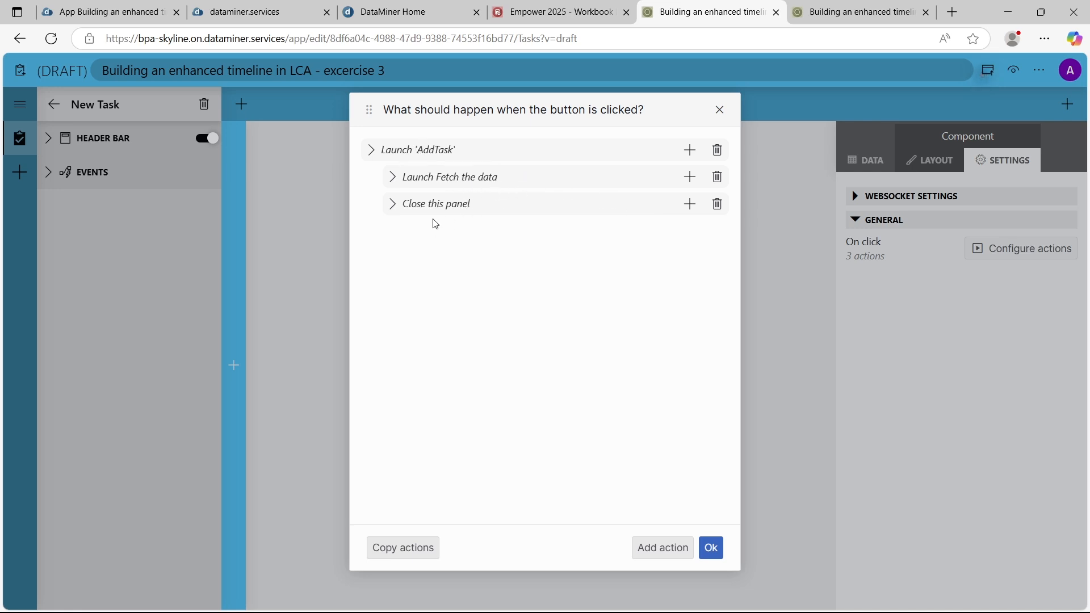
Add a component action that clears the highlights on Timeline 1 upon completion of closing the panel, and accept the action list
click(689, 204)
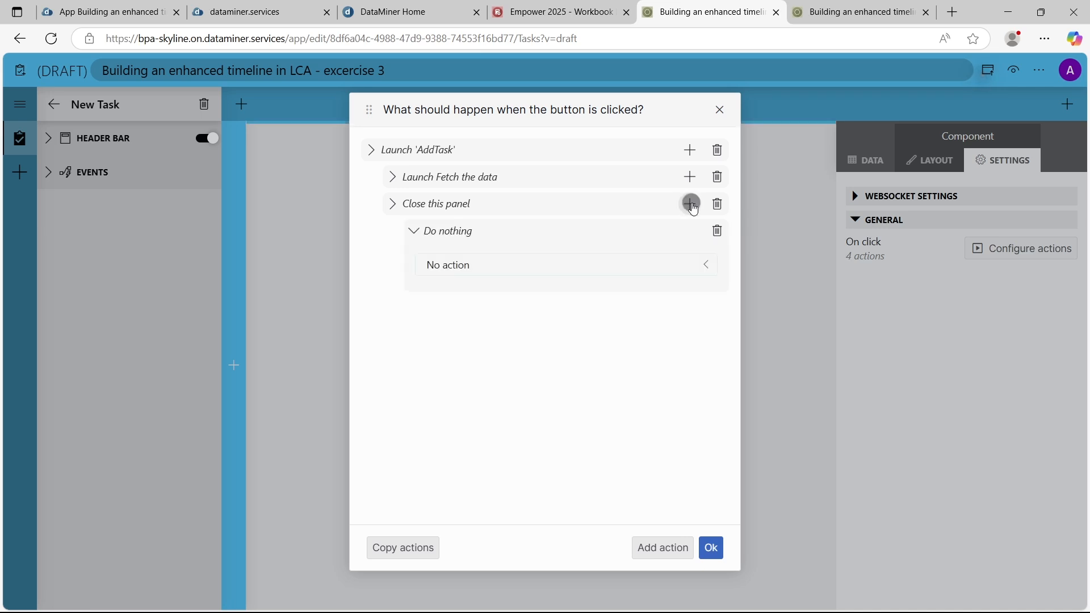
click(487, 262)
scroll(510, 499, down, 1)
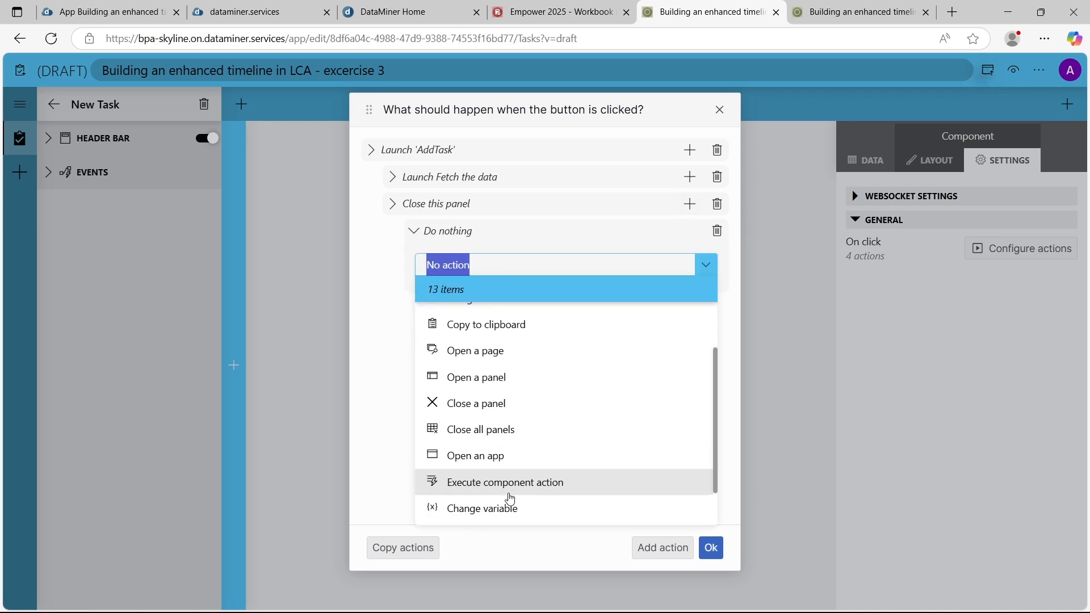
click(510, 484)
click(464, 316)
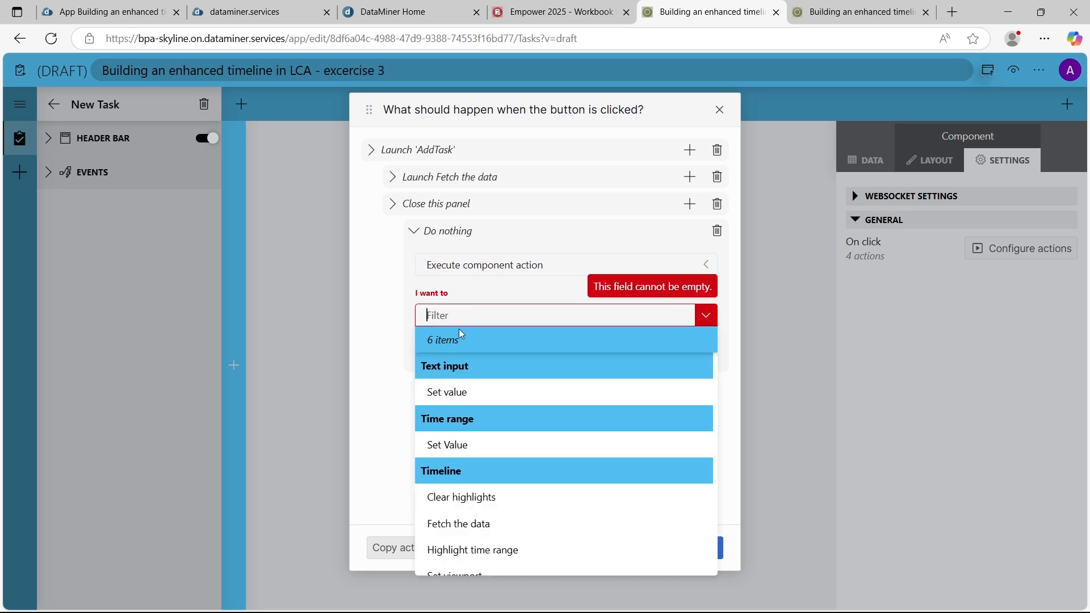
scroll(477, 483, down, 1)
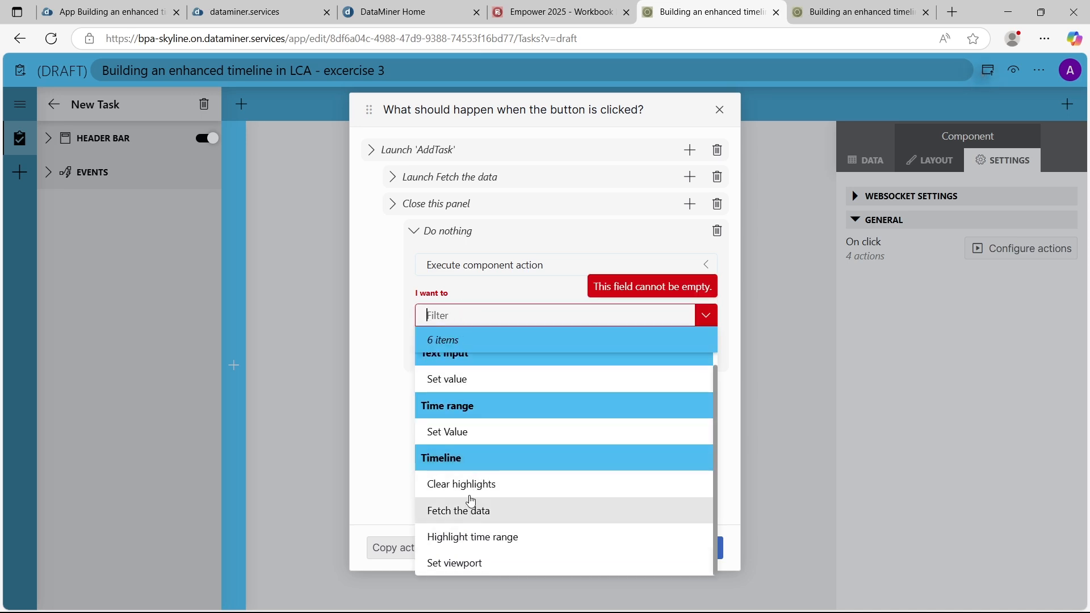
click(472, 487)
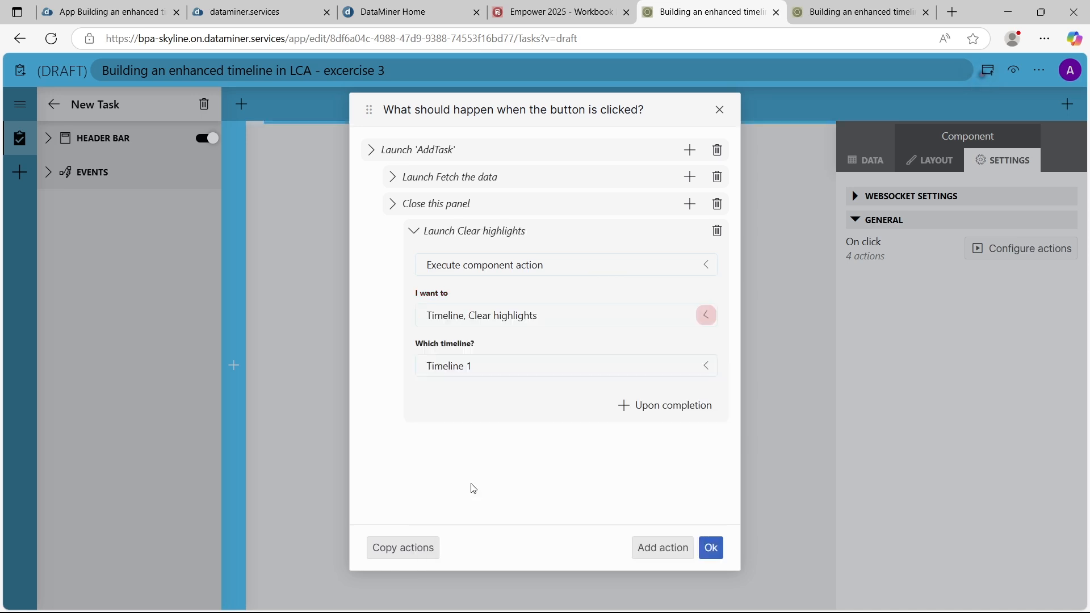
click(710, 547)
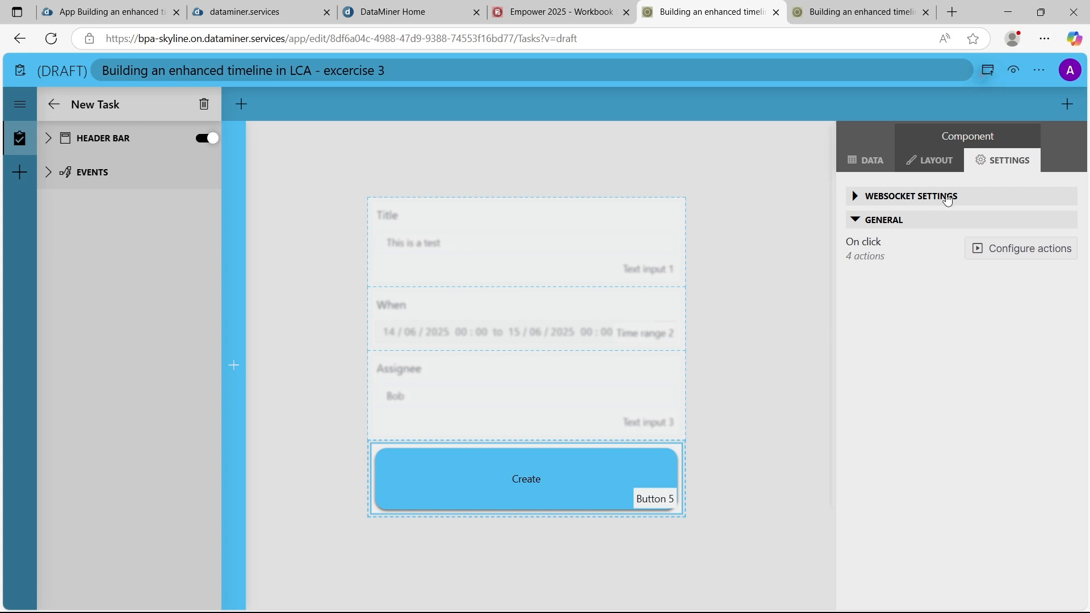
Preview the app, select the range from Jun 12 to Jun 13 on the timeline, and open the new task form
click(1015, 70)
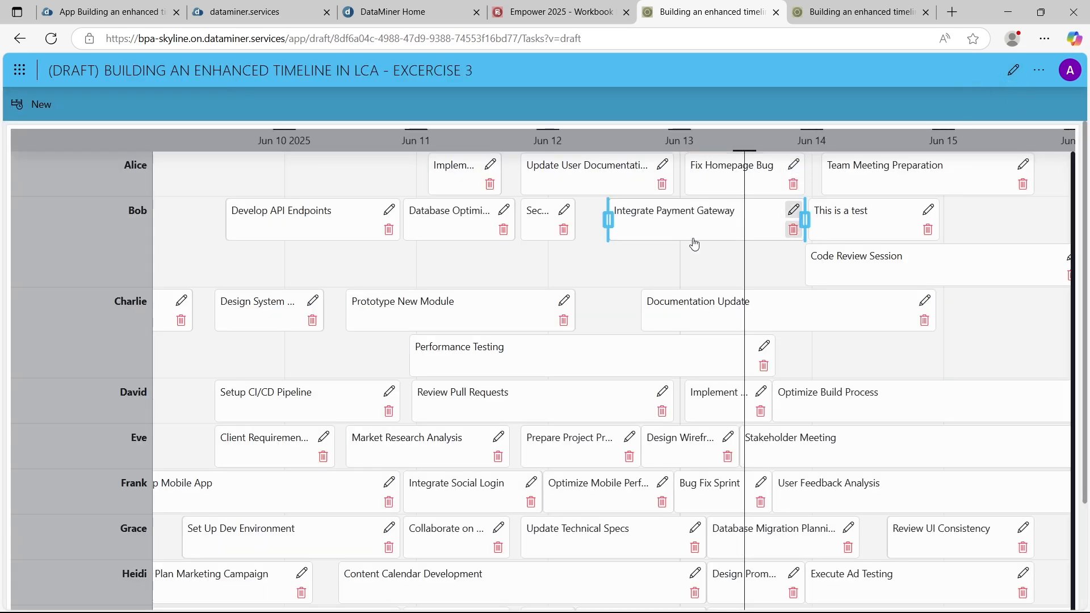
drag(554, 263, 675, 256)
click(32, 104)
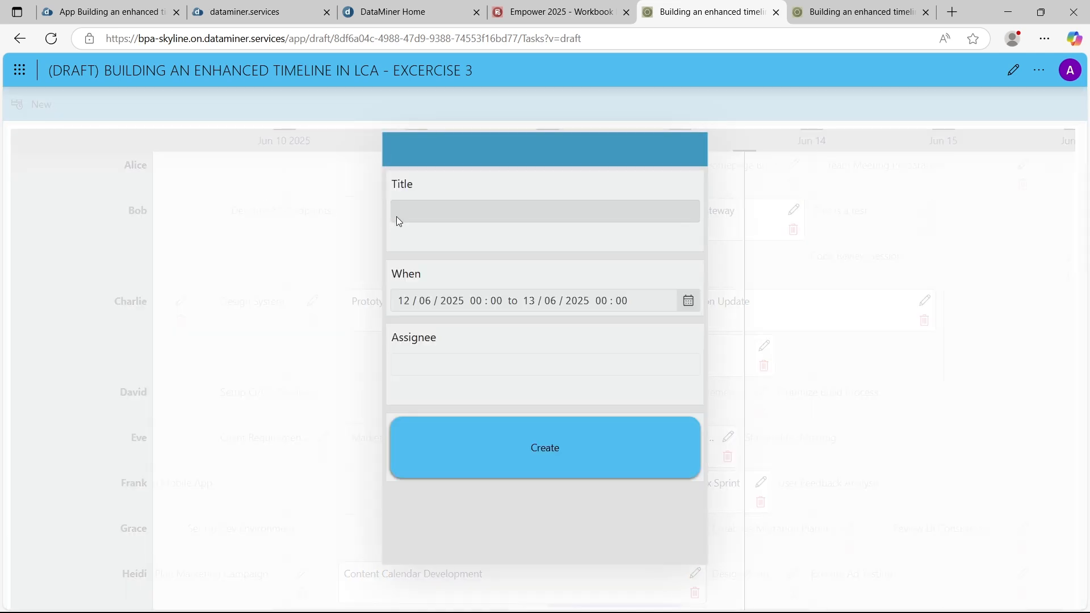
Title the new task "This is test2", fill in the assignee's name, and create the task
click(409, 202)
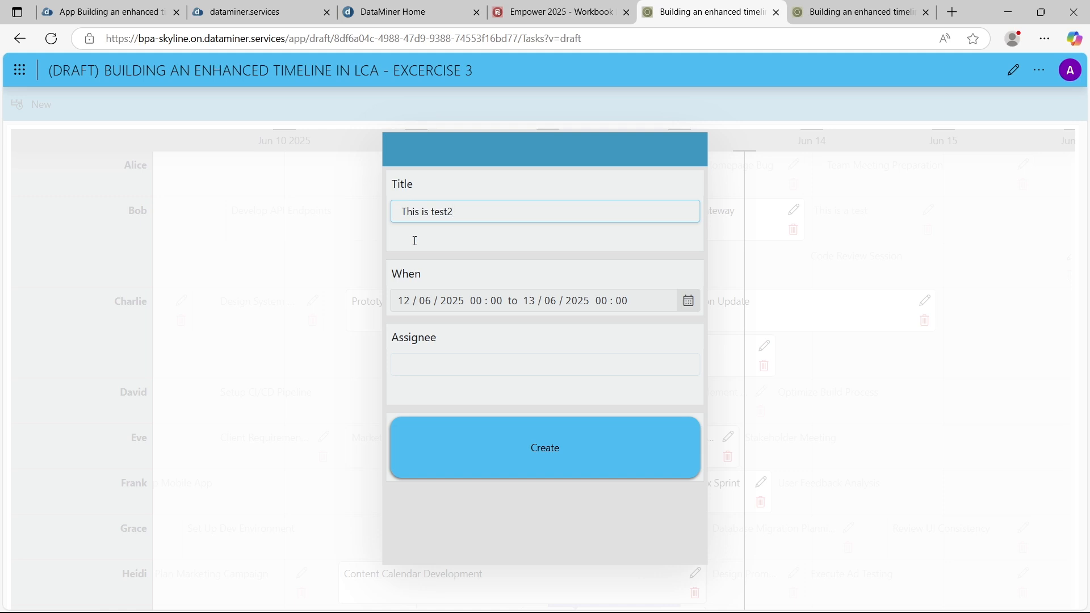
click(447, 371)
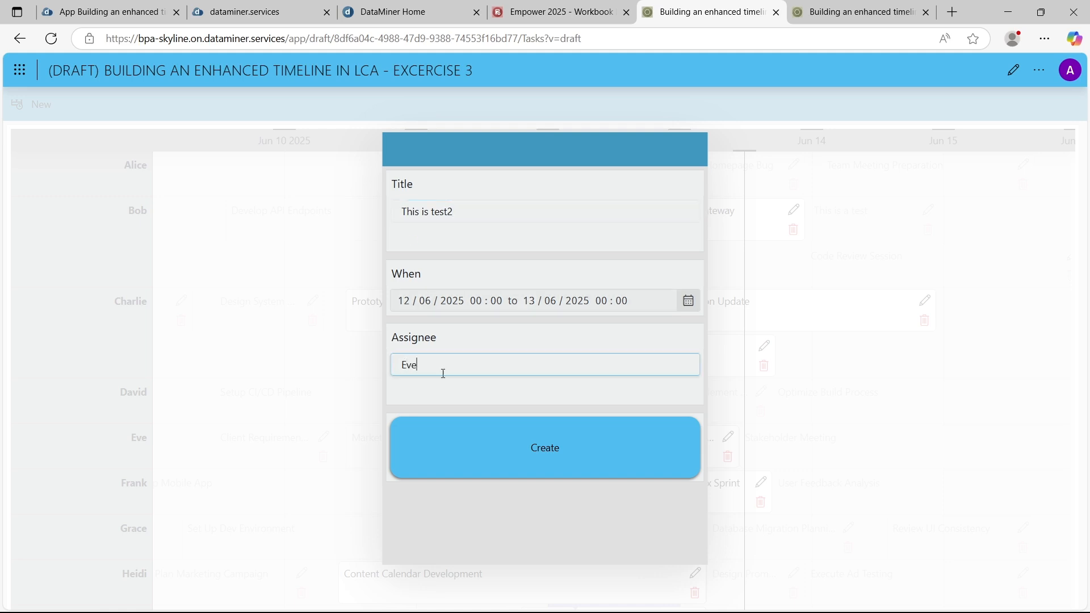
click(477, 450)
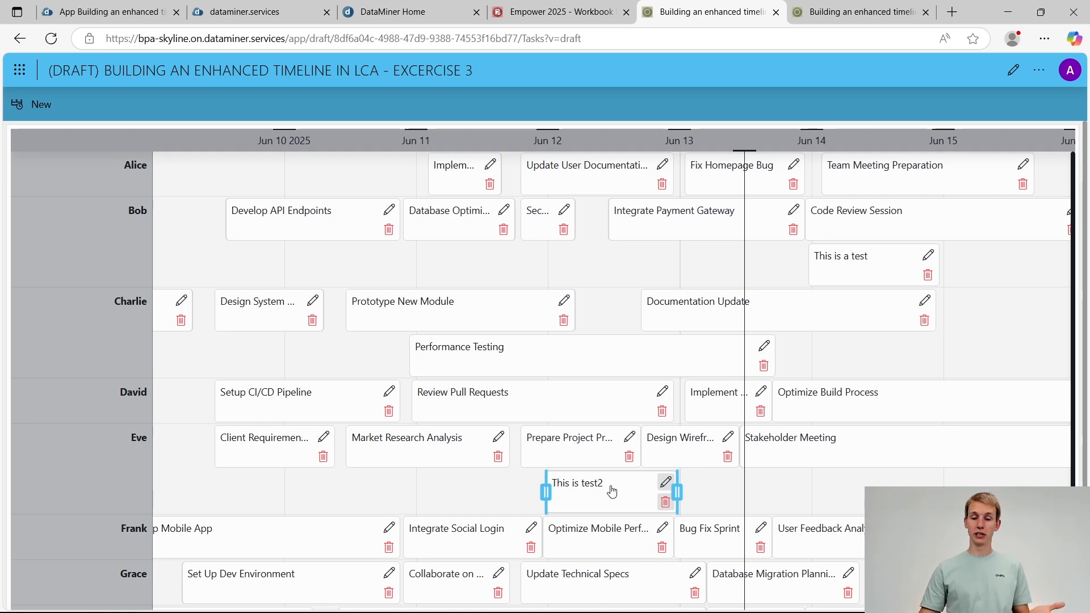
Test selecting Jun 12 to Jun 13, then midday Jun 10 to midday Jun 11, and open and dismiss the new task form
drag(551, 252, 553, 253)
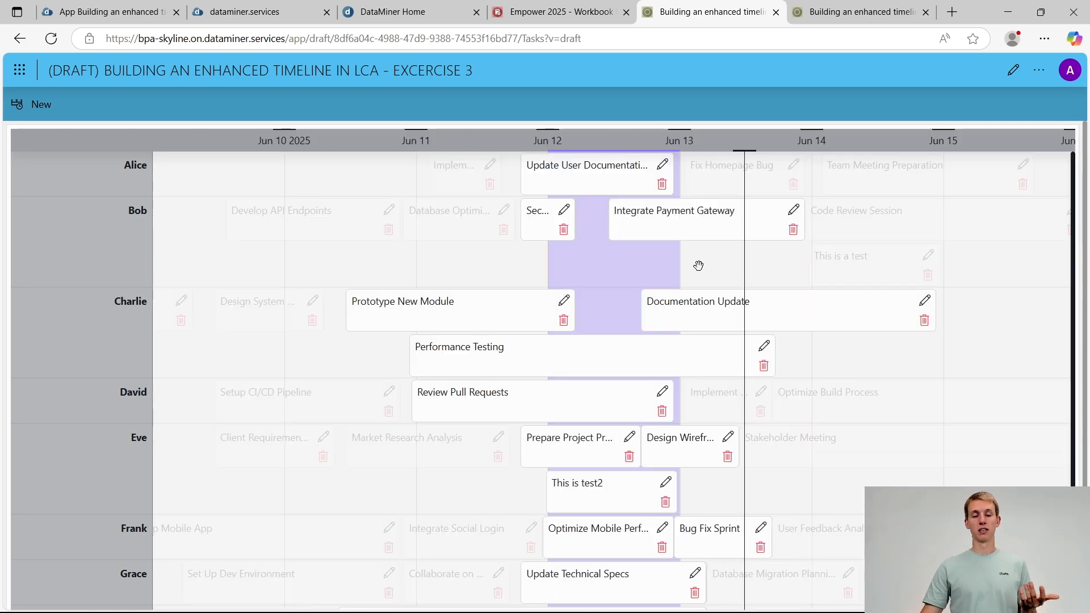
click(377, 267)
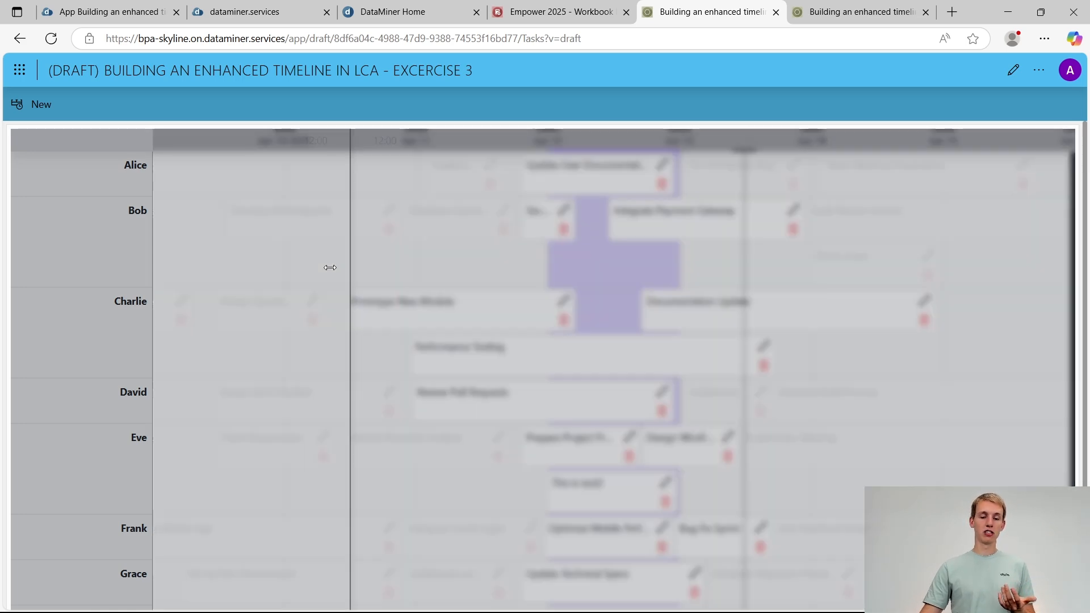
click(22, 108)
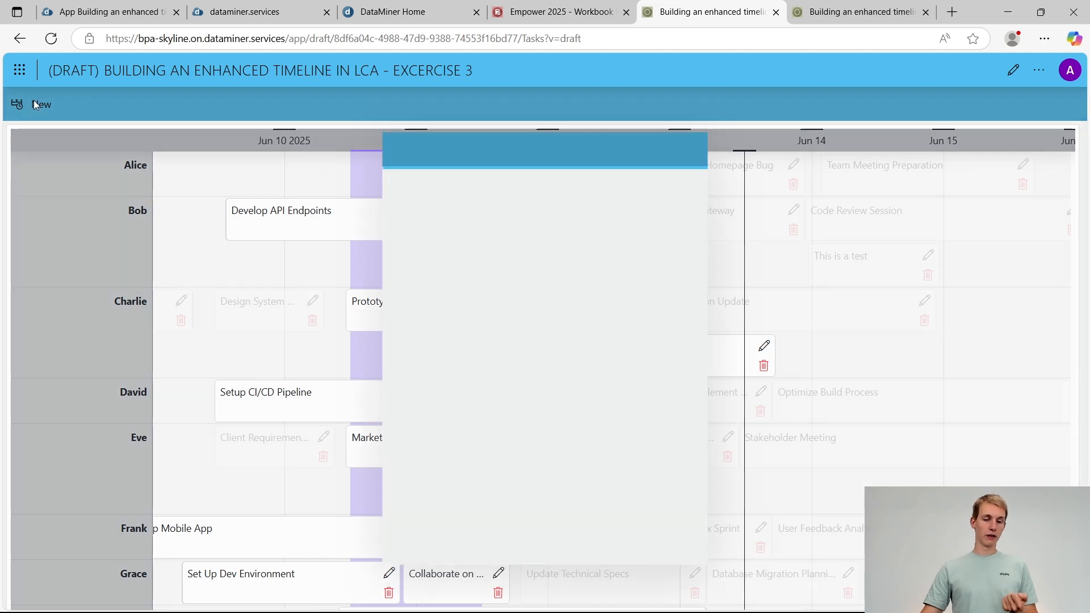
click(826, 359)
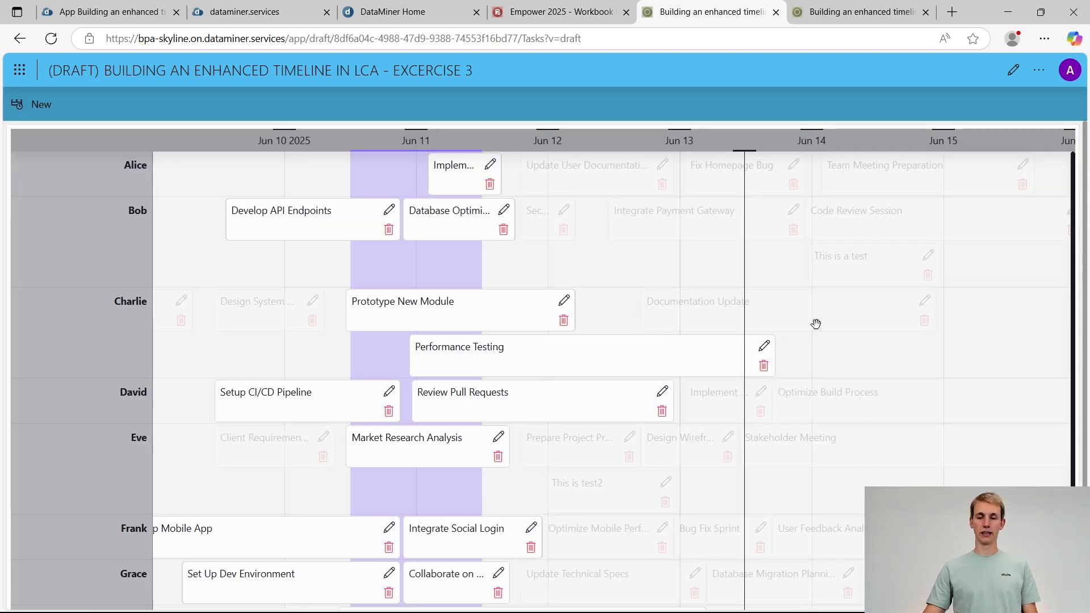
Check the Exercise 3 assignment in the Empower 2025 workbook and bring up the overview of open windows
click(583, 13)
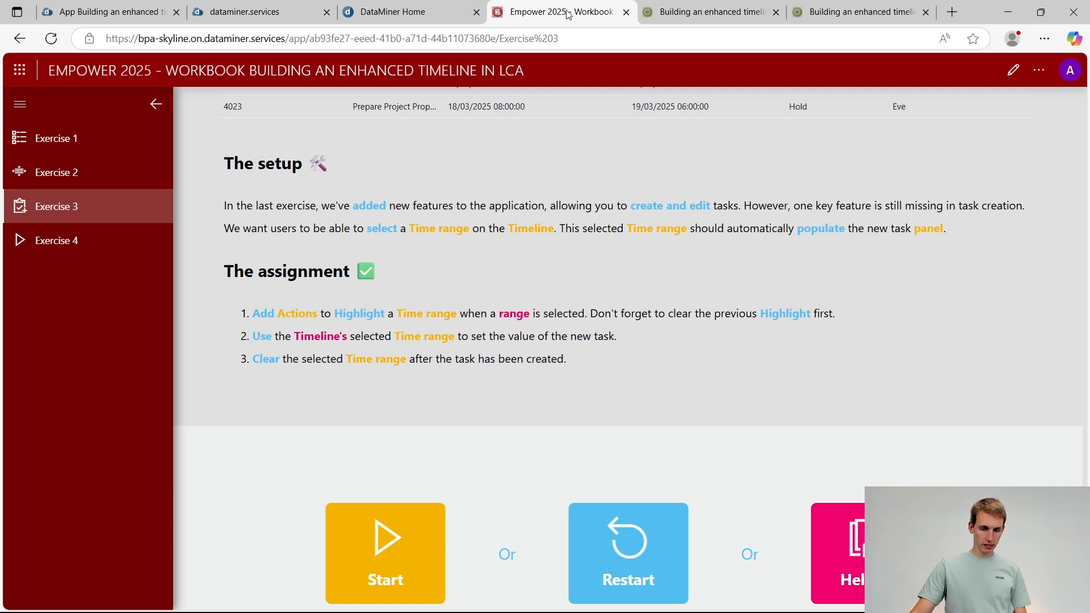
key(alt+Tab)
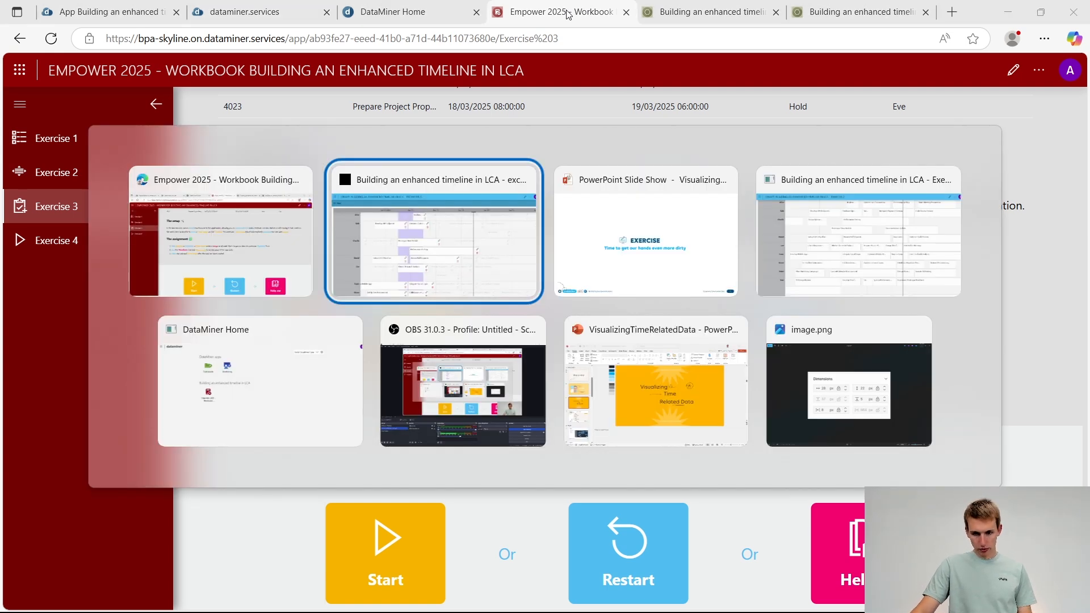
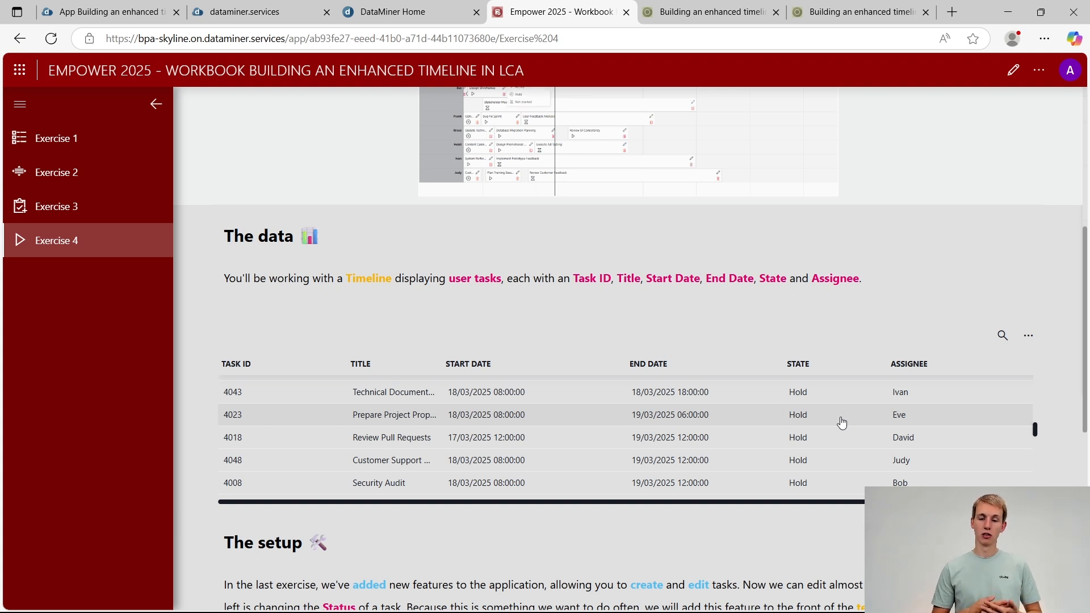
Review Exercise 4's data, setup and assignment in the Empower 2025 workbook, and open the Exercise 4 app for editing
scroll(842, 423, up, 3)
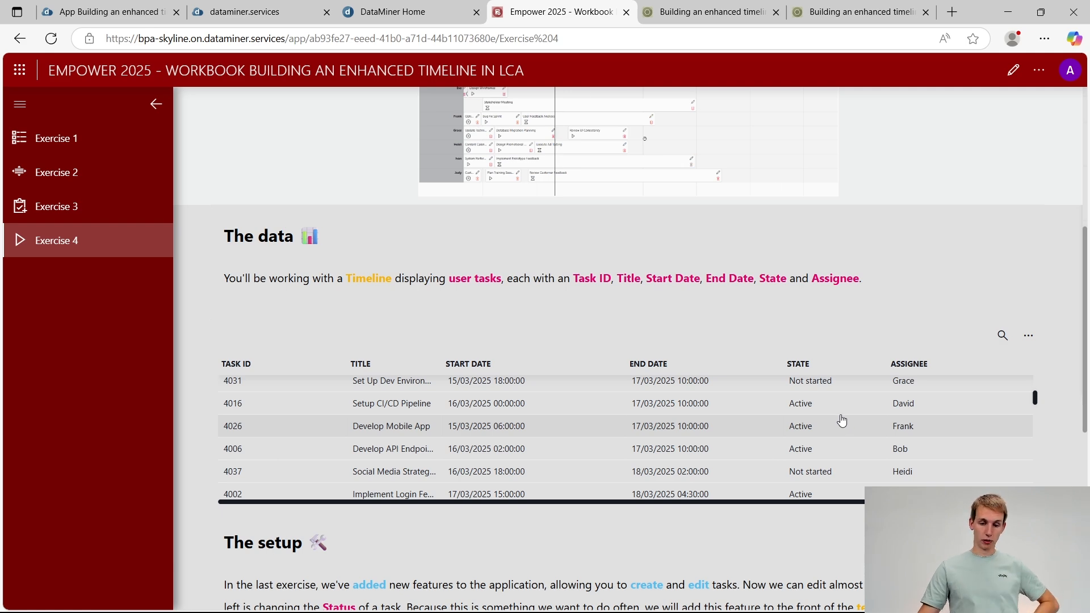
scroll(981, 212, down, 3)
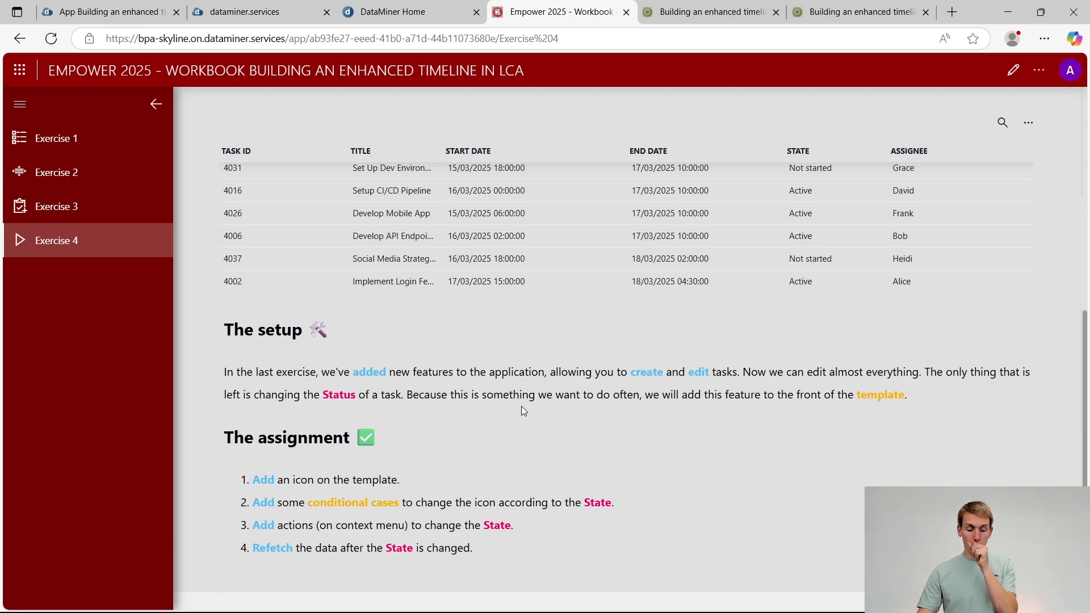
scroll(522, 409, down, 4)
click(617, 531)
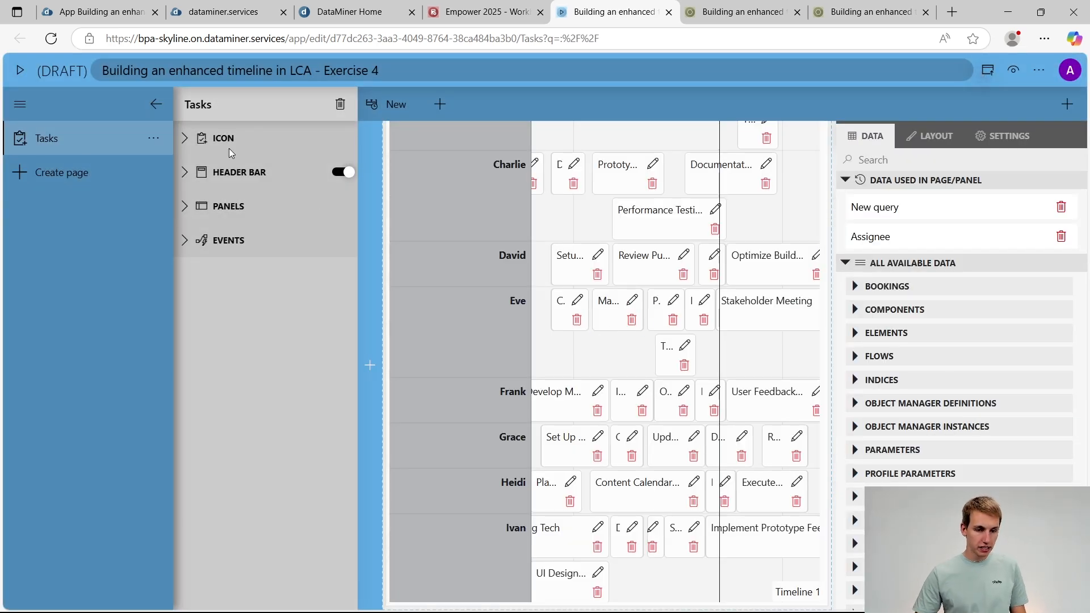
Collapse the page list and select the timeline component on the Tasks page
click(158, 104)
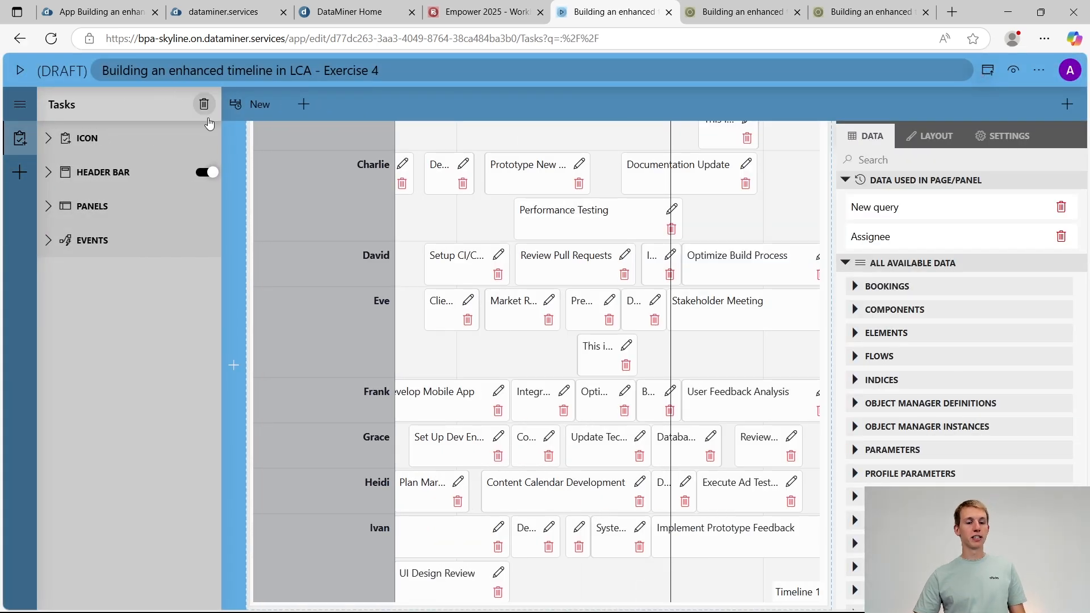
click(553, 218)
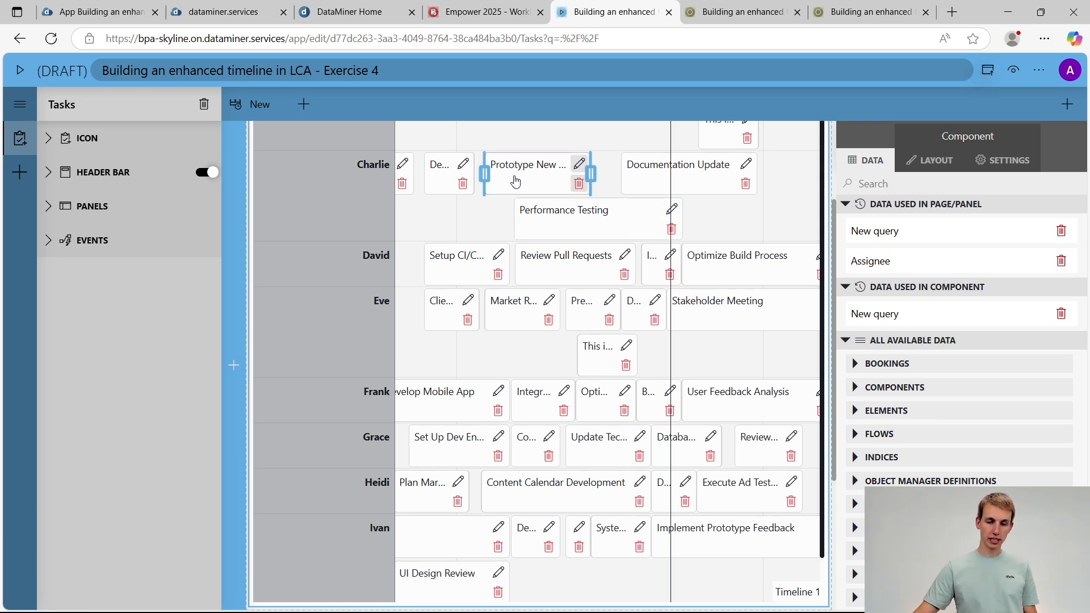
key(alt+Tab)
key(alt+Tab)
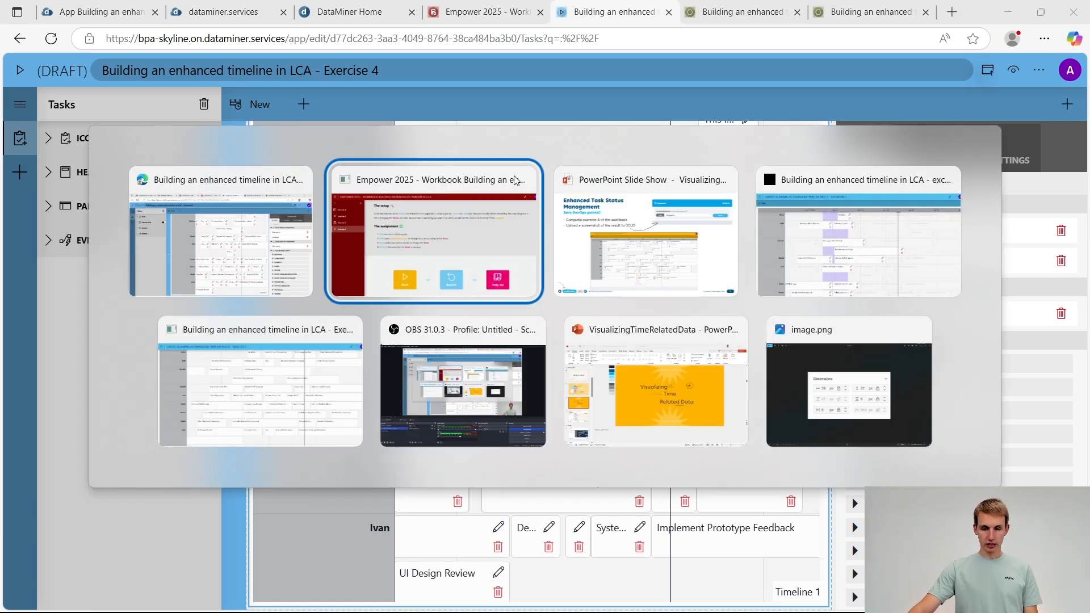
key(alt+Tab)
key(alt+Tab)
key(alt+Tab)
key(alt+Tab)
key(alt+Tab)
key(alt+Tab)
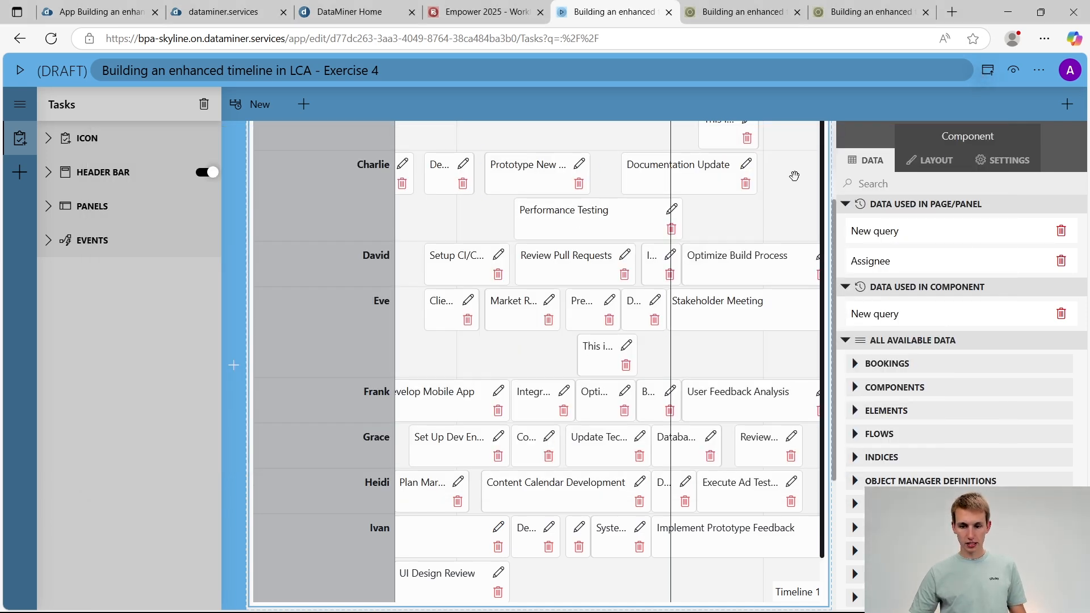
Find the timeline's item template for New query in its layout options and open it in the template editor
click(1009, 165)
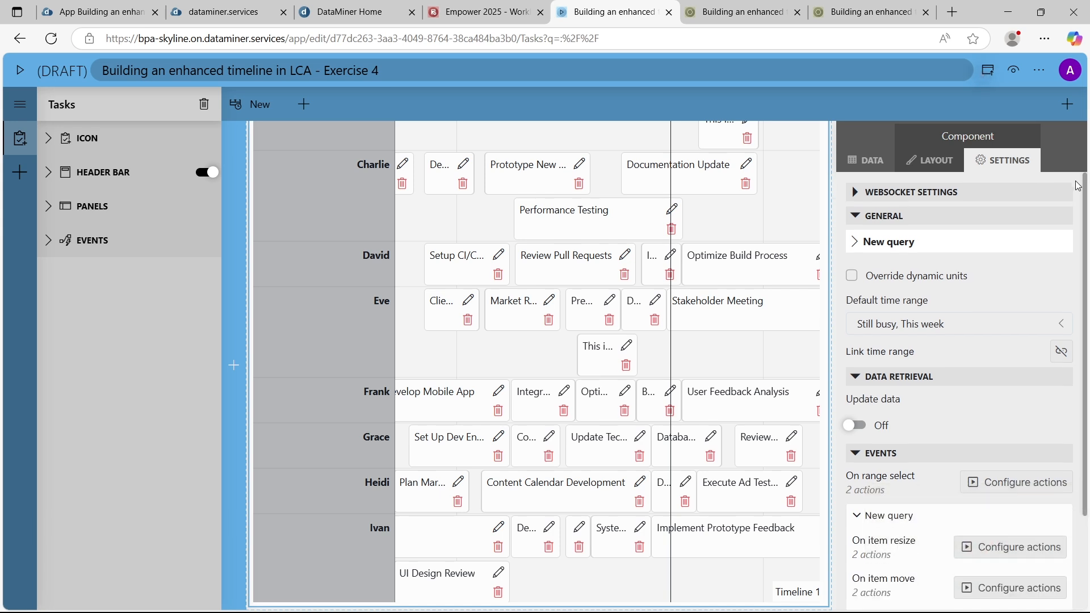
scroll(1077, 185, down, 2)
click(934, 161)
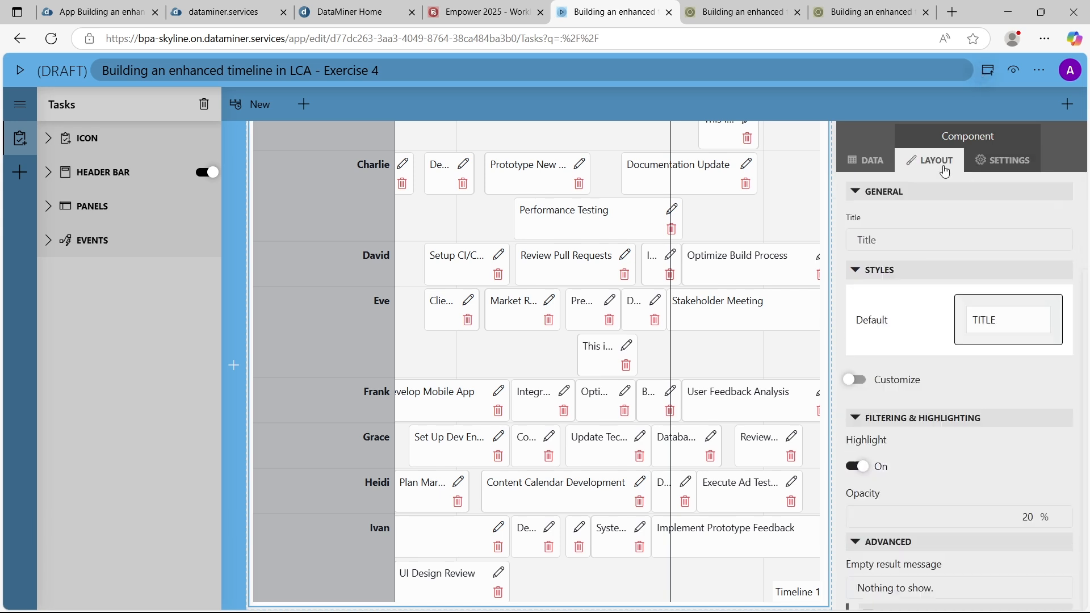
scroll(971, 309, down, 5)
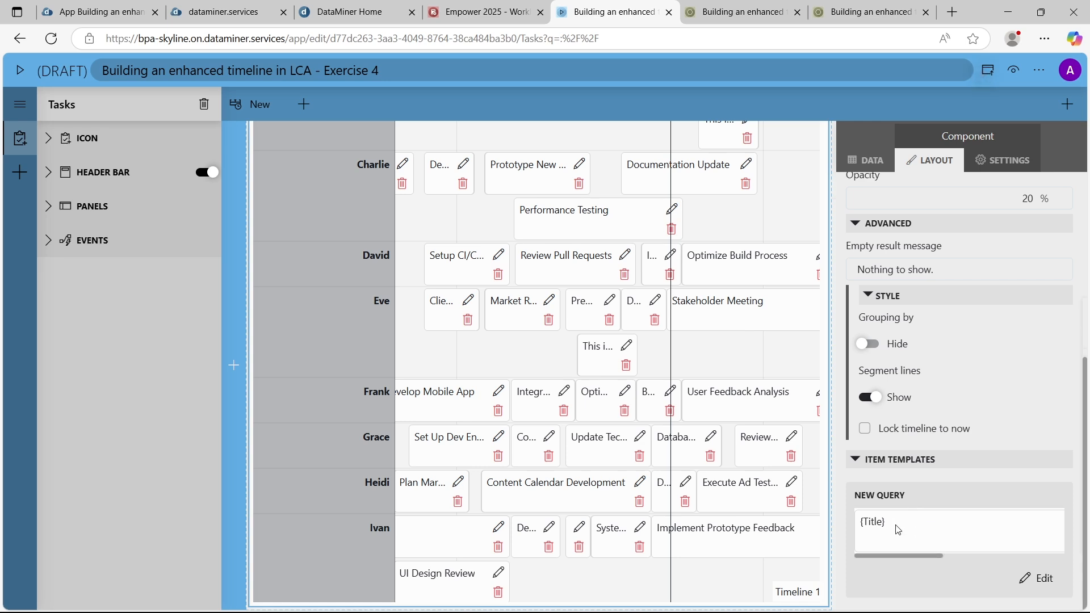
click(1047, 578)
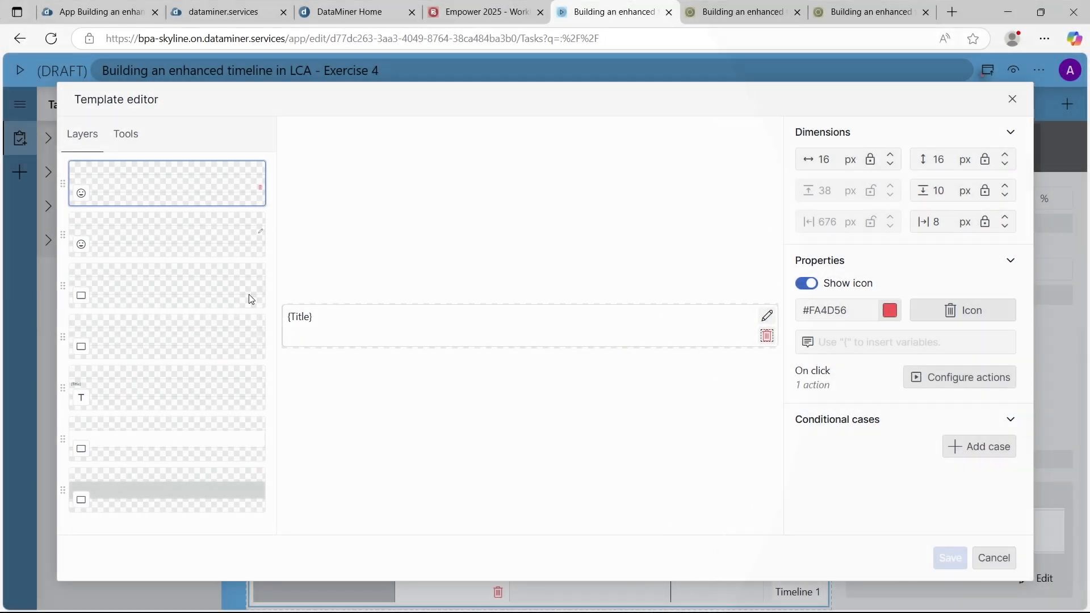
Draw an icon about 35 px wide and 26 px high on the template, just right of the title and slightly lower
click(122, 137)
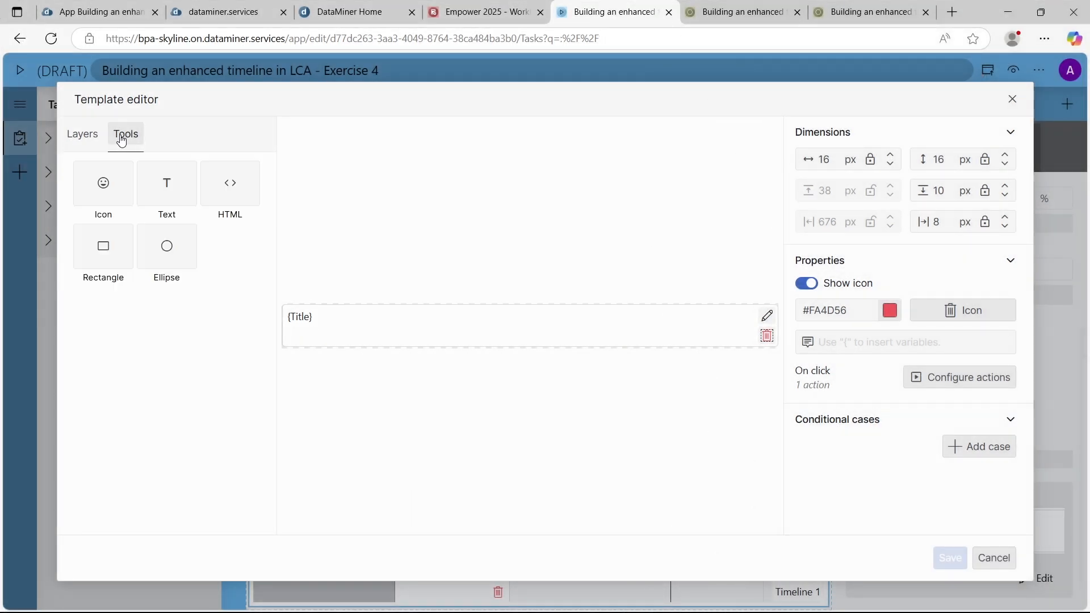
click(105, 182)
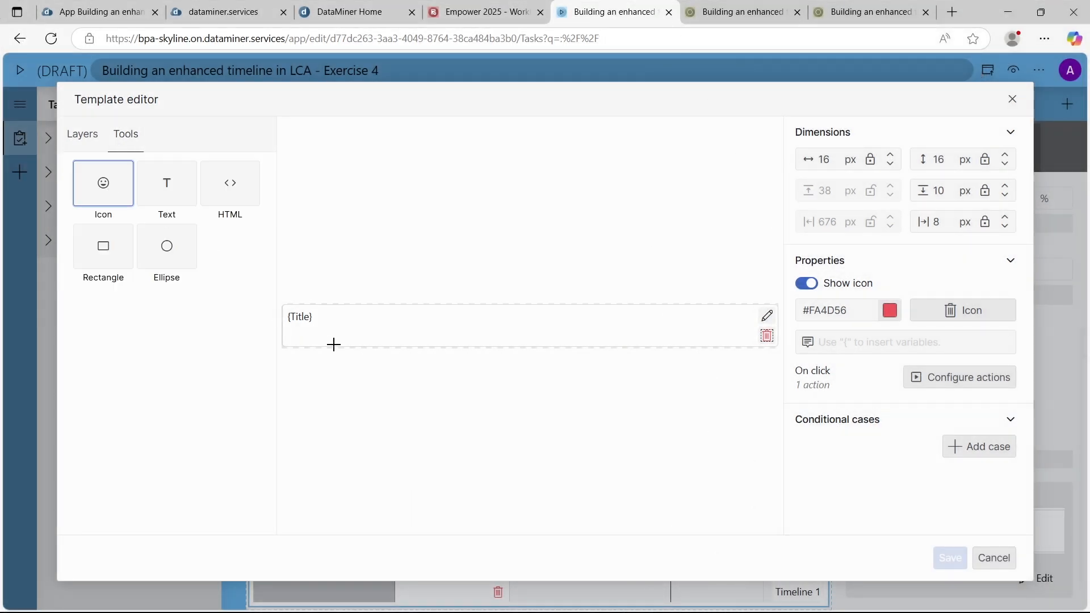
drag(334, 320, 361, 342)
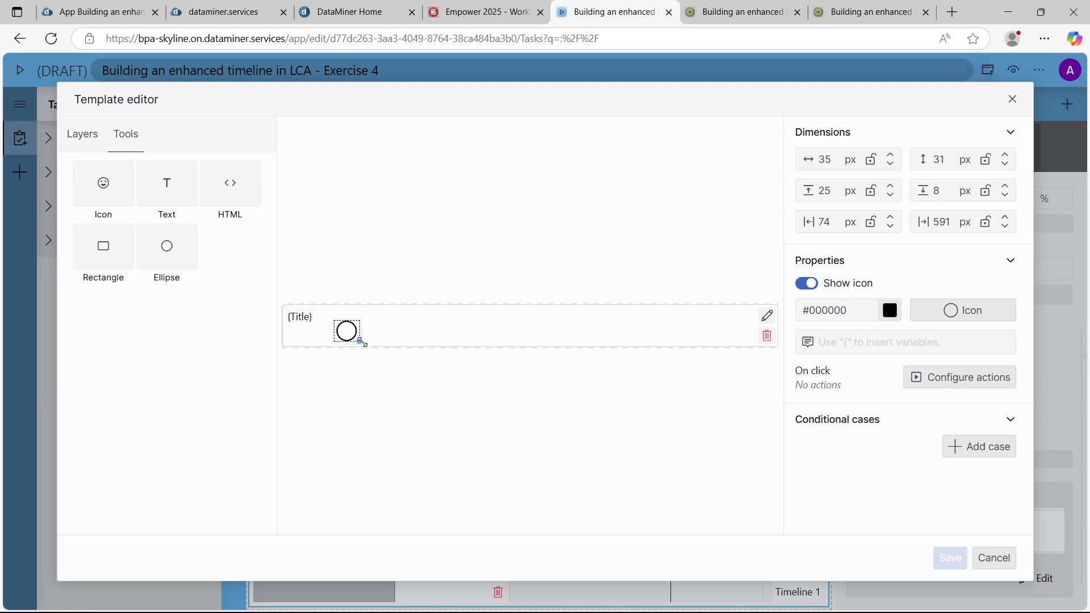
click(333, 392)
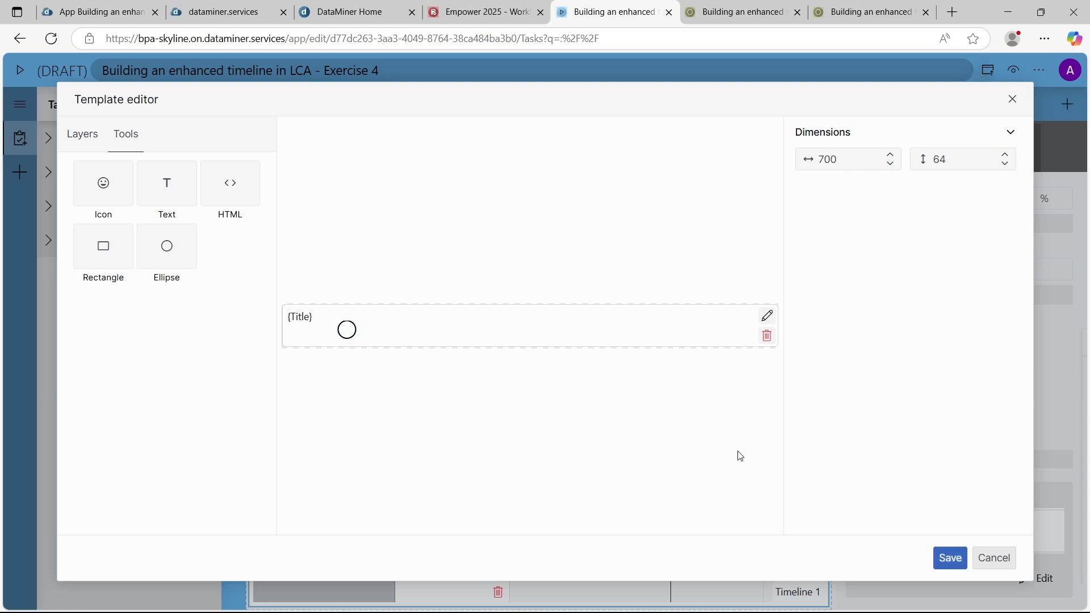
click(359, 330)
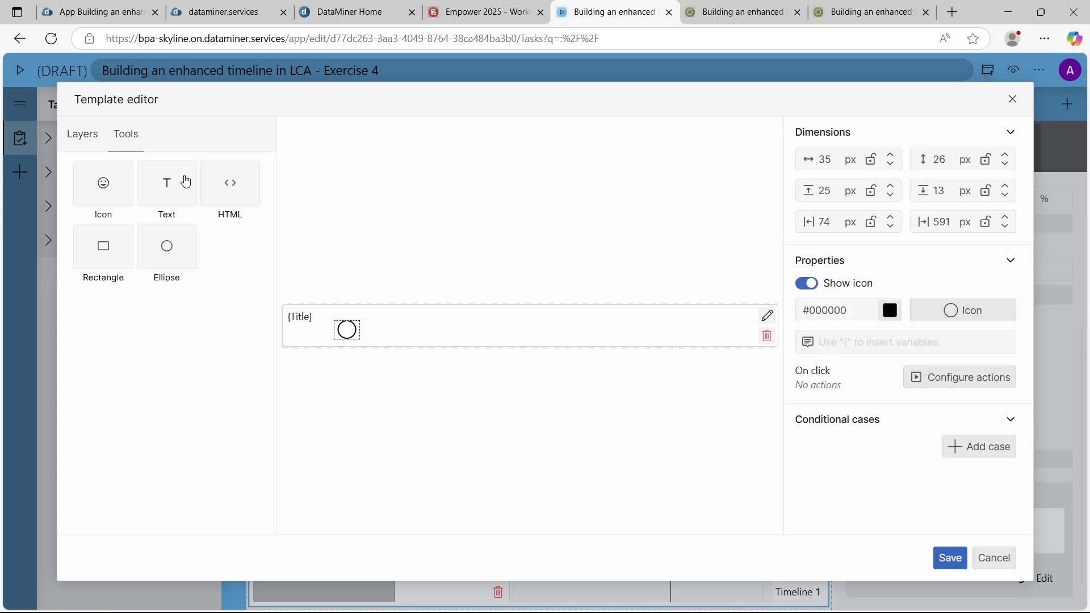
Set the new circle icon's width to 28 px and its height to 25 px
click(83, 134)
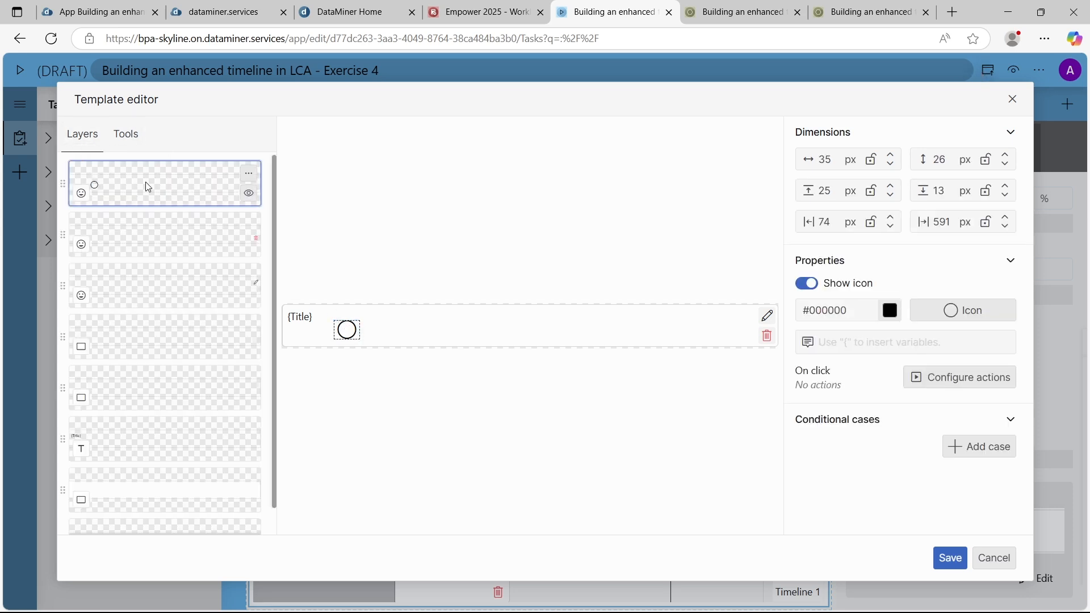
click(825, 160)
double_click(824, 159)
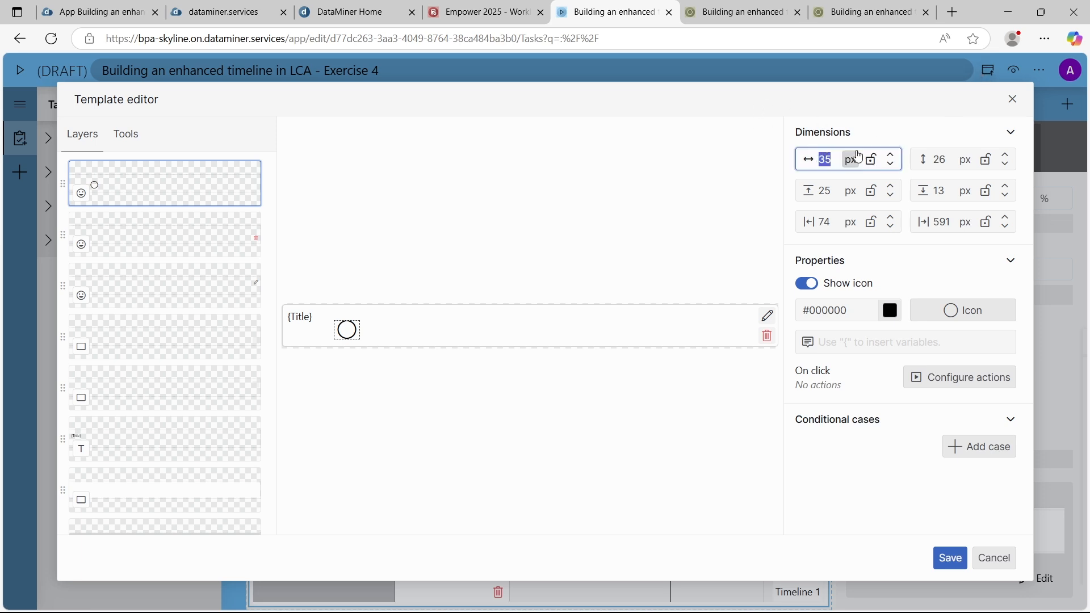
text(28)
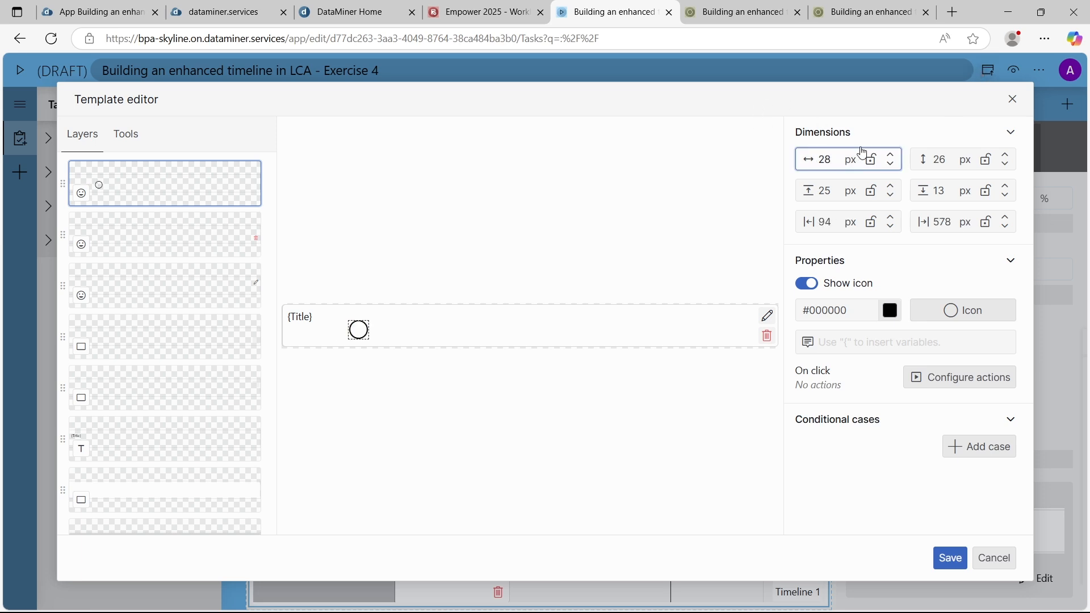
double_click(940, 161)
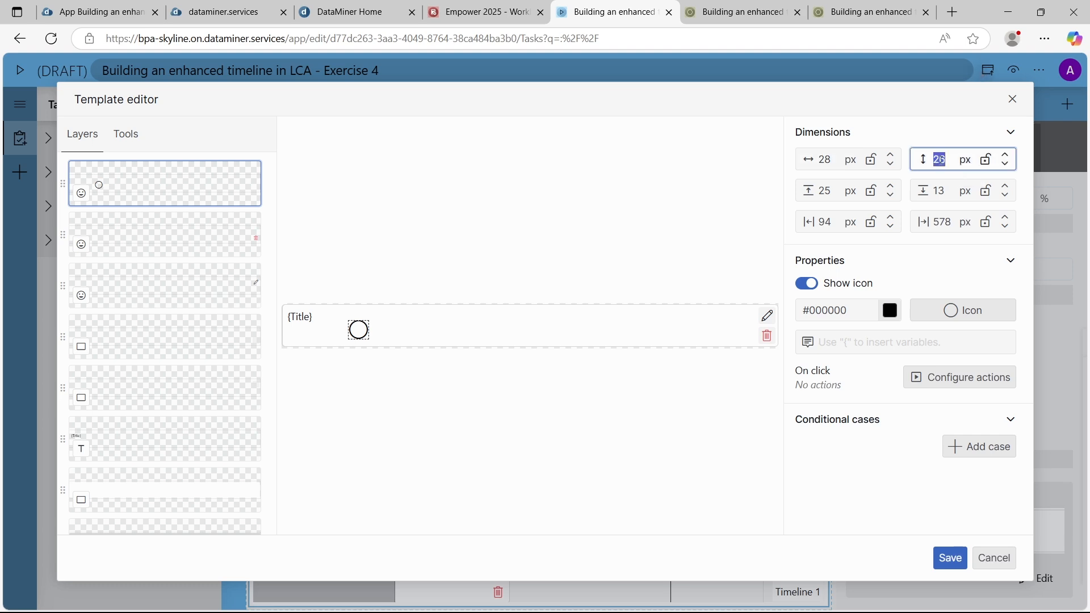
text(22)
double_click(941, 160)
text(25)
Set the circle icon's top offset to 37 px and lock its width
double_click(825, 191)
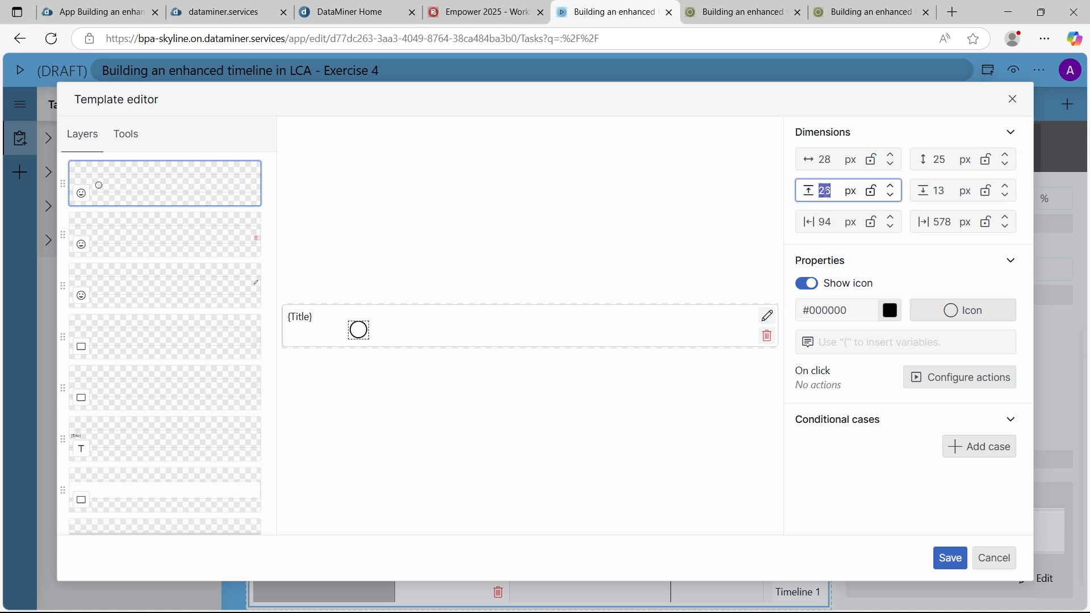
text(37)
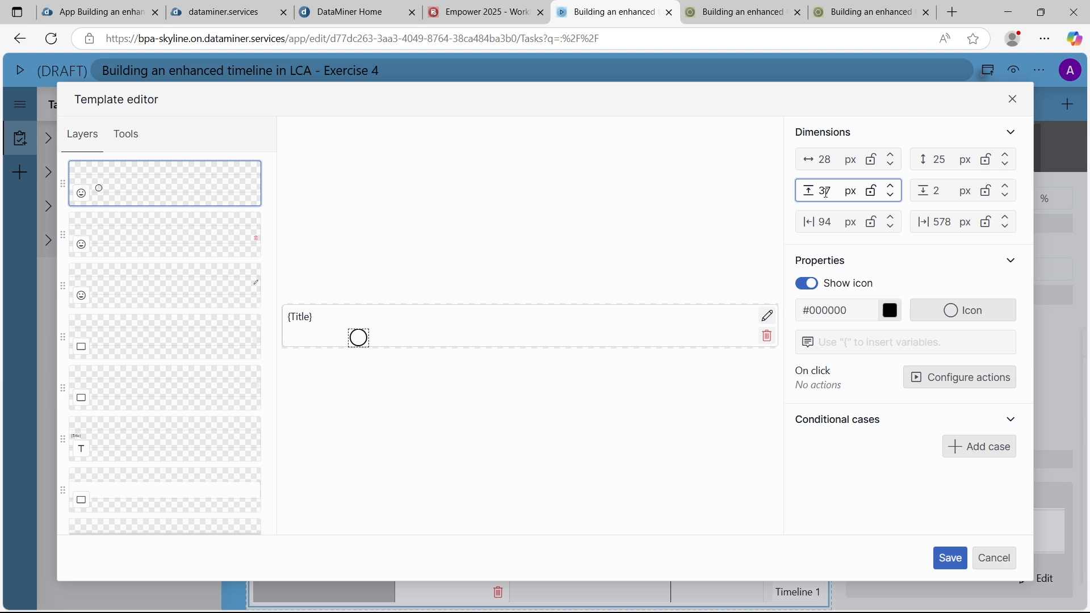
click(871, 160)
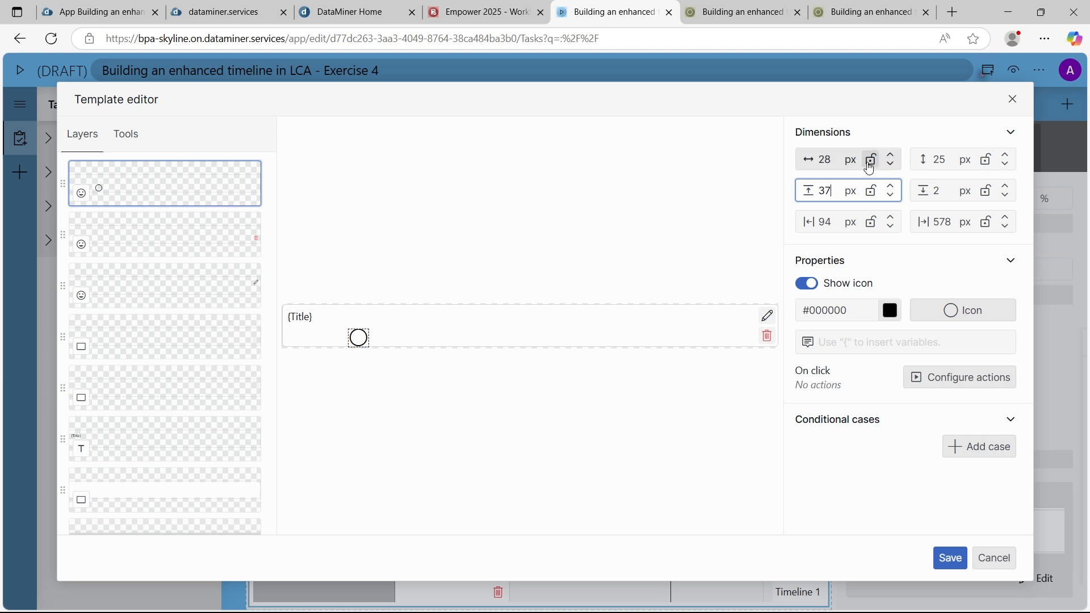
click(987, 165)
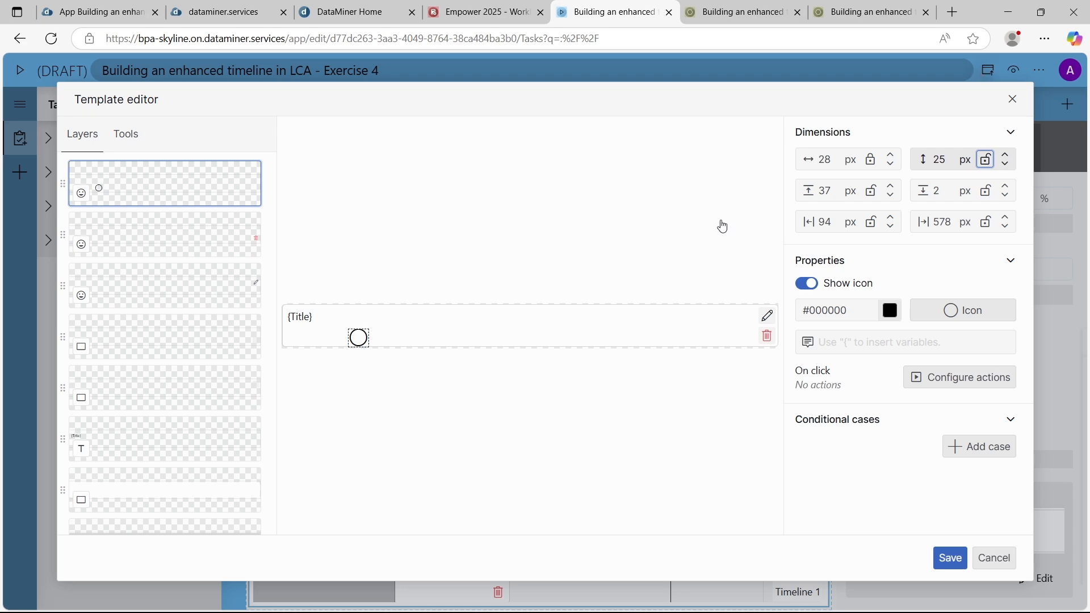
Set the circle icon's bottom offset to 5 px and lock that offset
click(882, 23)
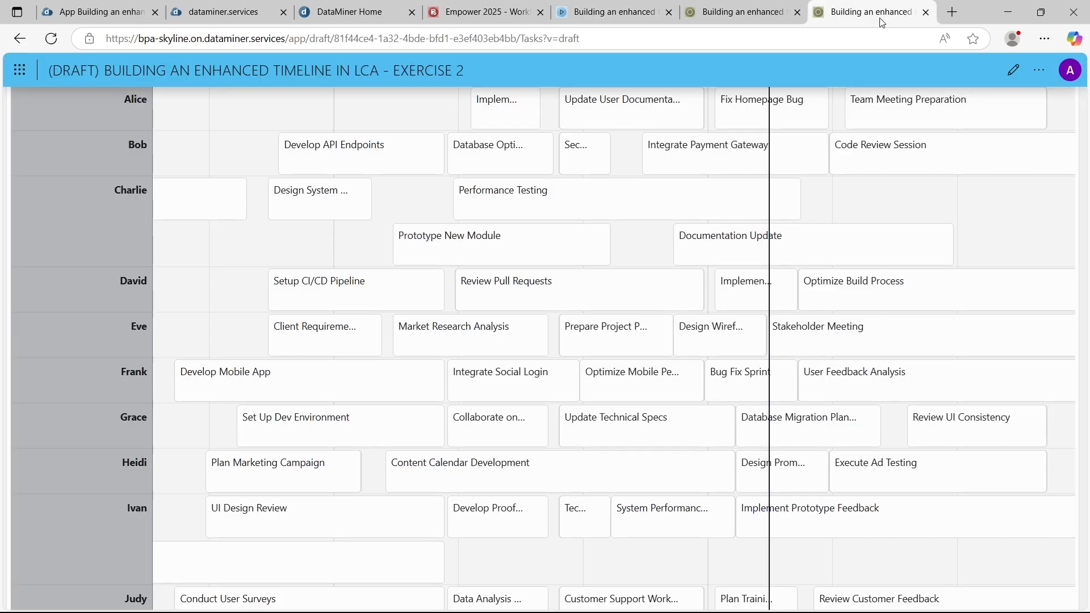
click(585, 12)
click(955, 196)
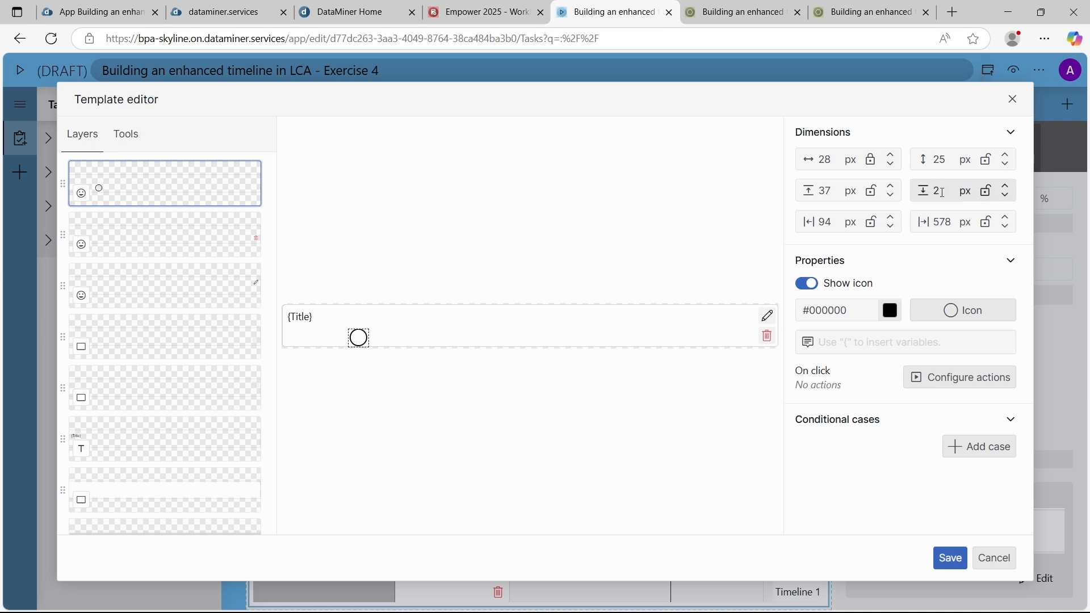
key(BackSpace)
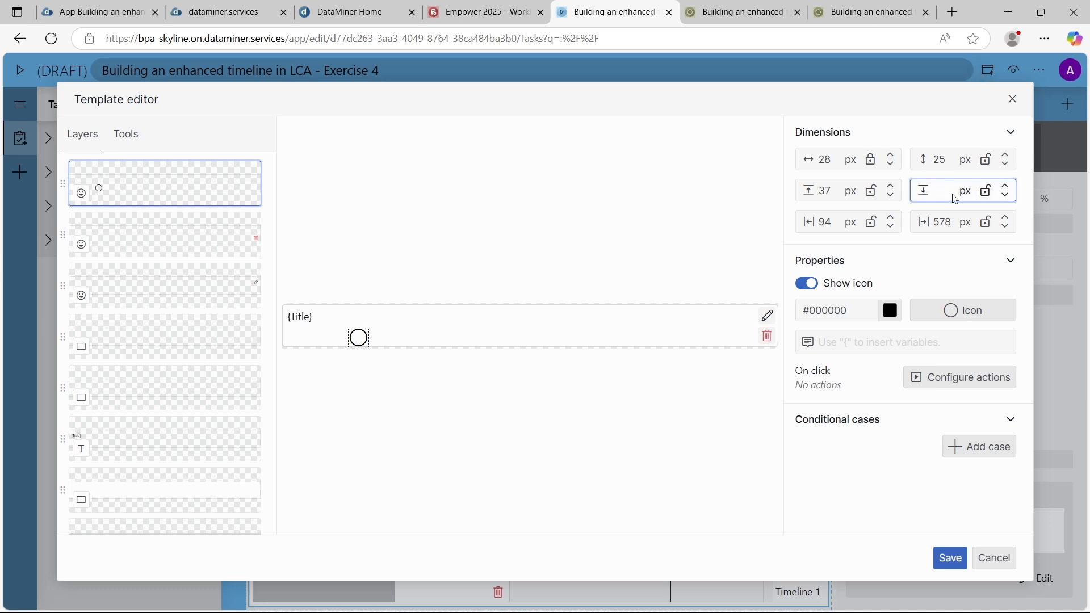
text(5)
click(985, 192)
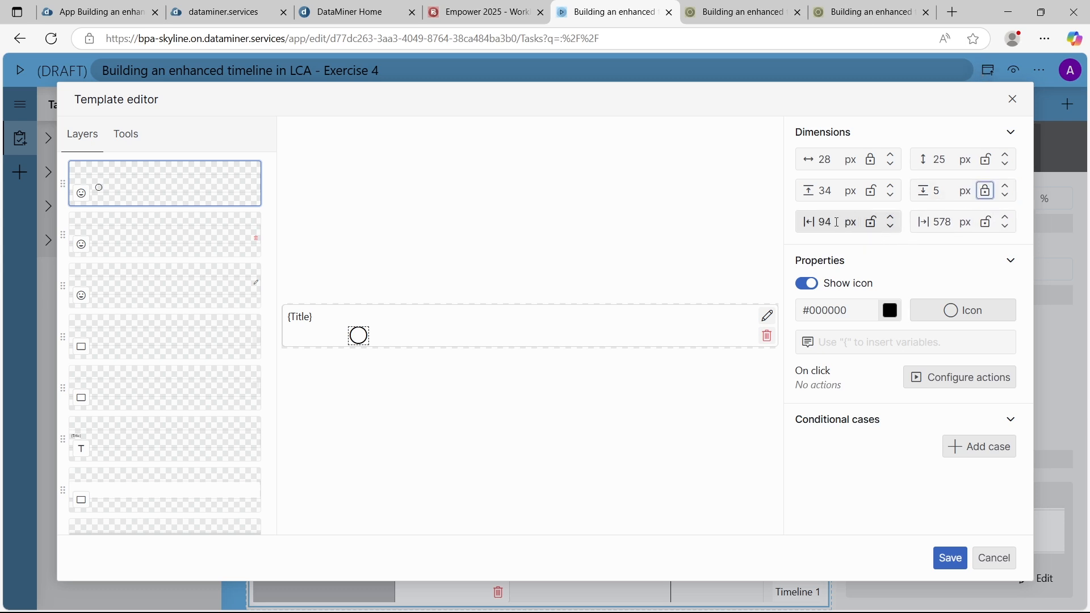
Set the circle icon's left offset to 8 px, lock that offset and the height, and save the template
click(811, 225)
text(8)
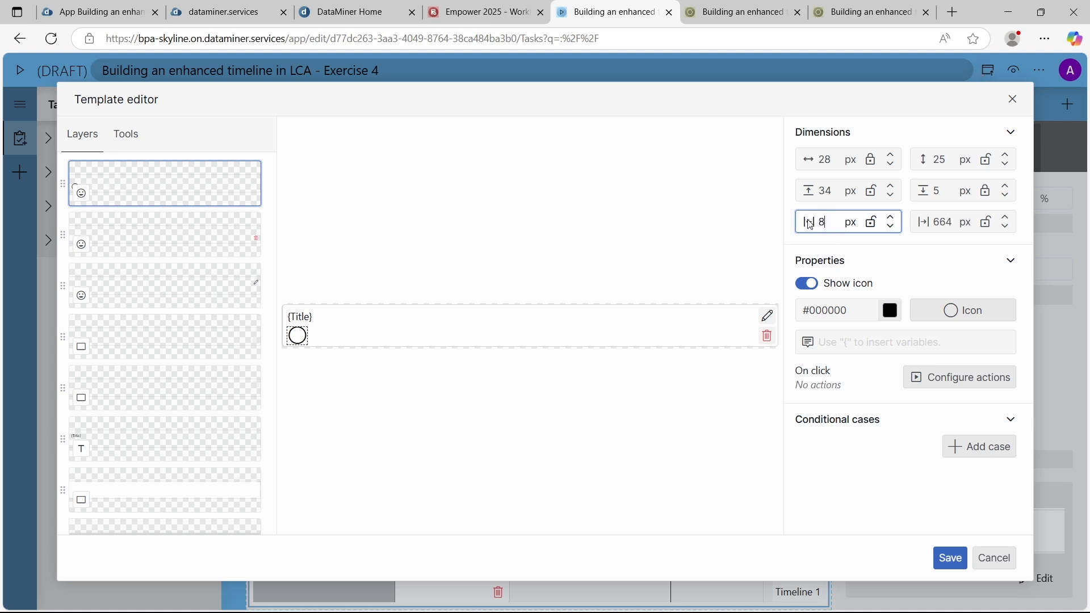
click(873, 222)
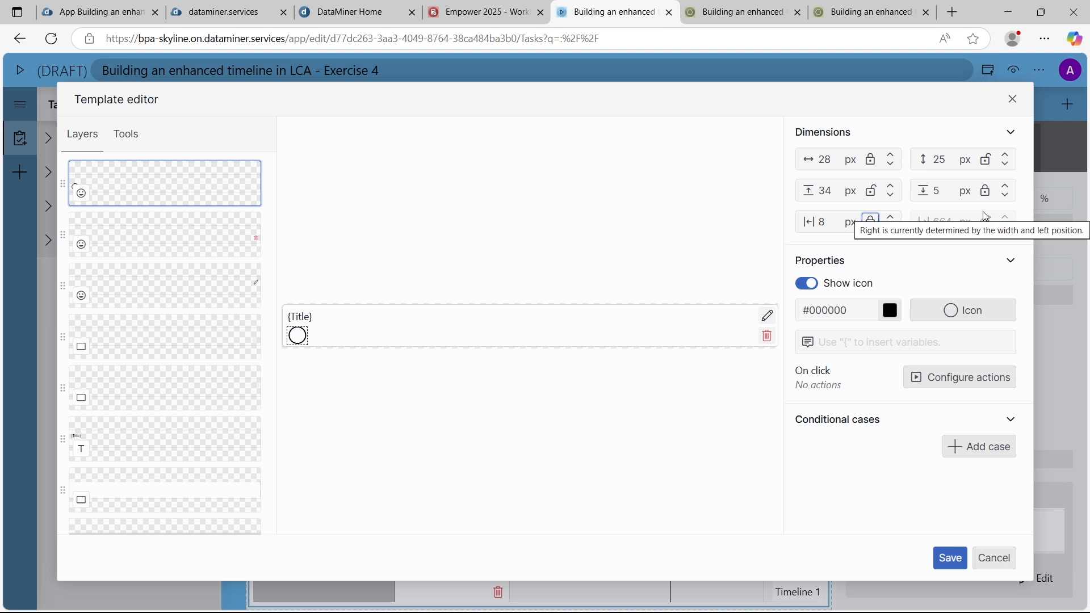
click(987, 159)
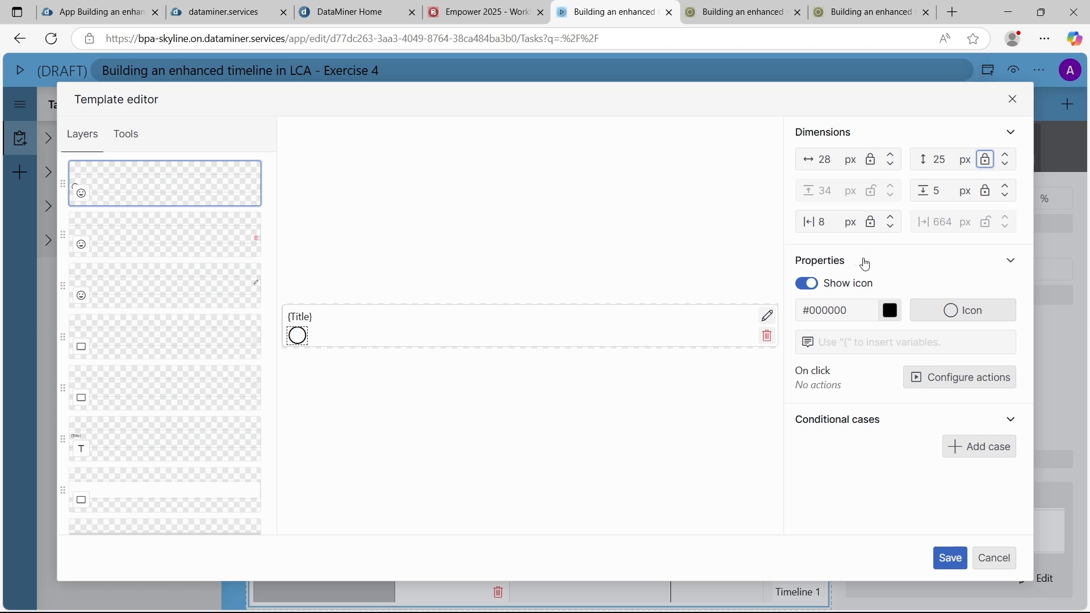
click(951, 558)
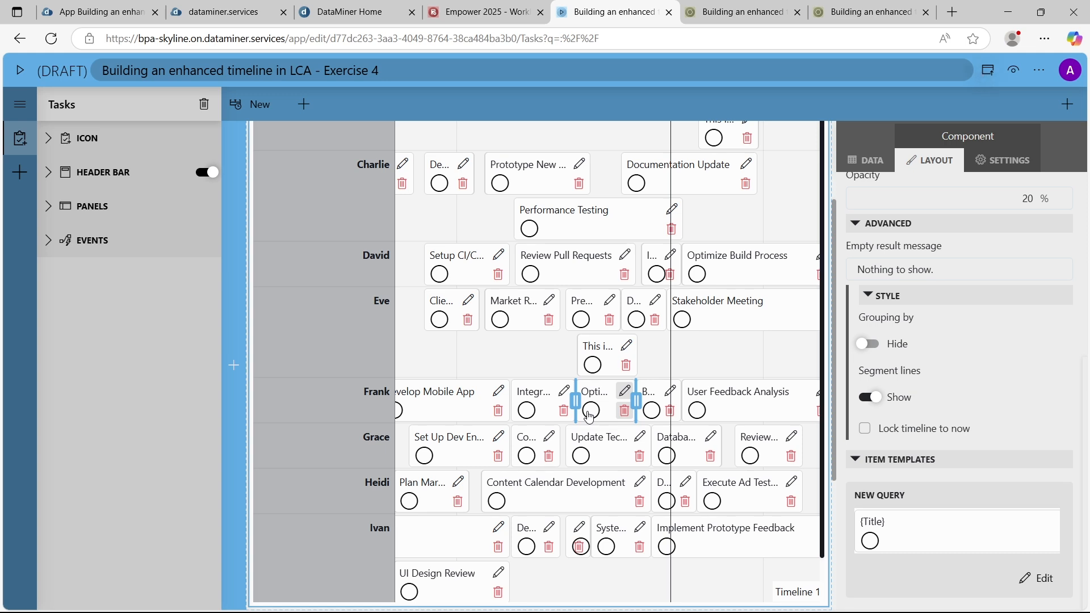
Reopen the timeline's item template for editing and give the circle icon a conditional case where State is Active
click(1046, 582)
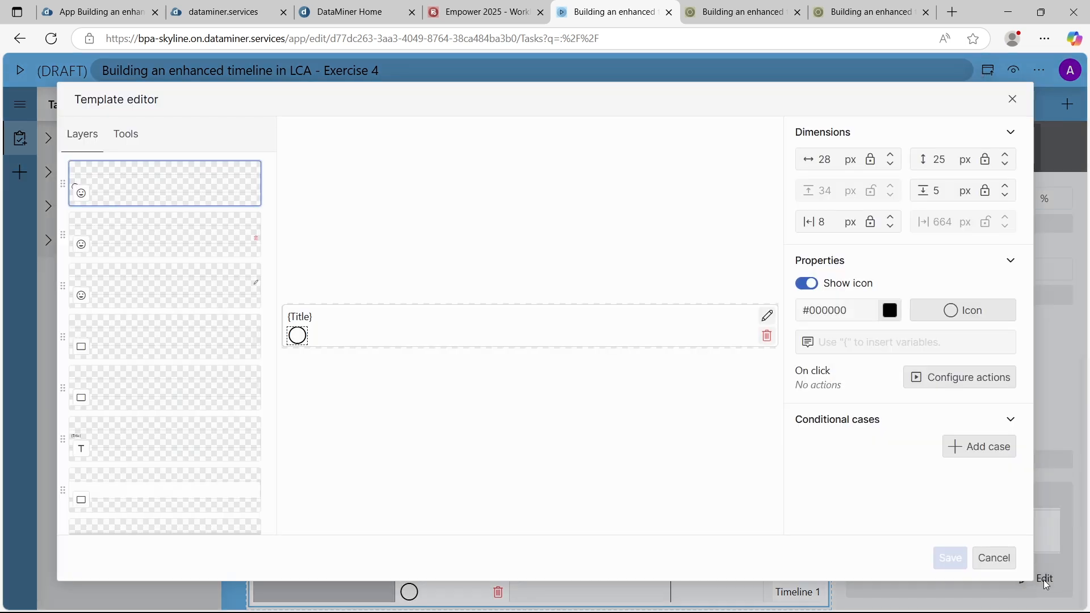
click(568, 320)
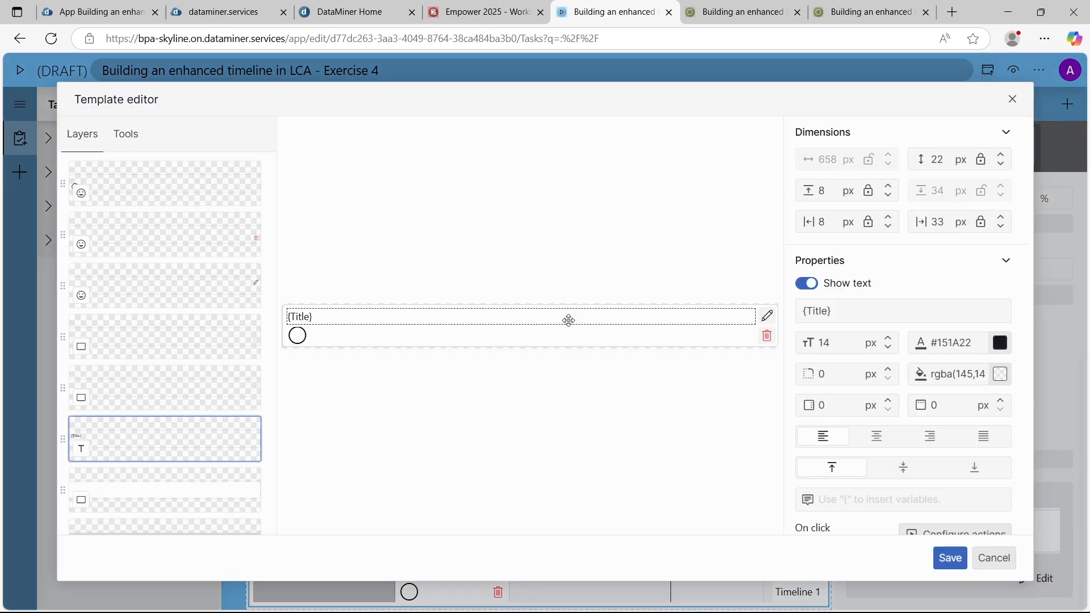
click(297, 335)
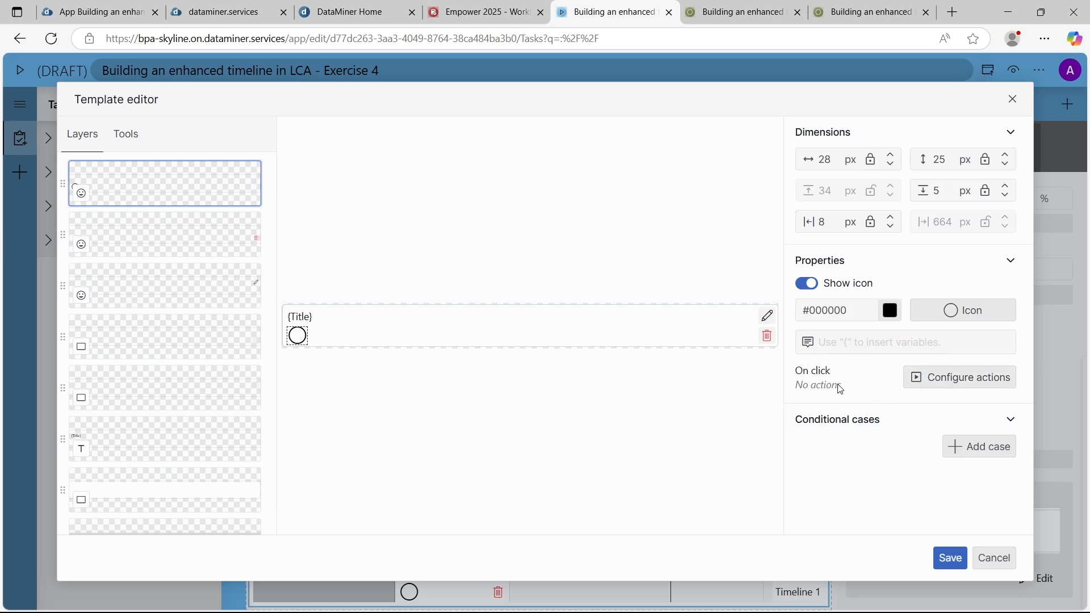
click(971, 449)
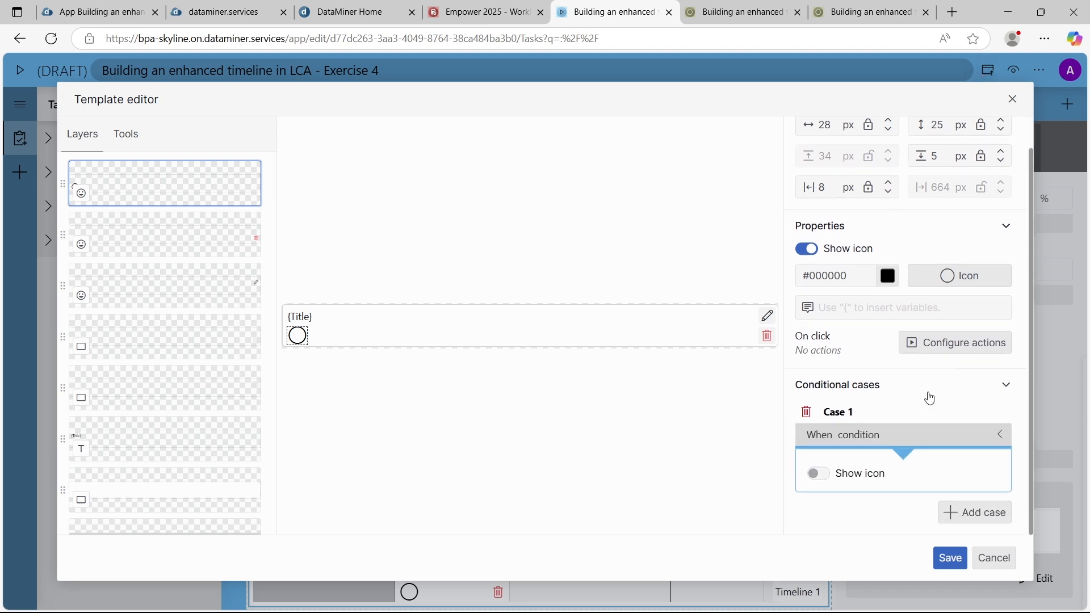
click(831, 438)
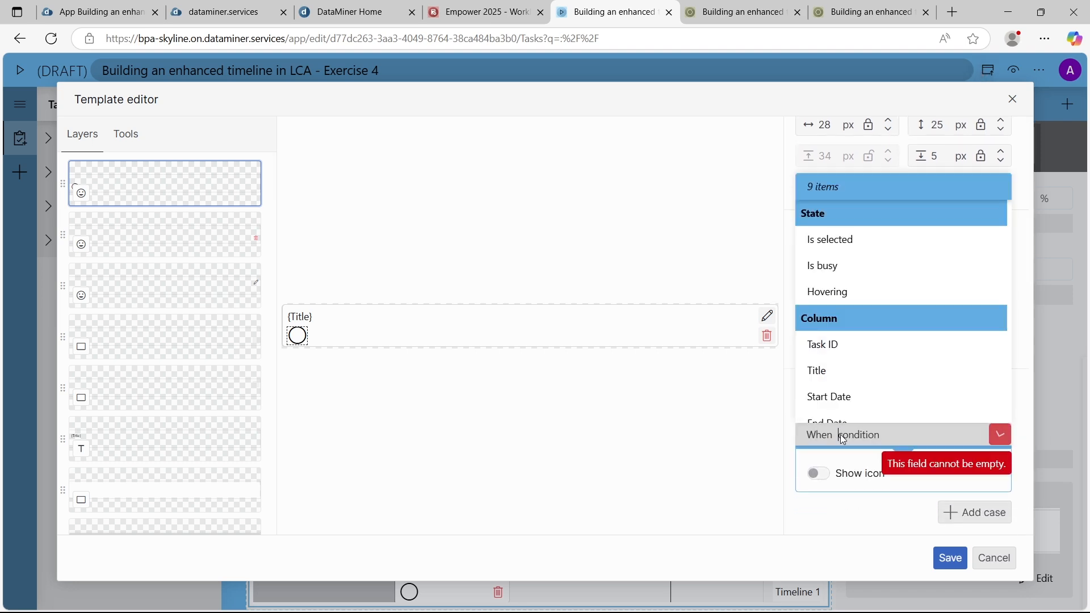
scroll(883, 394, down, 2)
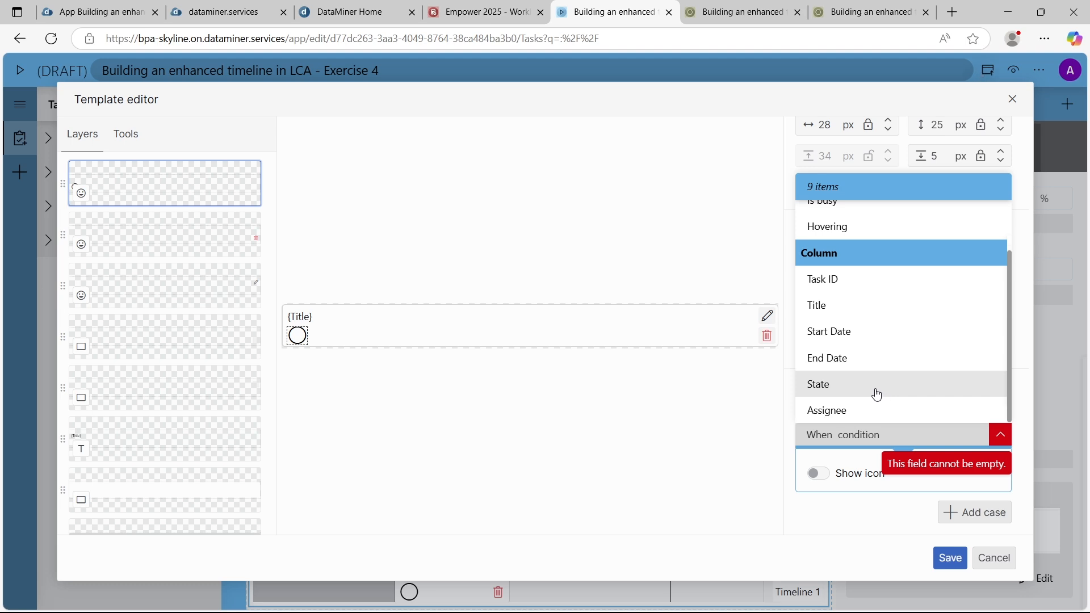
click(877, 387)
scroll(867, 459, down, 1)
click(855, 403)
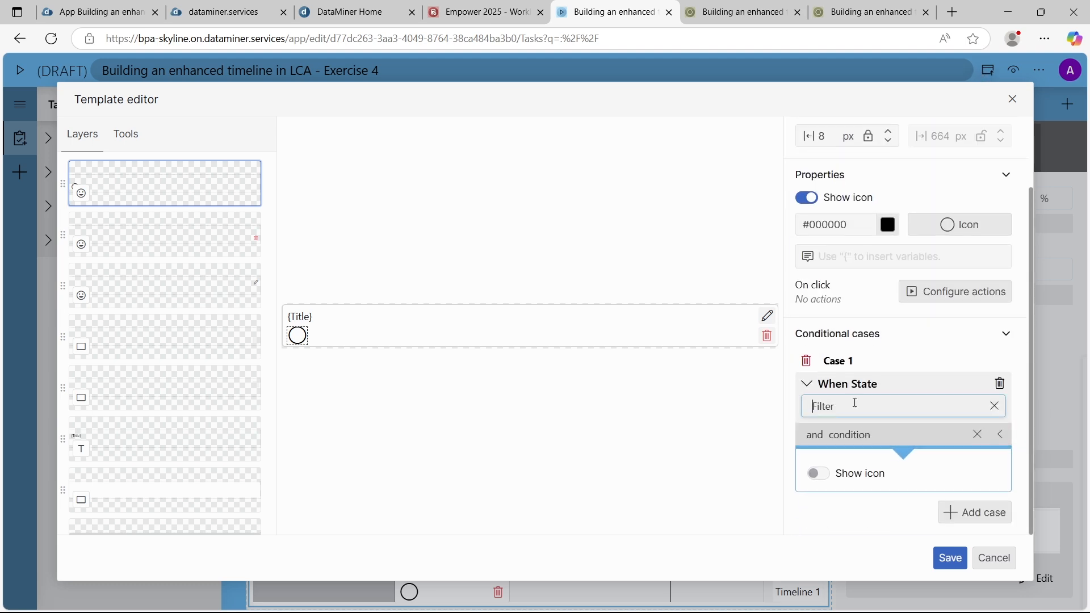
text(Active)
Show the icon for the Active case and set it to the solid play triangle
click(818, 473)
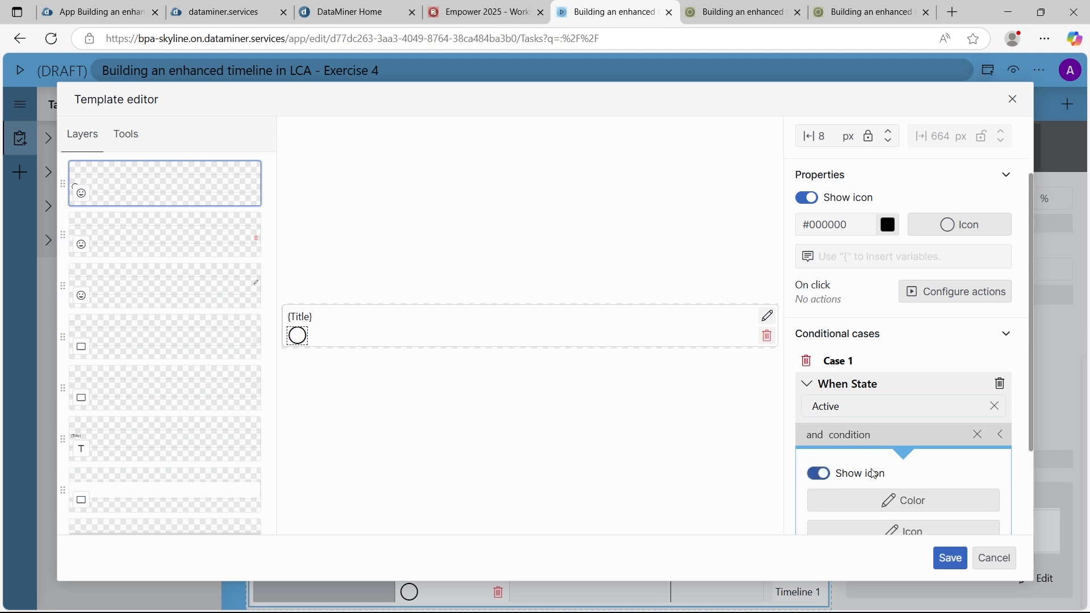
scroll(909, 448, down, 2)
click(907, 410)
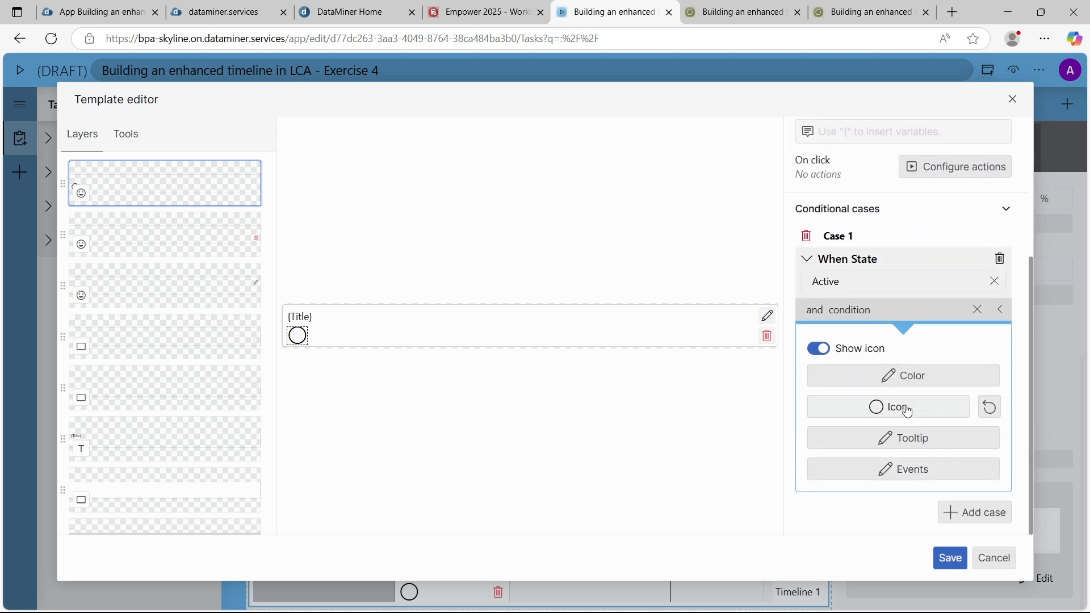
click(908, 410)
text(start)
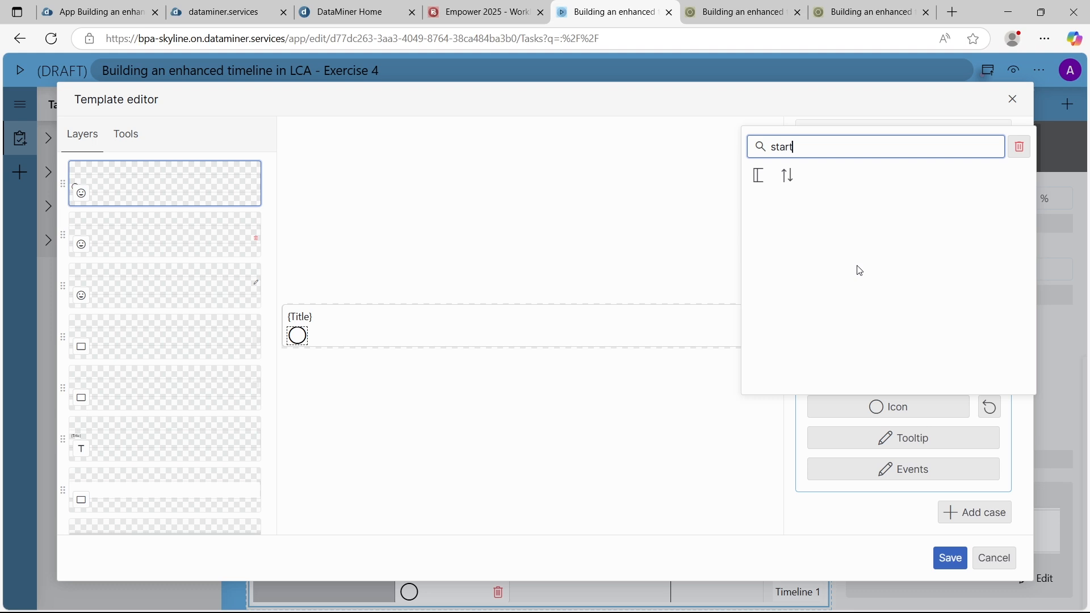
key(ctrl+a)
text(play)
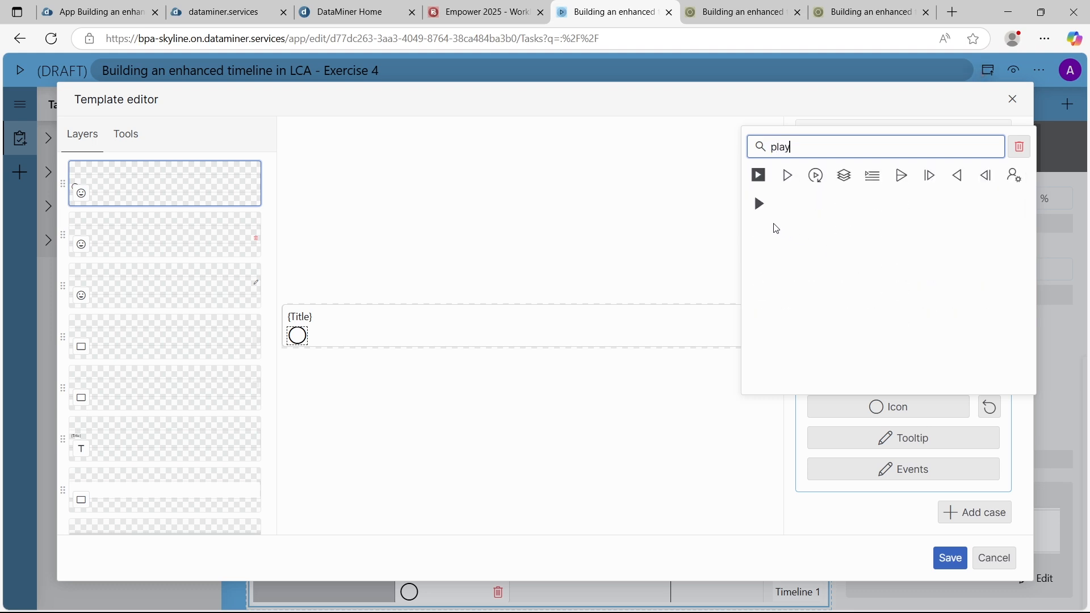
click(759, 203)
Add a second conditional case where State is Hold and show the icon for it
click(972, 513)
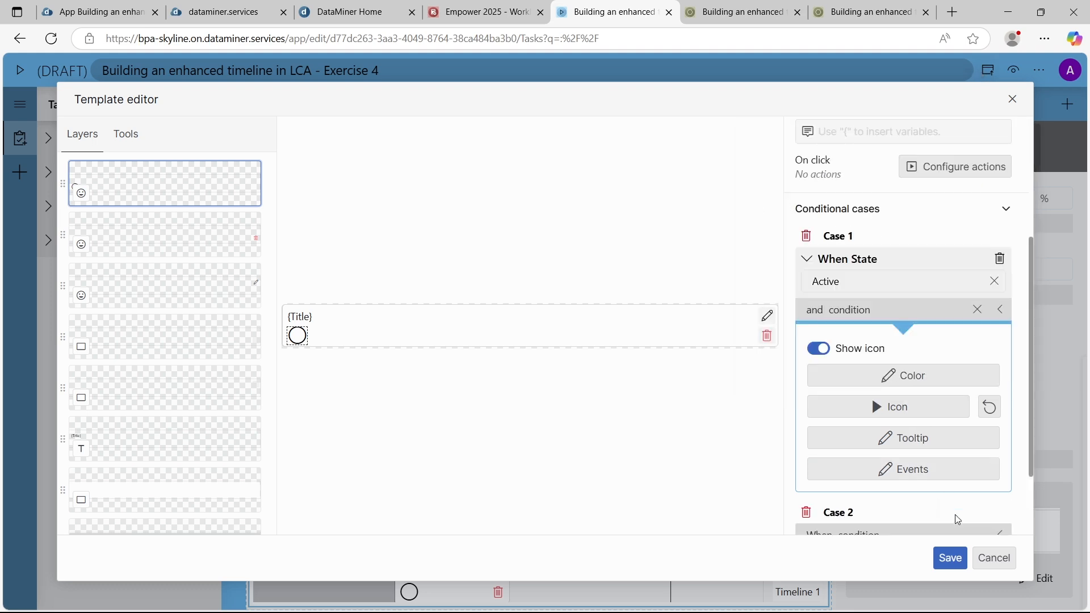
scroll(897, 471, down, 2)
click(864, 438)
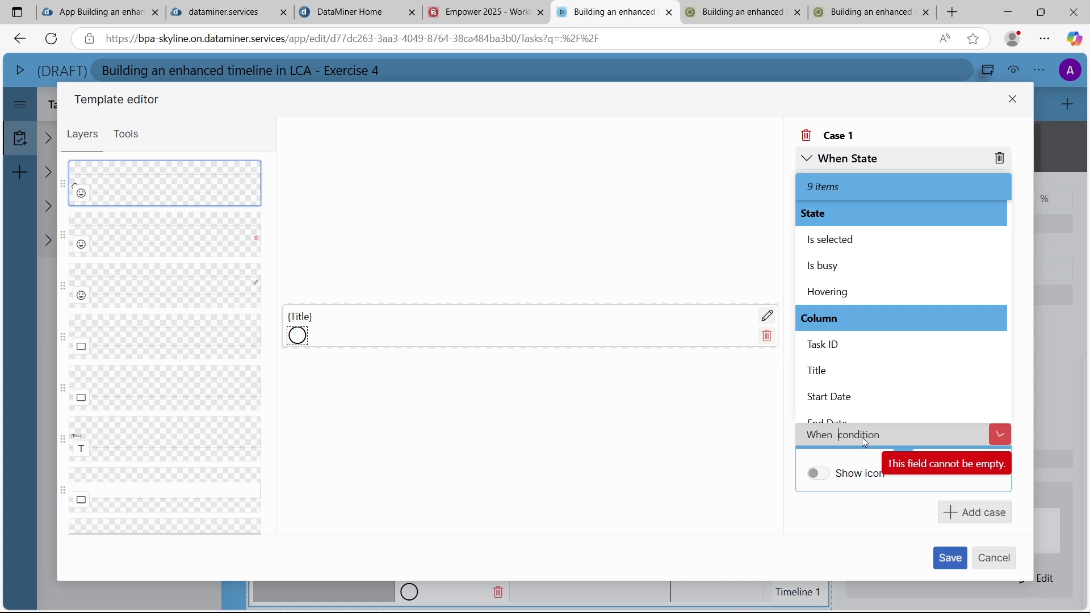
scroll(860, 372, down, 2)
click(844, 386)
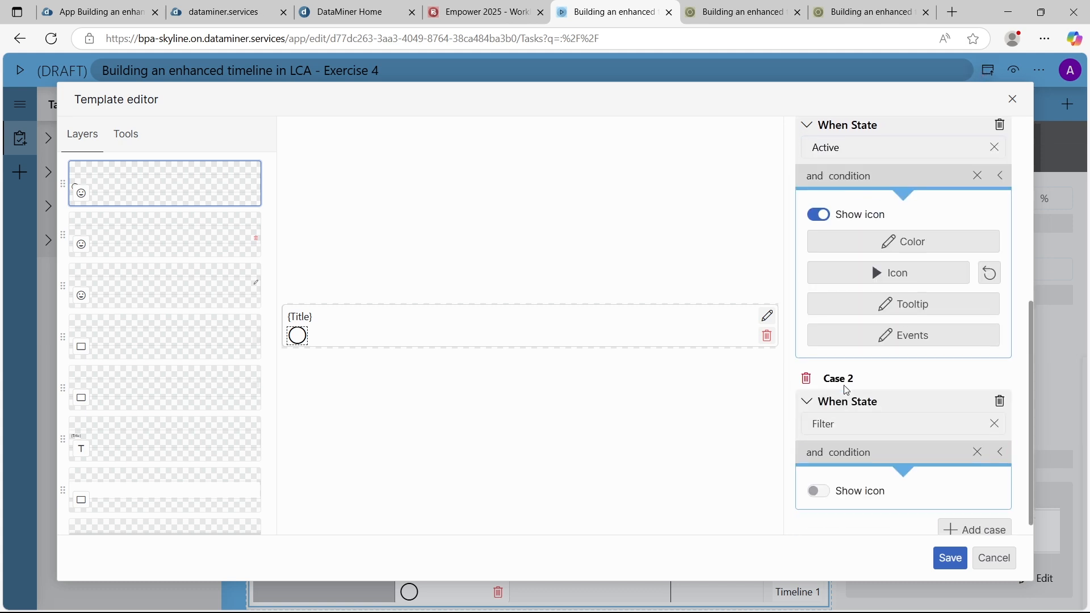
scroll(852, 398, down, 1)
click(848, 407)
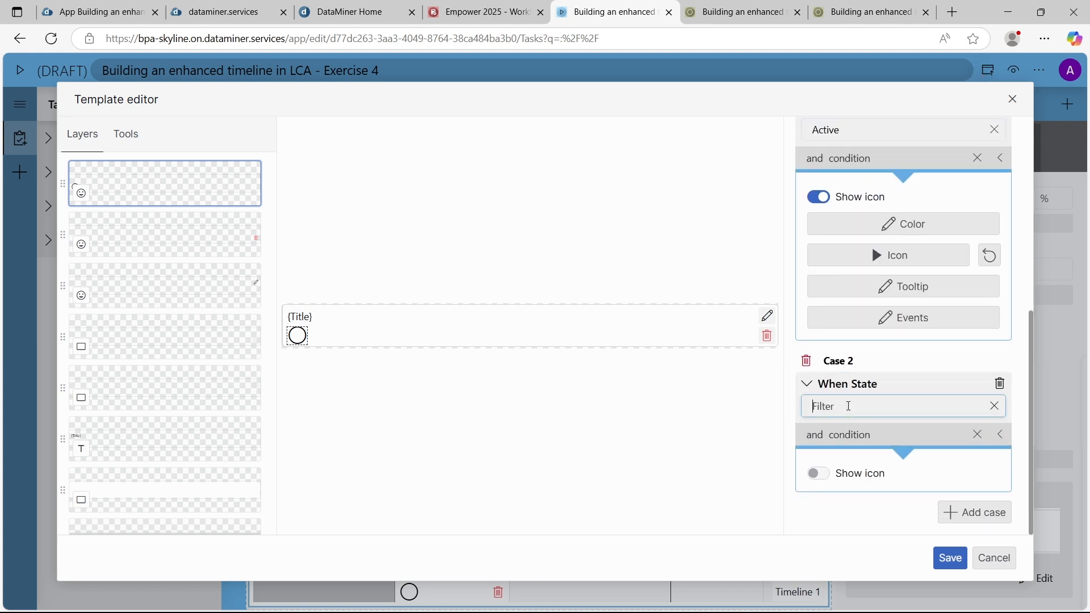
text(Hold)
click(818, 473)
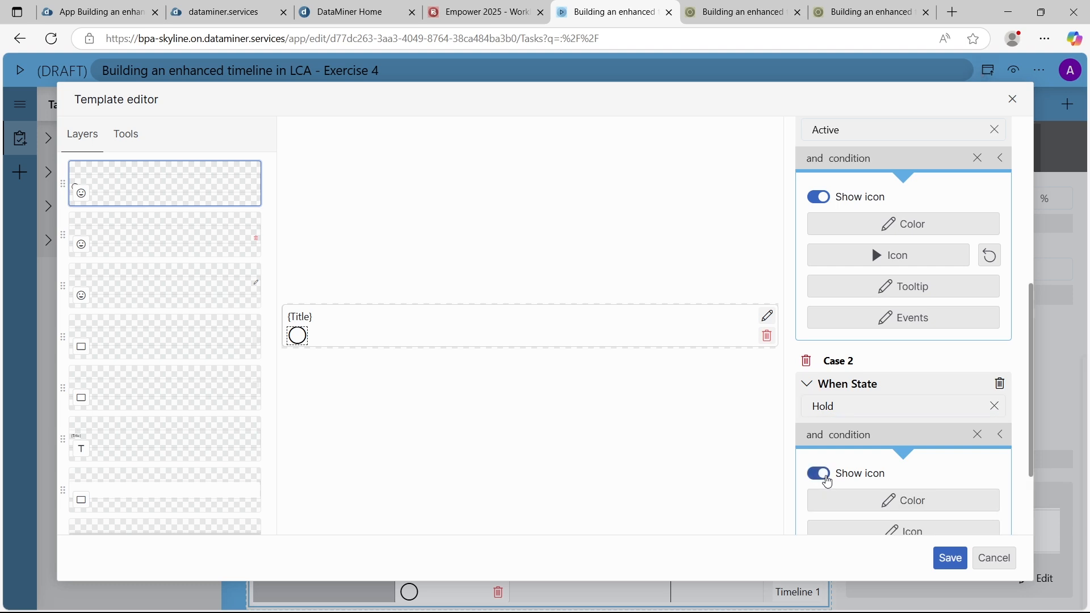
Set the Hold case's icon to the filled circled stop symbol
scroll(835, 460, down, 2)
click(890, 406)
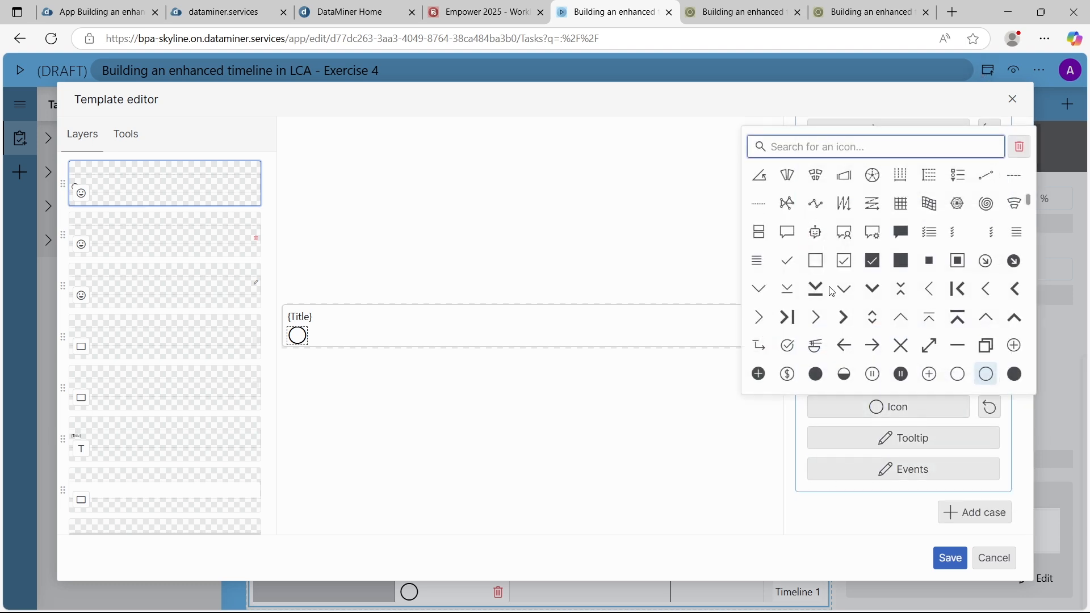
text(stop)
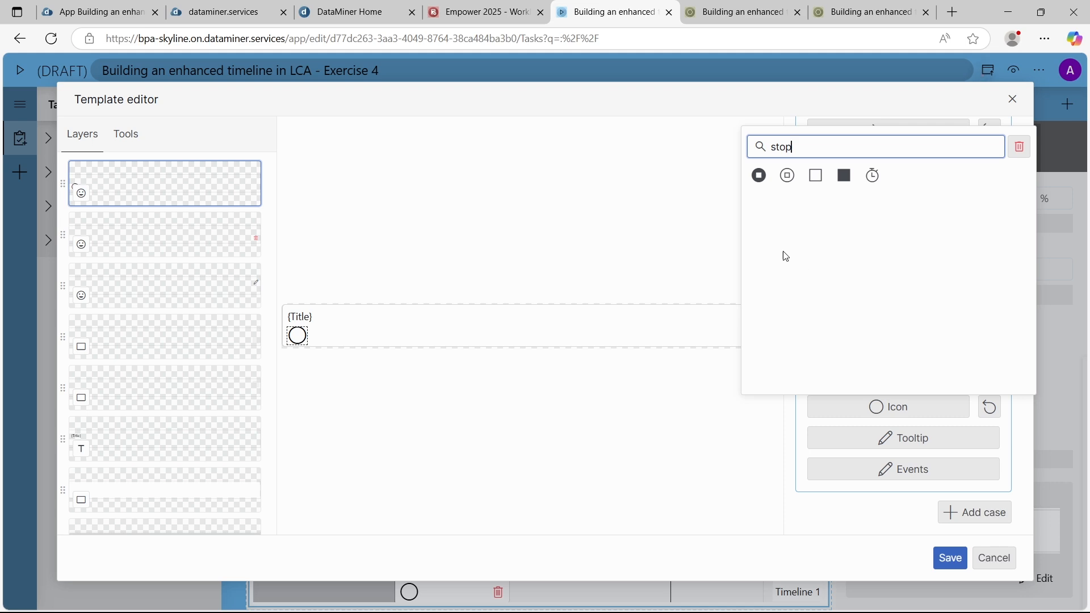
click(764, 176)
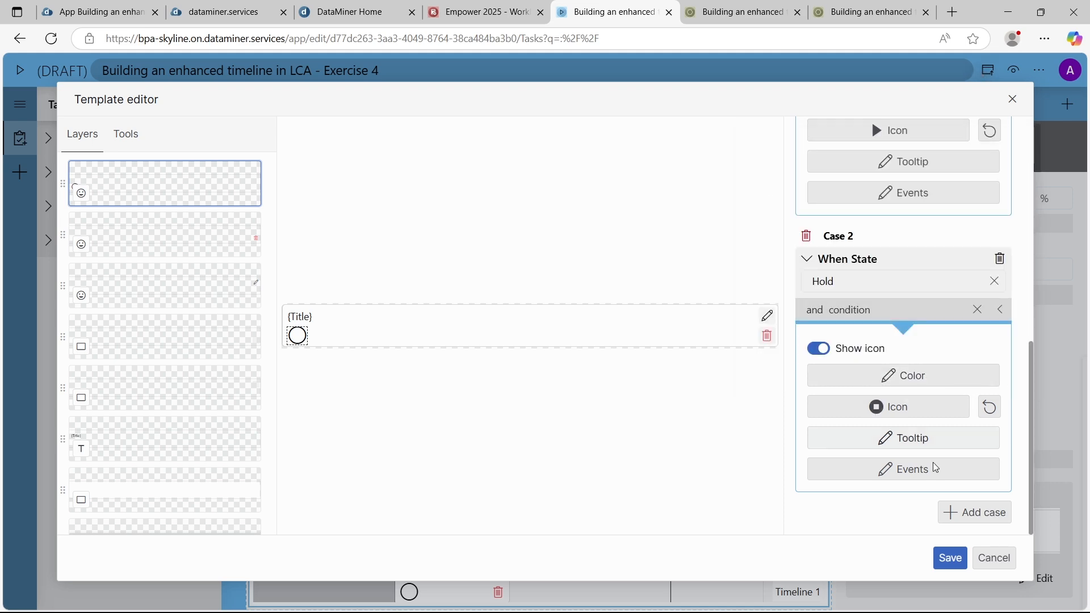
Add a third conditional case and change the Hold case's icon to the filled circled pause symbol
click(968, 519)
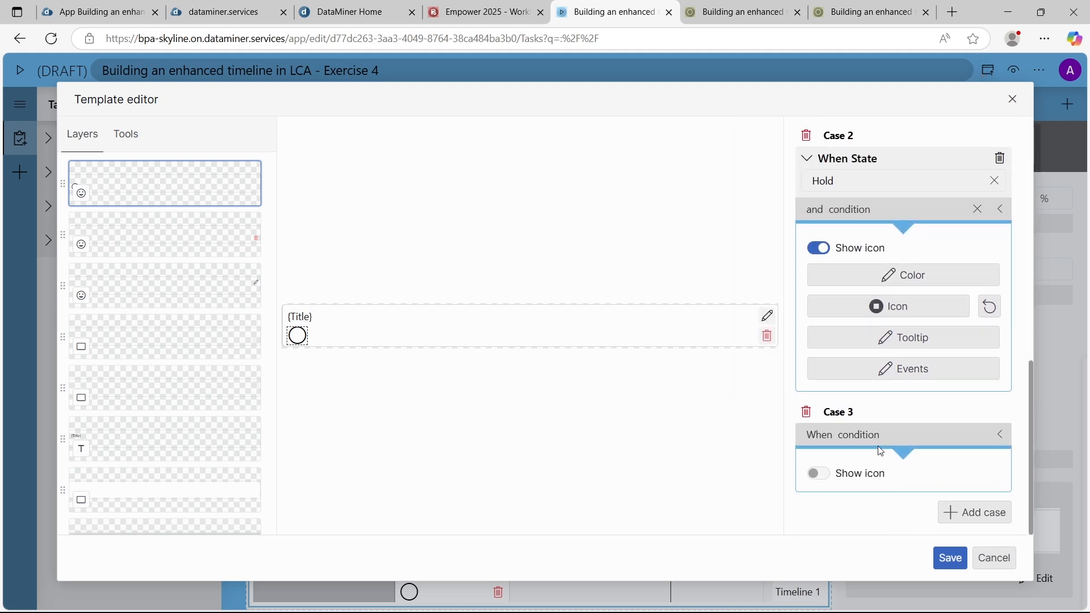
click(893, 308)
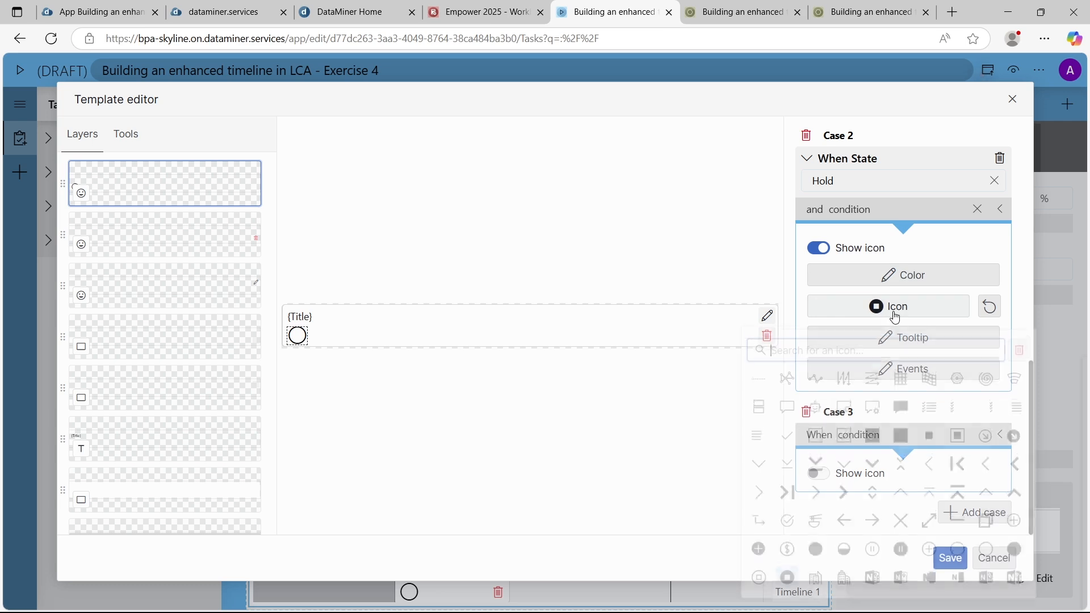
text(pause)
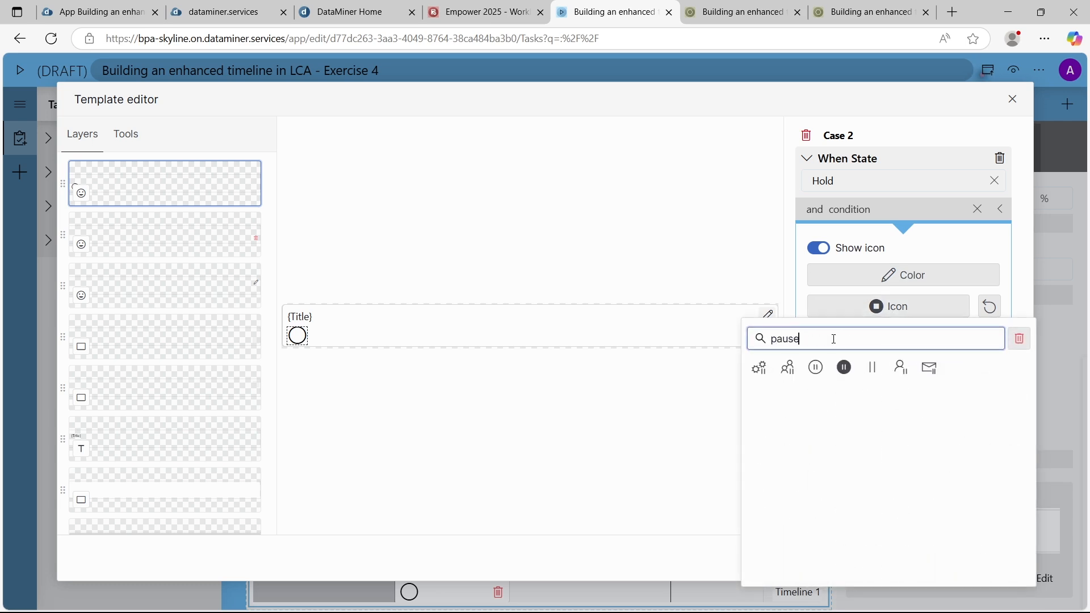
click(845, 367)
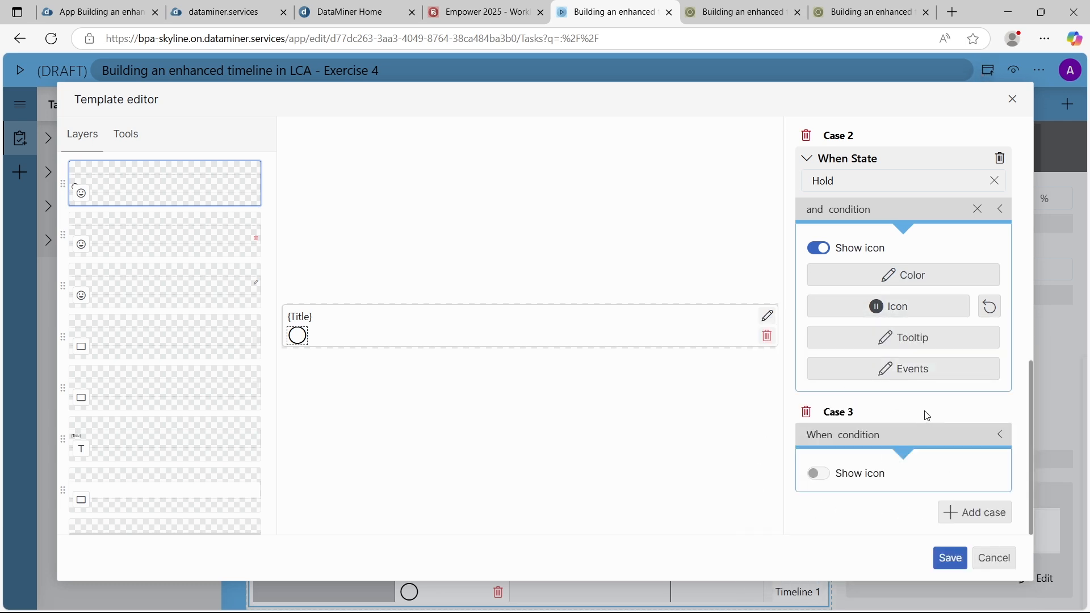
Set the third case's condition to State "Not started", checking the state's spelling in the Exercise 4 workbook's data table
click(860, 442)
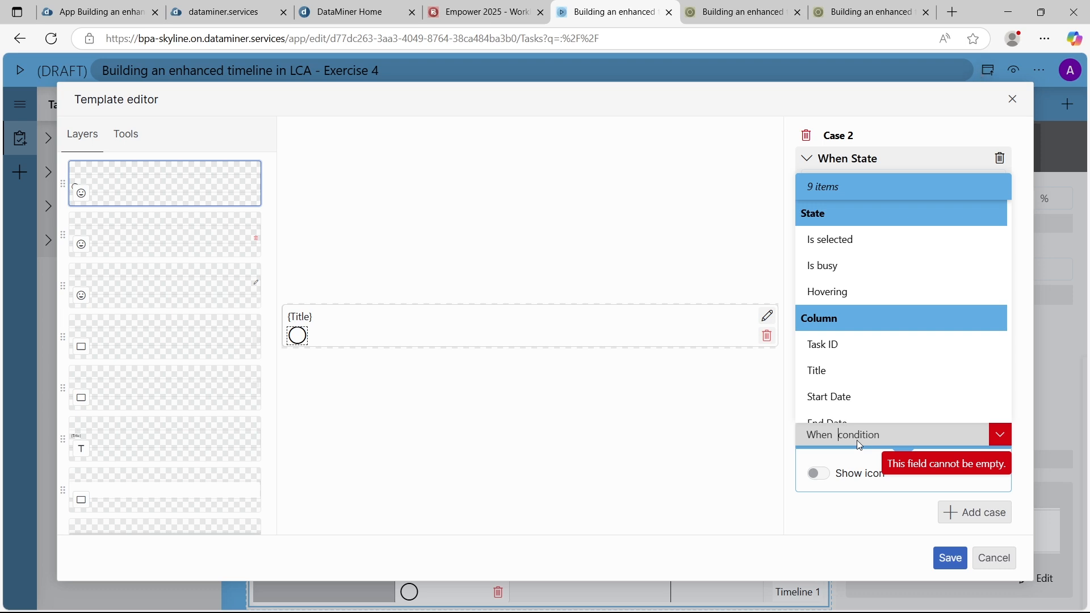
scroll(852, 397, down, 2)
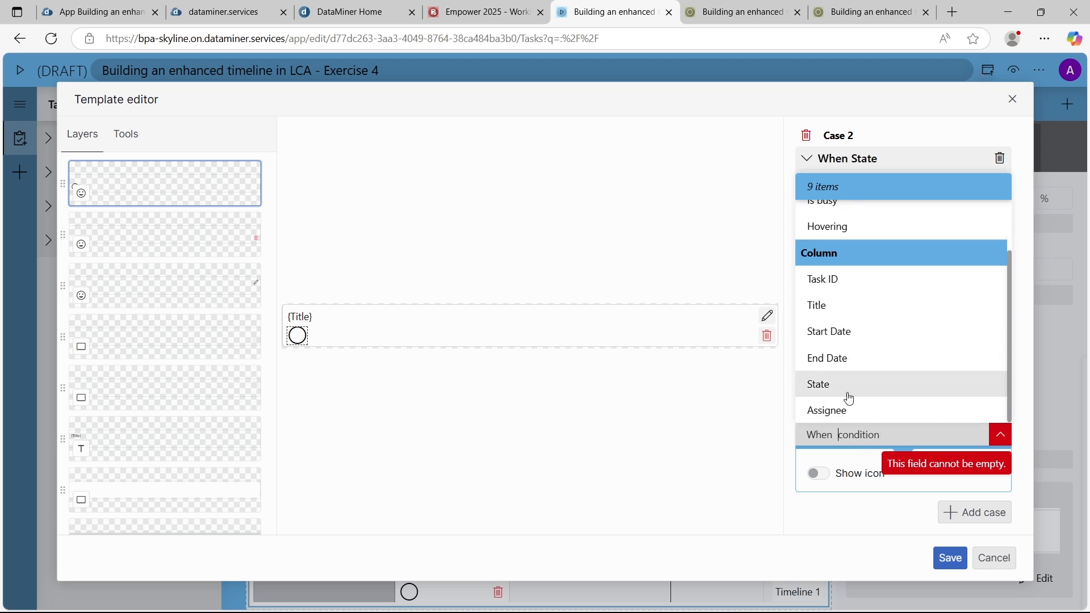
click(847, 386)
scroll(855, 433, down, 1)
click(847, 408)
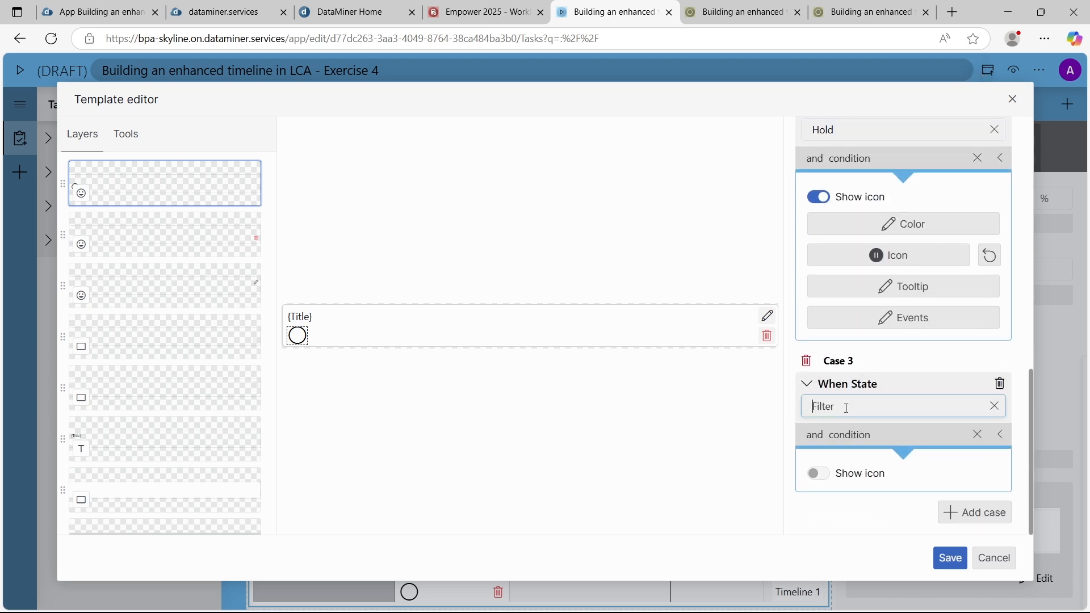
text(Not started)
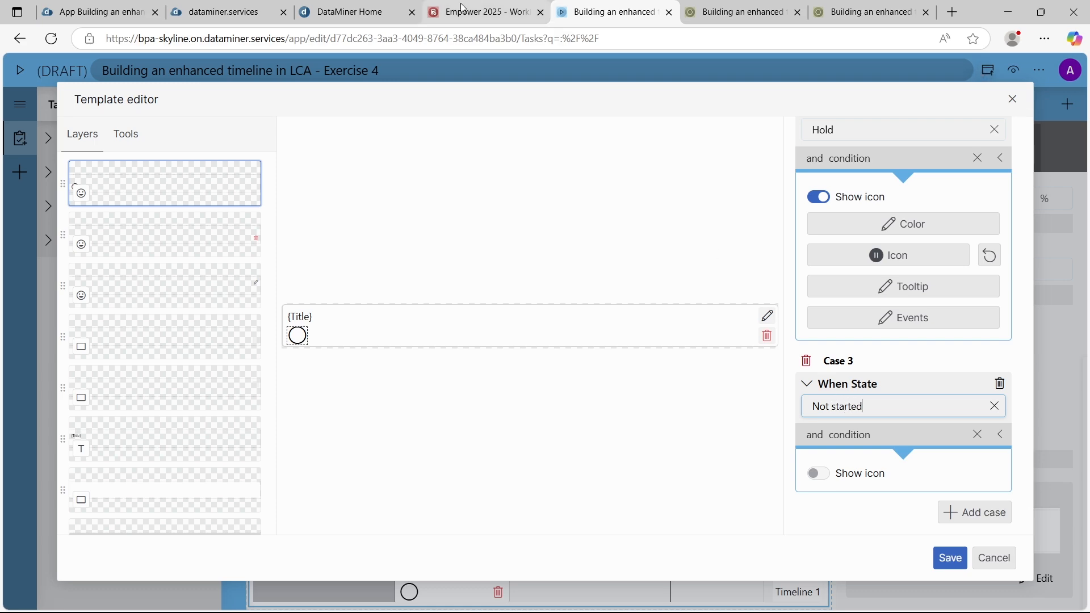
click(483, 12)
scroll(730, 285, down, 1)
scroll(730, 285, up, 6)
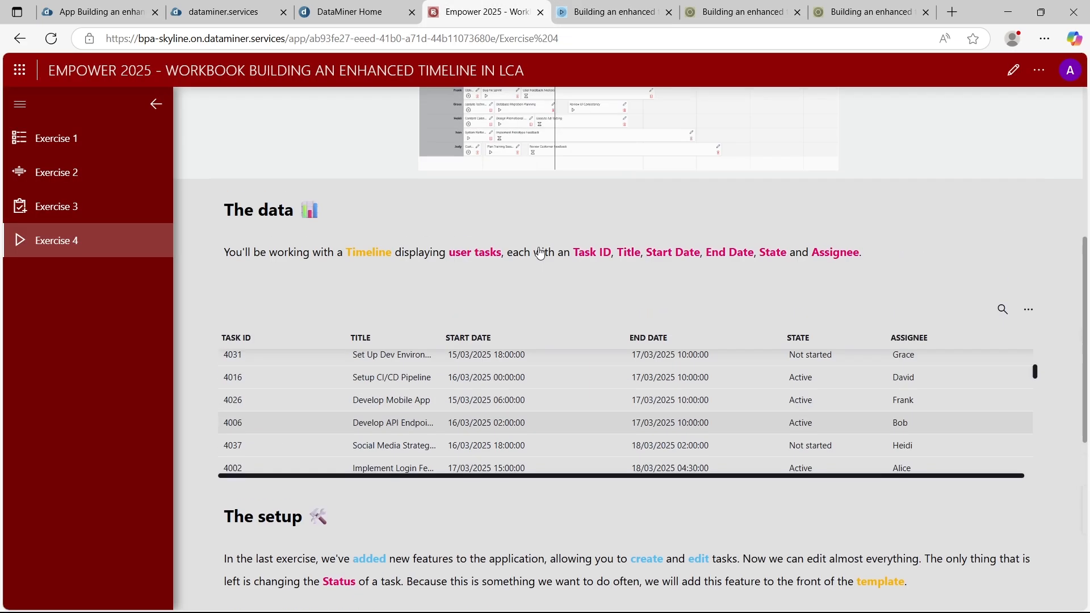
click(628, 17)
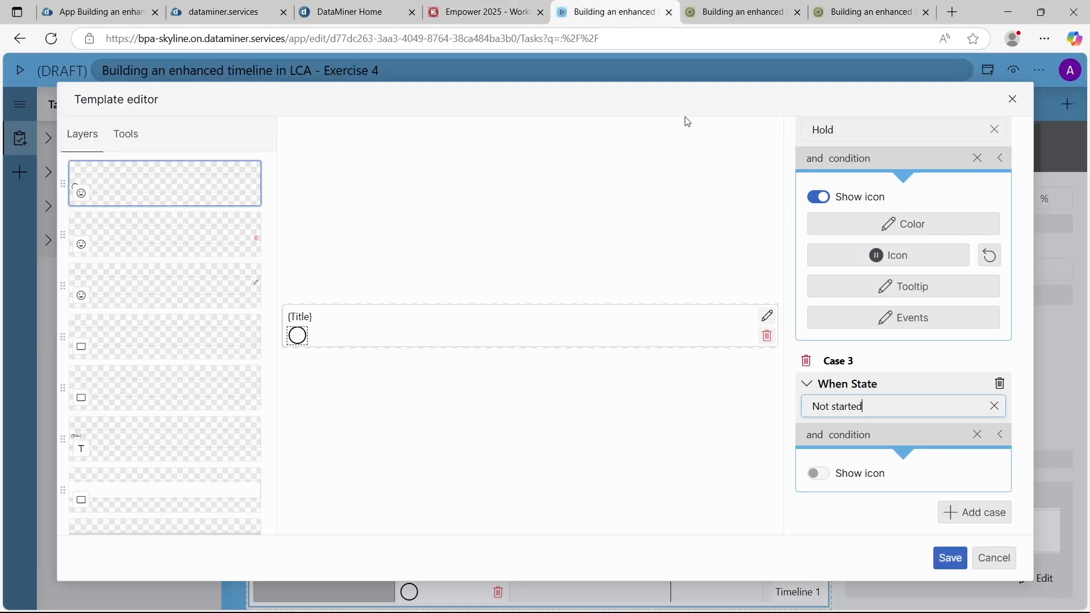
Show the icon for the Not started case and set it to the filled circled stop symbol
click(827, 474)
scroll(835, 477, down, 3)
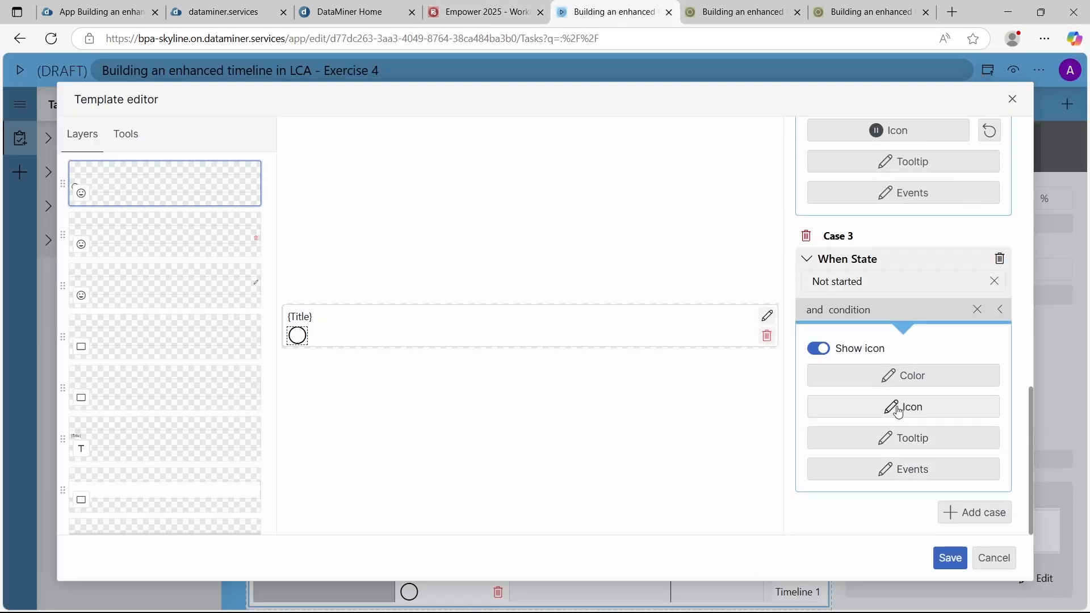
click(895, 407)
text(stpo)
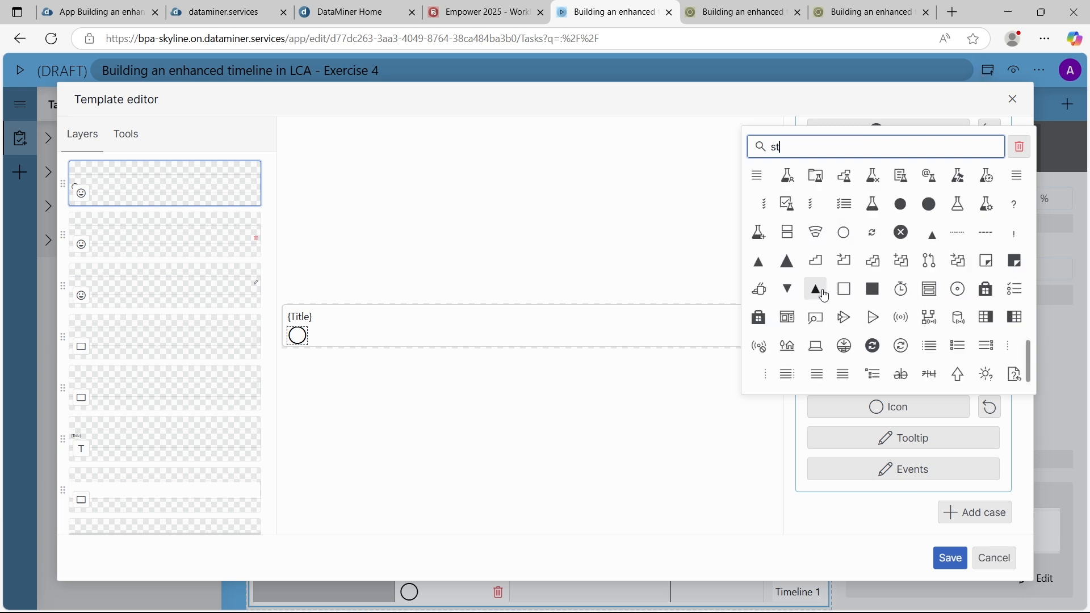
key(BackSpace)
key(BackSpace)
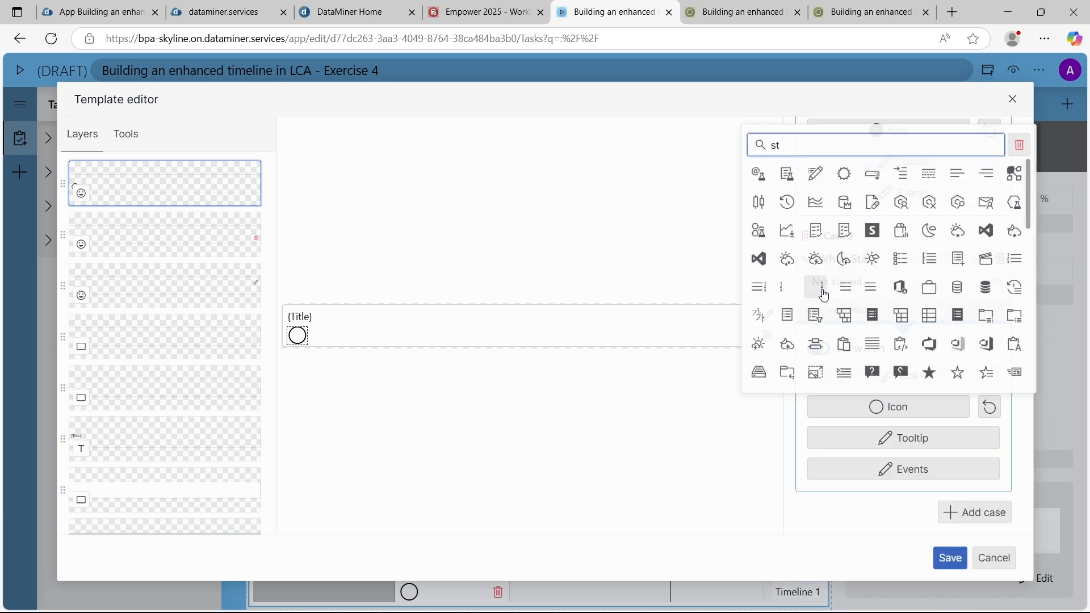
text(op)
click(760, 176)
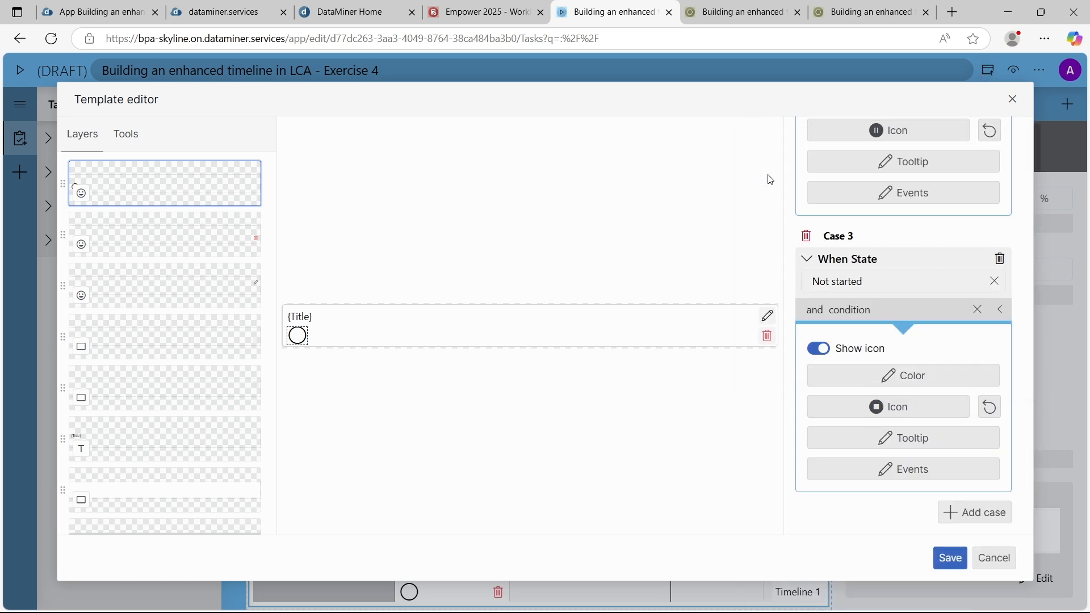
scroll(897, 446, up, 7)
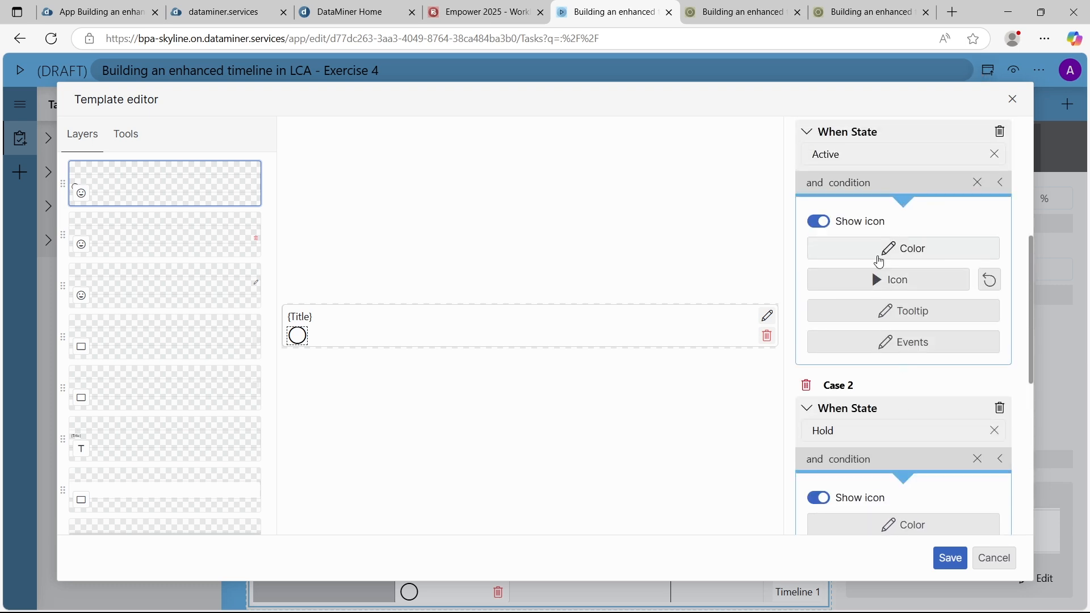
Save the item template with its three state cases and reopen it for editing
scroll(879, 261, down, 5)
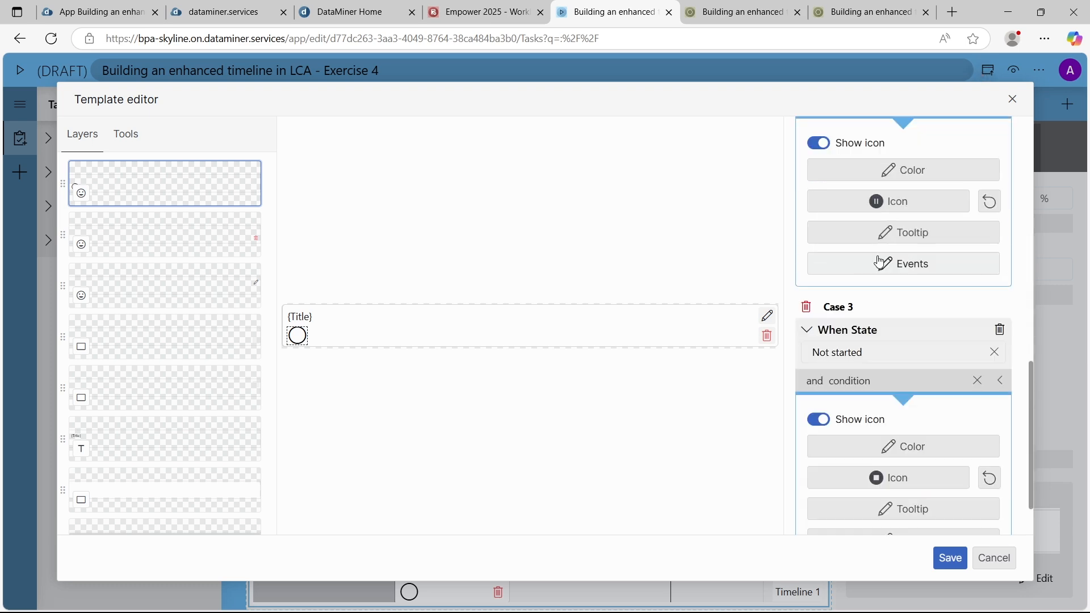
click(950, 558)
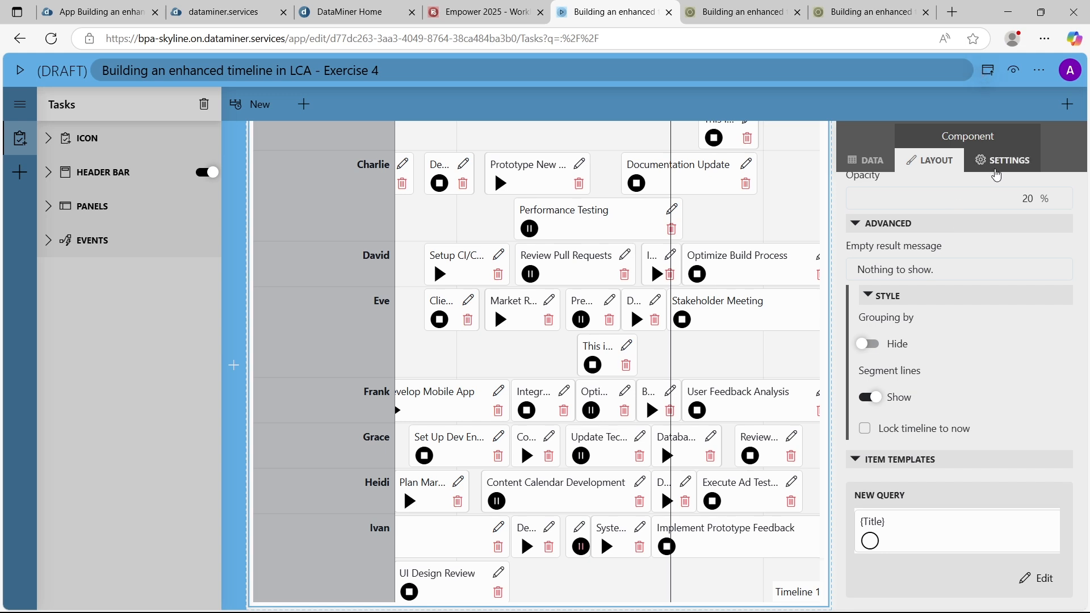
click(987, 166)
click(929, 160)
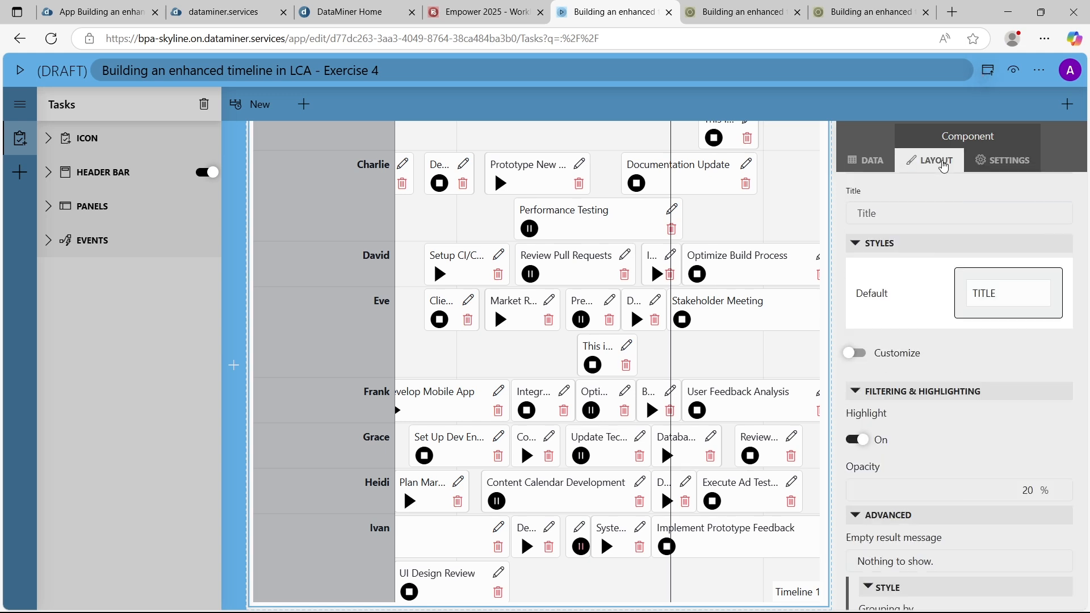
scroll(988, 448, down, 10)
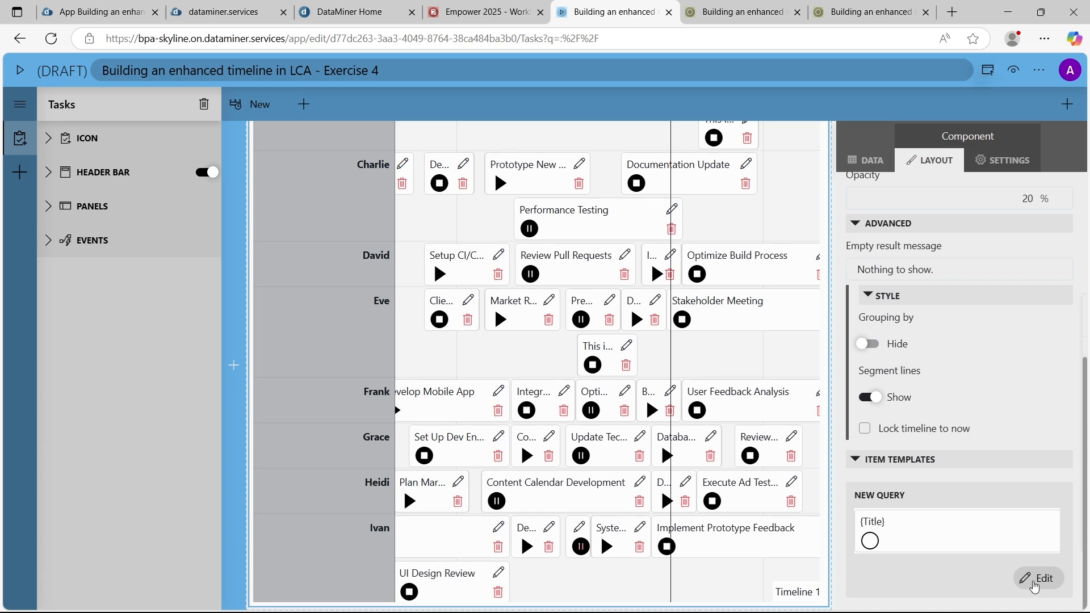
click(1039, 579)
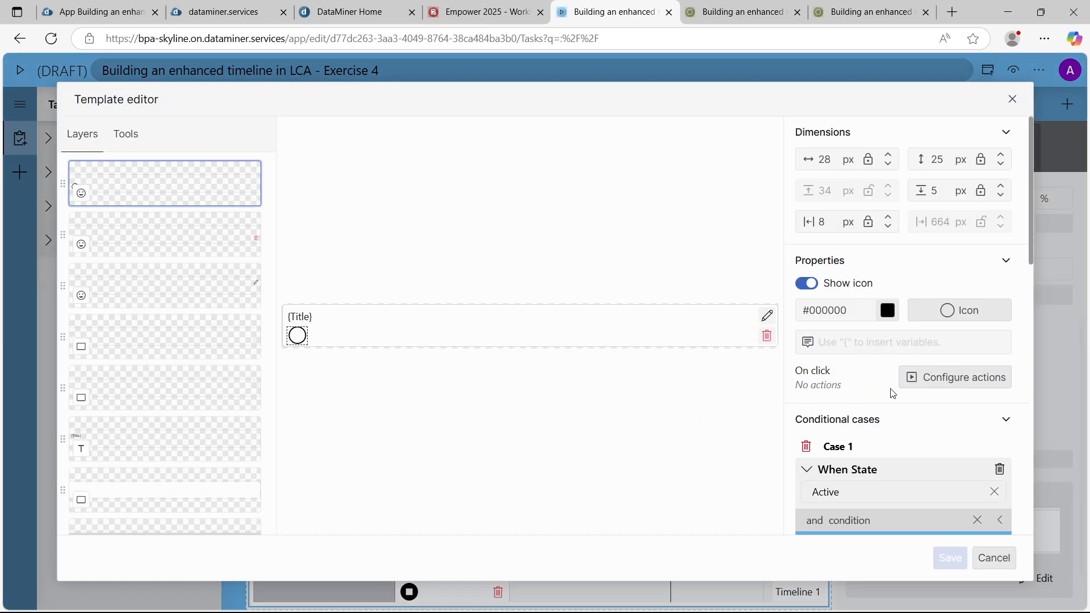
Set the state icon's click action to Show context menu
click(954, 383)
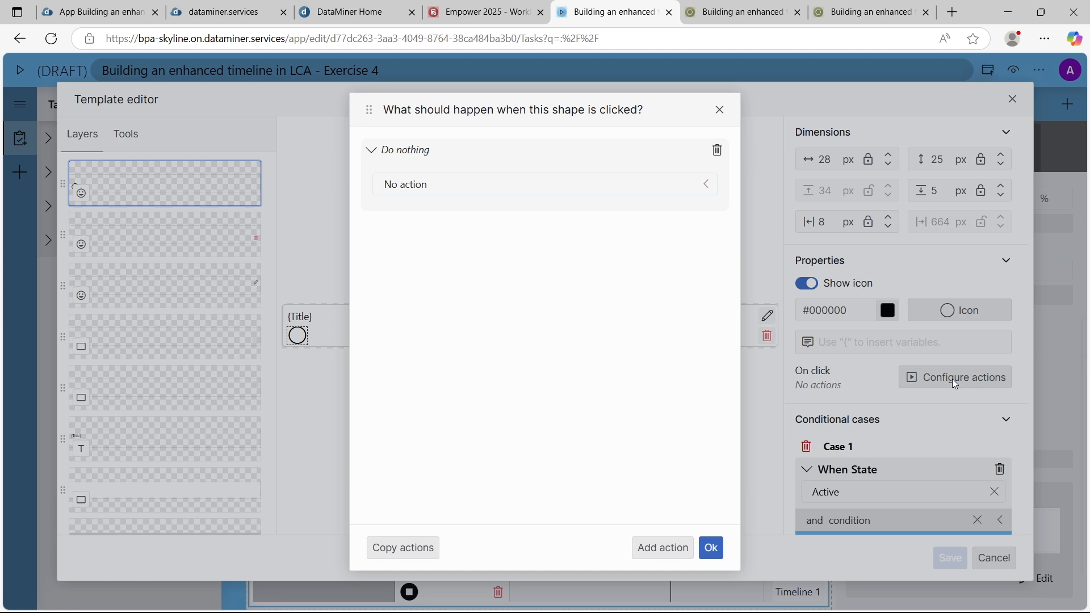
click(616, 185)
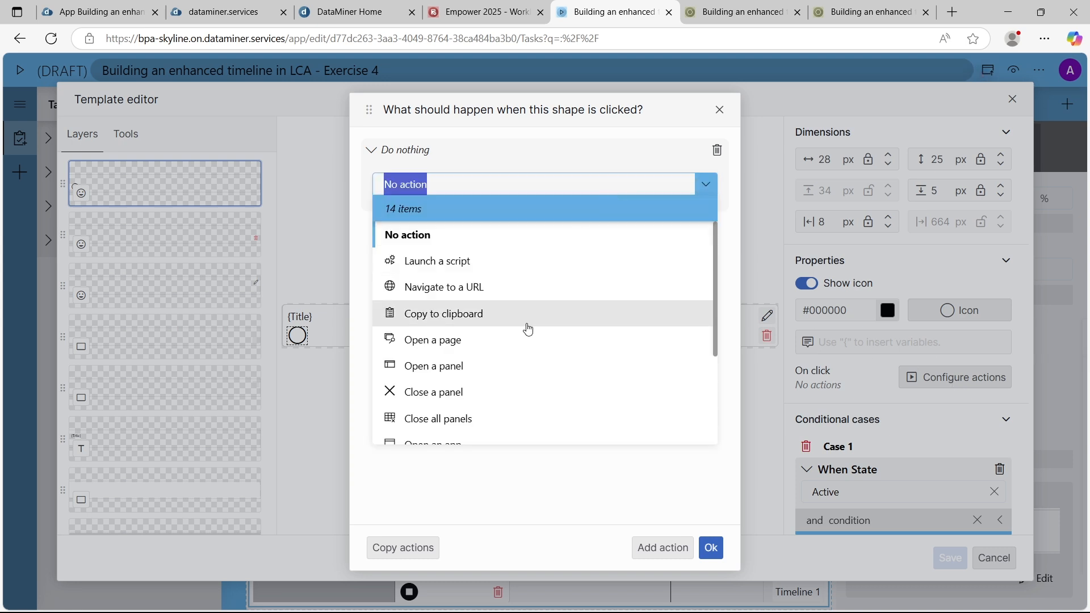
scroll(530, 329, down, 2)
text(con)
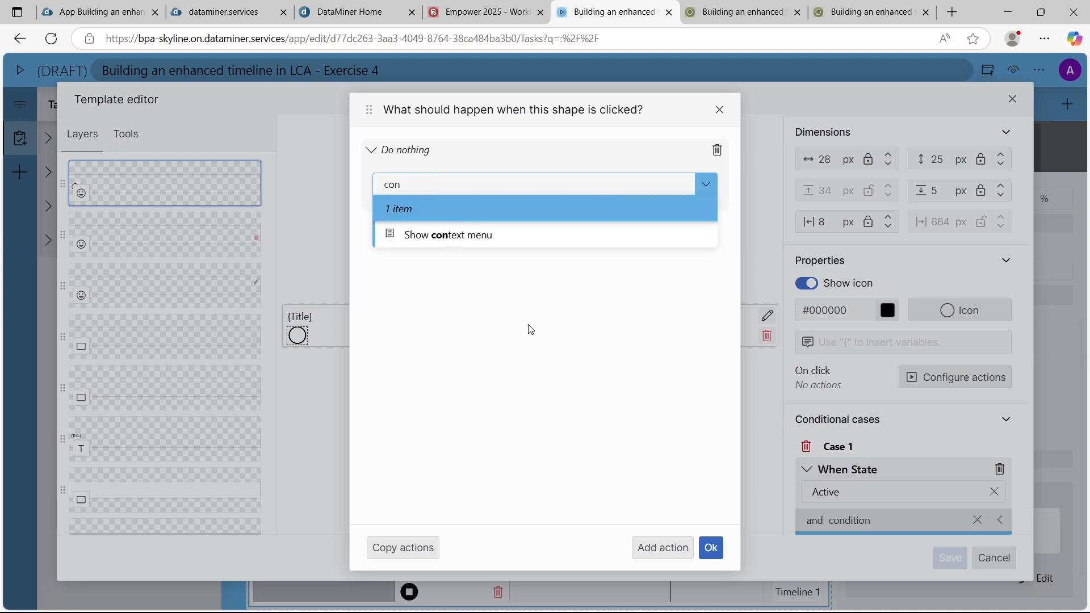
click(484, 235)
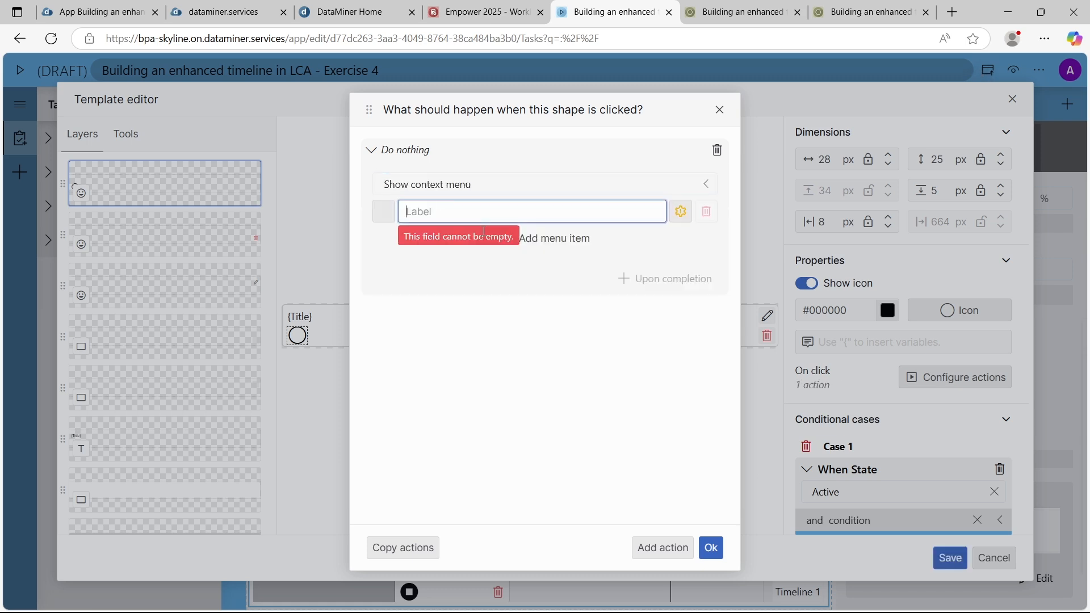
click(481, 298)
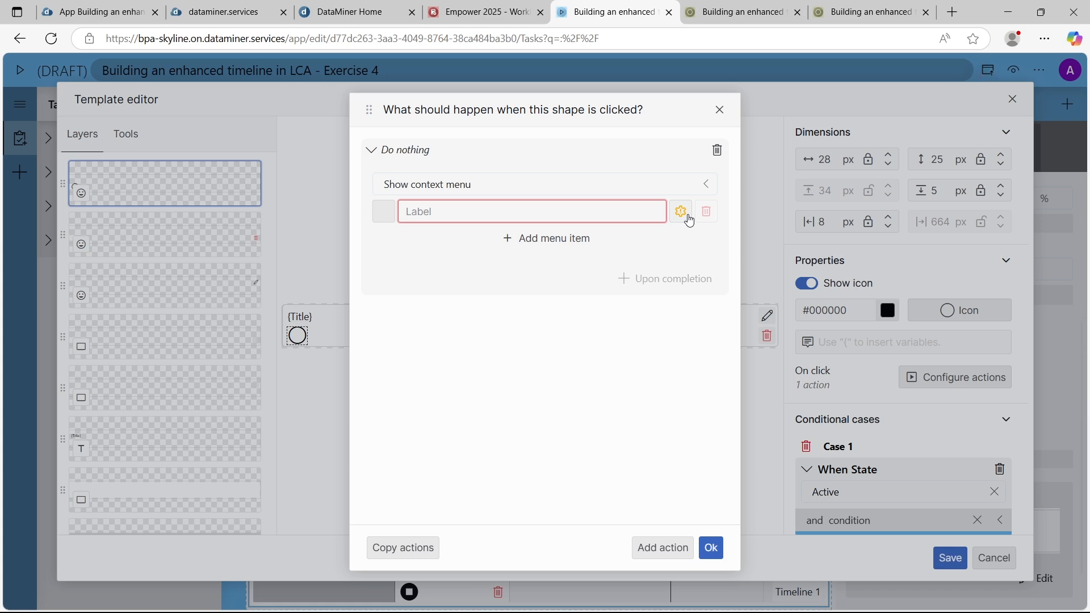
Create three context menu items labelled Active, Hold and Not started
click(503, 216)
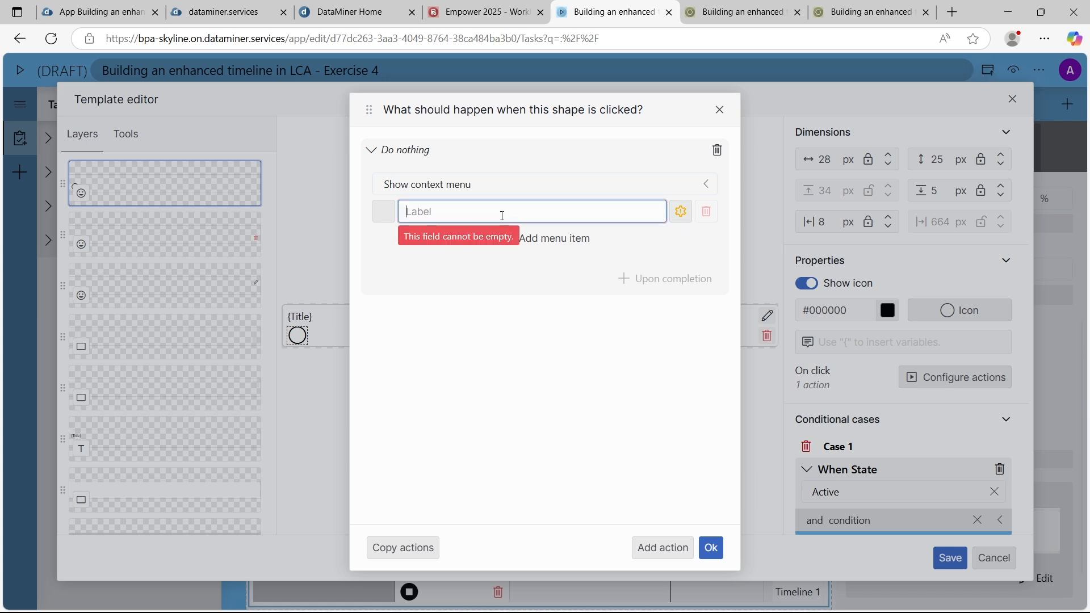
text(Active)
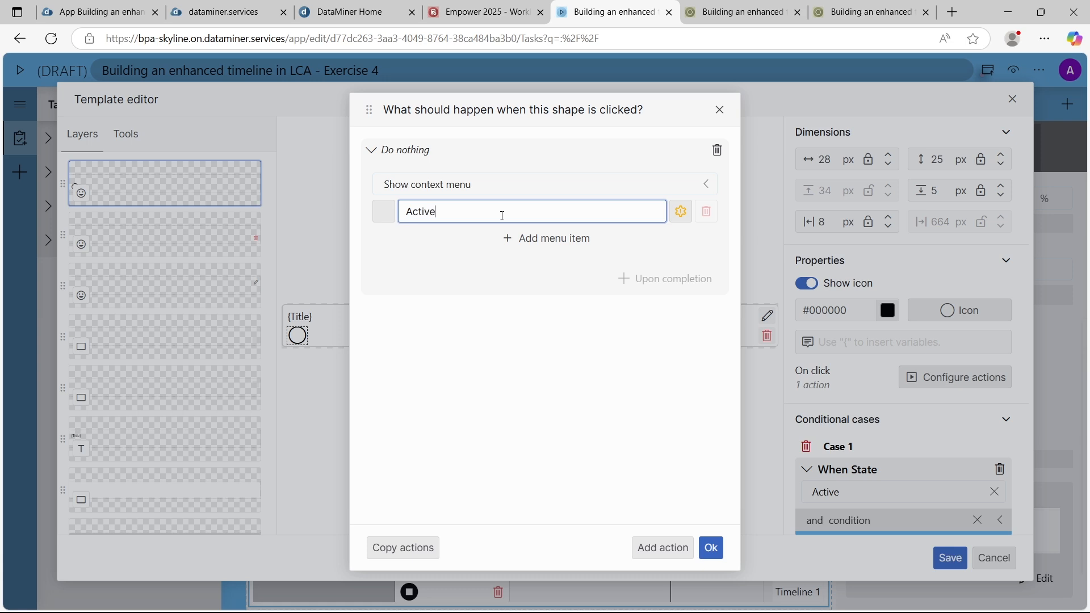
click(523, 238)
text(Hold)
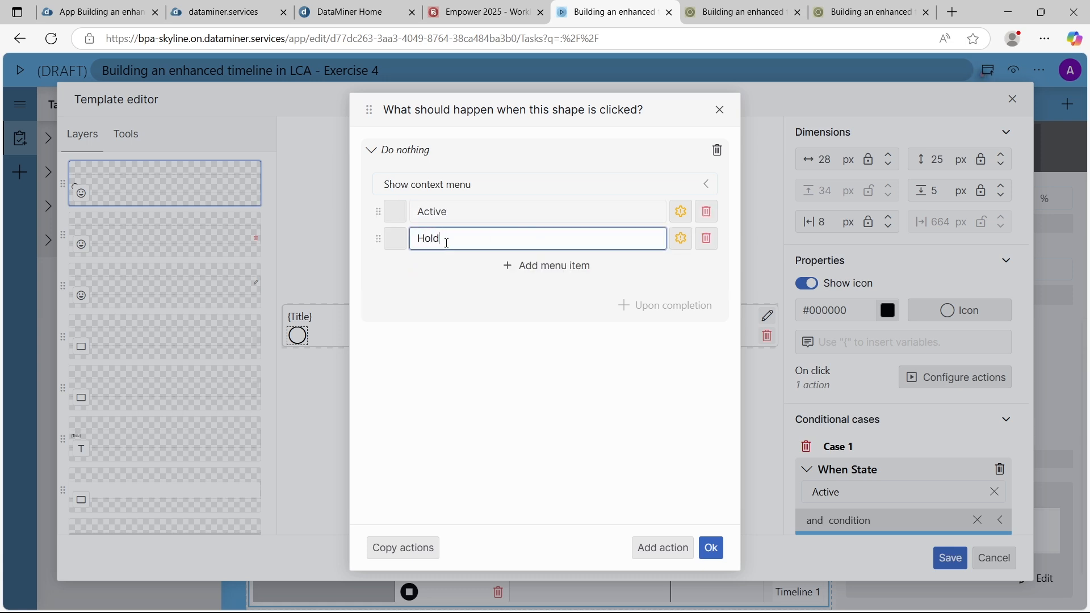
click(507, 265)
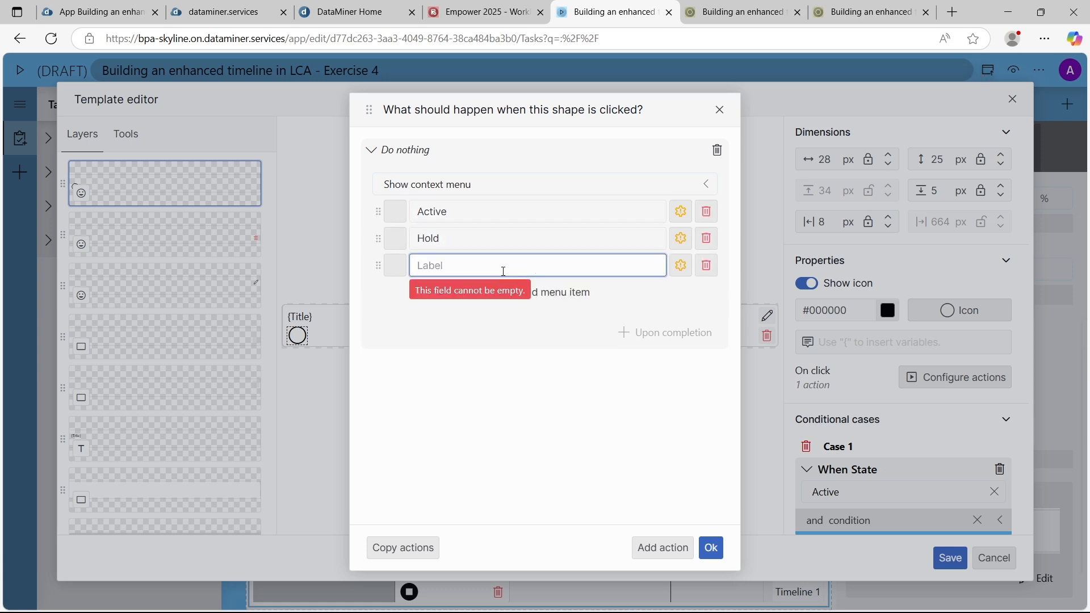
text(Not started)
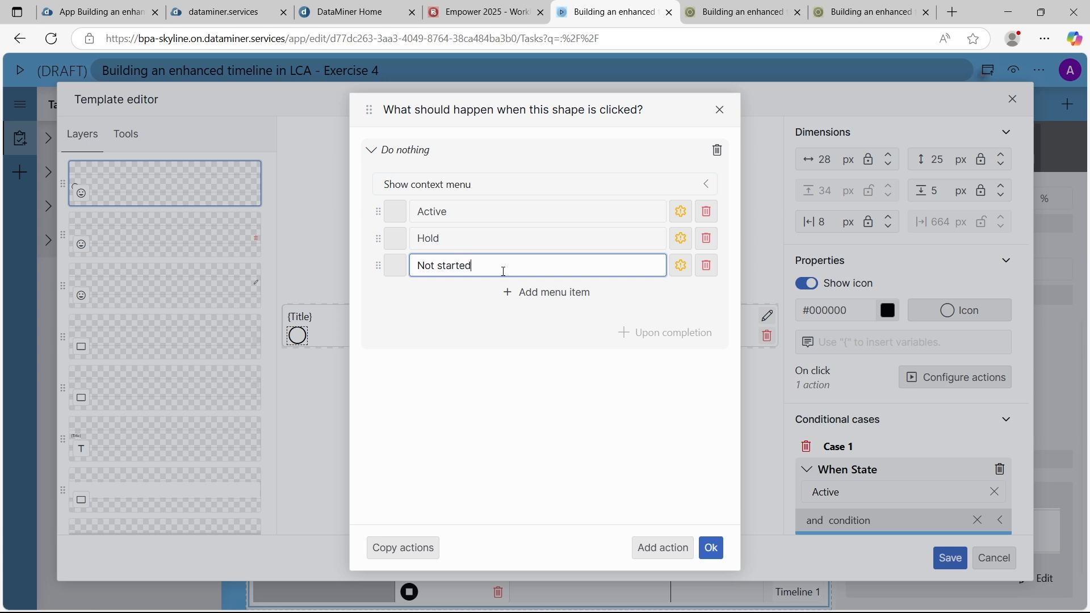
Give the Active menu item the filled play icon
click(400, 213)
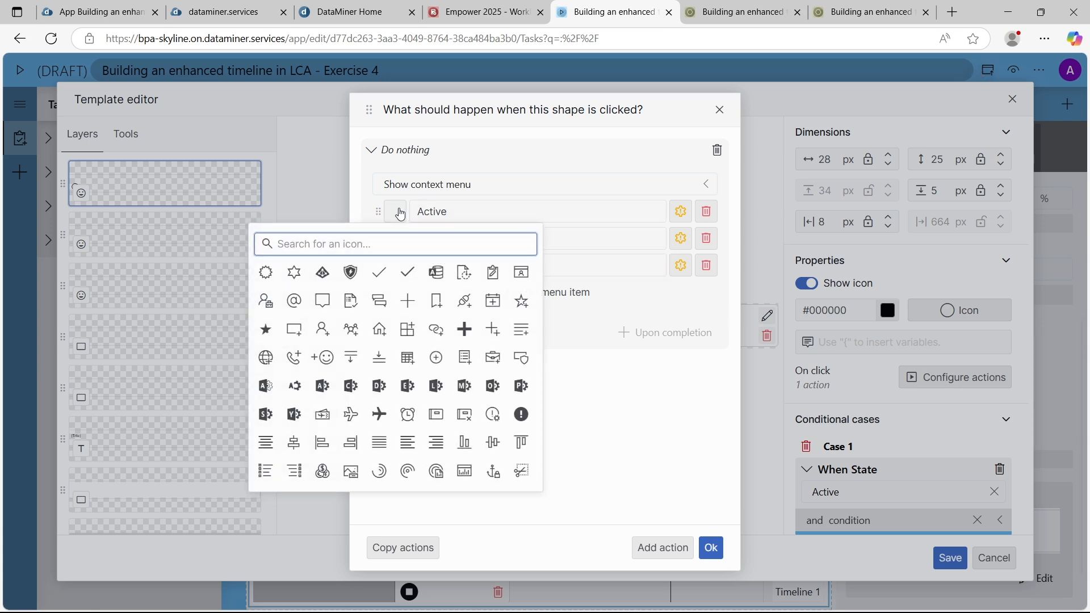
text(play)
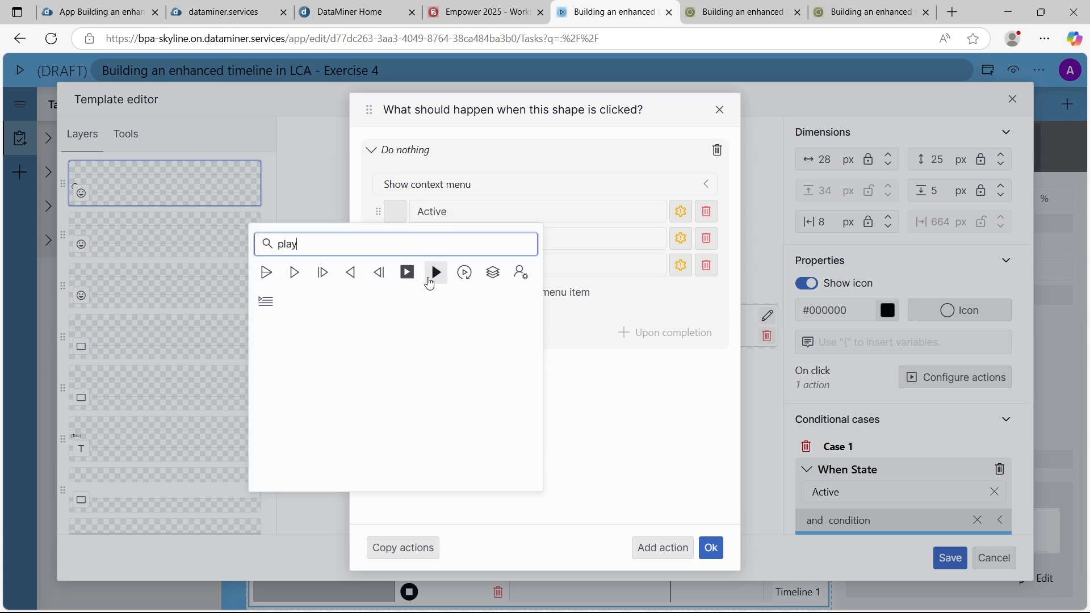
click(436, 272)
Give the Hold menu item the filled circled pause icon
click(407, 243)
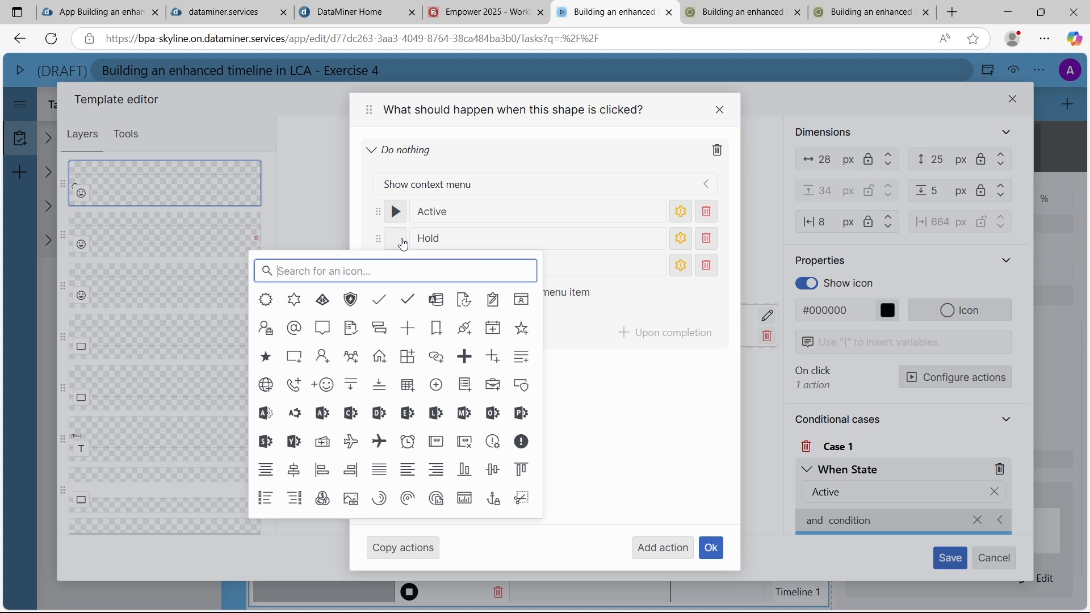
text(pause)
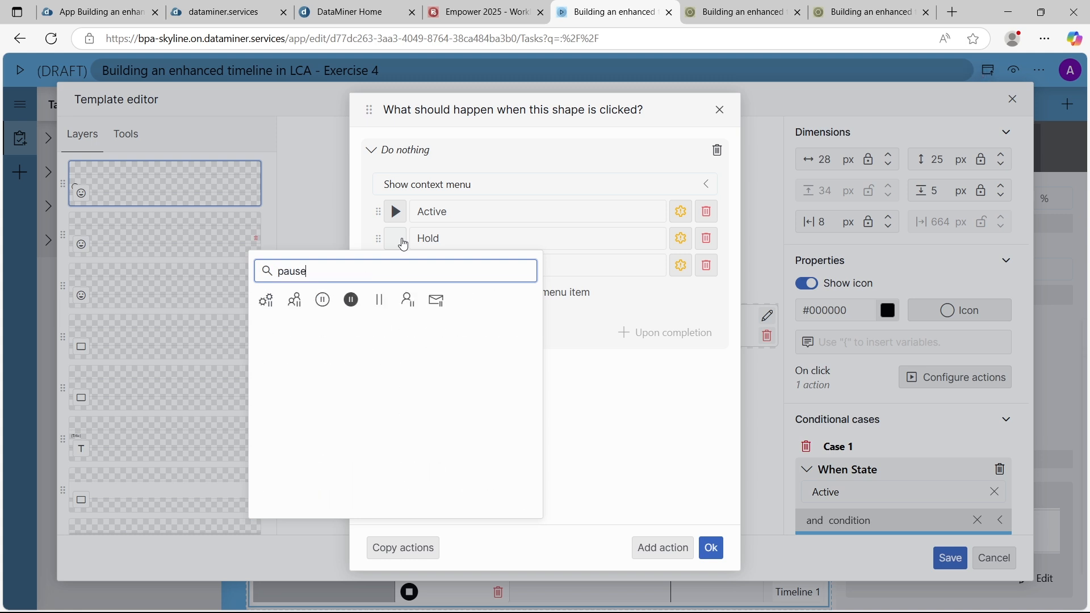
click(351, 301)
Give the Not started menu item the filled circled stop icon and save the item template
click(397, 268)
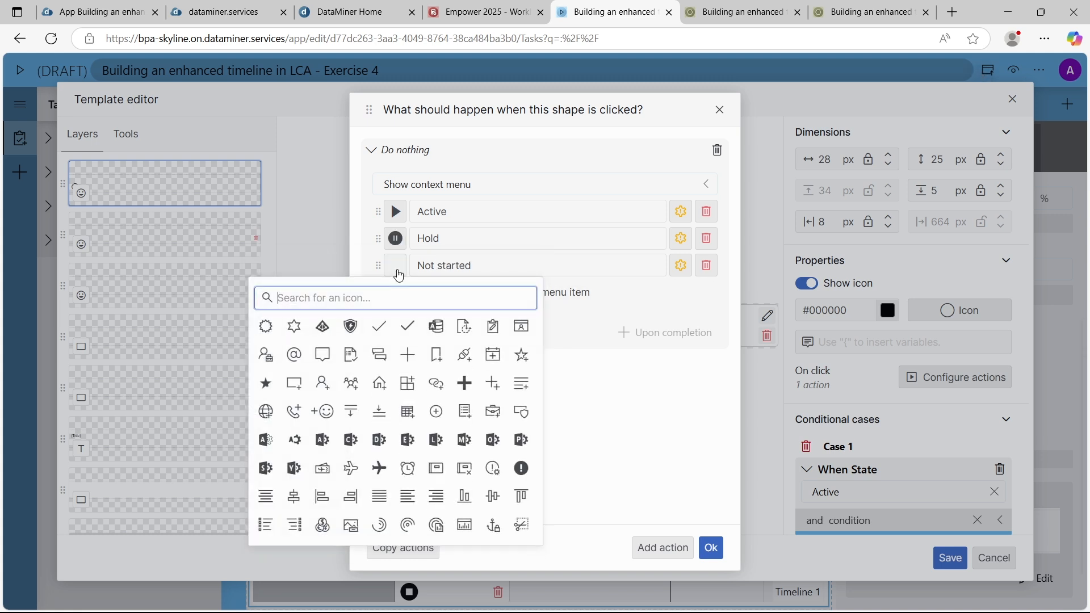
text(stop)
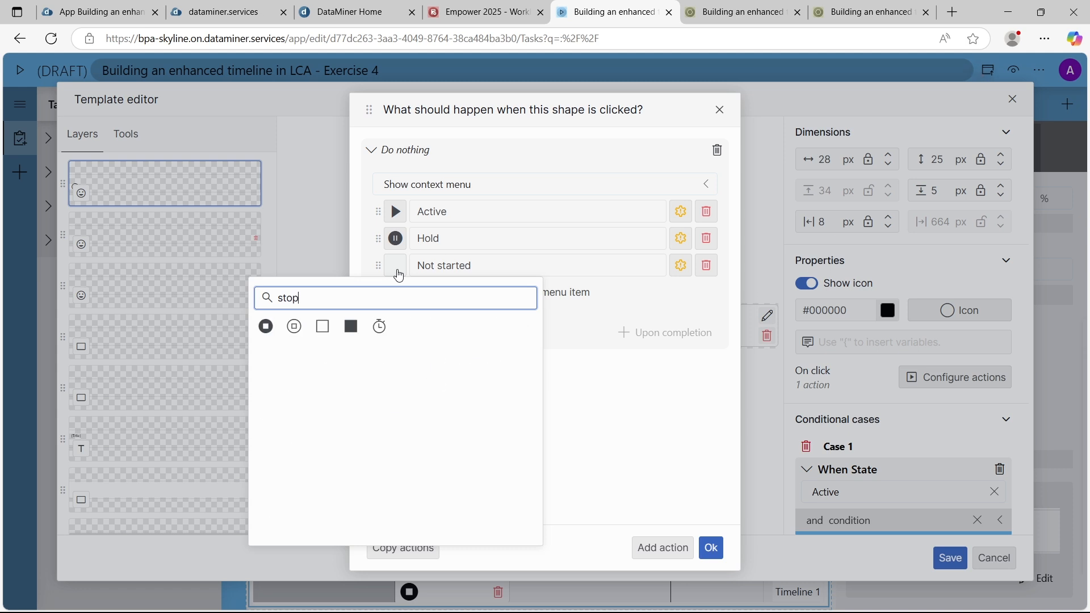
click(266, 327)
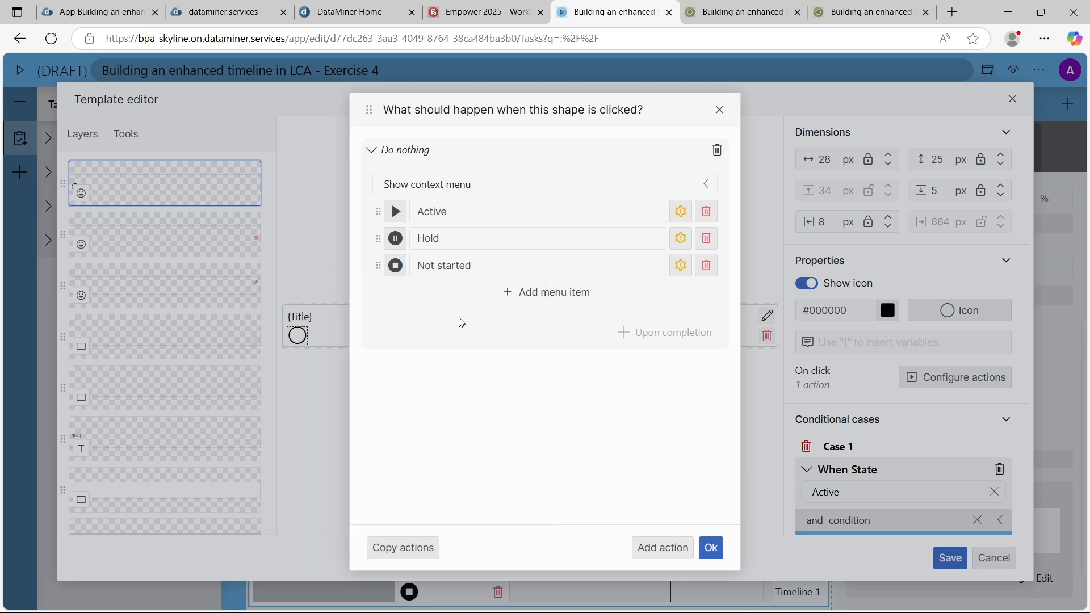
click(711, 548)
click(950, 557)
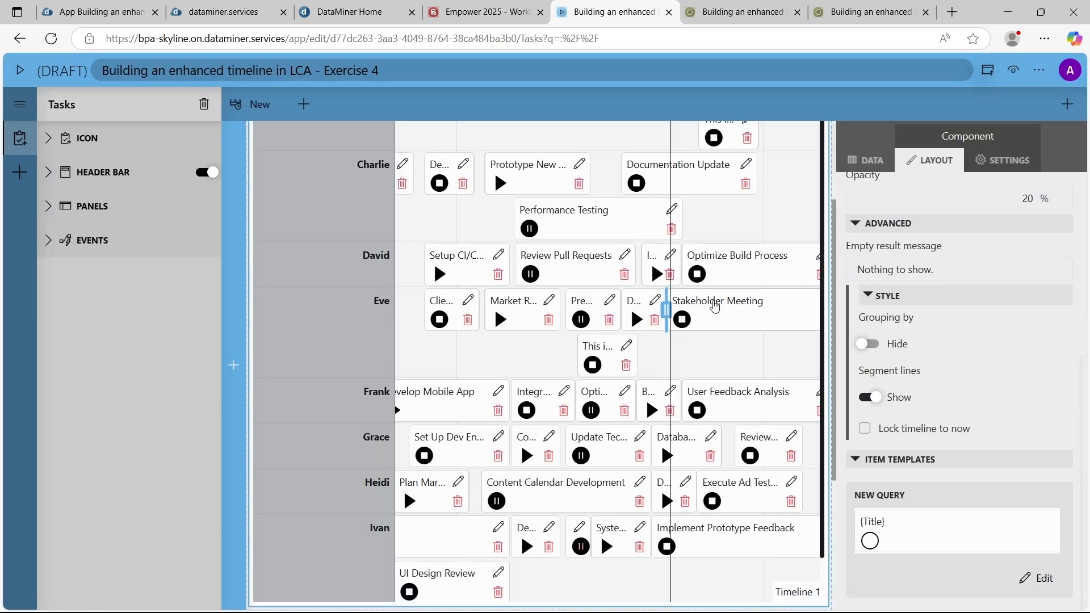
Preview the app and try to open the context menu from the Prototype New Module task's state icon
click(1015, 70)
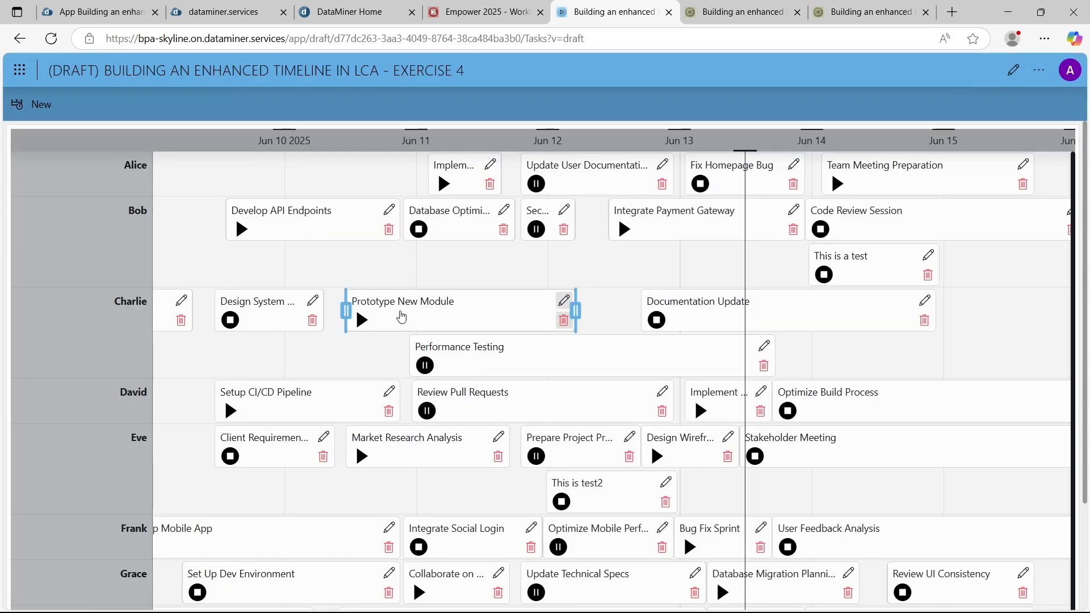
right_click(368, 328)
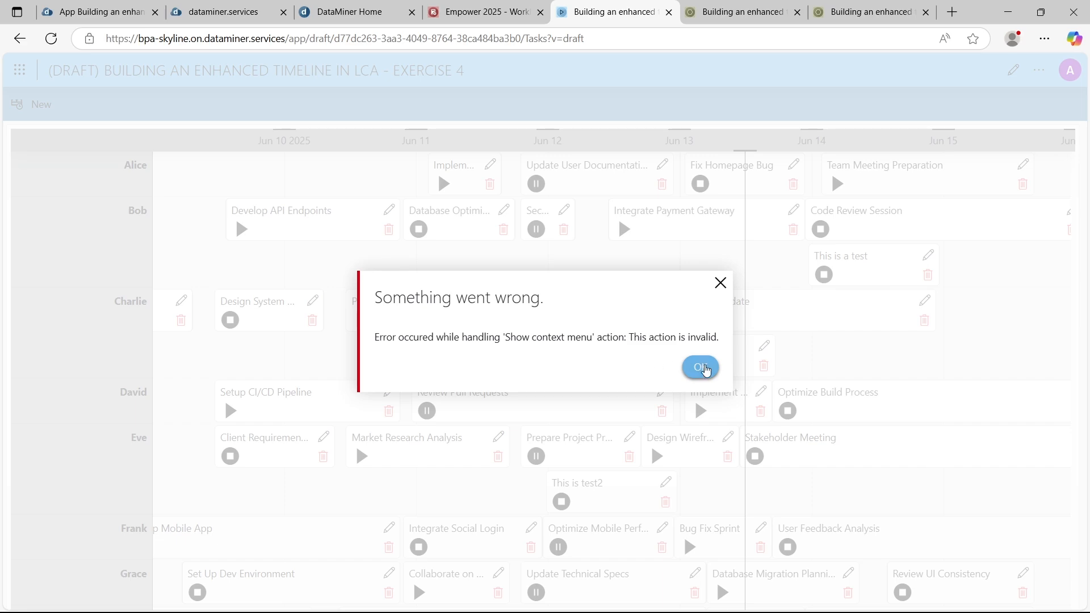
click(701, 368)
right_click(362, 323)
click(692, 372)
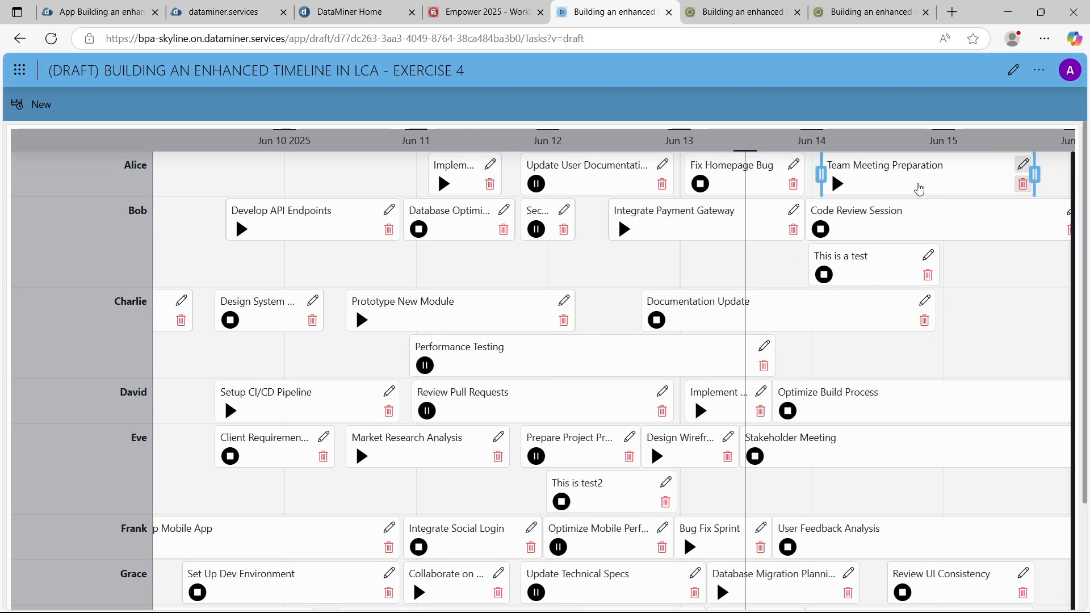
Return to editing the app and reopen the state icon's click action in the timeline's item template
click(1014, 71)
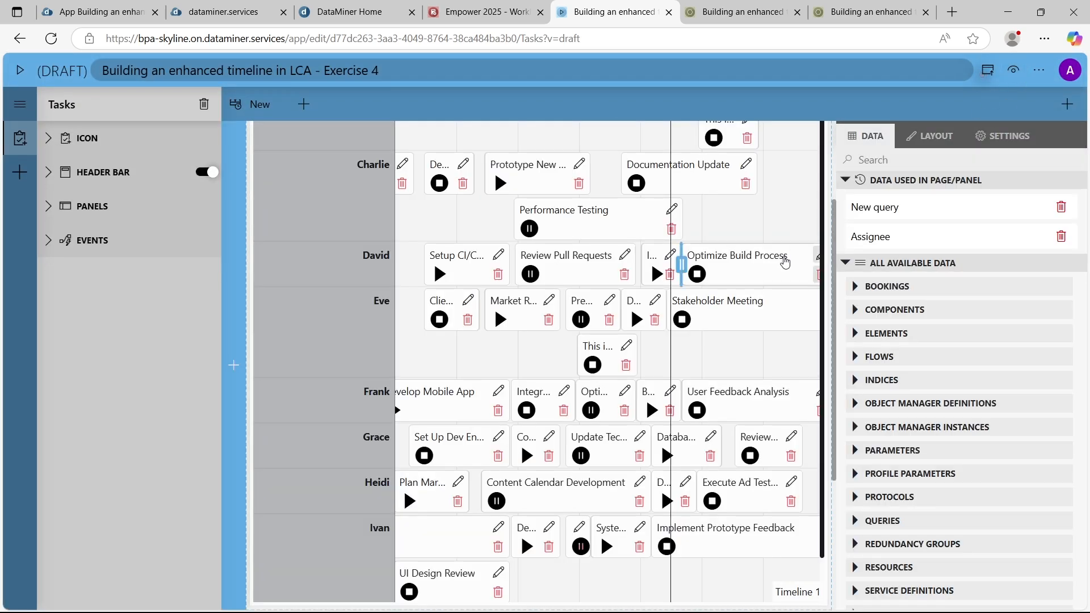
click(774, 276)
scroll(985, 505, down, 3)
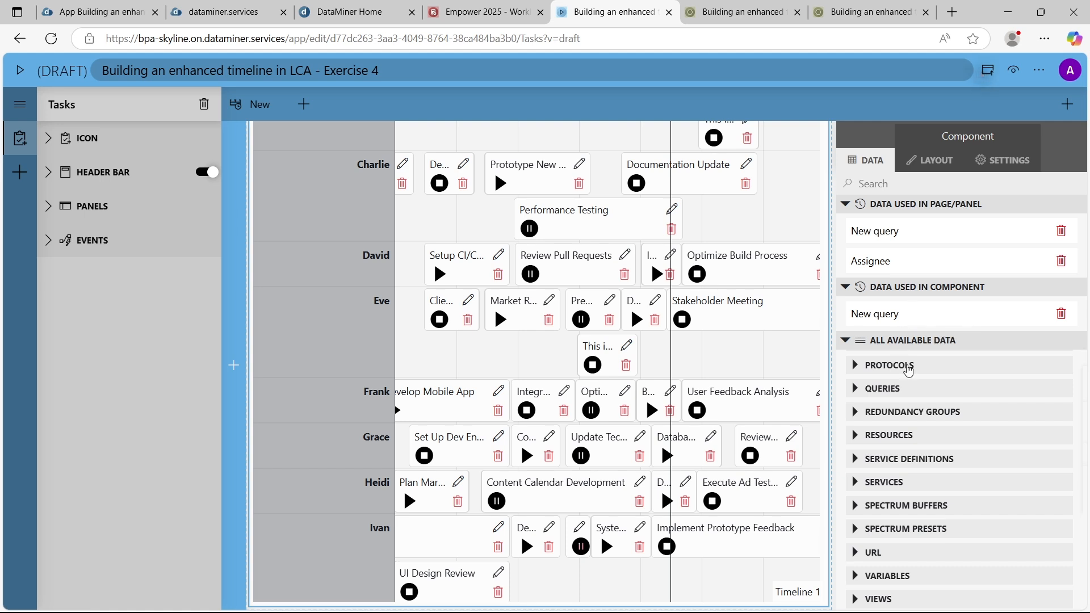
scroll(995, 457, down, 2)
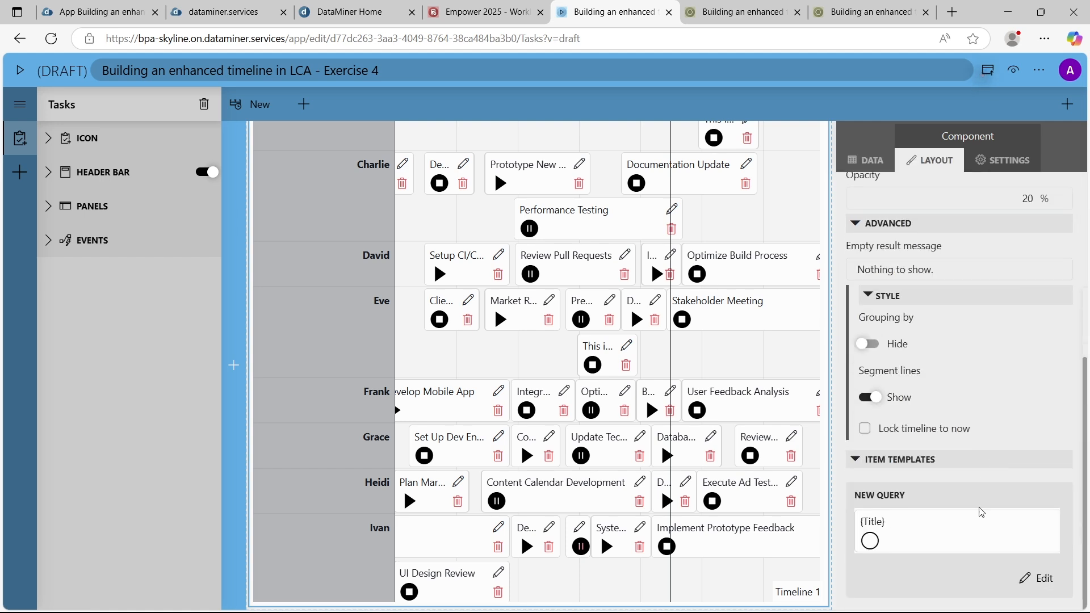
click(1037, 589)
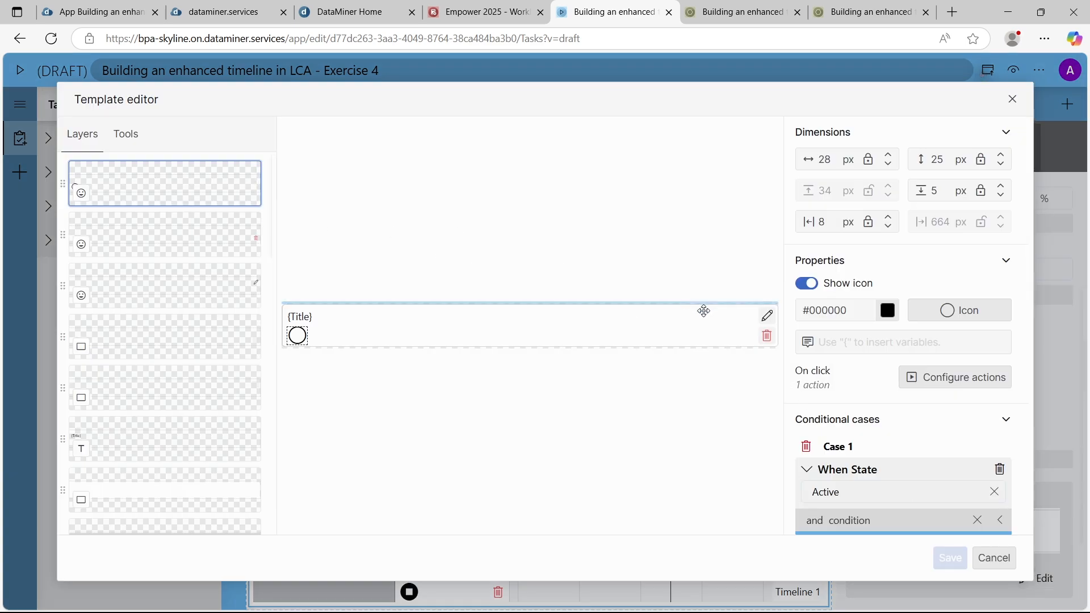
click(947, 378)
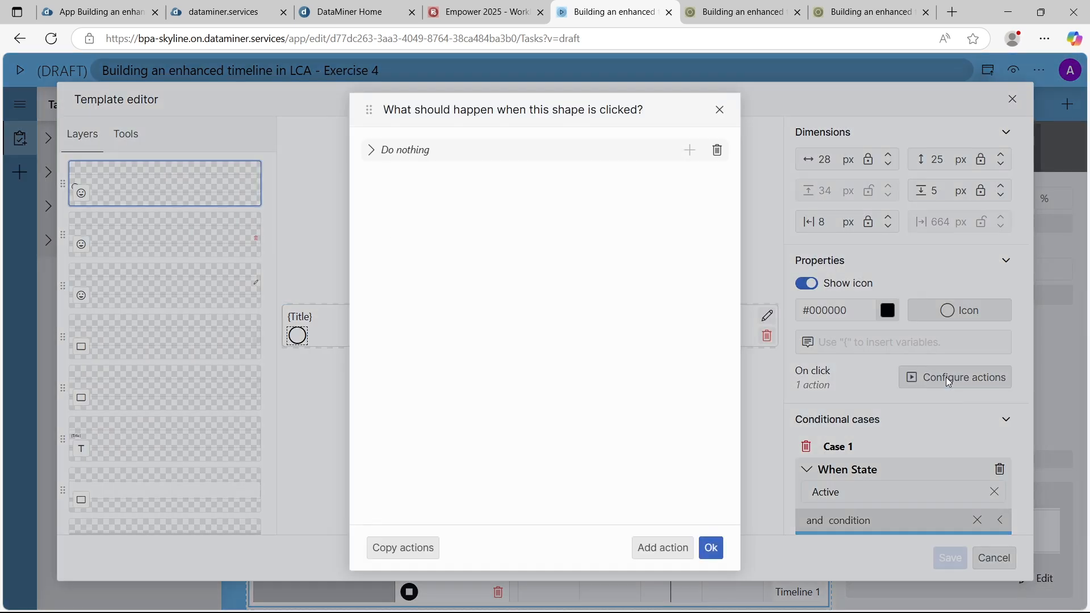
click(600, 159)
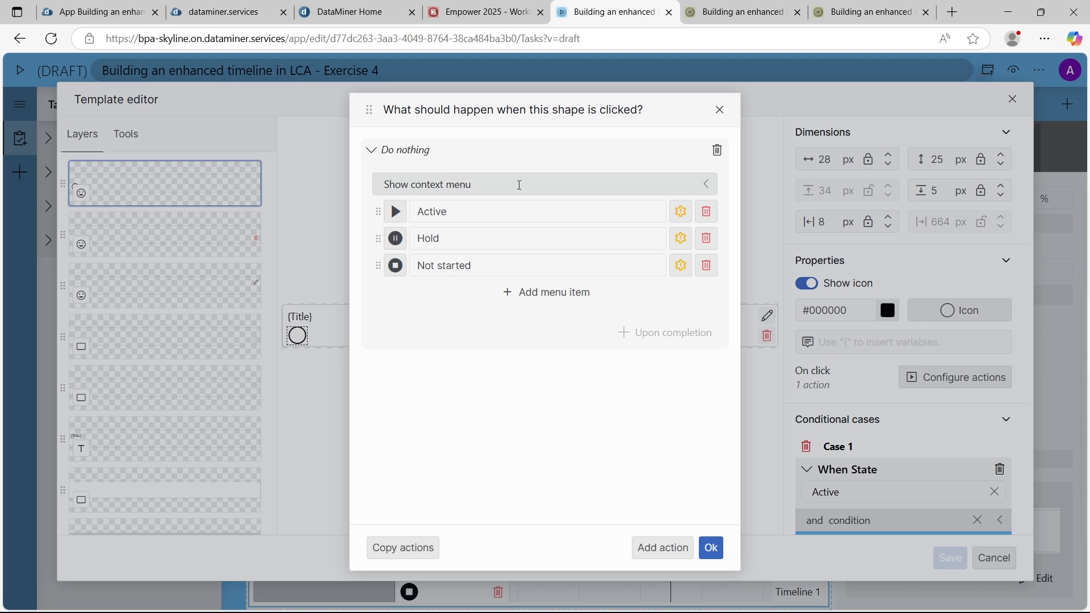
Keep the icon's click action as a context menu and make its Active menu item launch the UpdateTaskState script
click(520, 185)
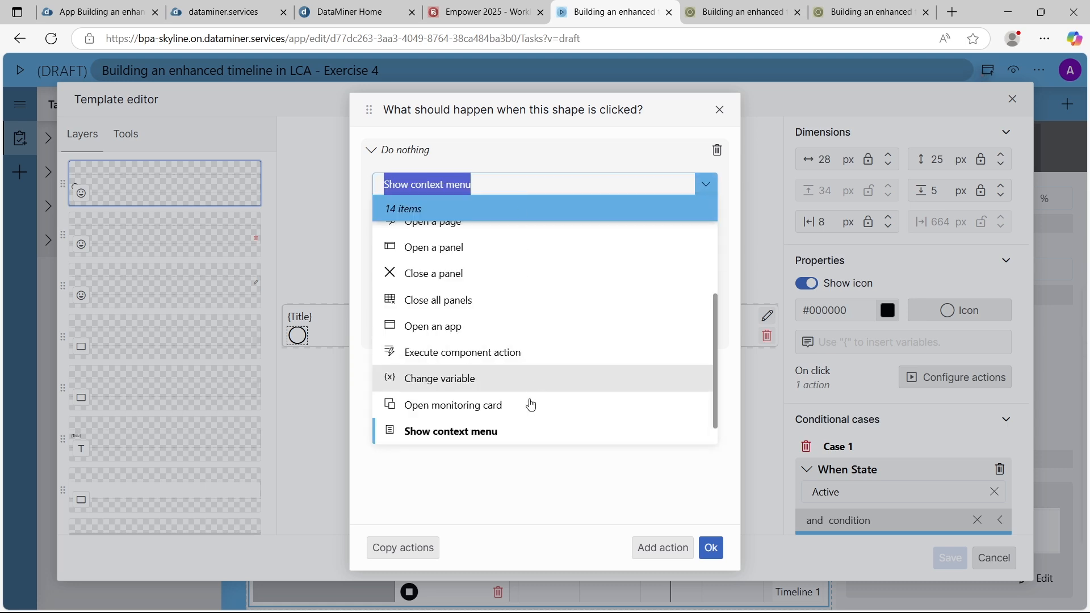
click(526, 452)
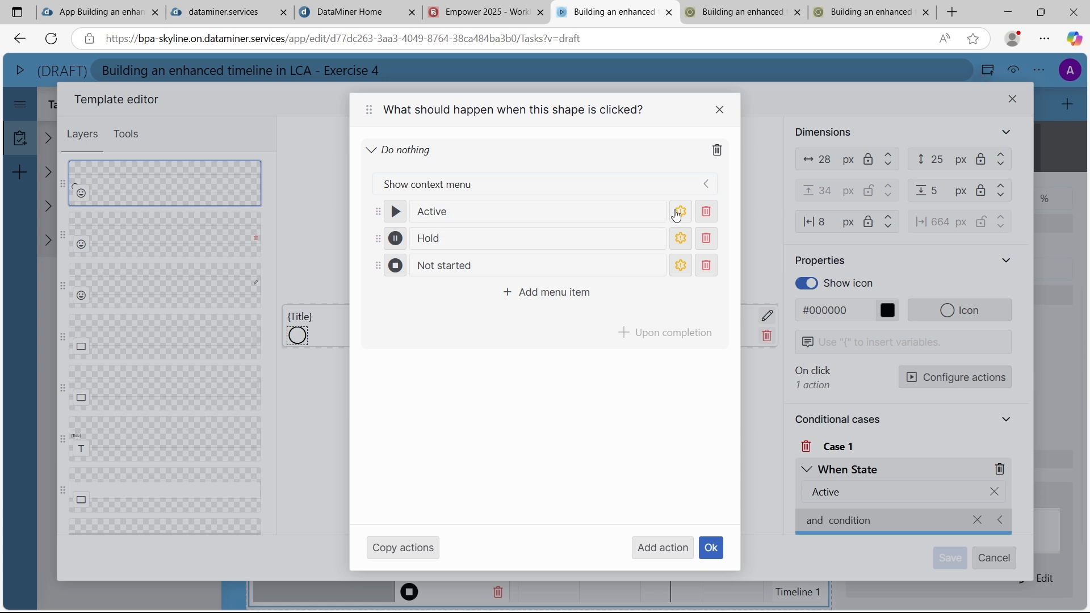
click(680, 213)
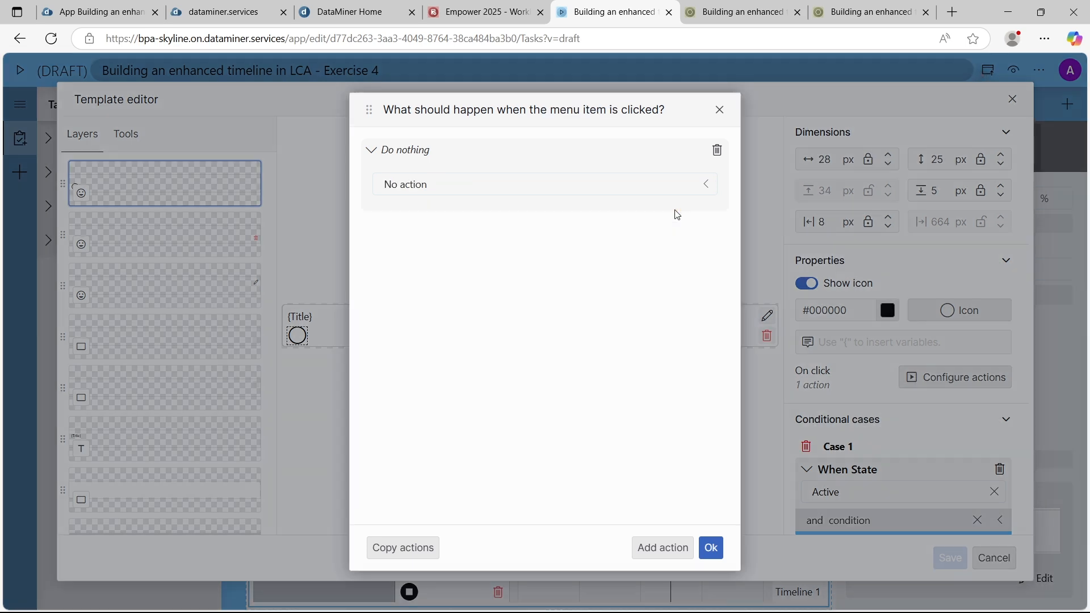
click(705, 187)
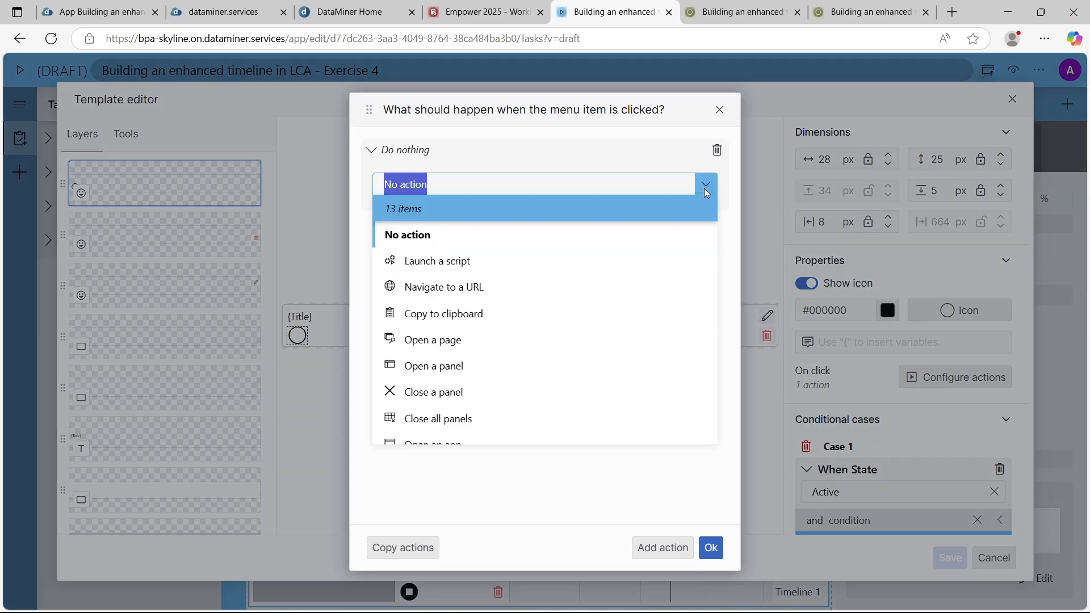
click(563, 263)
click(541, 212)
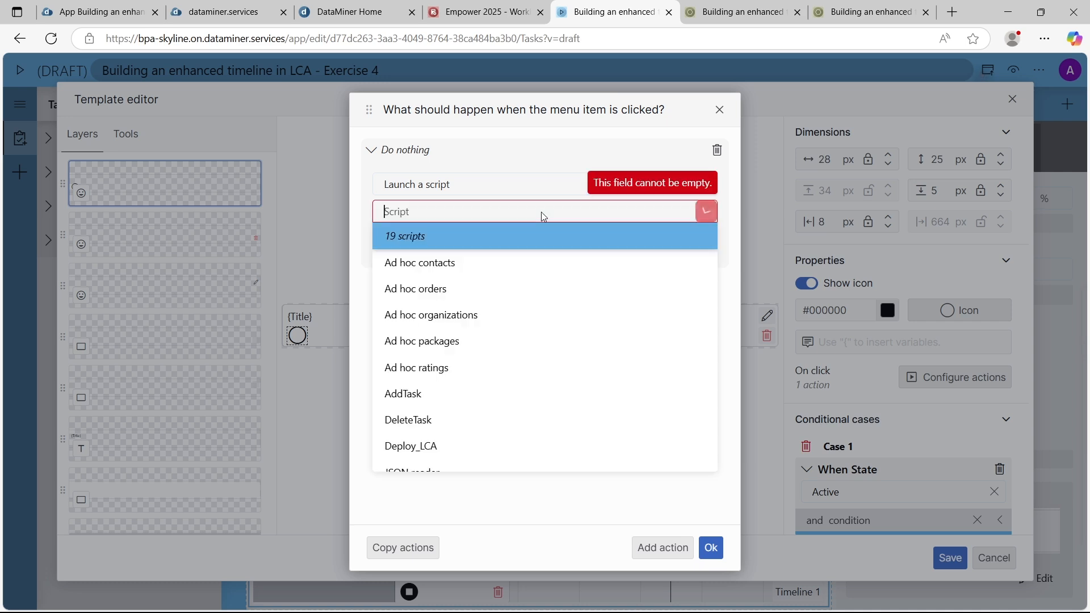
scroll(536, 271, down, 5)
scroll(504, 418, up, 1)
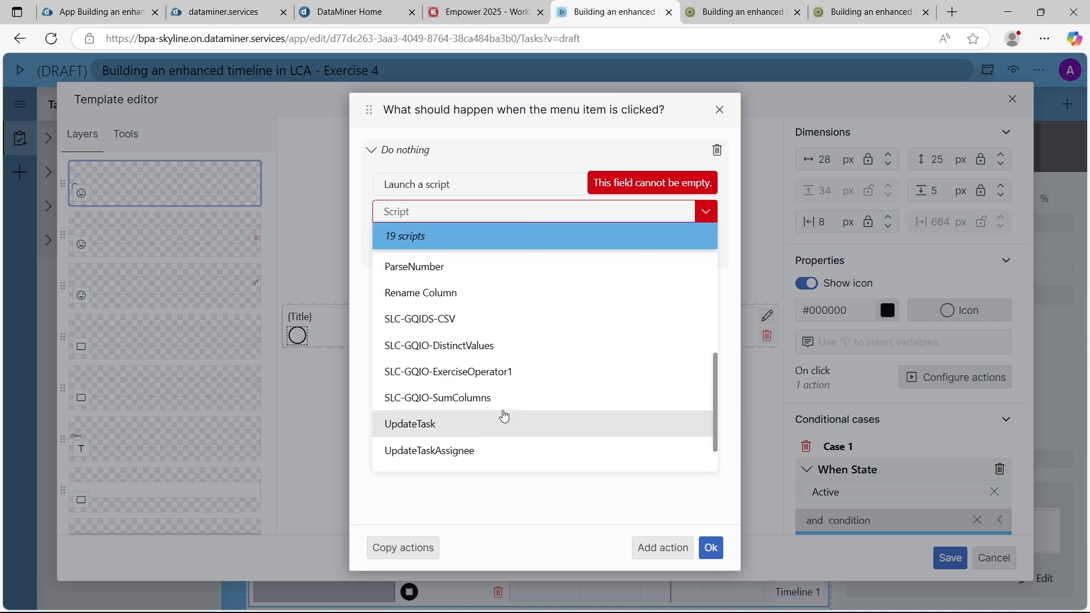
scroll(503, 406, down, 1)
click(467, 436)
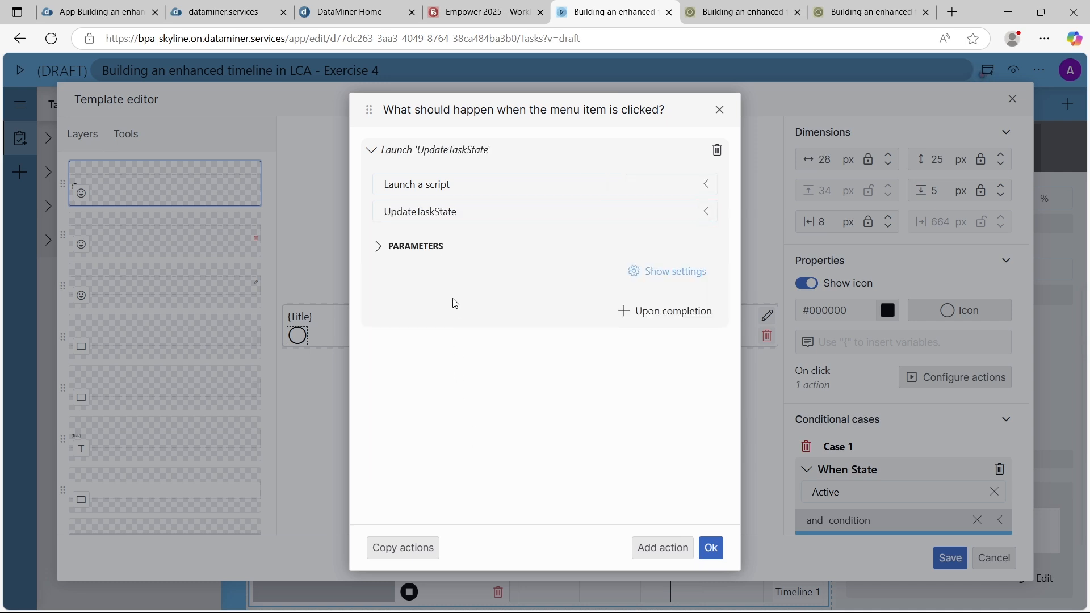
Link the Active item's ID parameter to the Task ID of Timeline 1's selected items and set its State parameter to Active
click(410, 244)
click(699, 294)
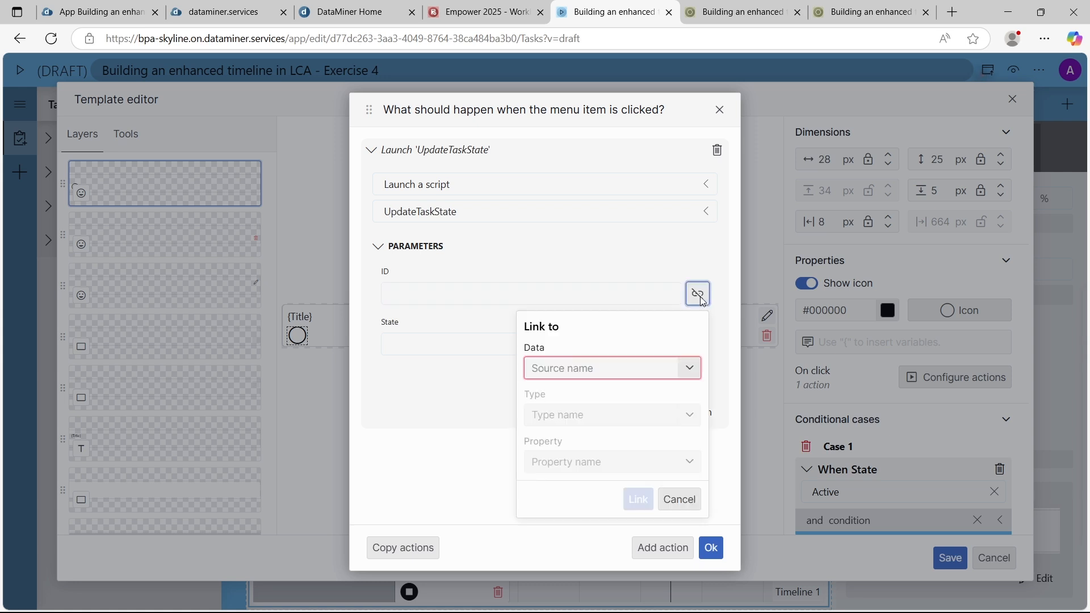
click(637, 368)
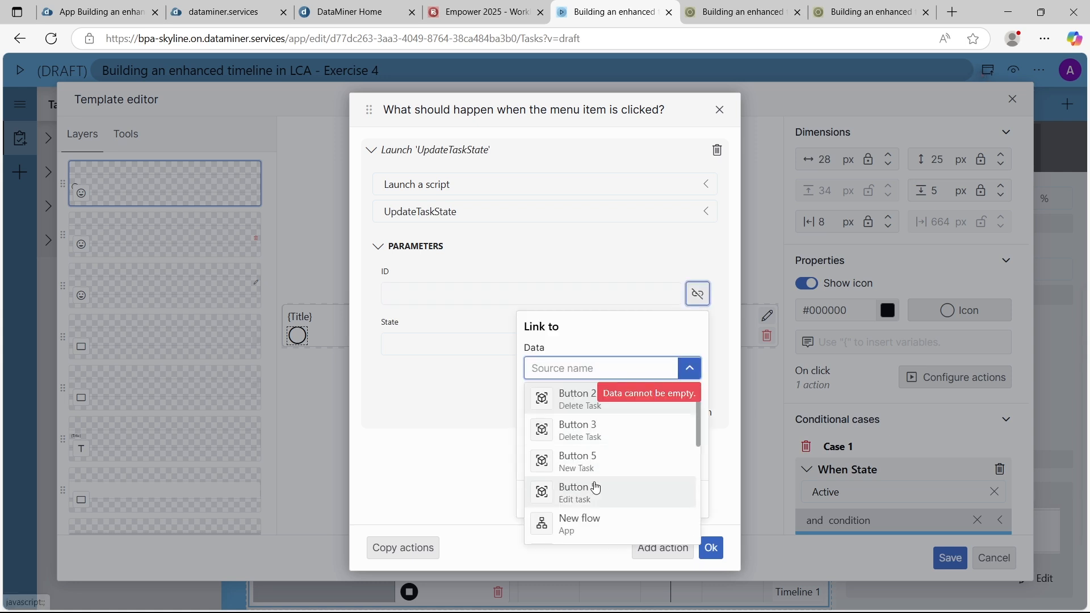
scroll(596, 485, down, 5)
click(597, 508)
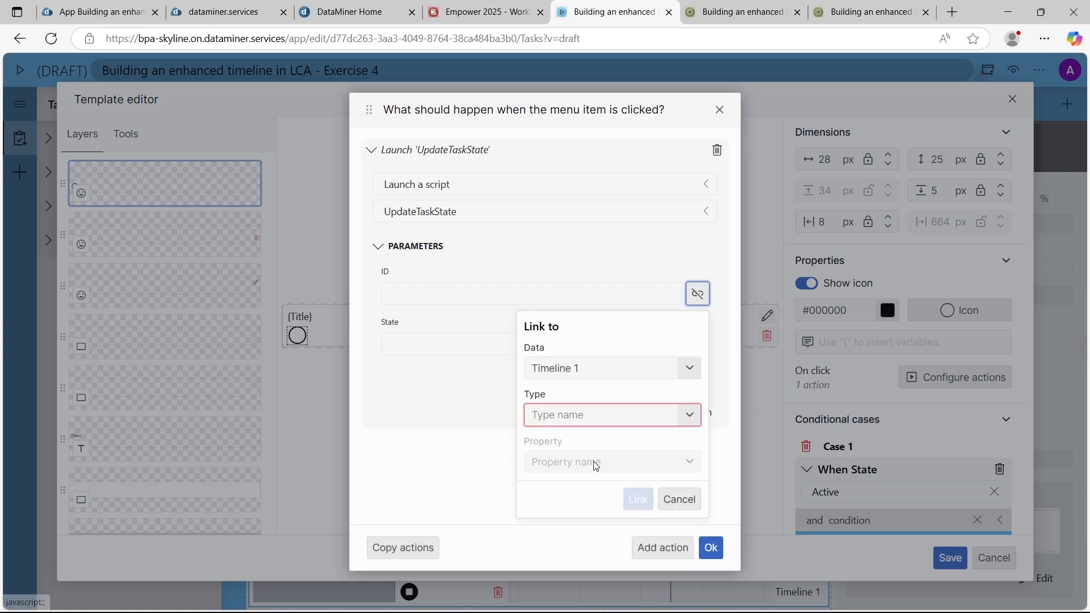
click(591, 425)
scroll(589, 518, down, 2)
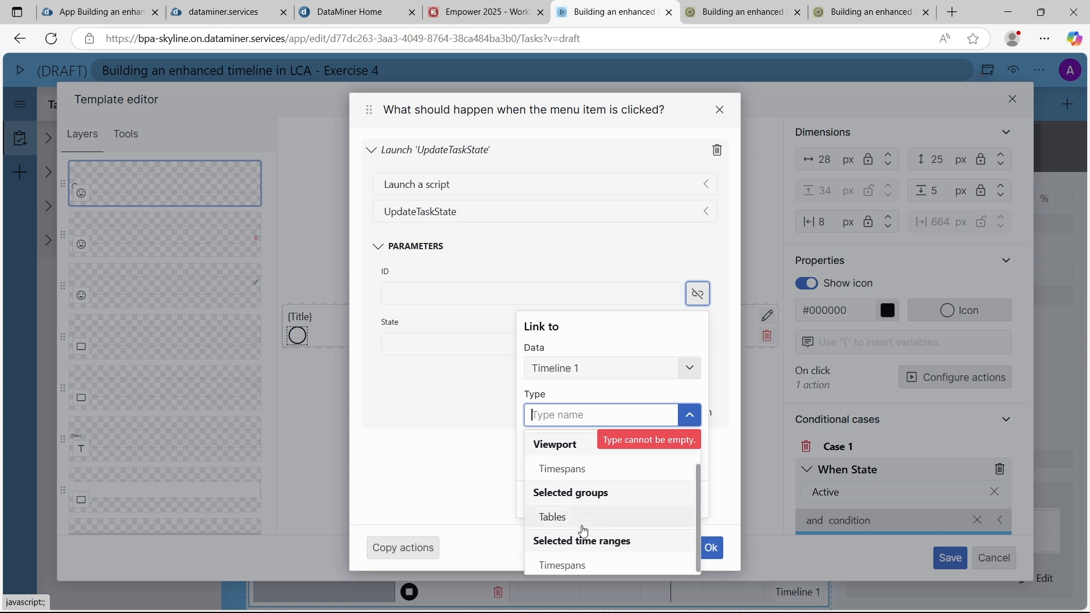
scroll(587, 519, up, 2)
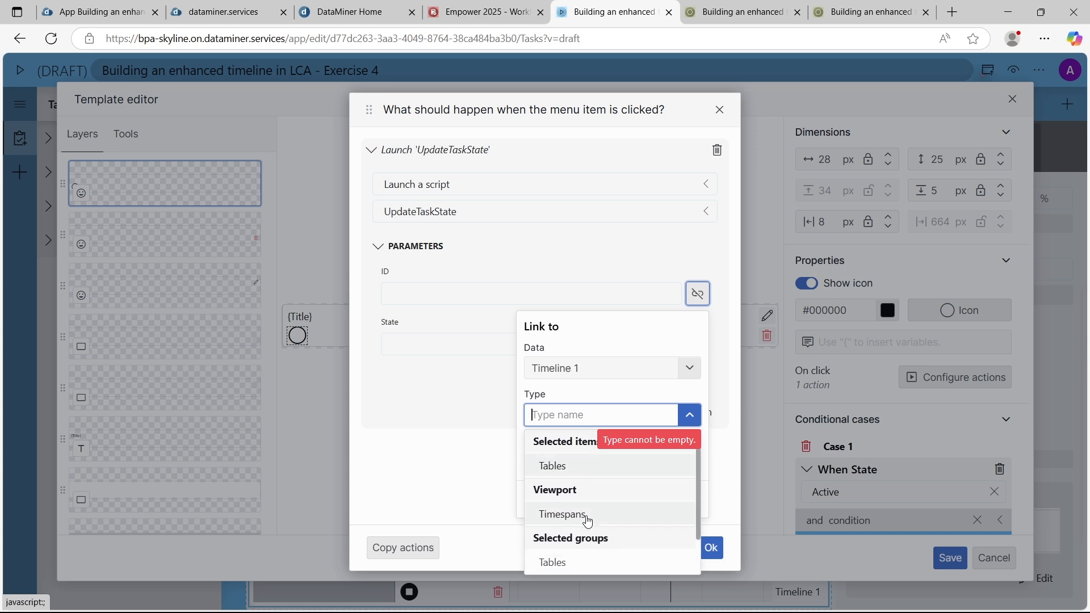
click(580, 472)
click(582, 470)
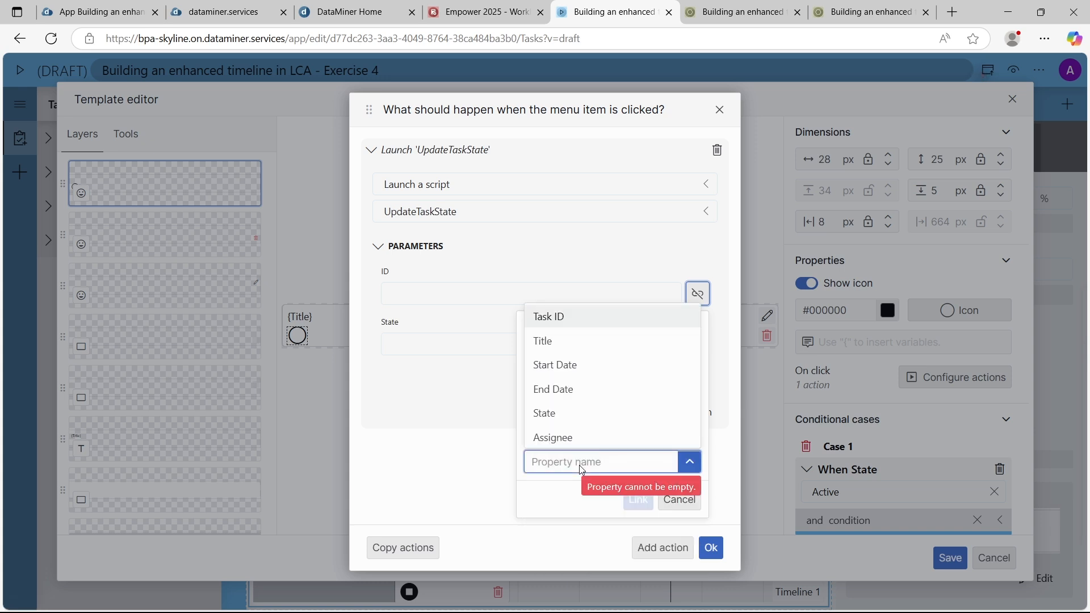
click(572, 318)
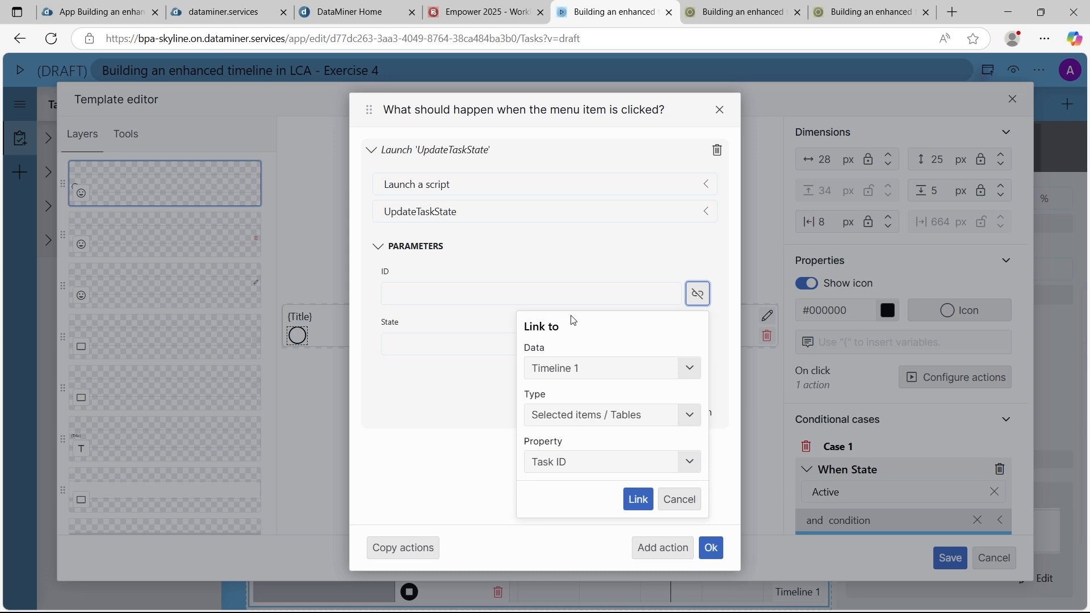
click(630, 369)
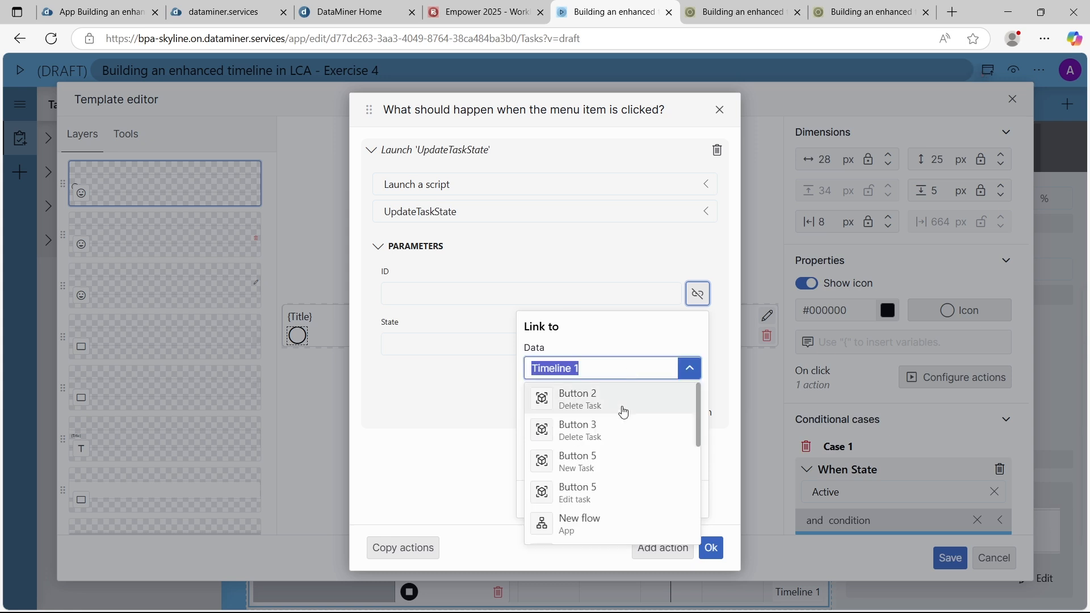
scroll(623, 410, down, 5)
scroll(602, 492, up, 2)
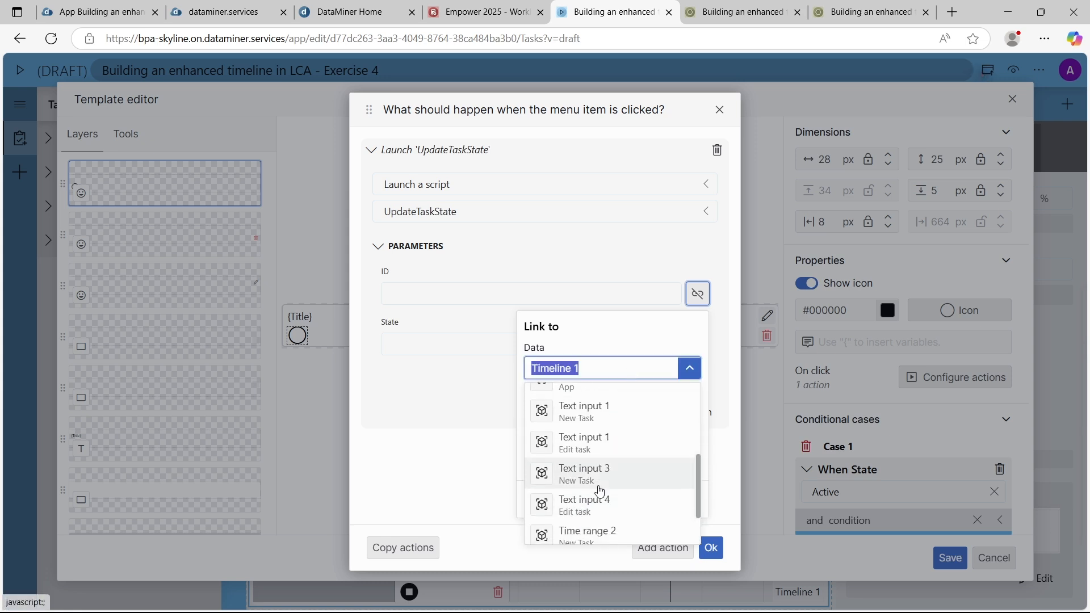
scroll(601, 487, down, 2)
click(584, 503)
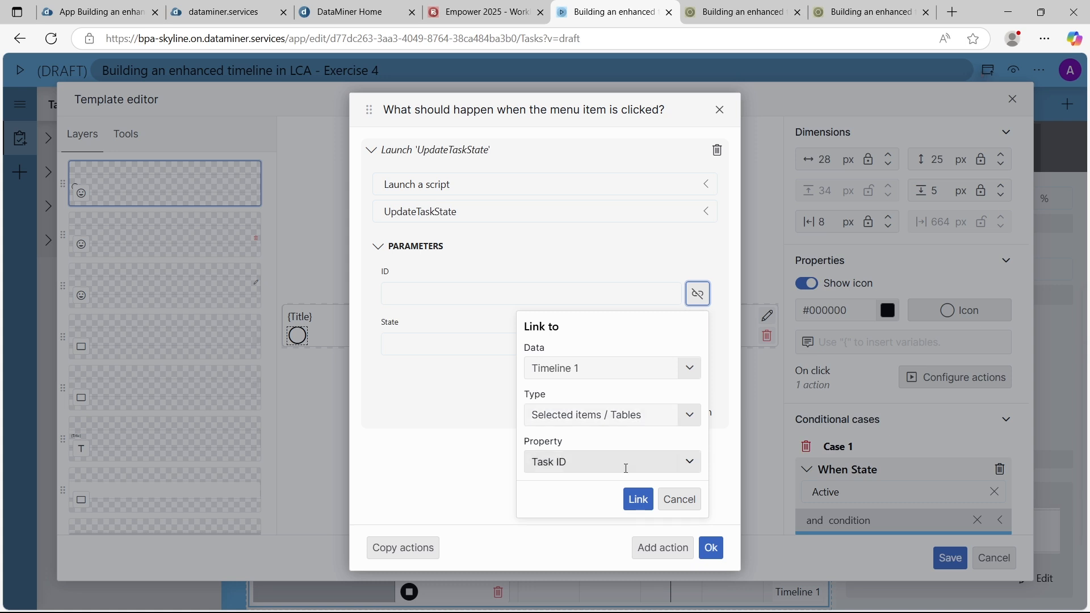
click(637, 499)
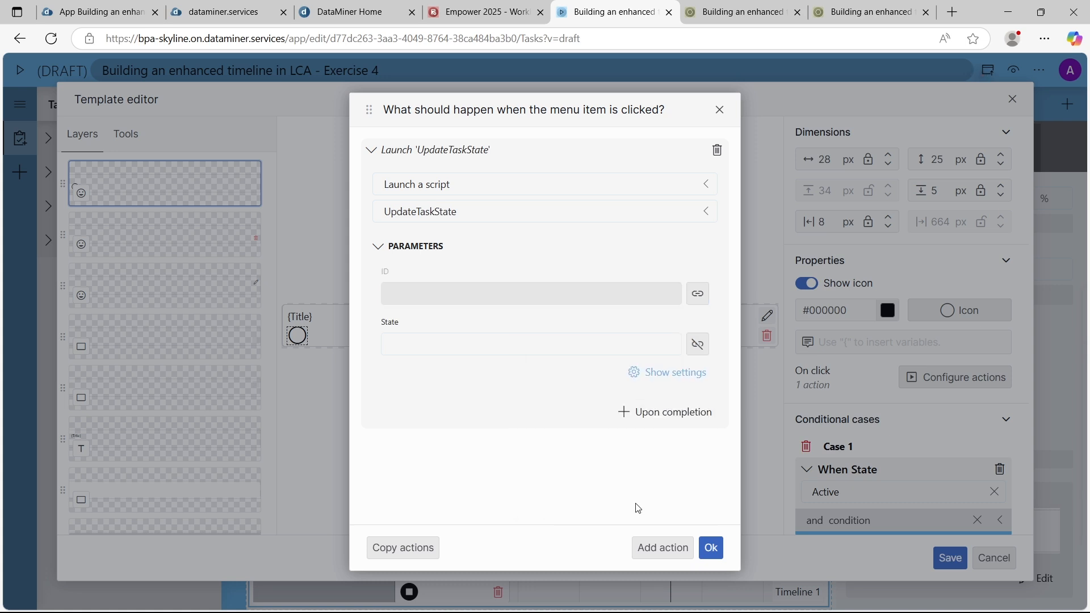
click(548, 346)
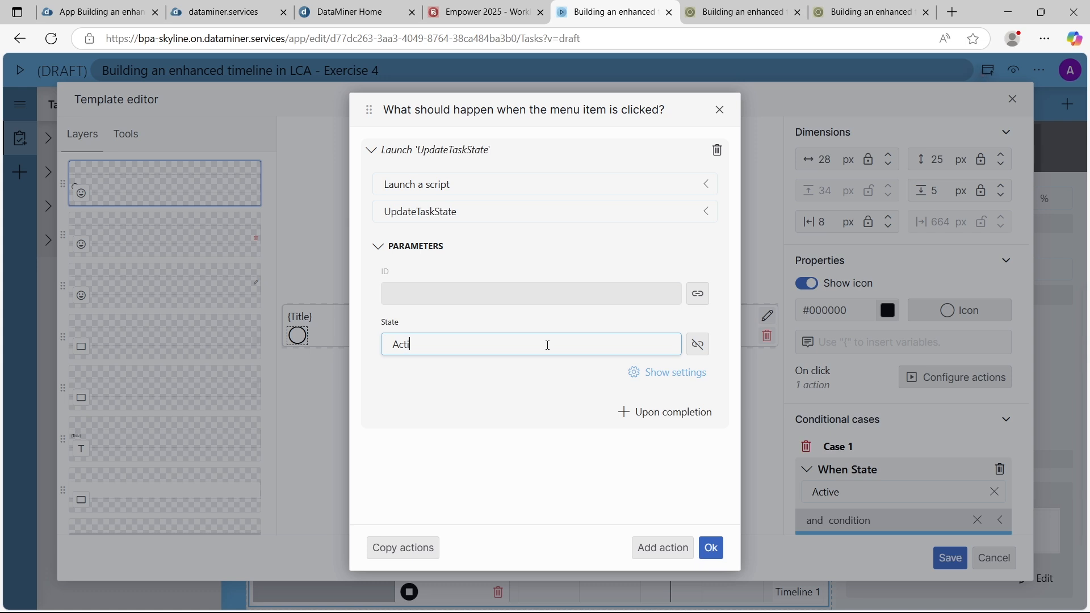
Have the Active item execute the timeline's Fetch the data component action upon script completion, and confirm its actions
click(655, 415)
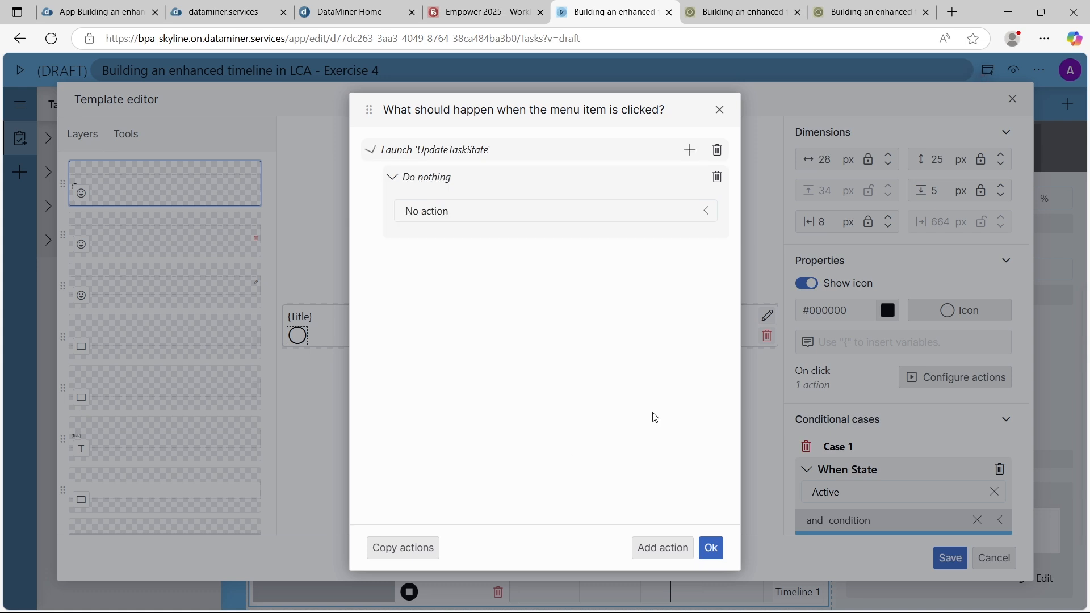
click(528, 213)
text(fe)
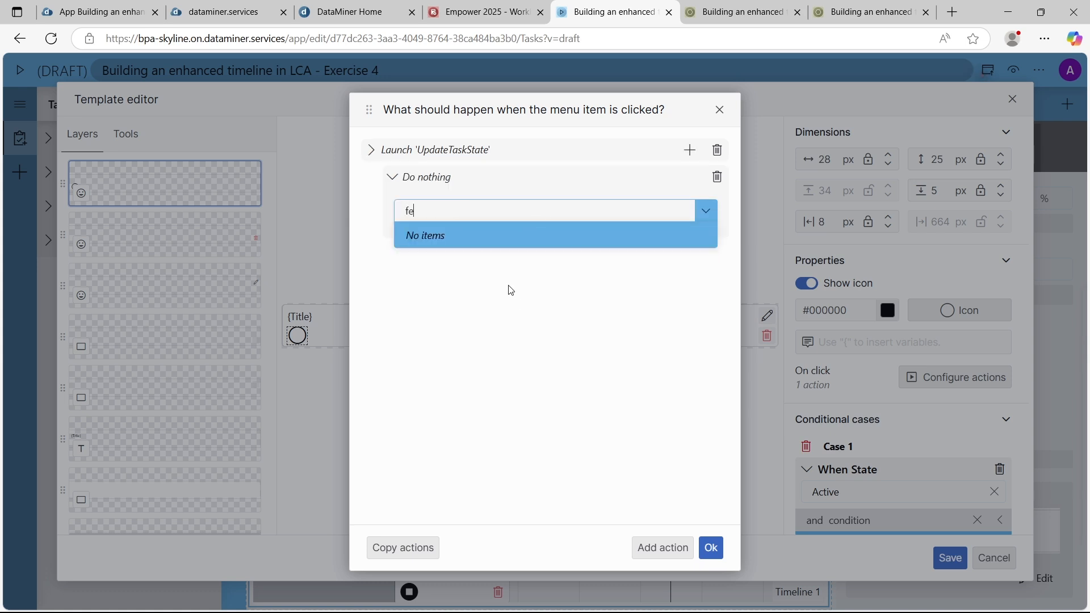
key(BackSpace)
key(BackSpace)
text(com)
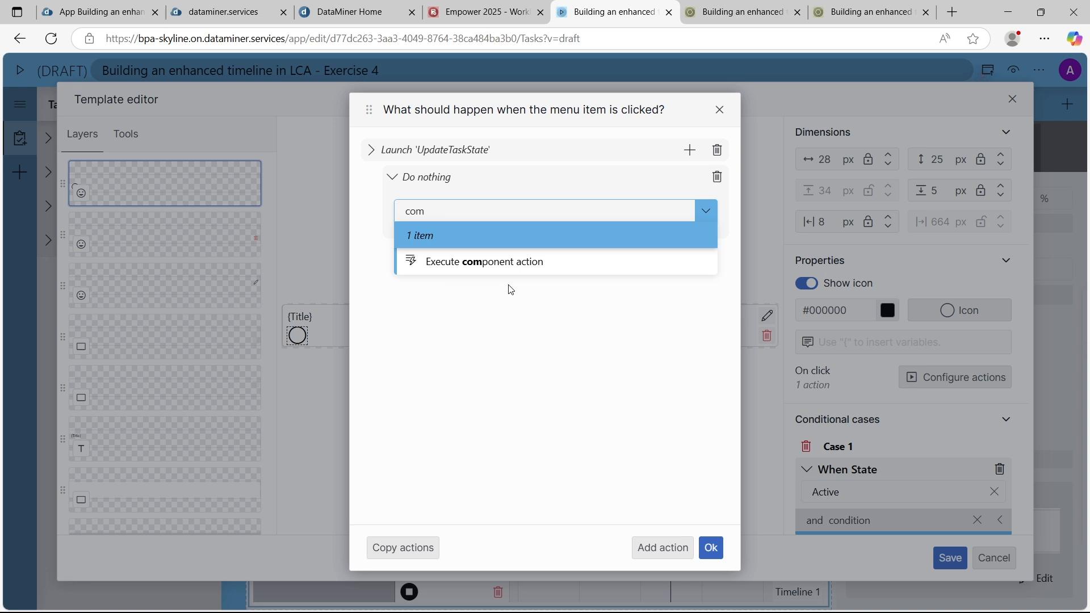
key(Return)
click(494, 262)
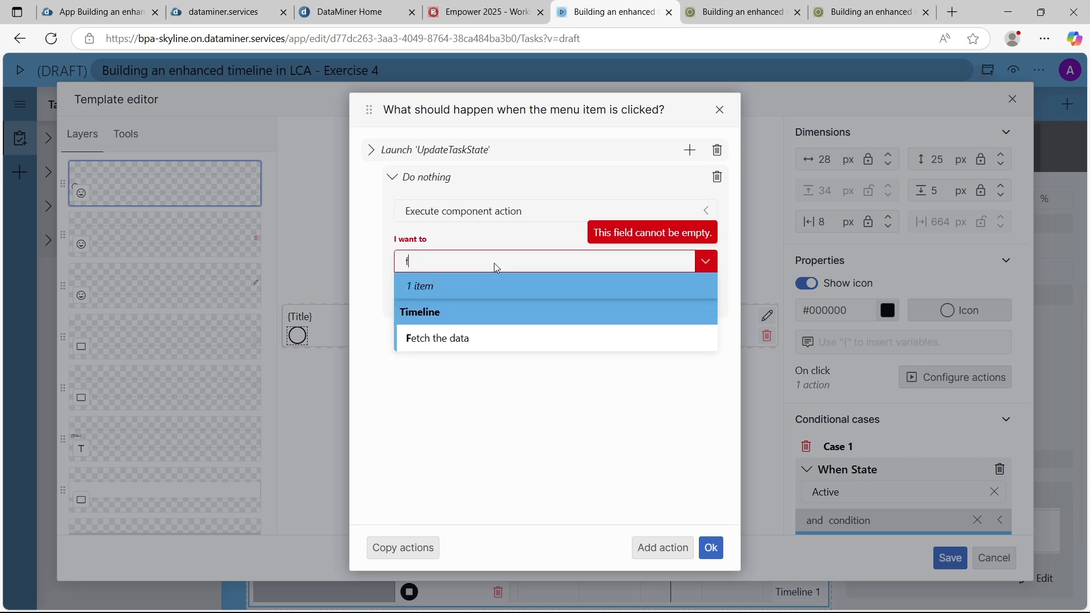
text(fe)
click(487, 336)
click(711, 547)
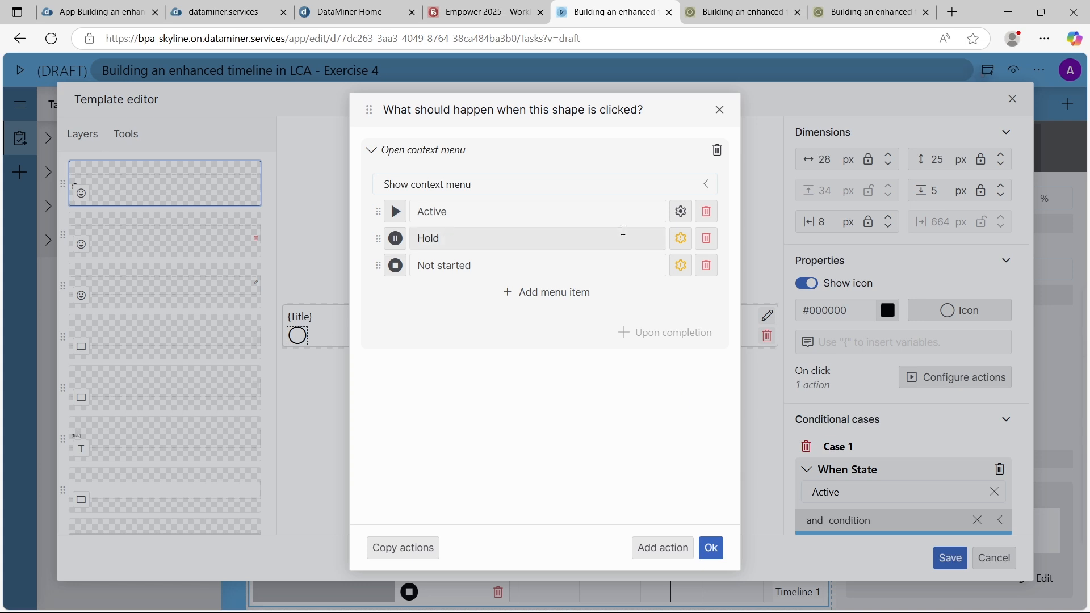
Make the Hold menu item launch the UpdateTaskState script
click(682, 240)
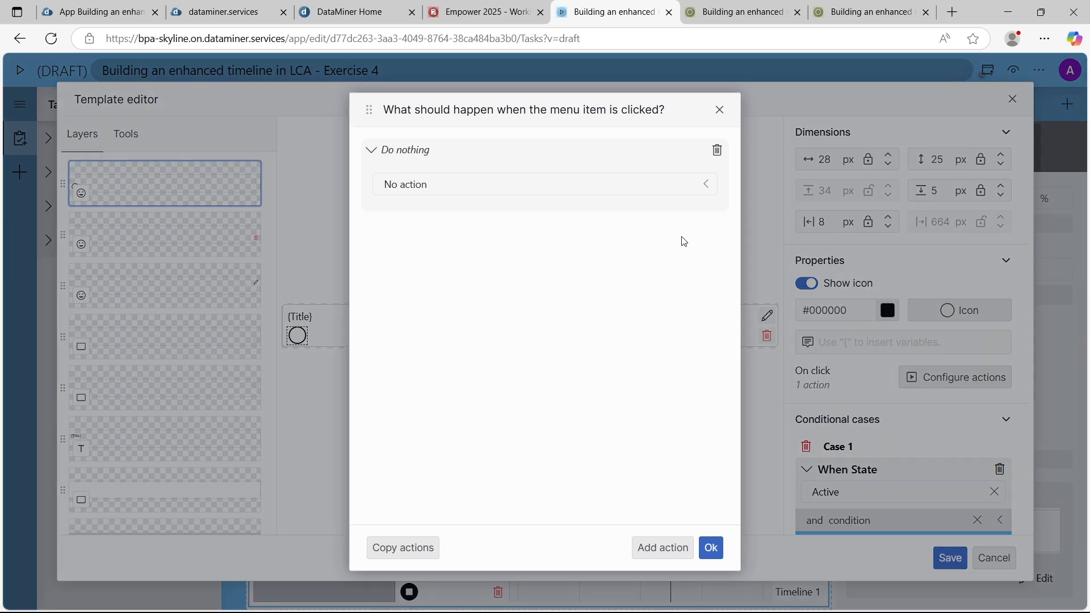
click(570, 184)
click(463, 258)
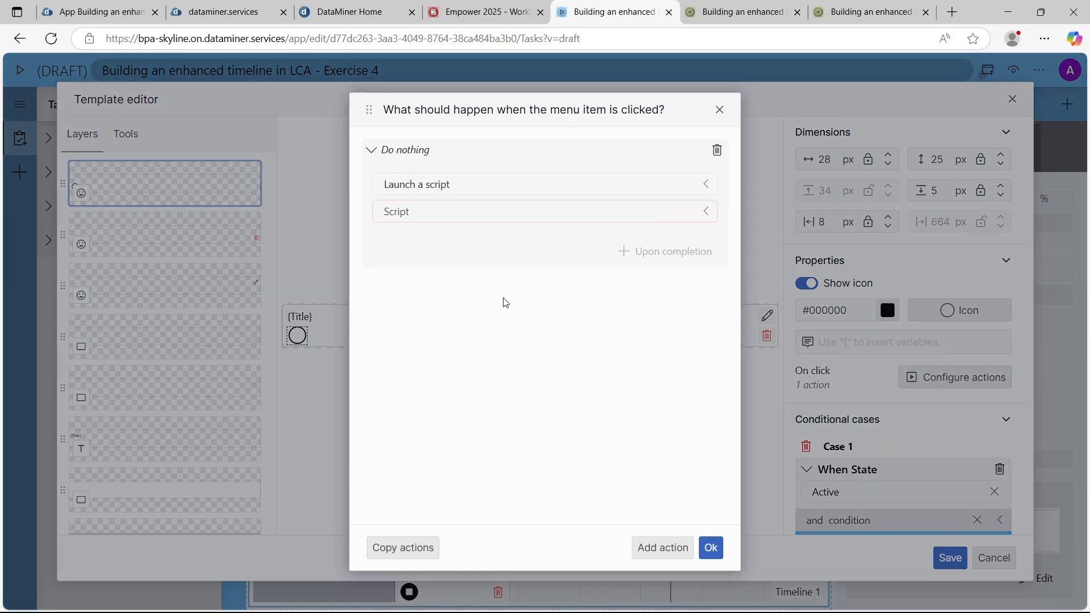
click(482, 212)
scroll(470, 392, down, 1)
click(454, 434)
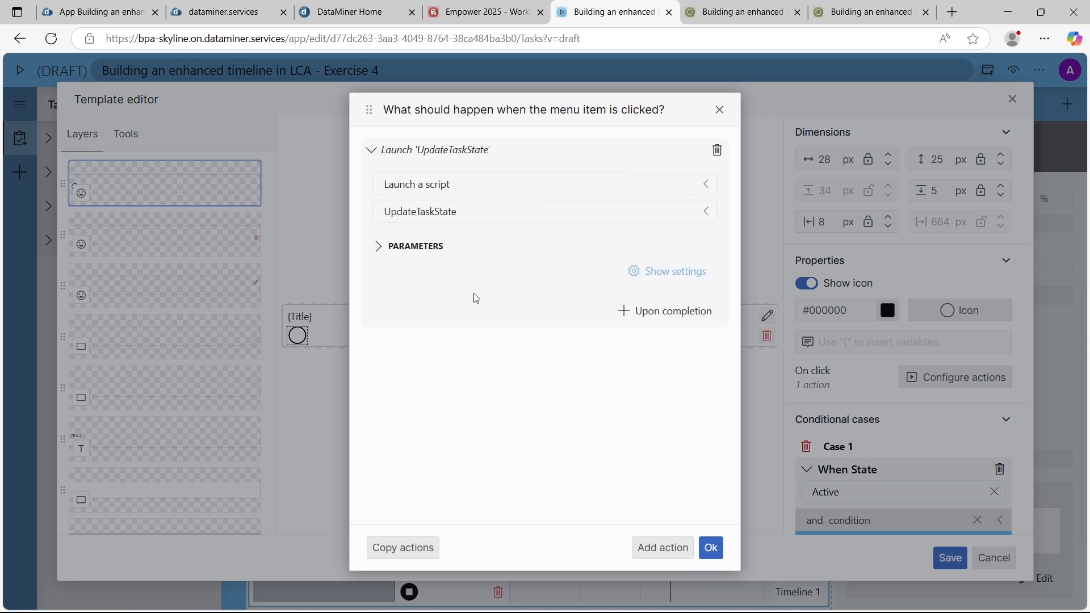
Set the Hold item's State parameter to Hold and link its ID parameter to the Task ID of Timeline 1's selected items
click(430, 250)
click(462, 344)
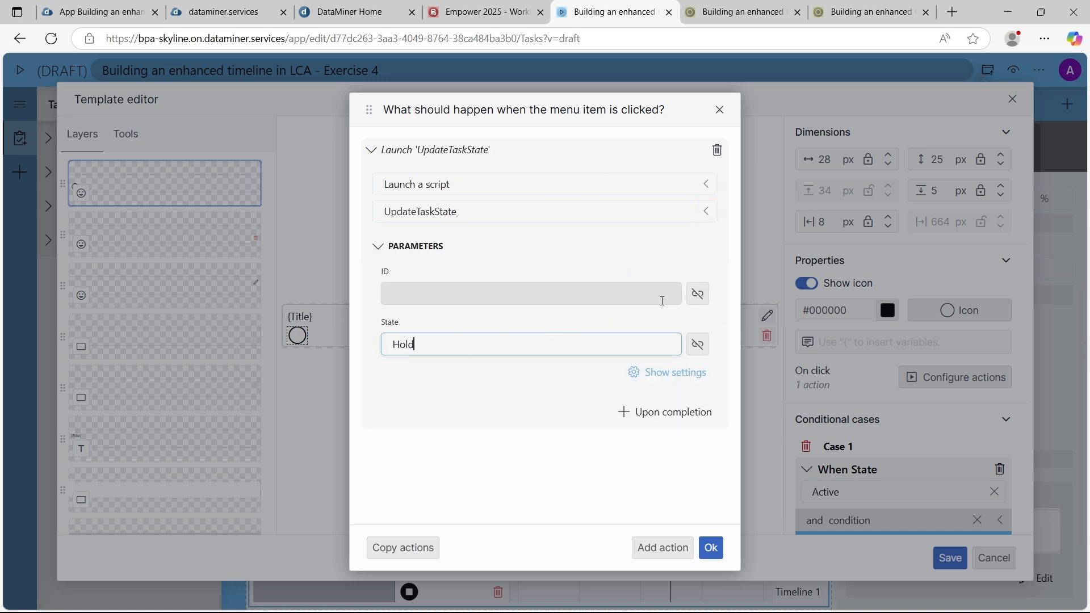
click(698, 293)
click(604, 370)
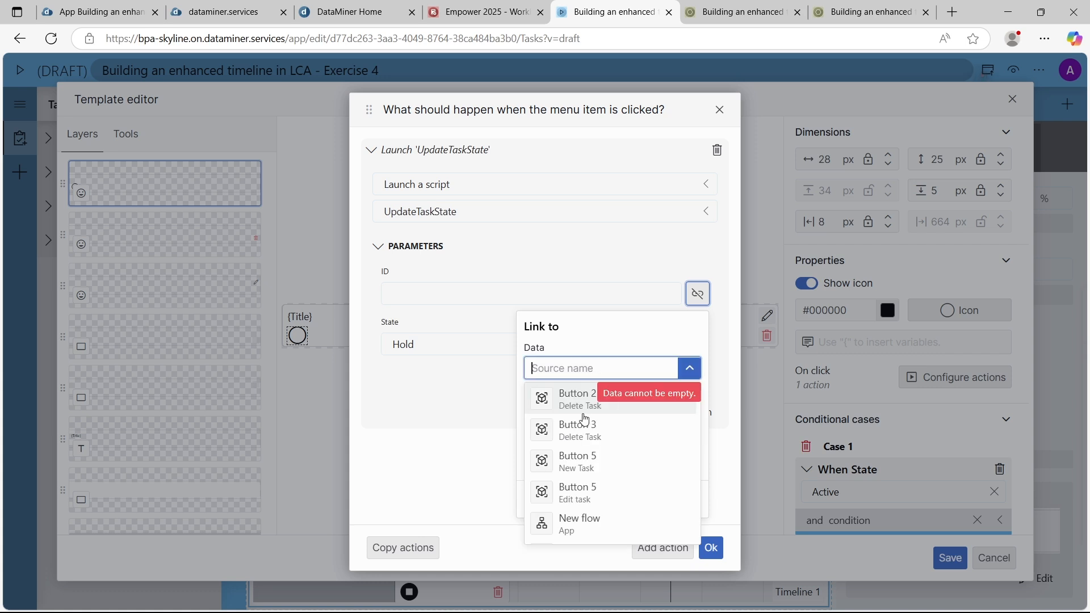
scroll(602, 477, down, 5)
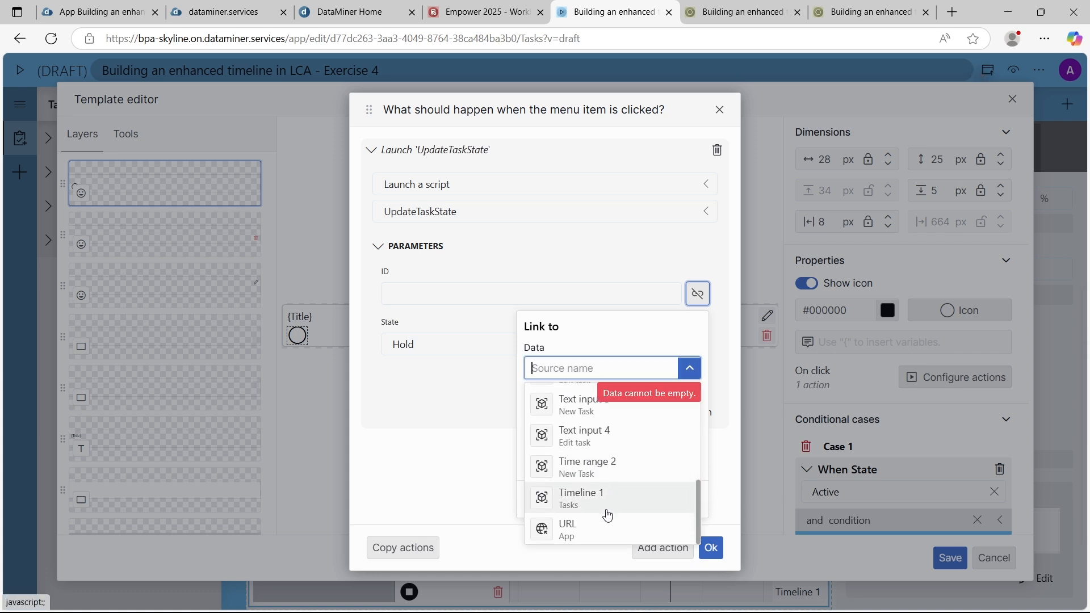
click(603, 513)
click(584, 419)
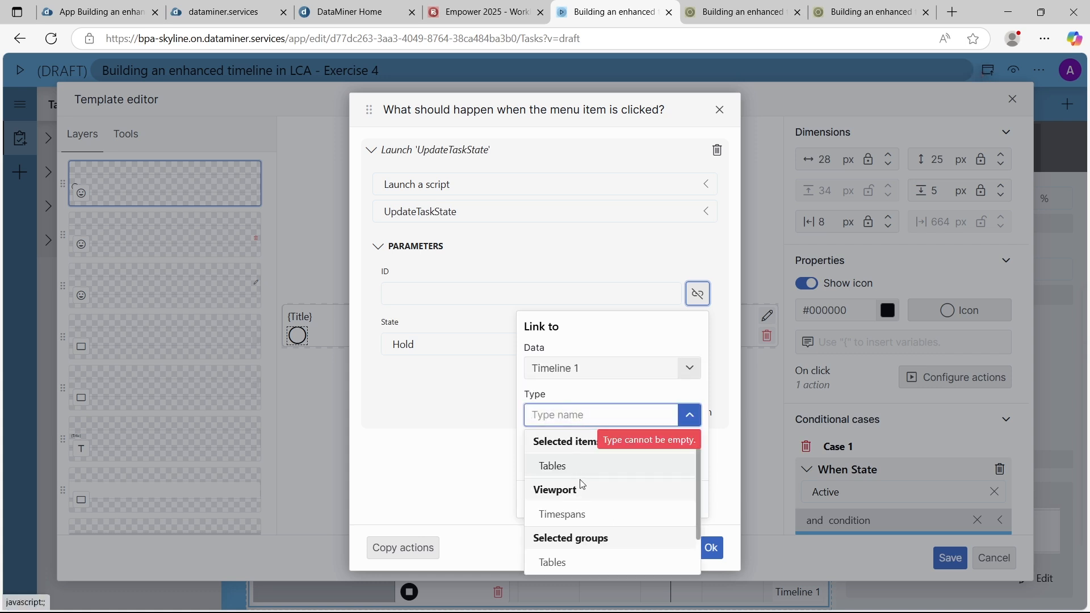
click(586, 465)
click(586, 465)
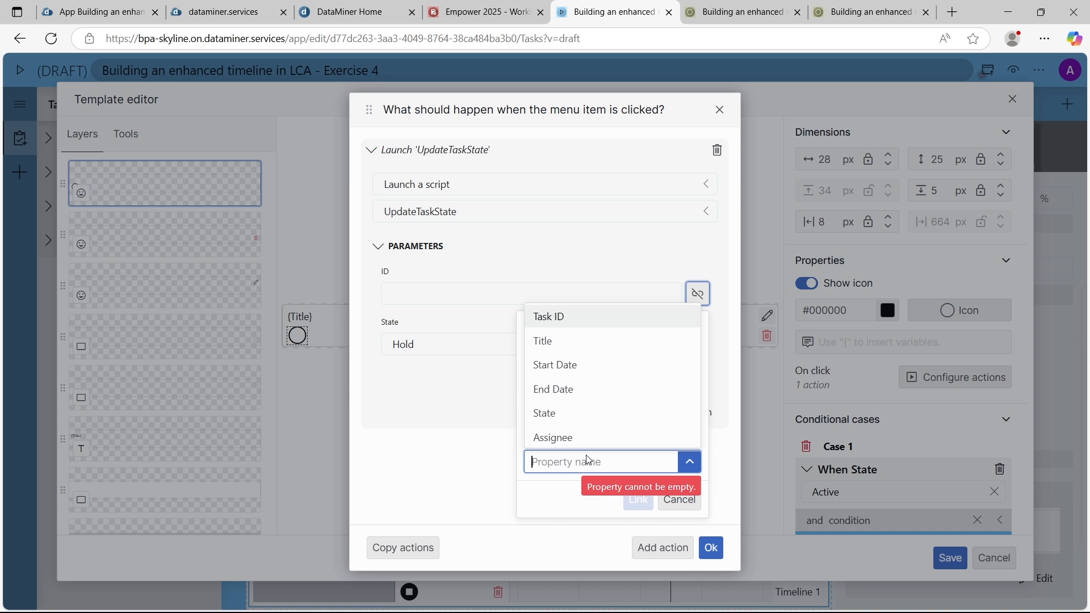
click(562, 318)
click(638, 499)
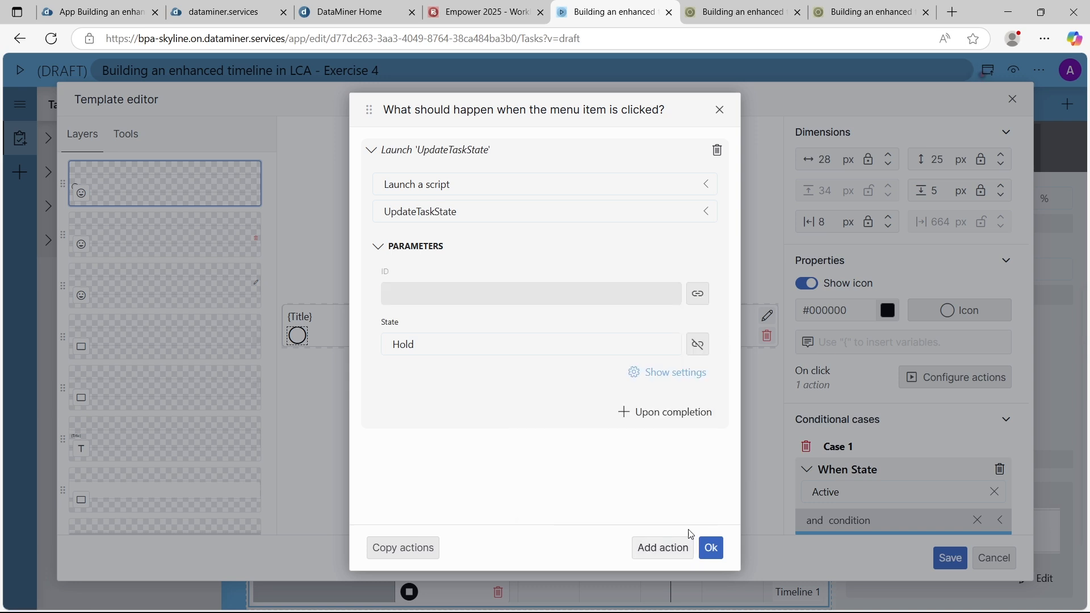
Have the Hold item execute the timeline's Fetch the data component action upon script completion, and confirm its actions
click(662, 420)
click(479, 210)
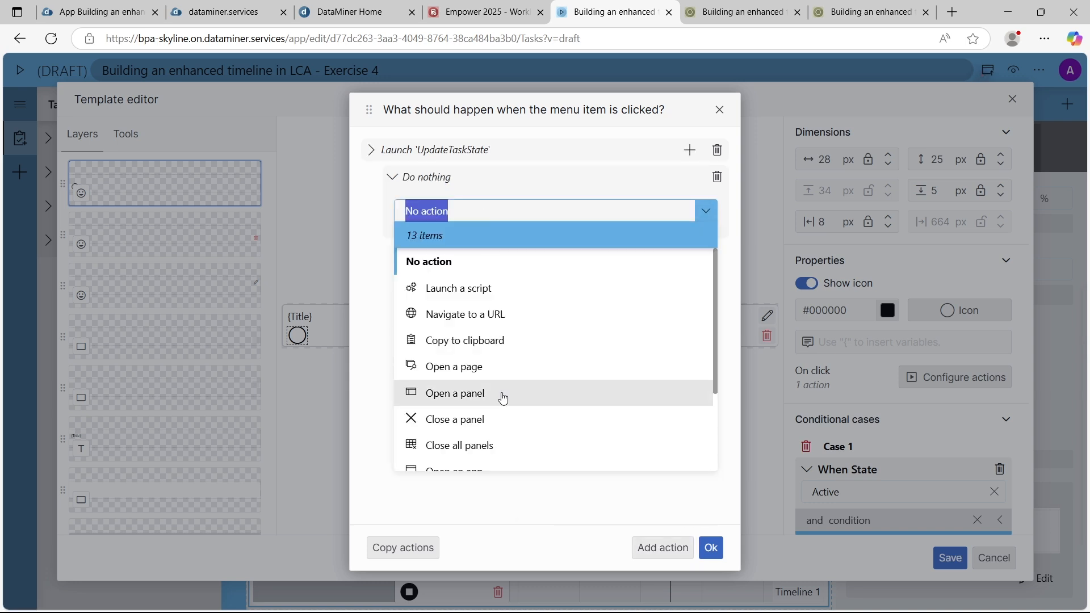
scroll(502, 391, down, 3)
click(502, 390)
click(468, 264)
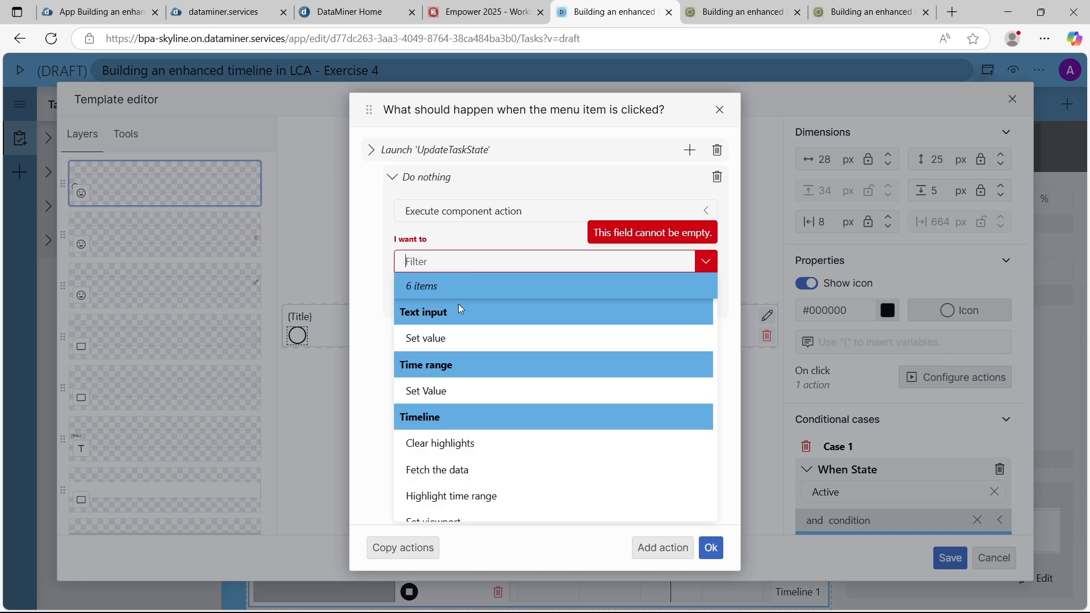
scroll(468, 391, down, 1)
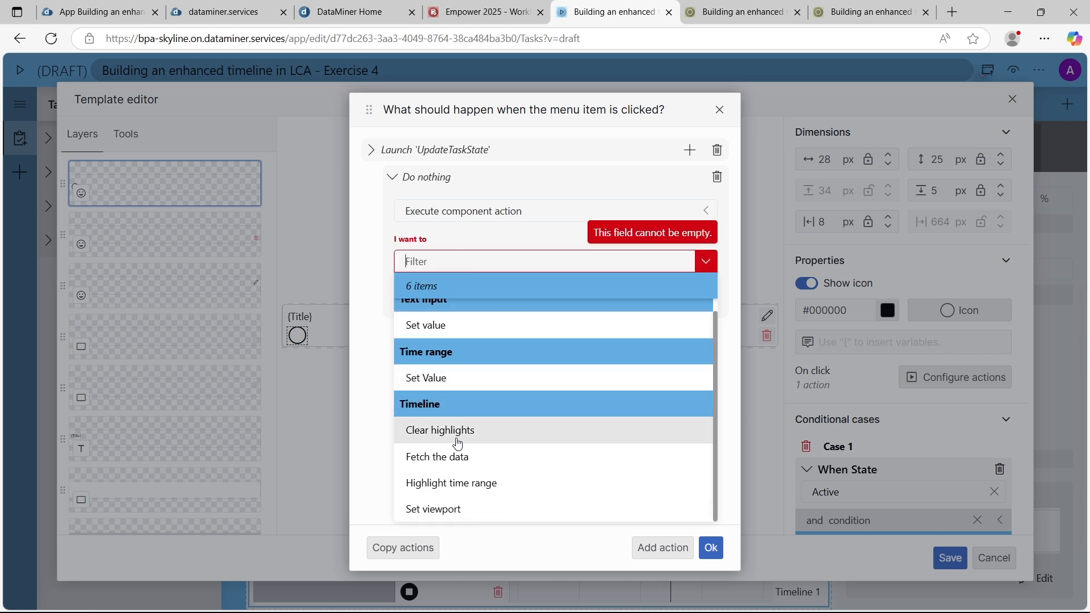
click(459, 457)
click(711, 548)
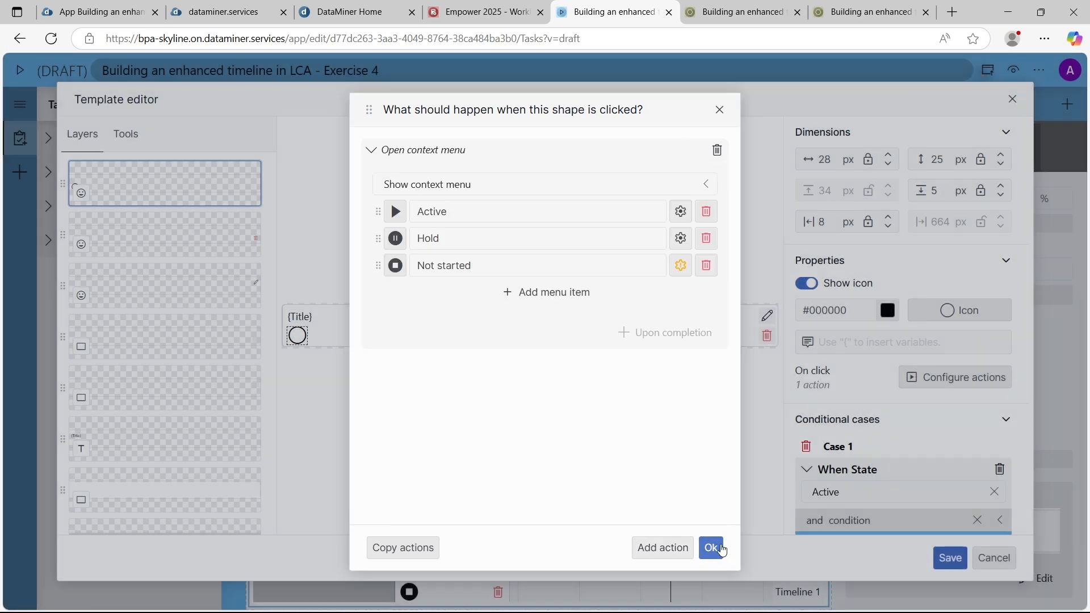
Make the Not started menu item launch the UpdateTaskState script
click(682, 267)
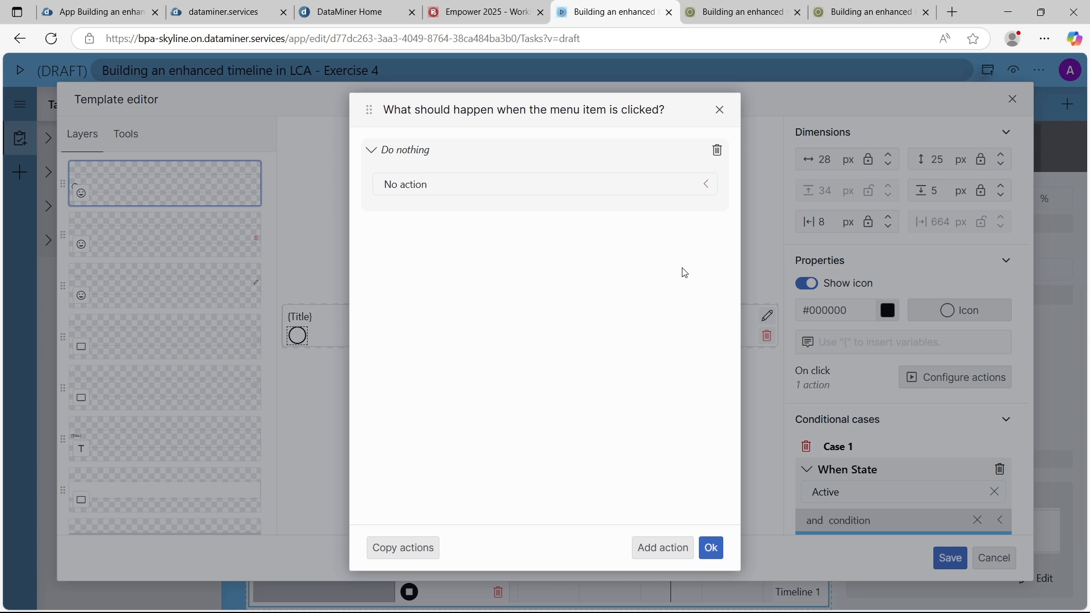
click(659, 184)
click(470, 261)
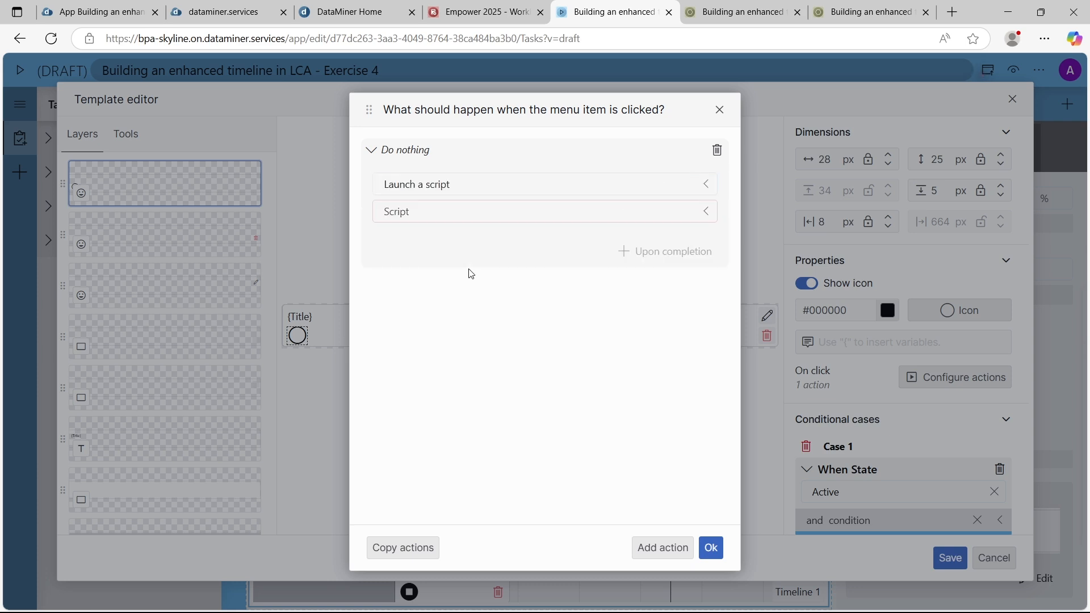
click(491, 214)
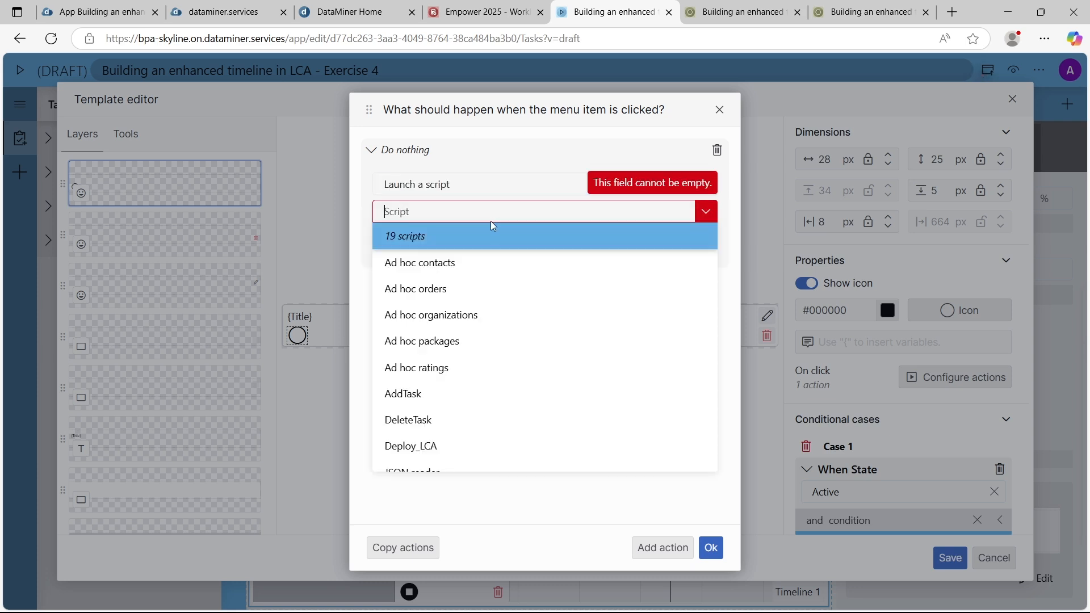
scroll(480, 339, down, 5)
click(474, 429)
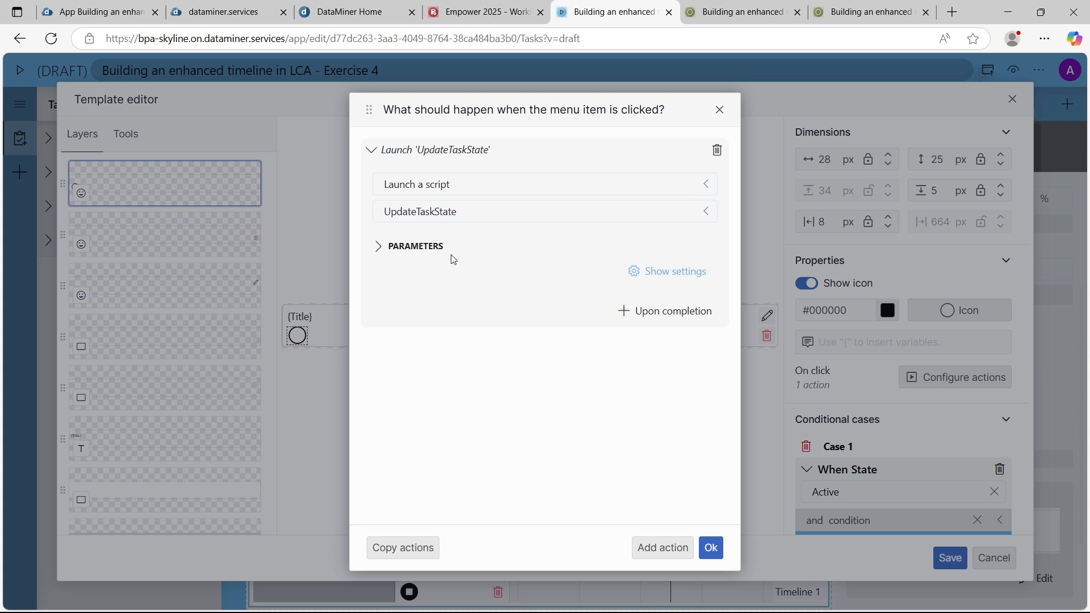
Set the State parameter of the Not started item's script to Not started
click(423, 247)
click(436, 347)
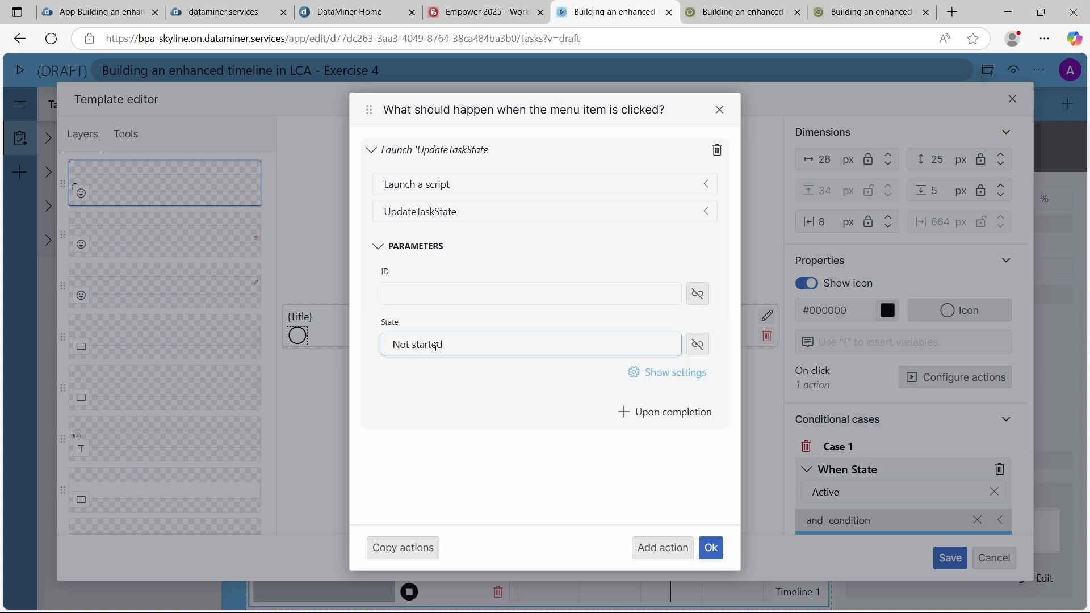
text(Not started)
drag(455, 341, 382, 344)
Link the Not started item's ID parameter to the Task ID of Timeline 1's selected items
click(465, 292)
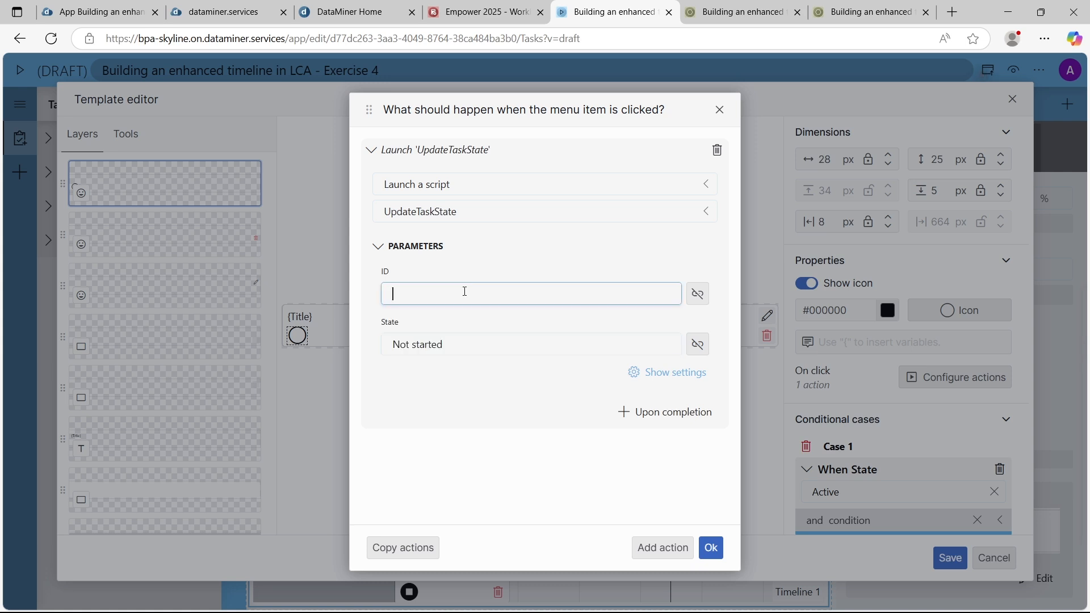
click(698, 294)
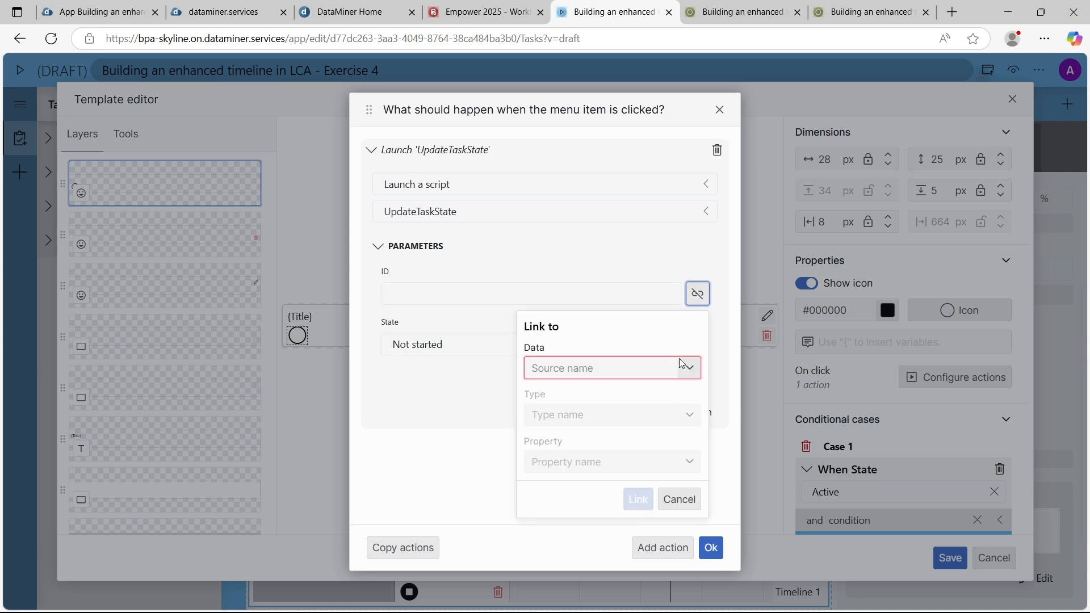
click(682, 363)
scroll(624, 435, down, 5)
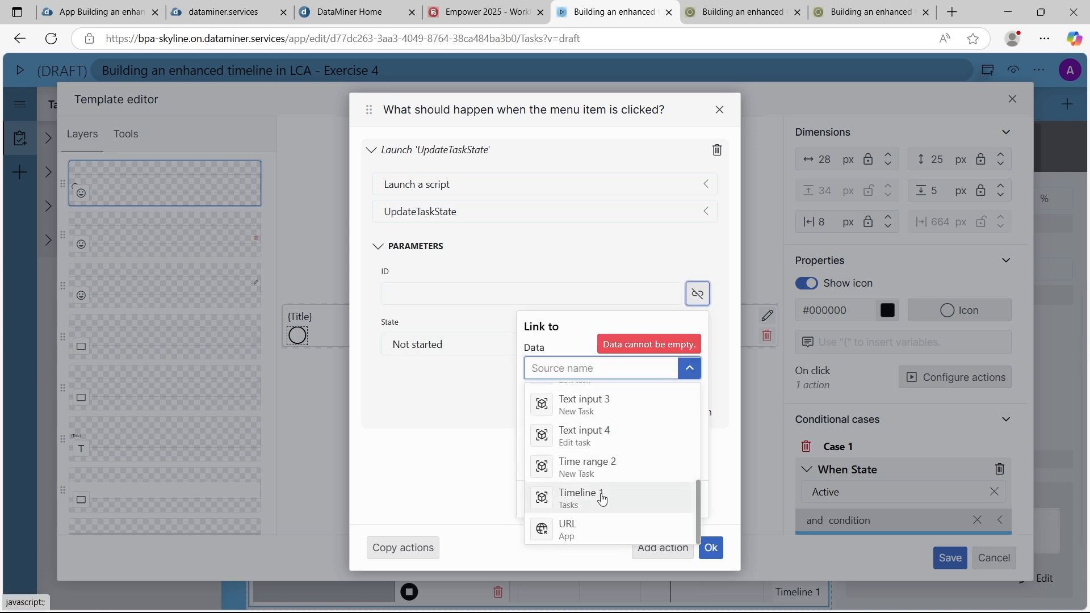
click(602, 499)
click(591, 421)
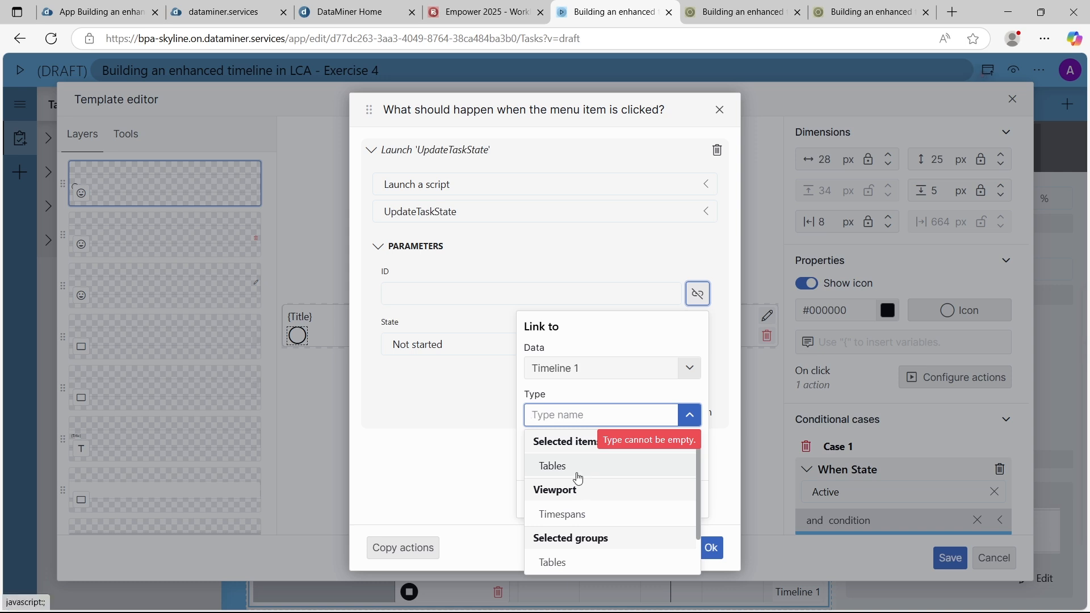
click(578, 479)
click(579, 462)
click(554, 315)
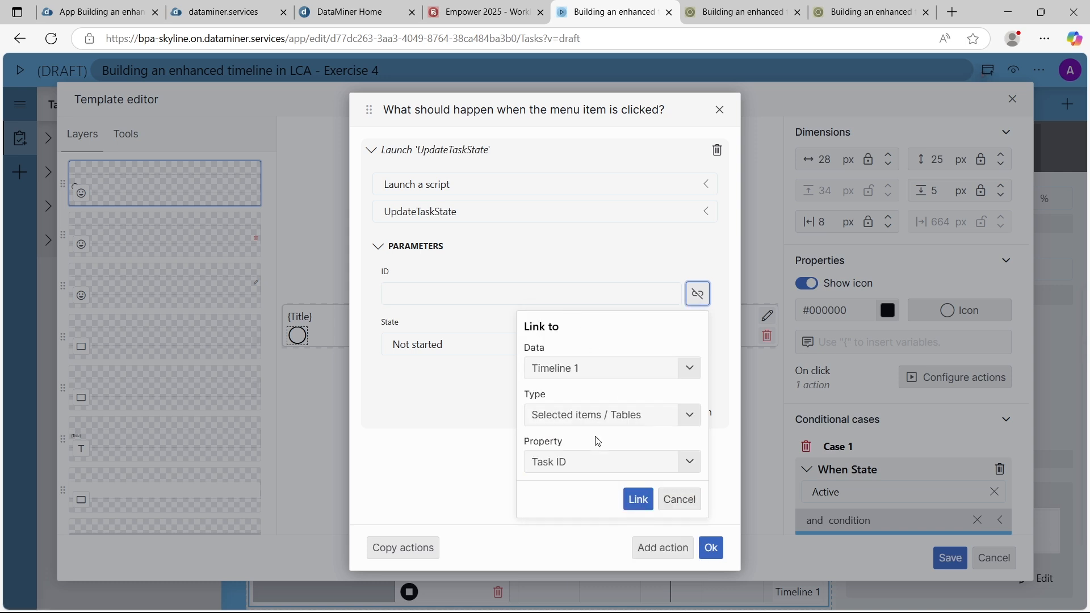
click(638, 499)
Have the Not started item execute the timeline's Fetch the data component action upon script completion, and confirm its actions
click(629, 409)
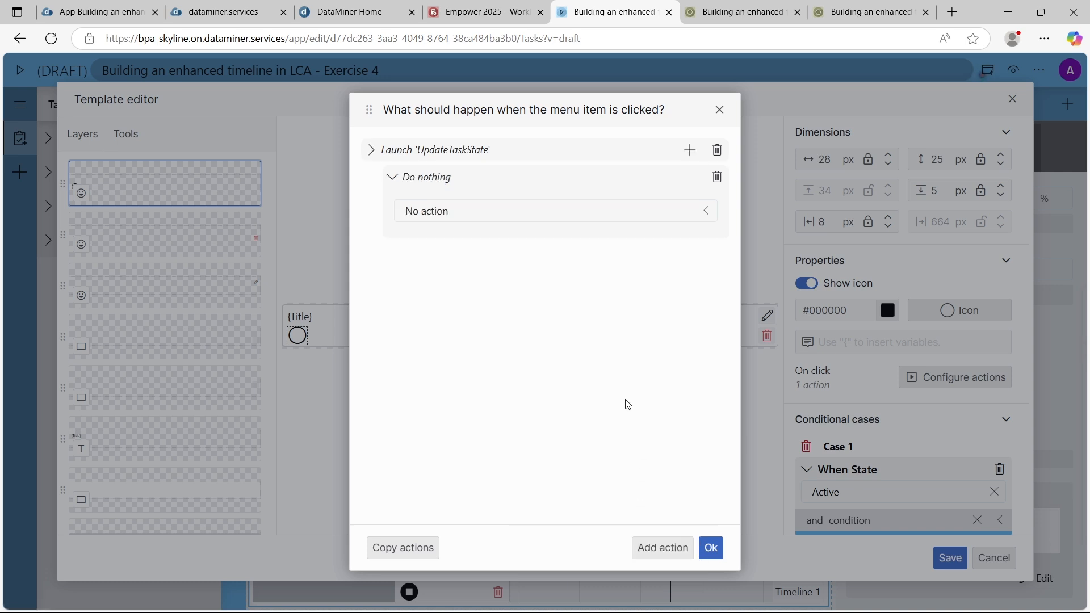
click(495, 213)
text(co)
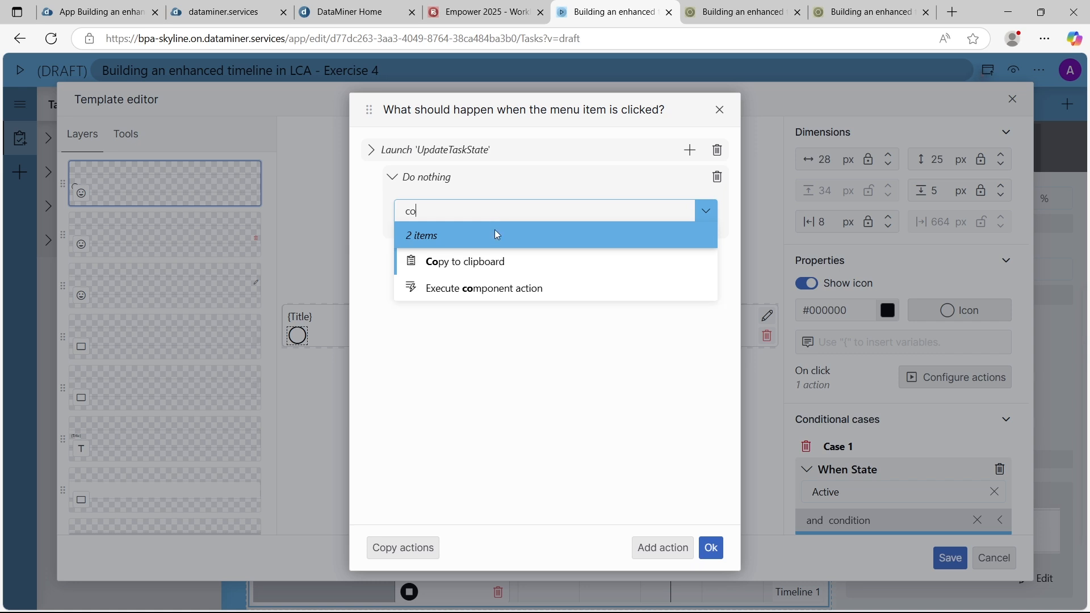
click(488, 289)
click(467, 272)
text(fe)
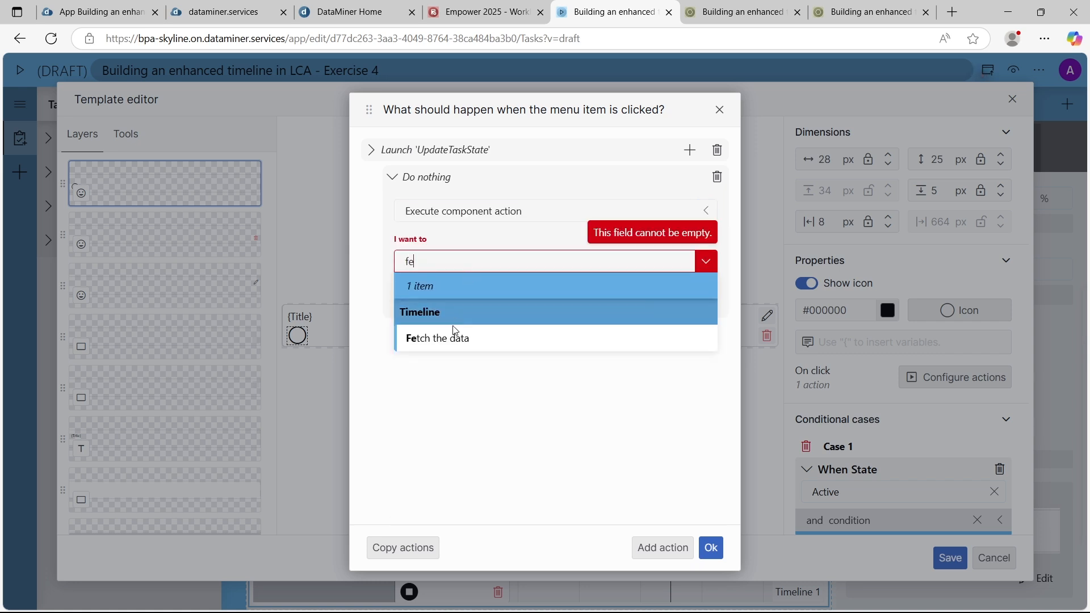
click(456, 335)
click(711, 548)
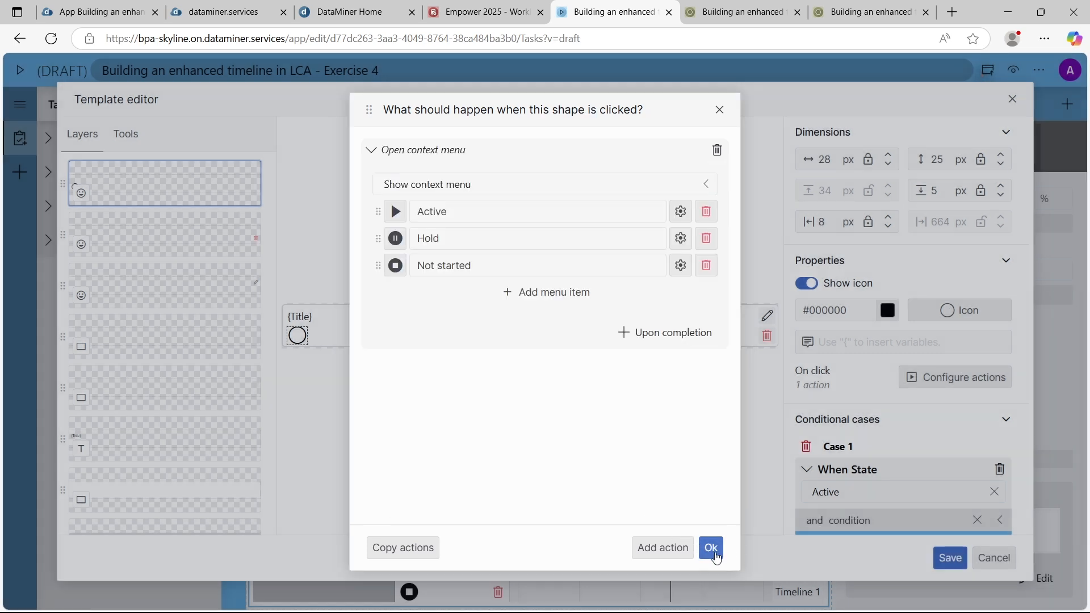
Confirm the state icon's context menu, save the item template and preview the draft app
click(712, 549)
click(949, 558)
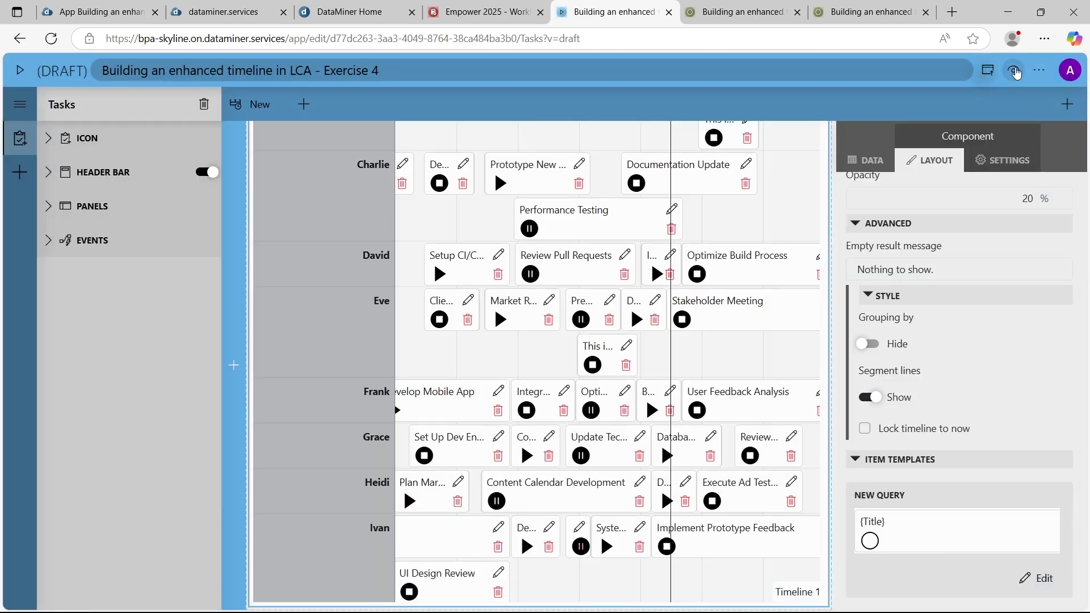
click(1015, 70)
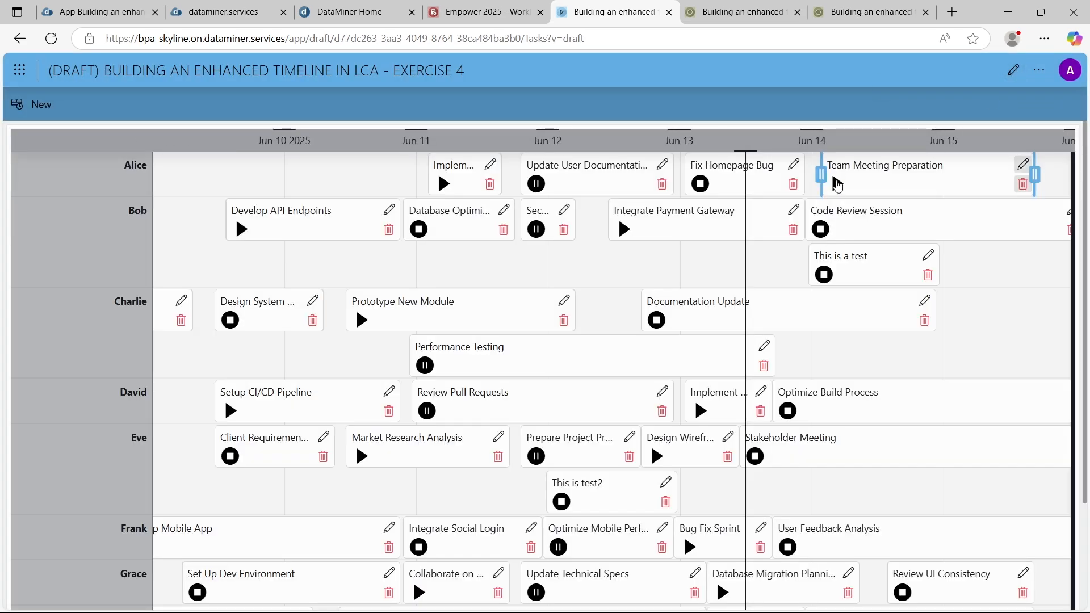
Test the state menu by setting Team Meeting Preparation to Hold and switching Prototype New Module to Hold and back to Active
click(838, 183)
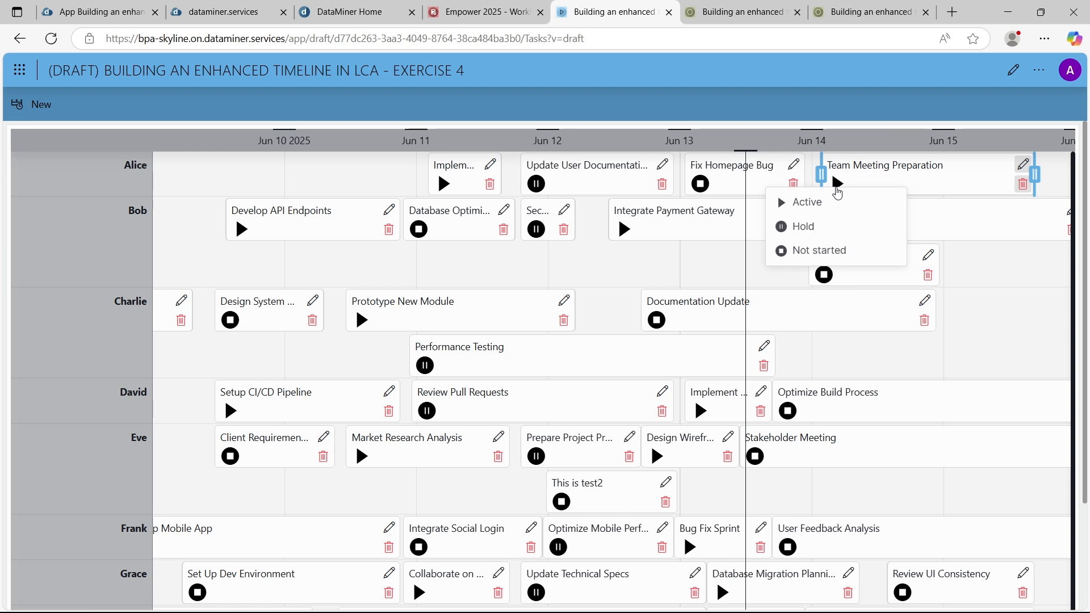
click(803, 228)
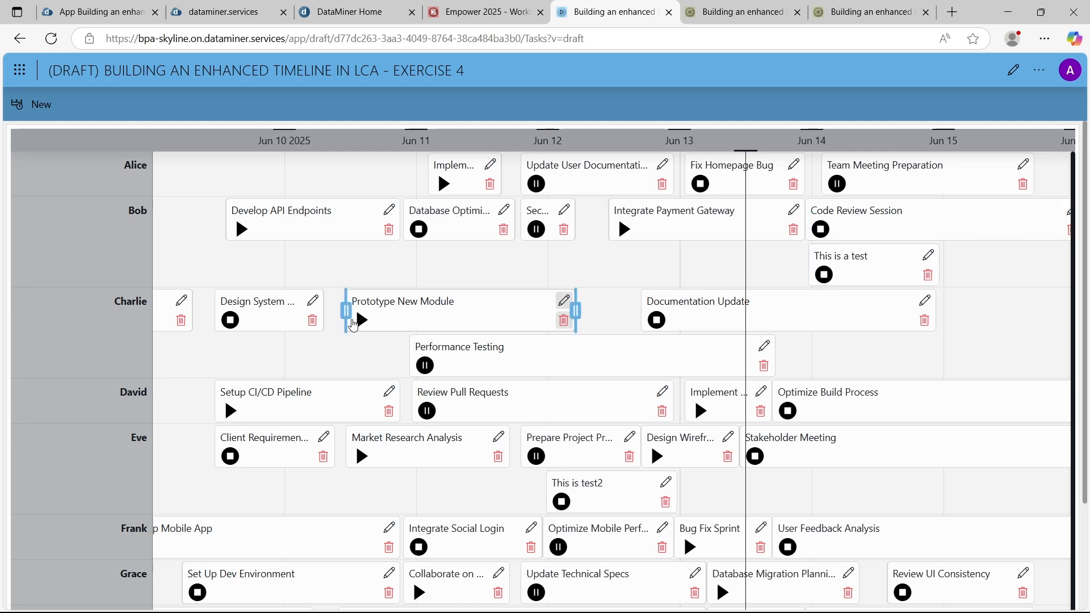
click(360, 322)
click(347, 360)
click(361, 321)
click(348, 337)
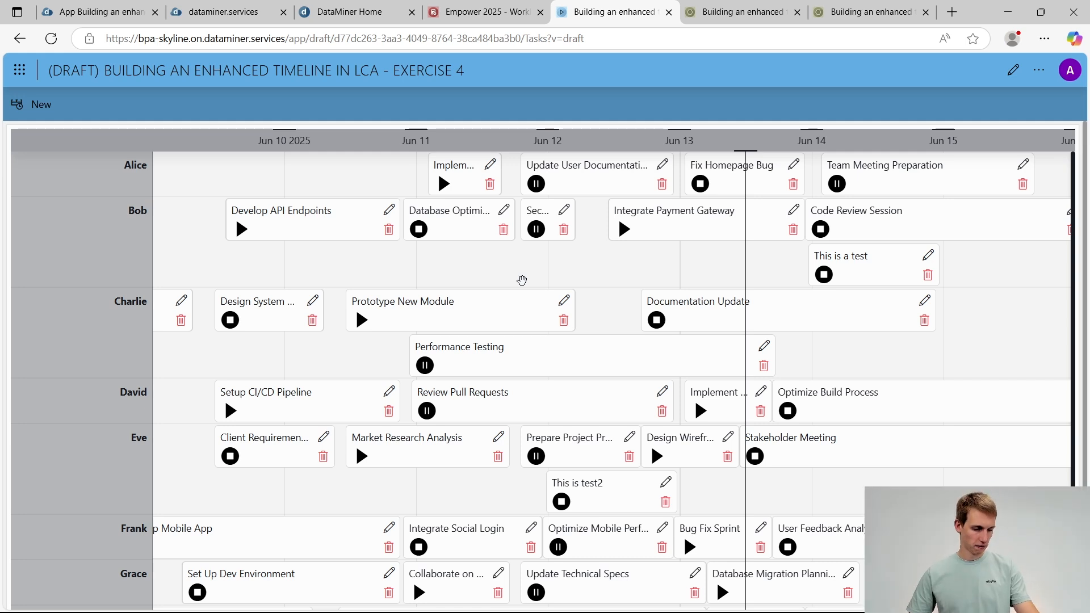
Switch to the PowerPoint slide show with the Enhanced Task Status Management assignment
key(alt+Tab)
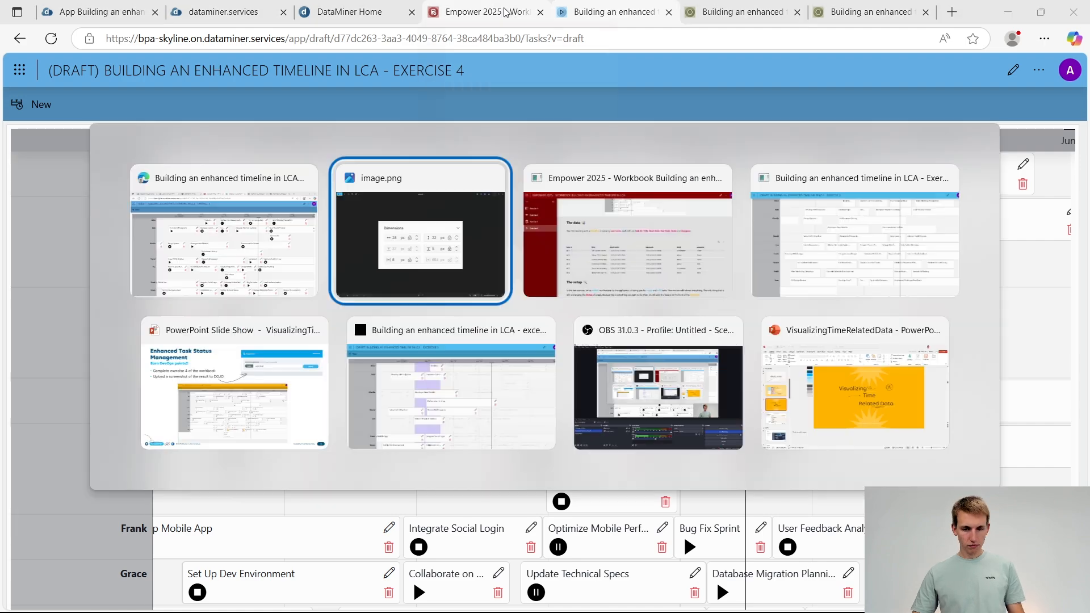
key(alt+Tab)
key(alt+Tab)
key(alt+Tab)
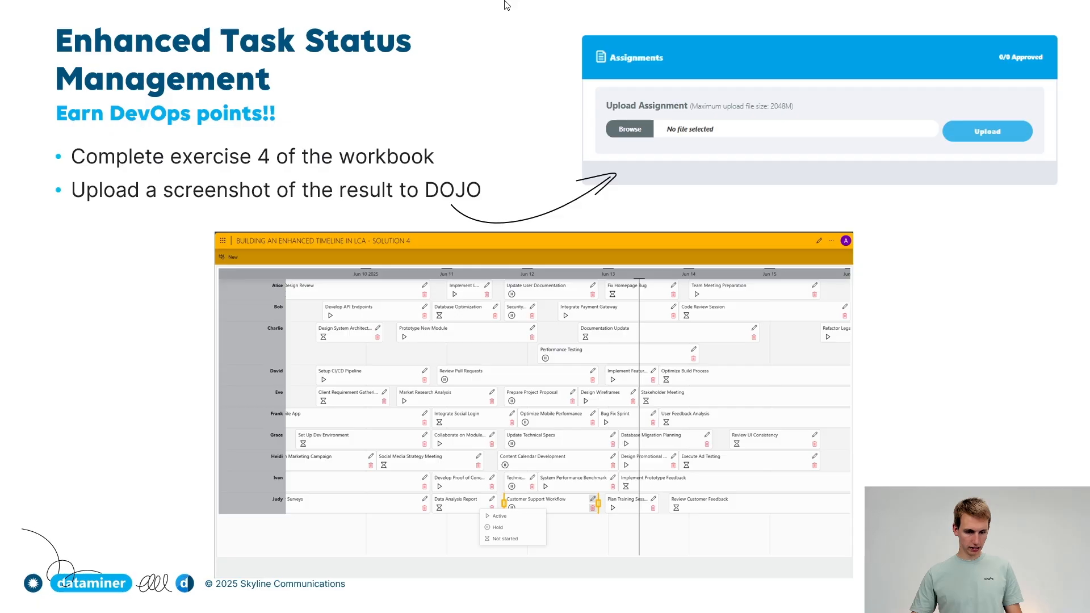